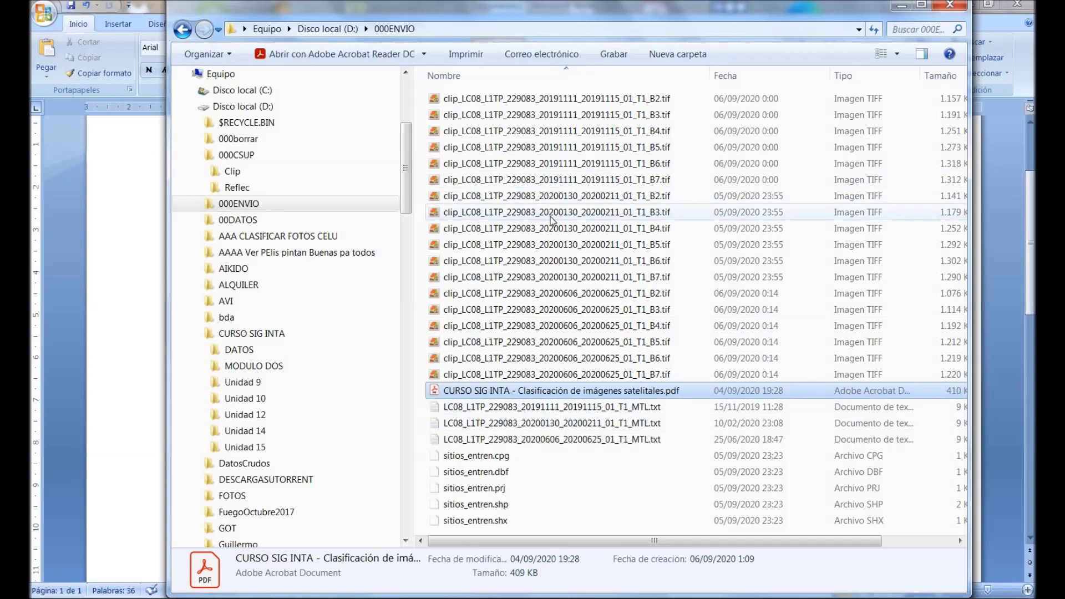
Open the metadata file LC08_L1TP_229083_20191111_20191115_01_T1_MTL.txt in WordPad instead of Notepad
double_click(542, 409)
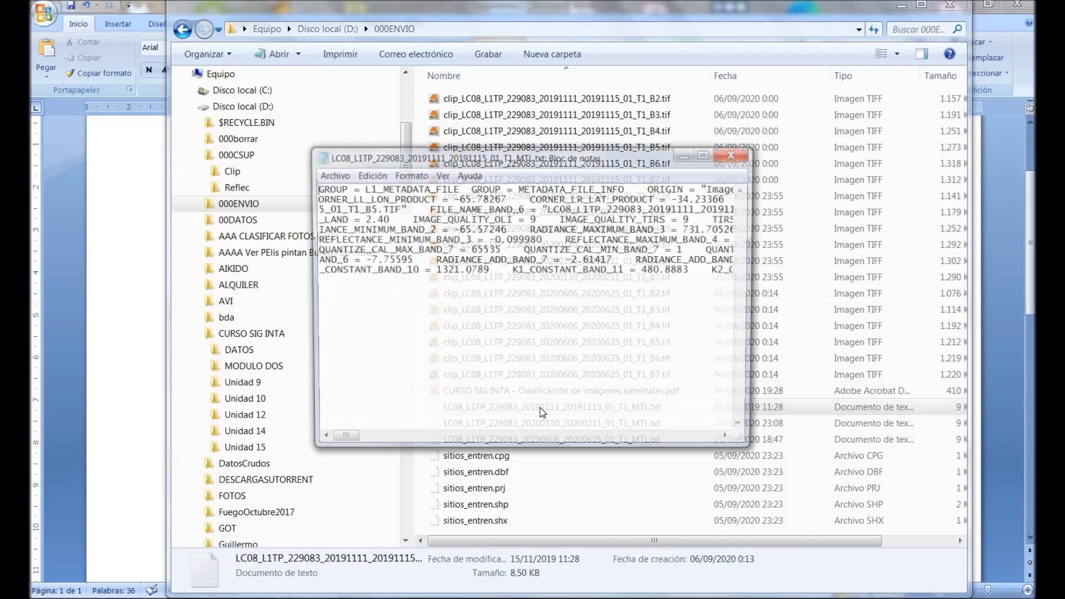
click(735, 153)
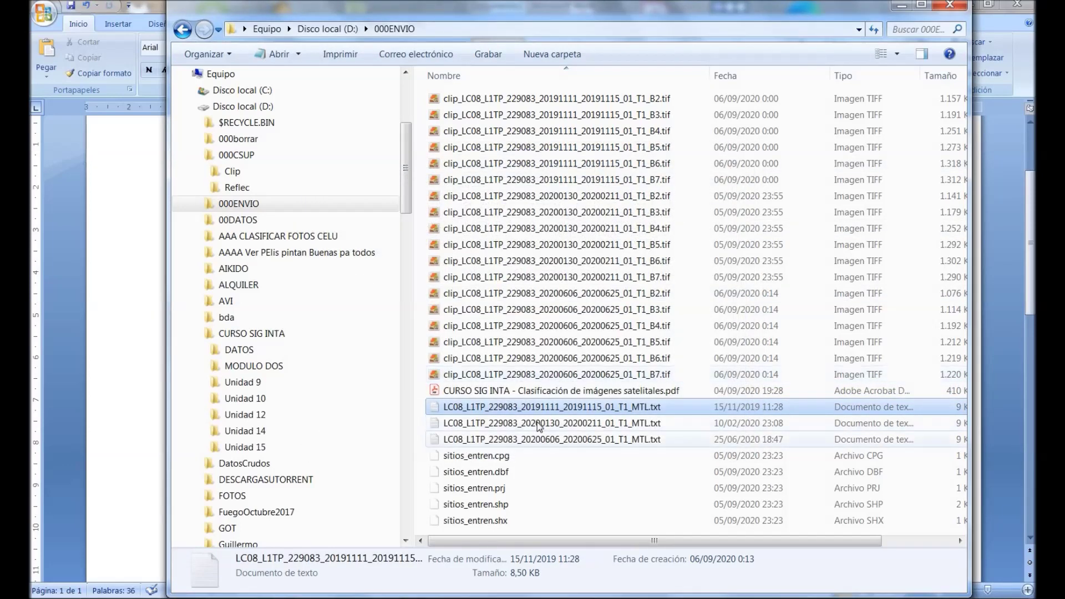
right_click(533, 407)
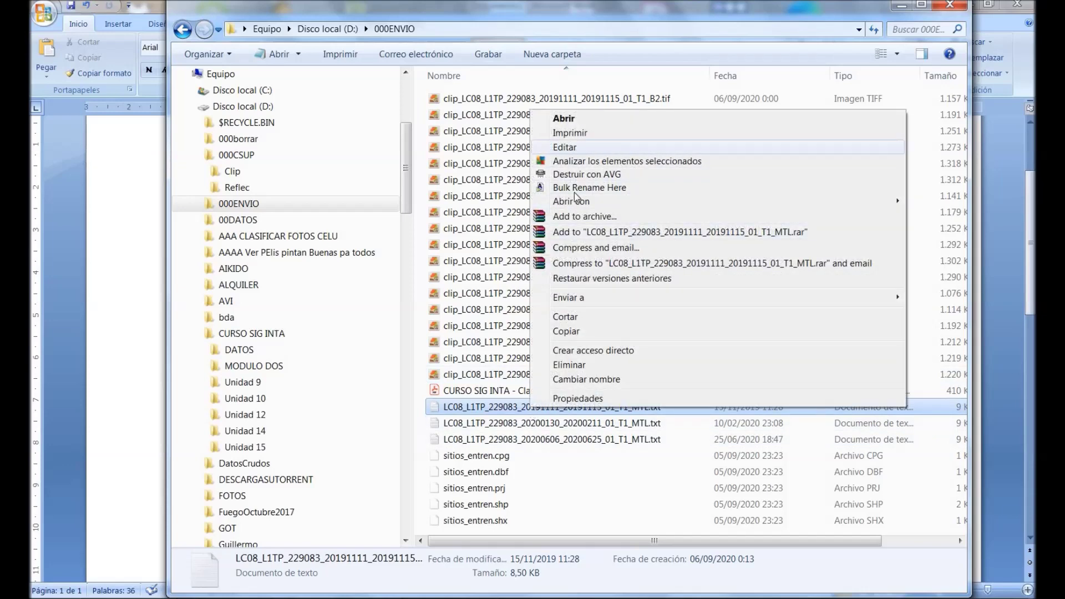
mouse_move(577, 201)
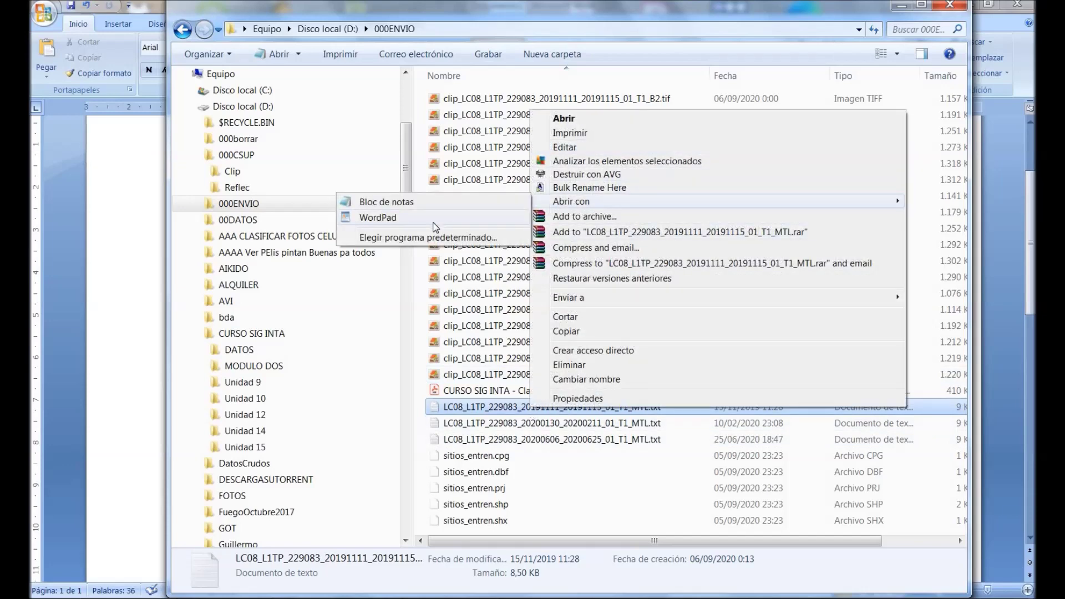
click(436, 218)
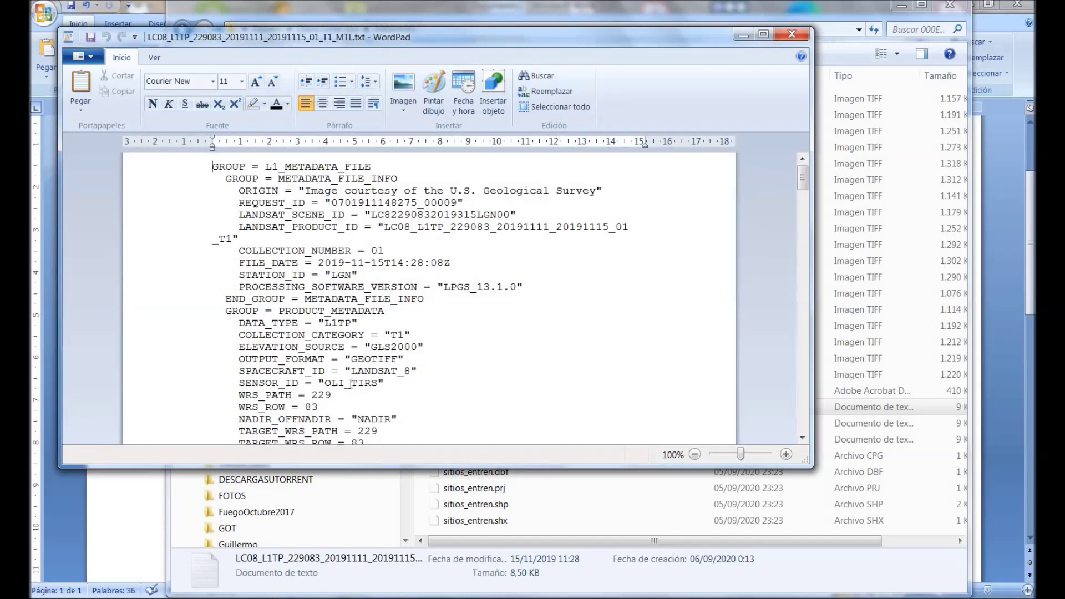
Examine the acquisition details, corner coordinates and band file names in the scene's metadata, and close the file
drag(351, 469, 350, 546)
scroll(400, 335, down, 2)
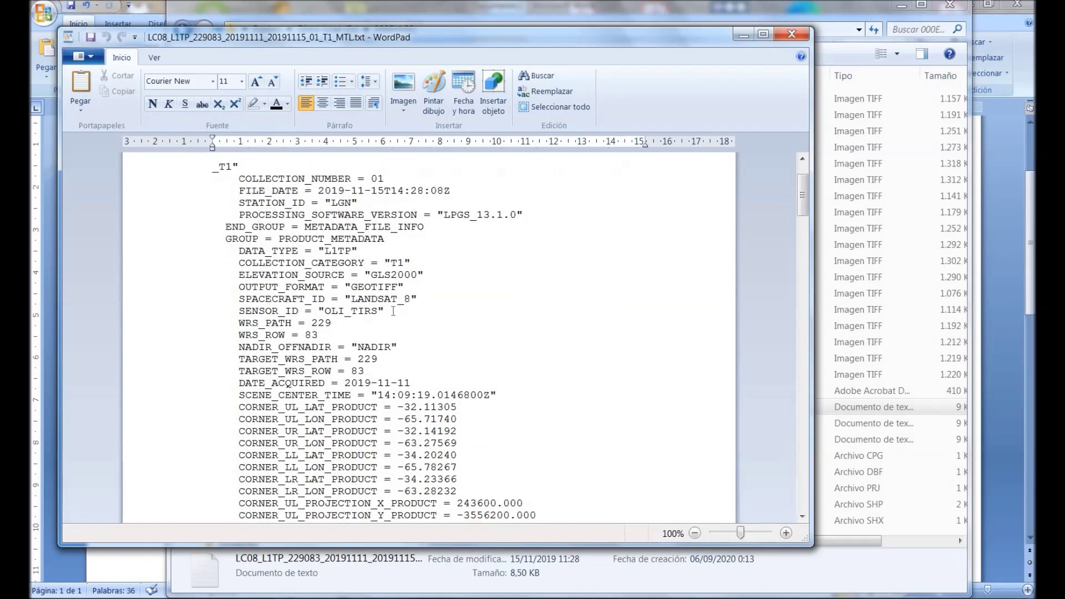
scroll(381, 270, down, 2)
scroll(379, 253, down, 2)
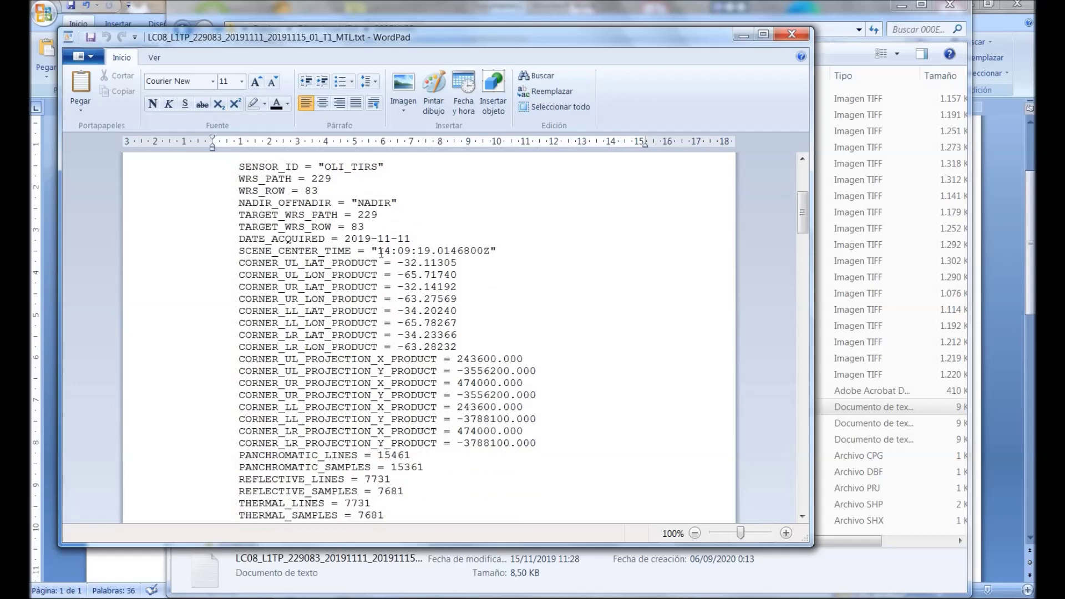
scroll(385, 257, down, 5)
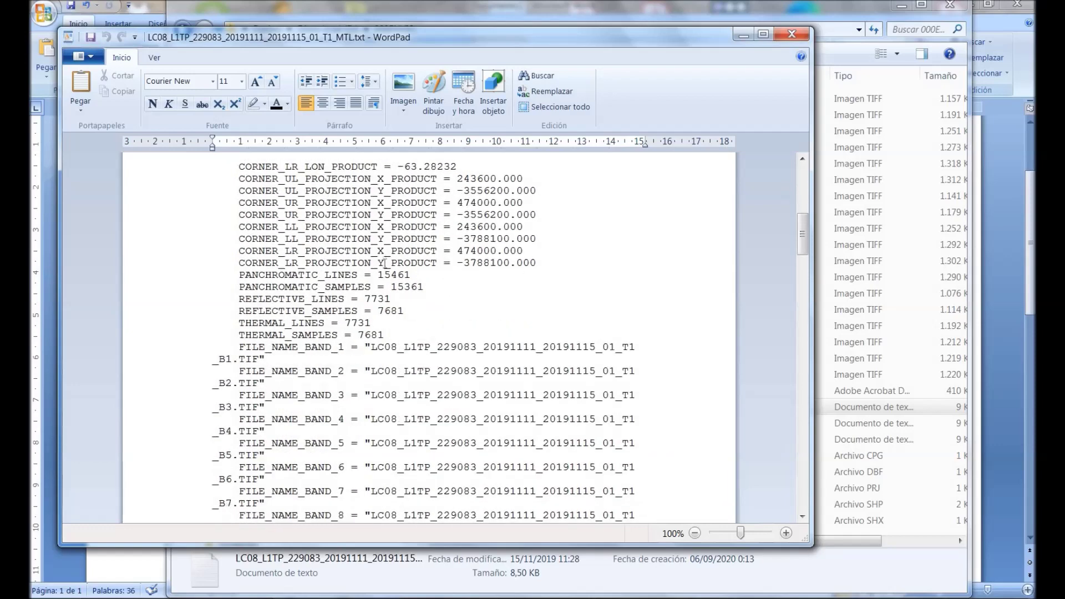
scroll(386, 262, down, 5)
scroll(385, 262, down, 1)
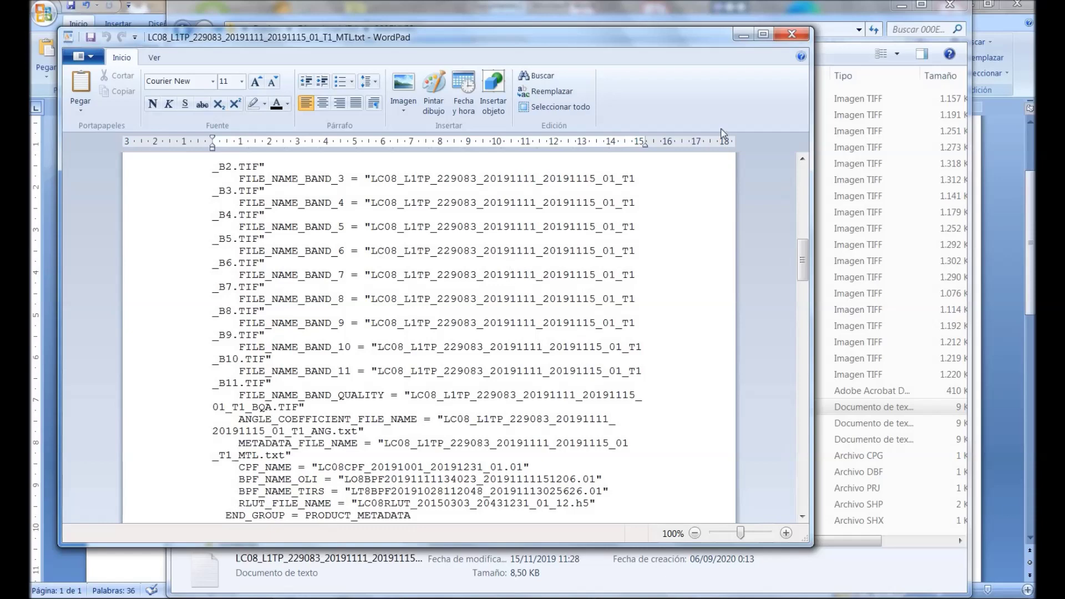
click(794, 36)
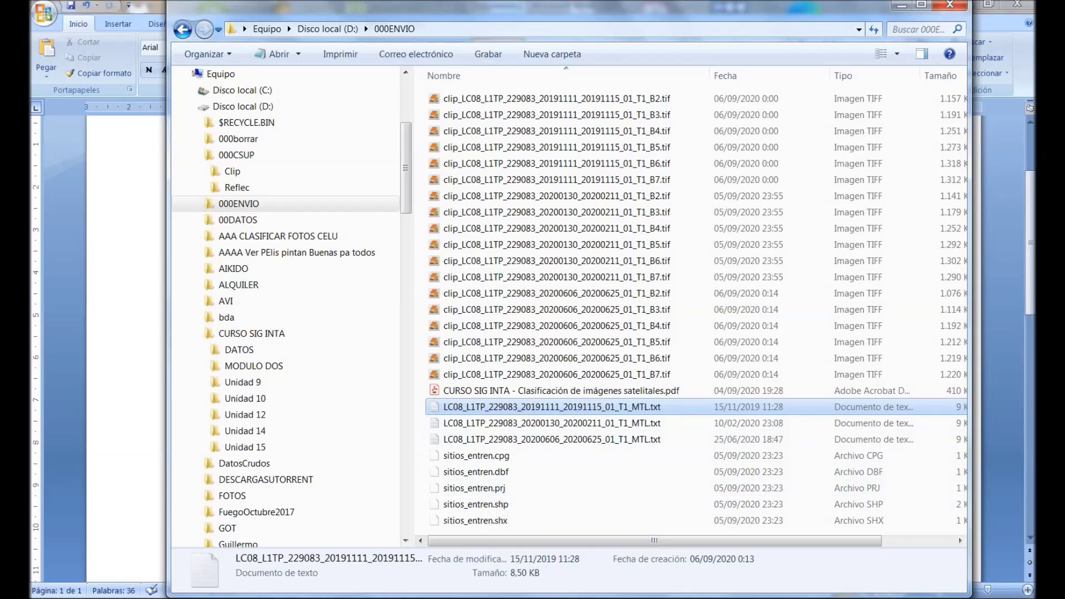
Switch to QGIS and collapse the legends of all six clipped 20200606 band layers
mouse_move(448, 597)
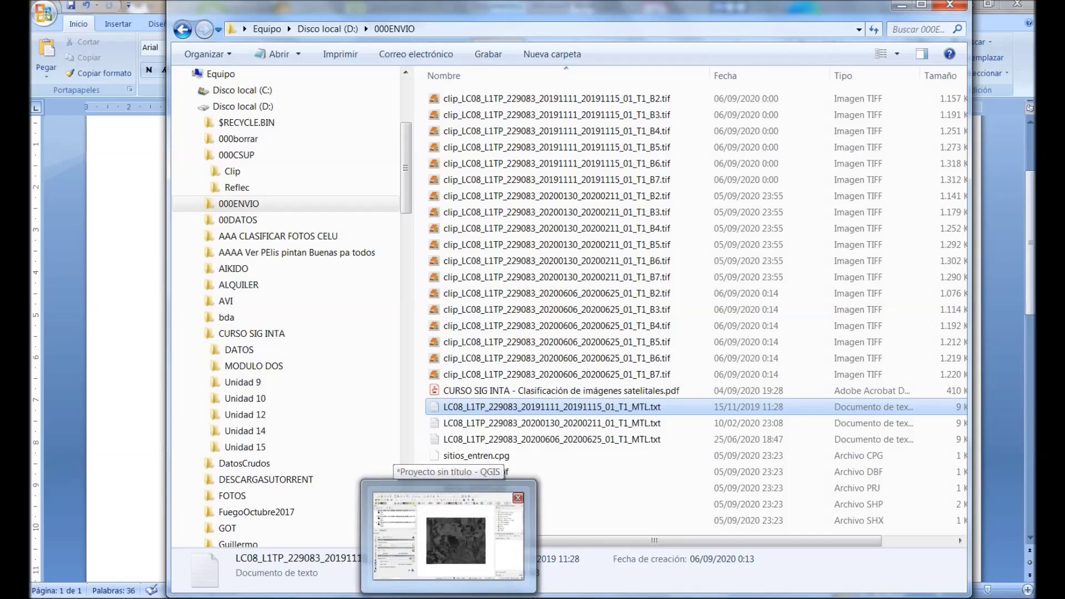
click(448, 597)
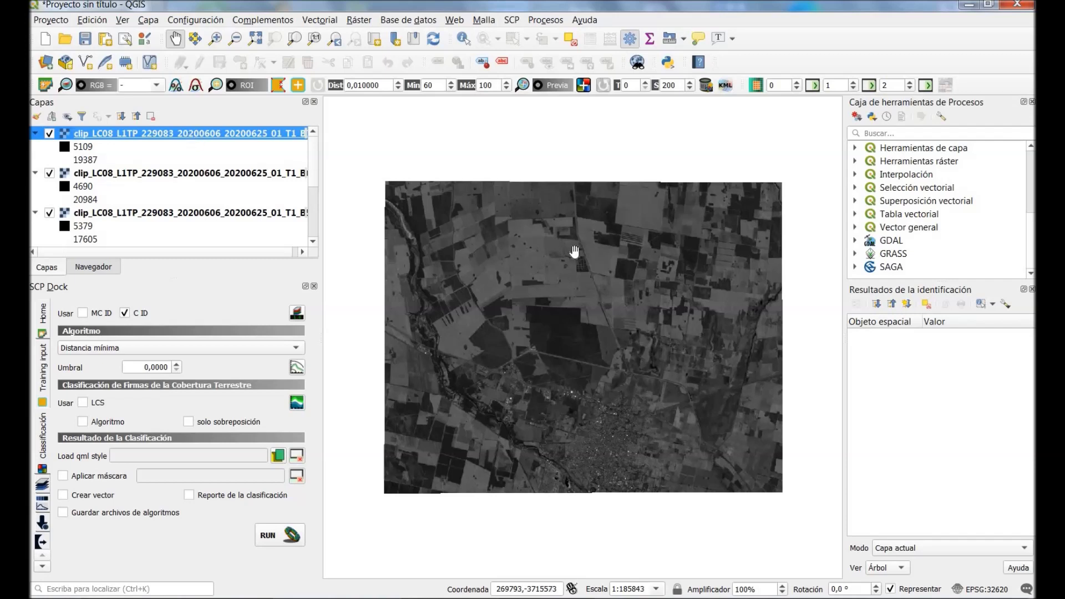
click(35, 134)
click(34, 147)
click(34, 160)
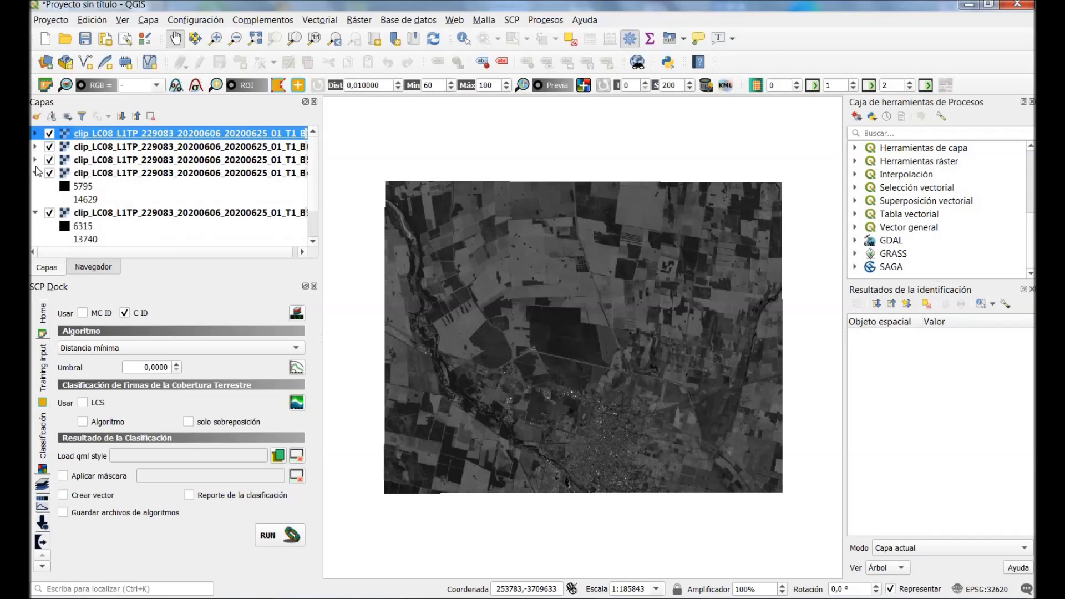
click(35, 173)
click(35, 186)
click(35, 199)
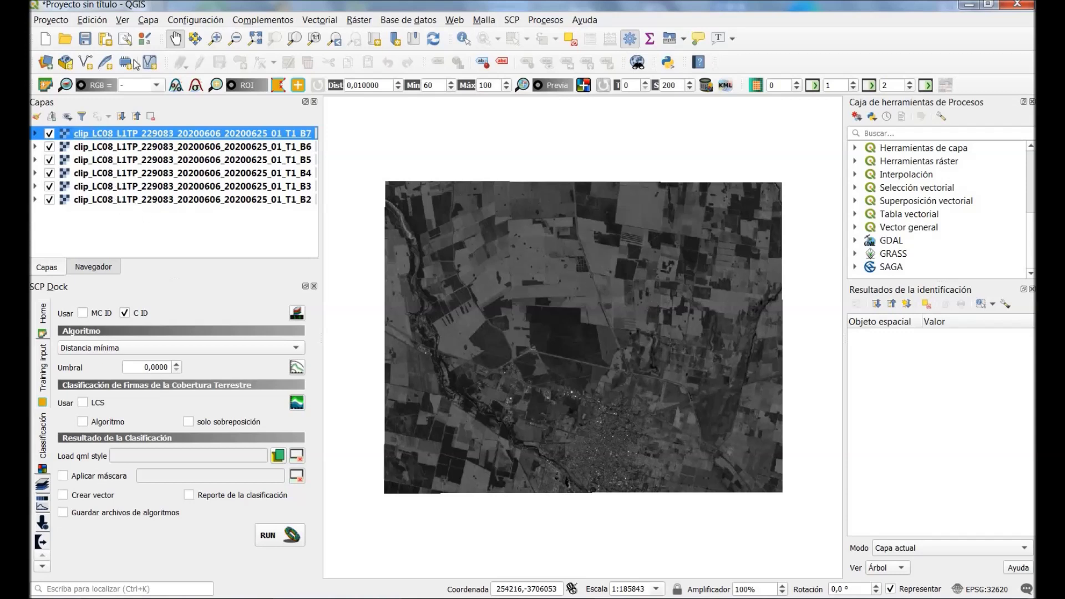
Identify the pixel values of the B7 layer at three places in the image, and return to the pan tool
click(463, 40)
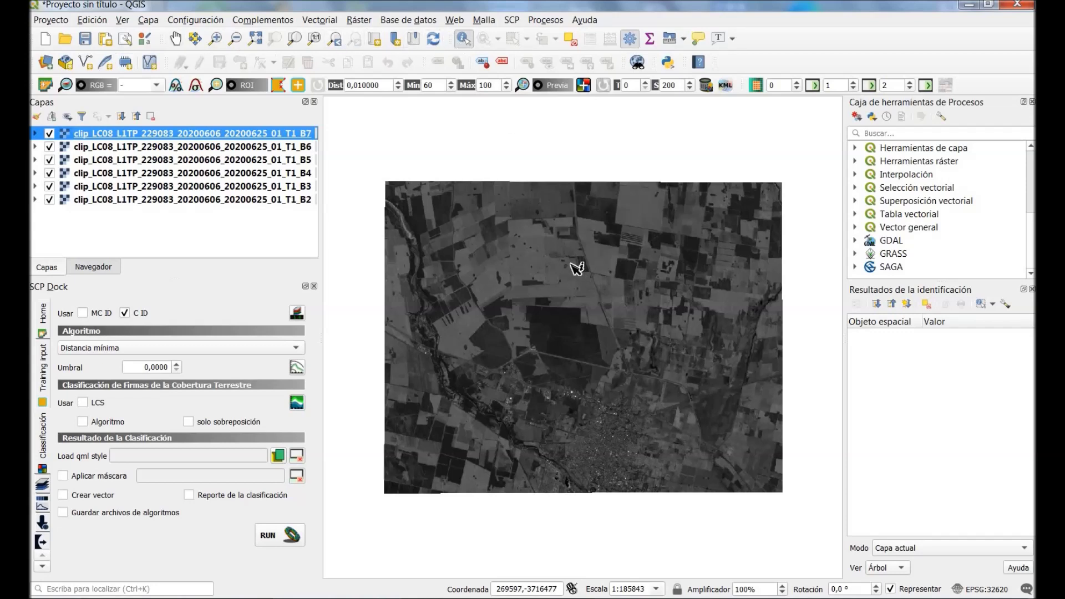
click(580, 335)
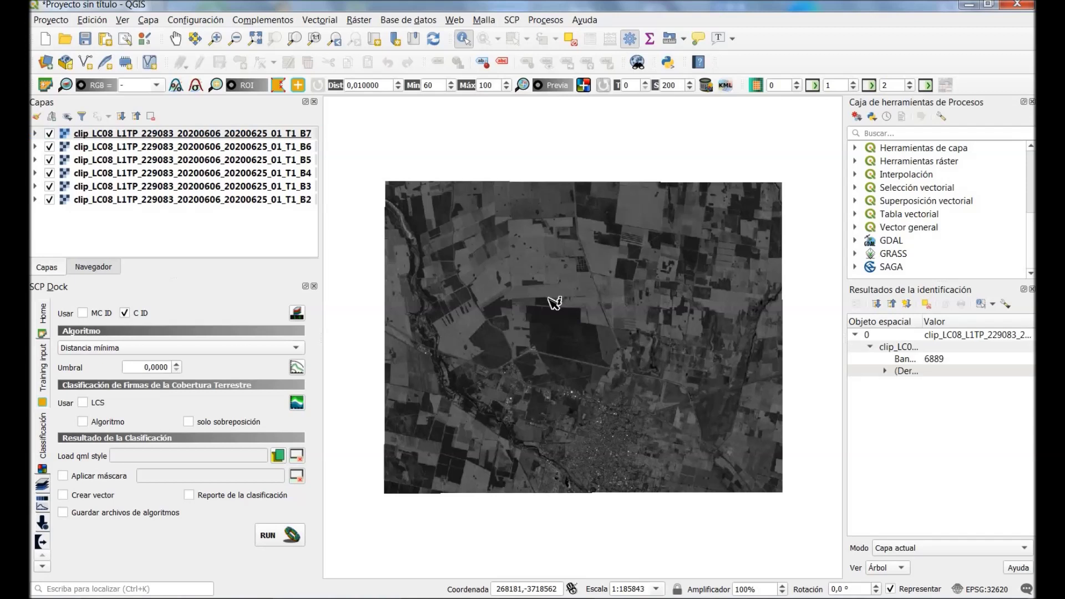
click(560, 288)
click(650, 252)
click(177, 38)
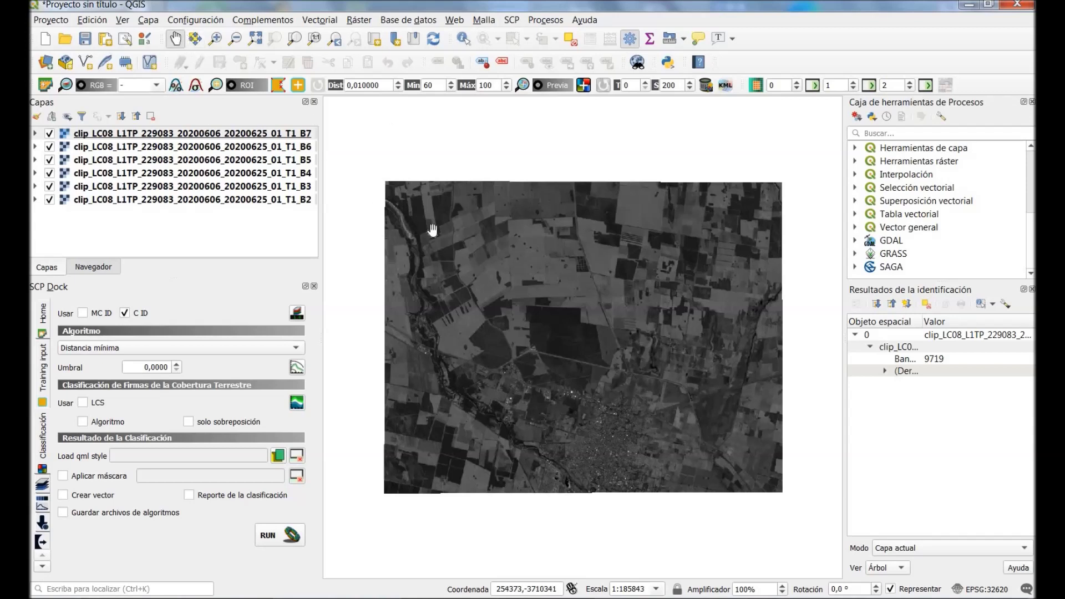
Open the band set definition of the Semi-Automatic Classification Plugin and refresh its list of single bands
click(45, 86)
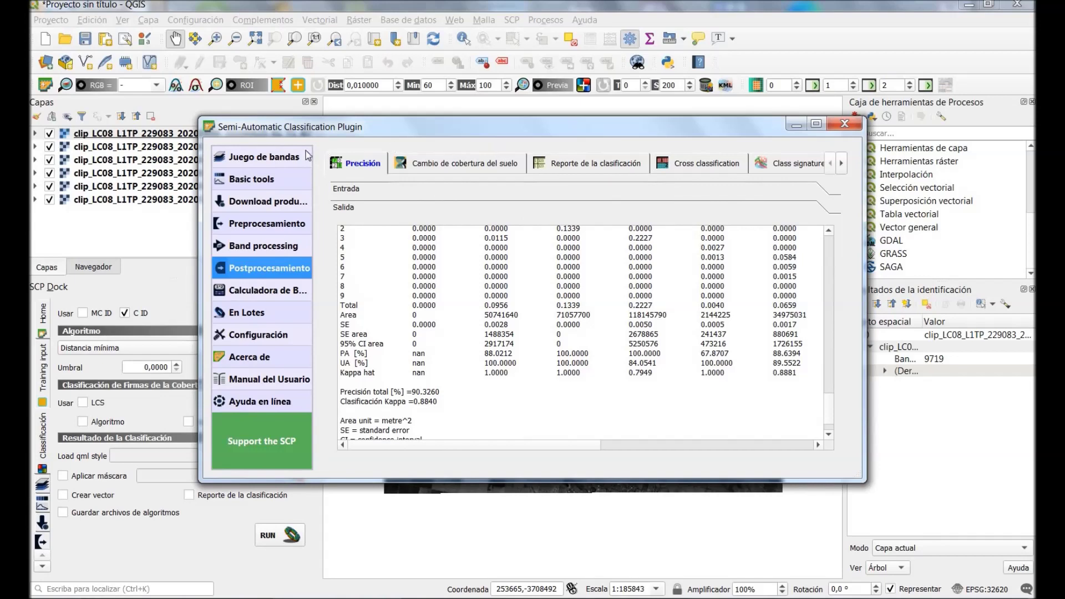
click(285, 156)
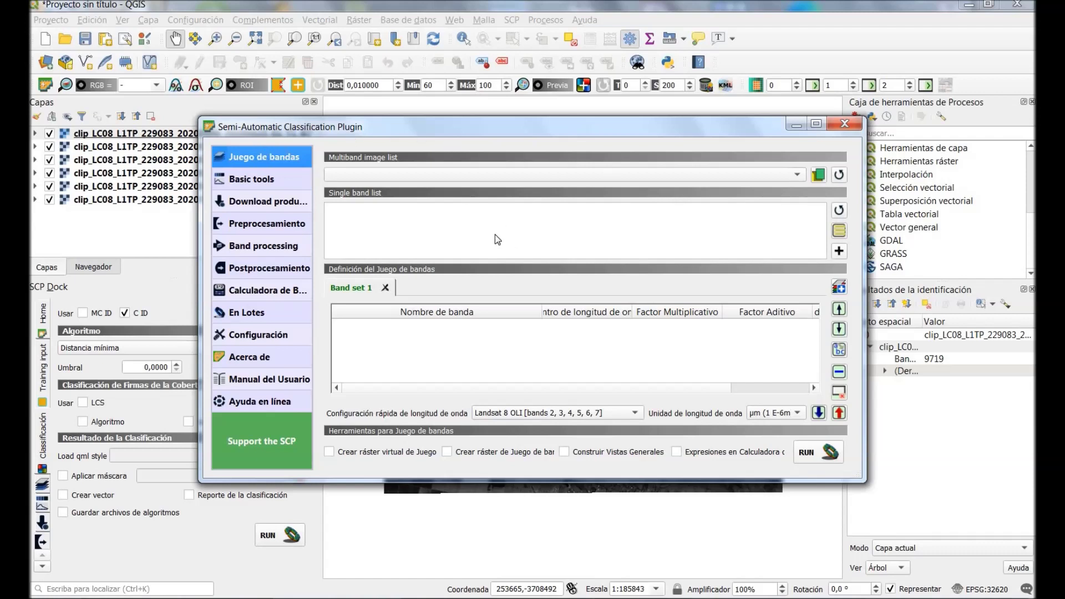
click(839, 211)
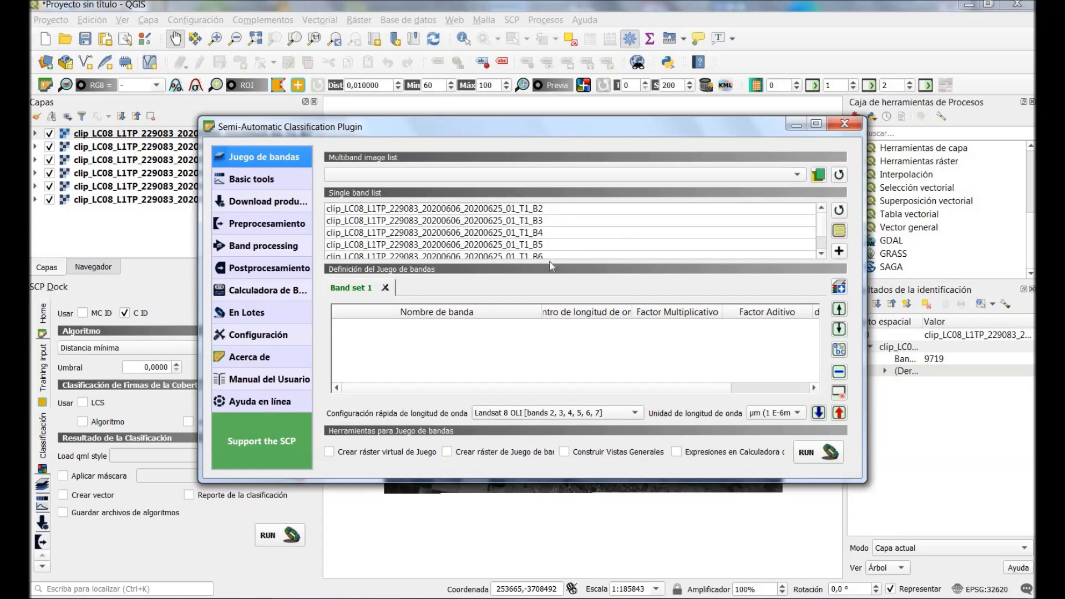
Enlarge the plugin window and add all six clipped 20200606 bands, B2 to B7, to Band set 1
drag(637, 118, 637, 51)
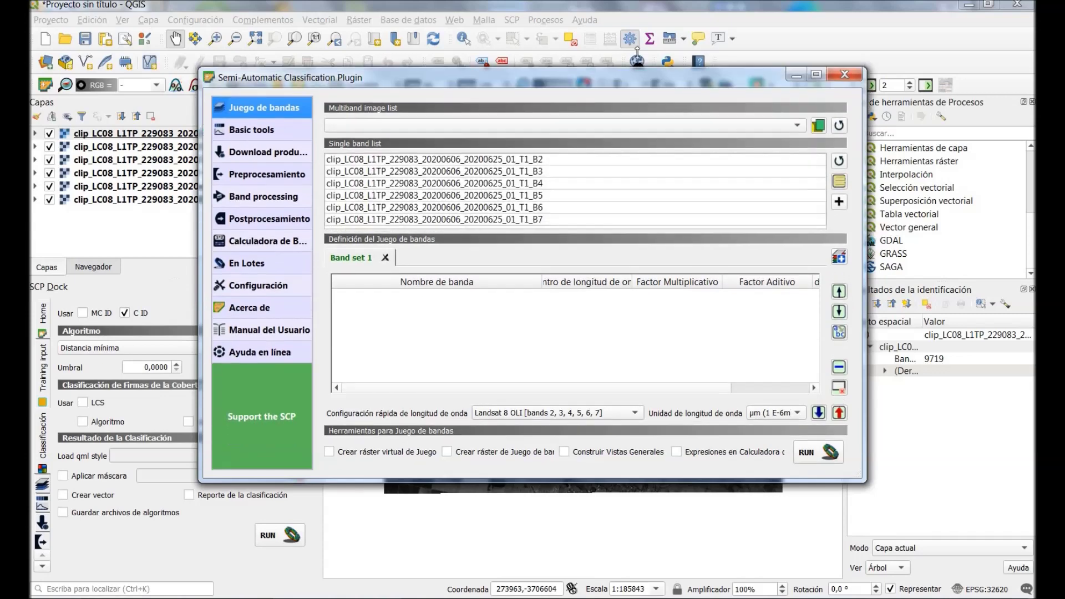
click(552, 202)
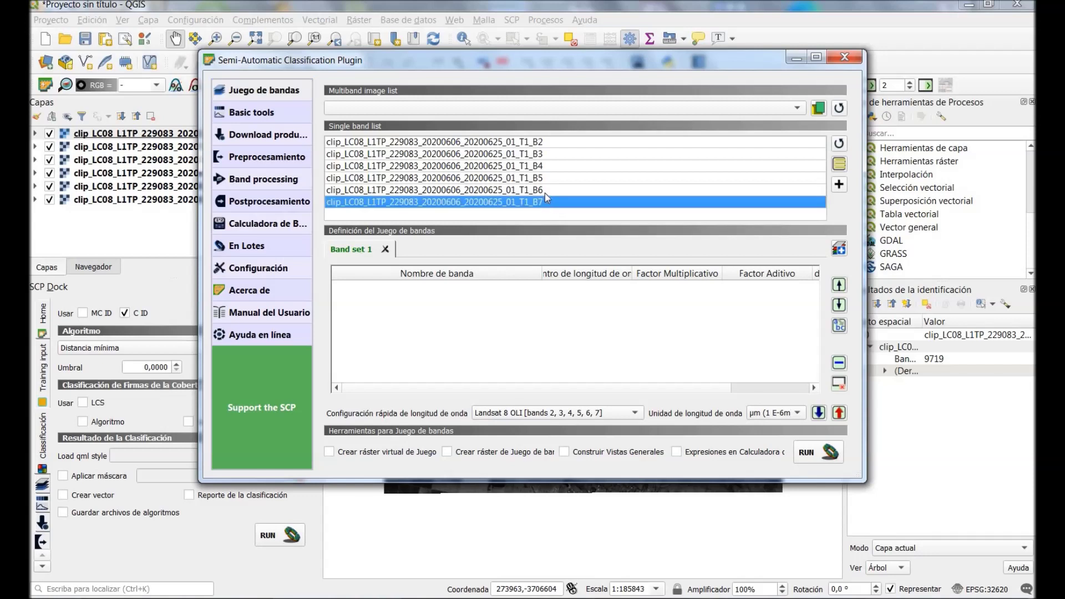
click(544, 191)
click(545, 199)
drag(554, 190, 544, 143)
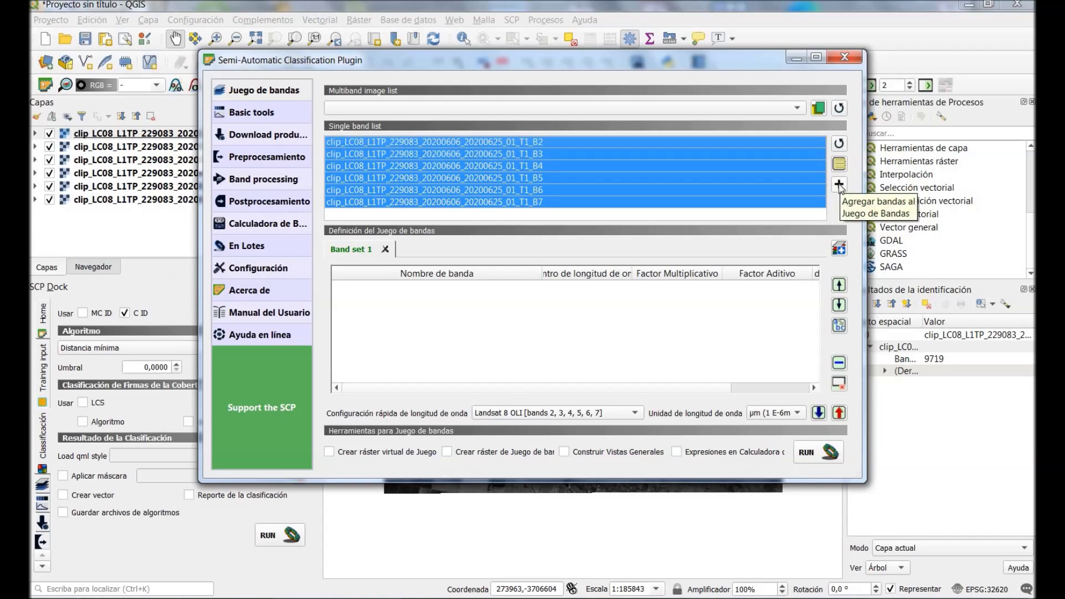
click(839, 186)
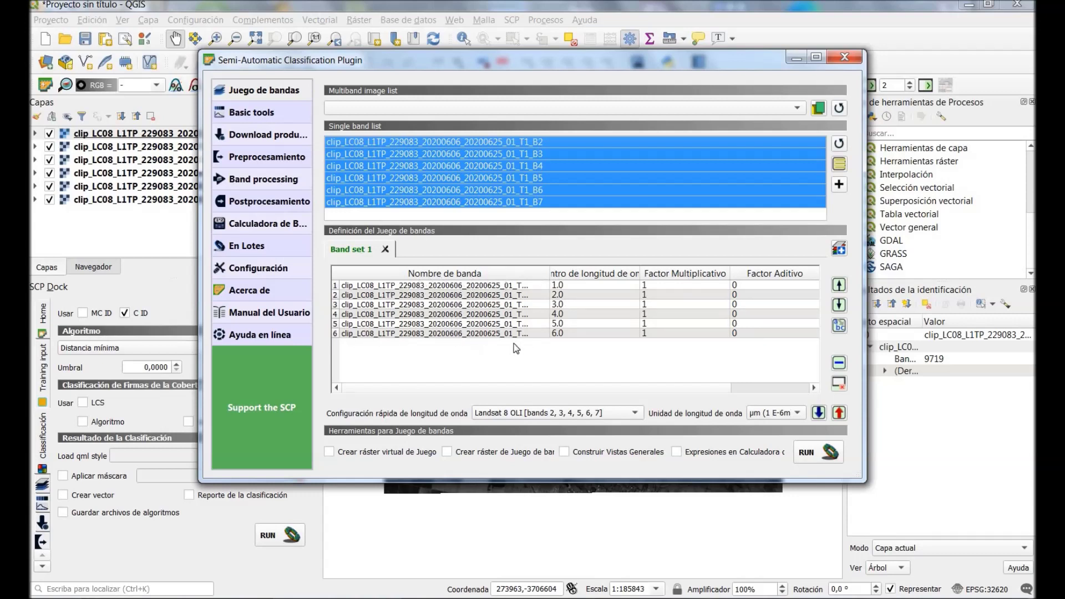
Set the band set's quick wavelength configuration to Landsat 8 OLI [bands 2, 3, 4, 5, 6, 7]
click(628, 417)
click(579, 402)
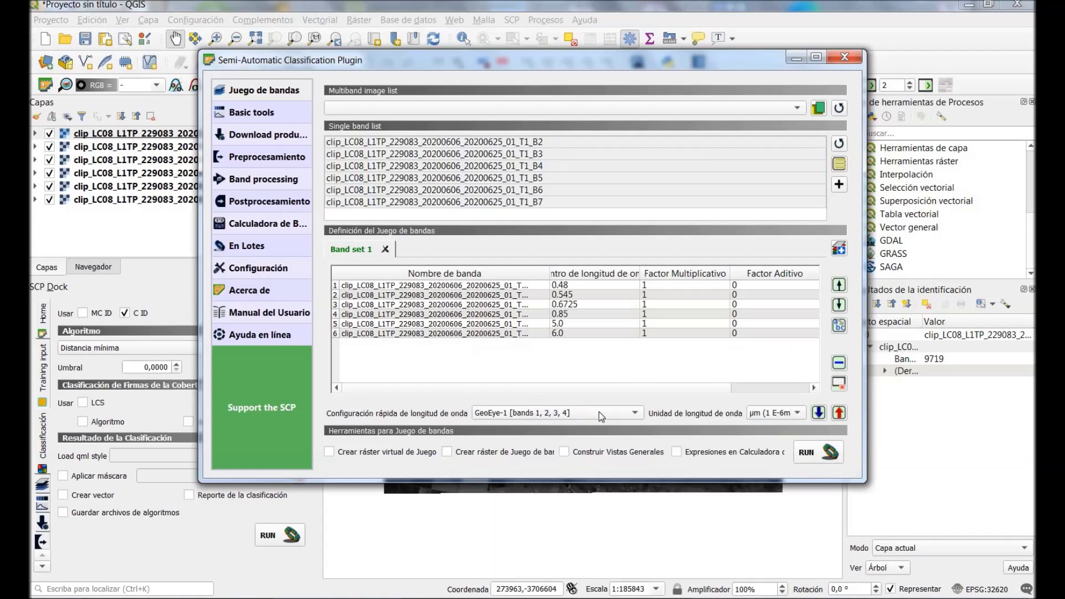
click(627, 413)
click(581, 418)
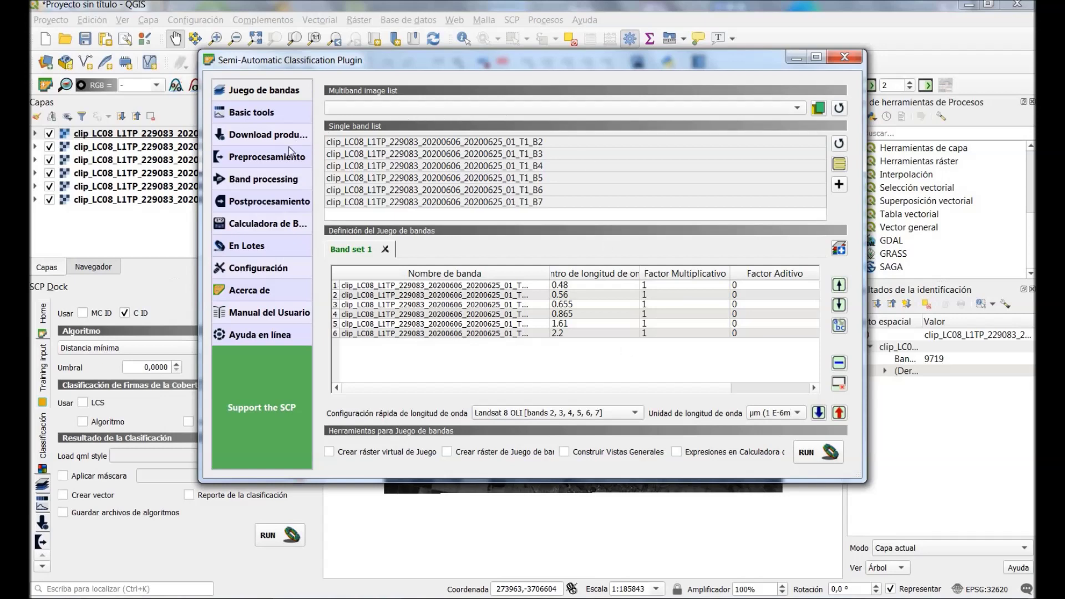
In the Landsat preprocessing settings, load LC08_L1TP_229083_20200606_20200625_01_T1_MTL.txt from the 000ENVIO folder as the MTL file
click(279, 161)
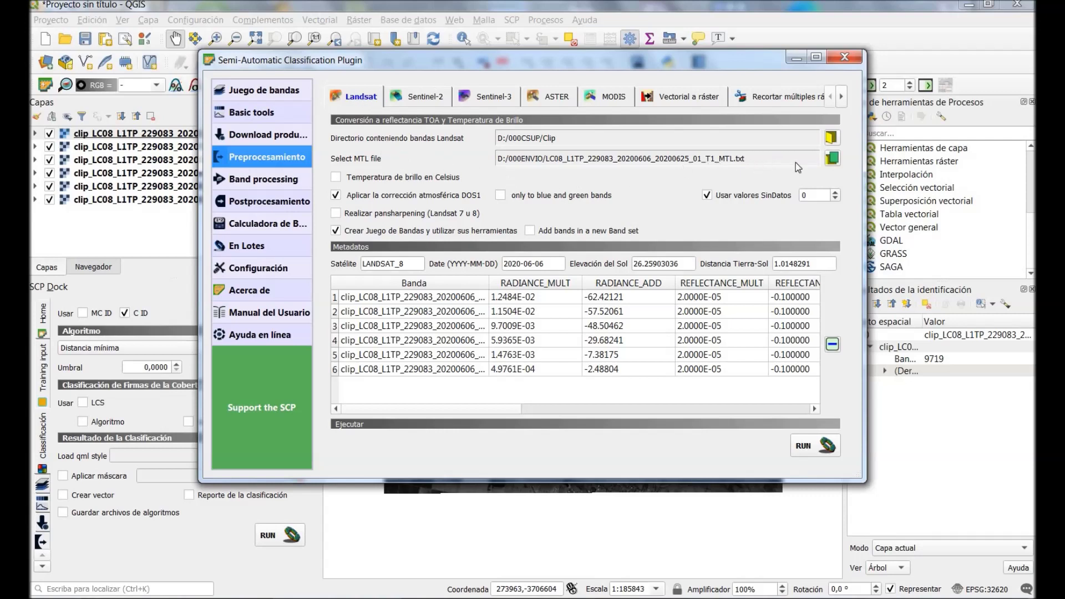
click(833, 159)
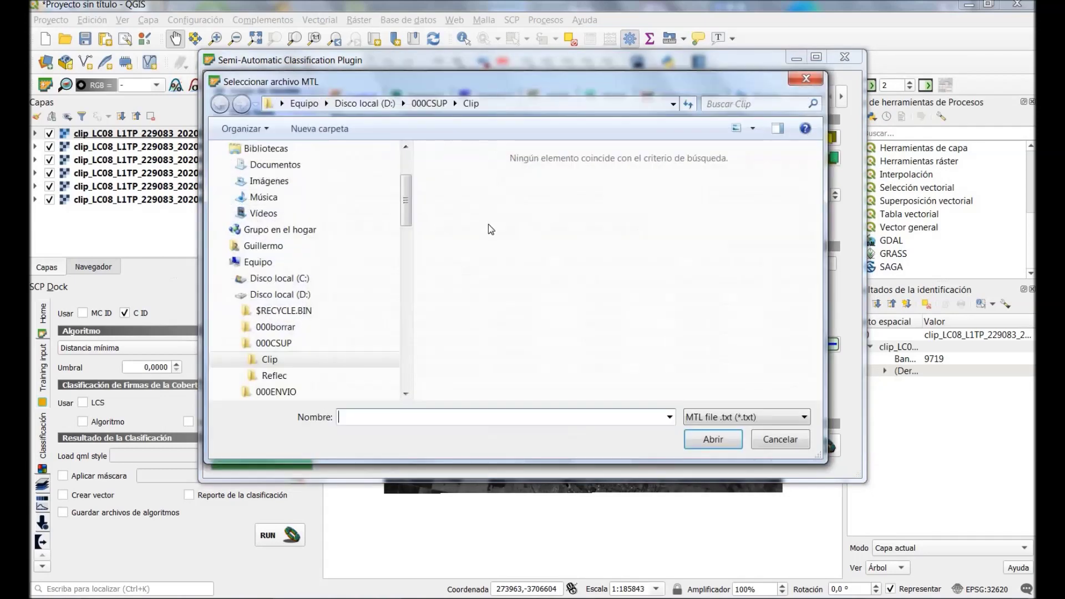
scroll(342, 249, down, 3)
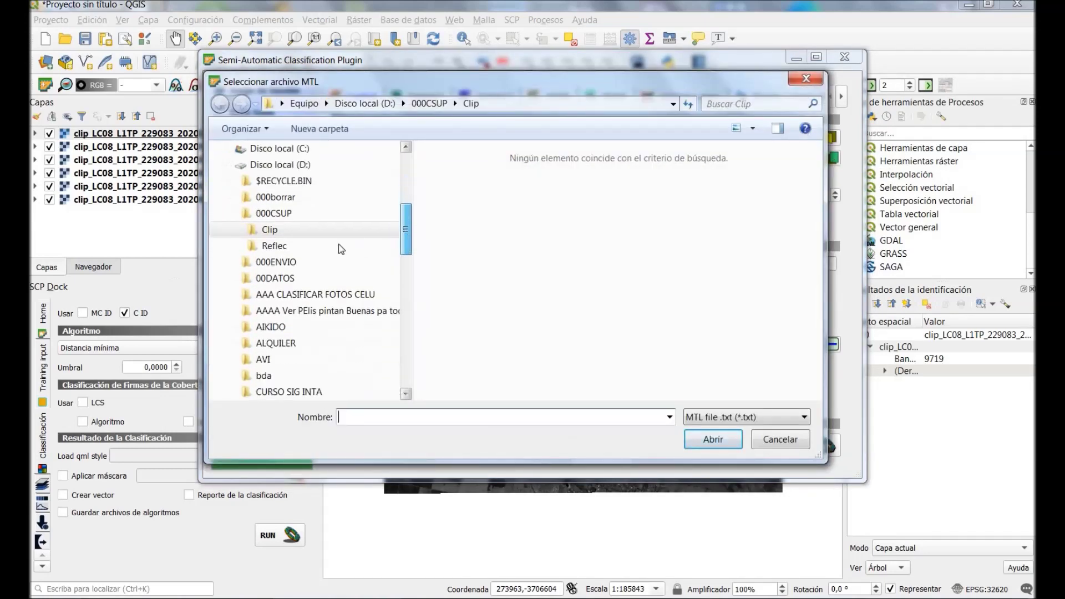
click(287, 266)
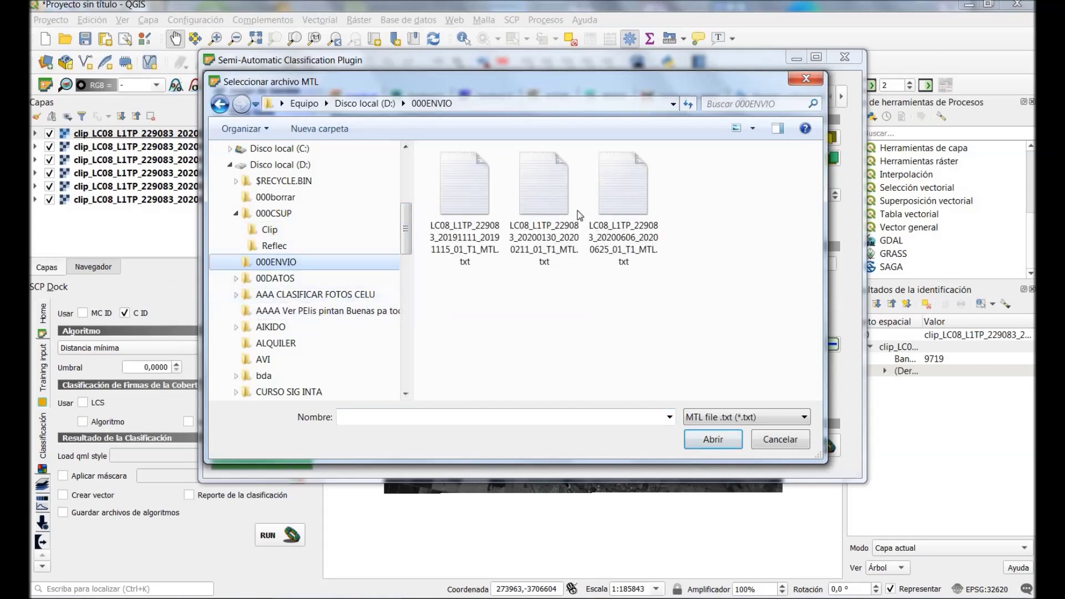
drag(450, 81, 456, 111)
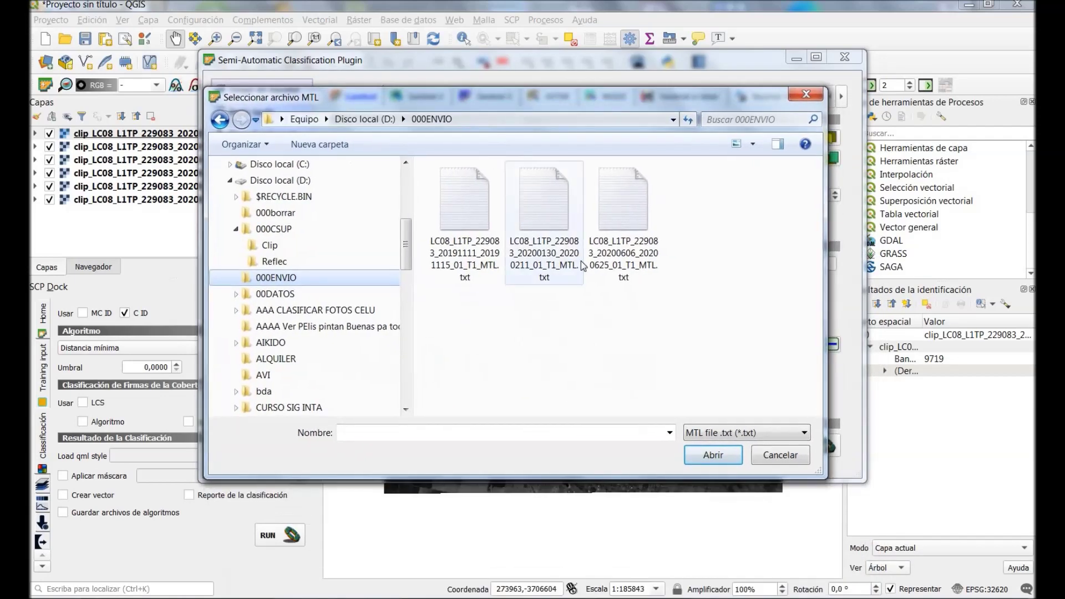
click(617, 256)
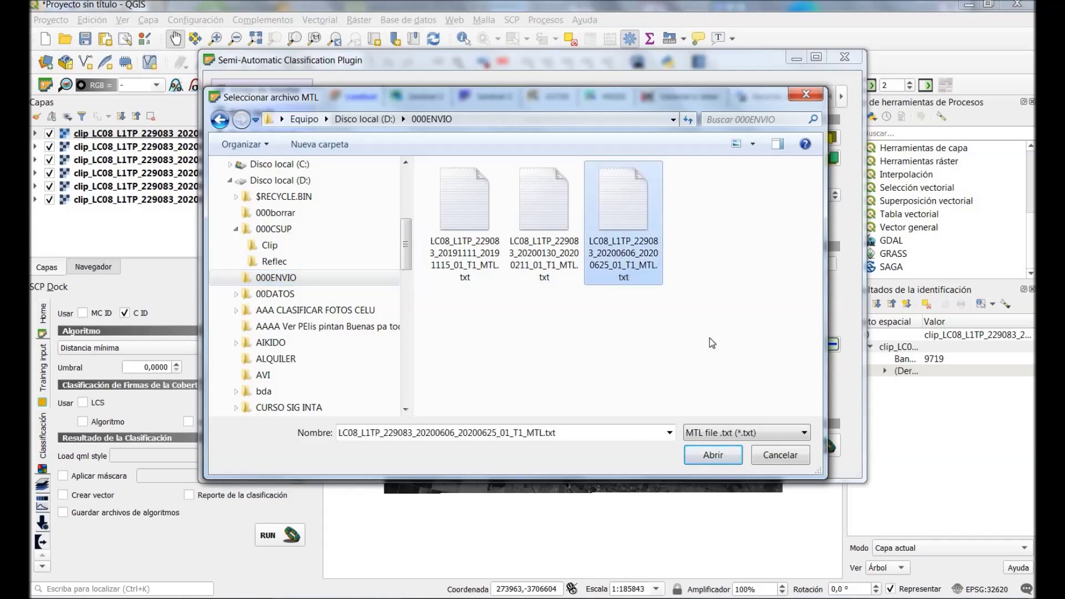
click(714, 459)
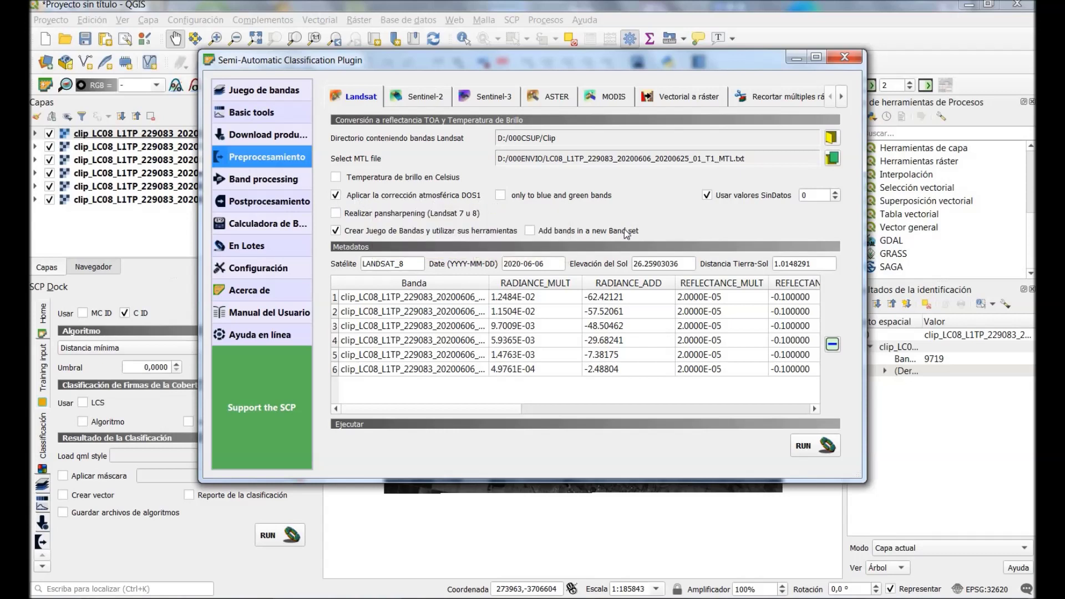
Run the Landsat reflectance conversion with 000borrar as the output folder, and close the plugin window once the bands are loaded
click(811, 449)
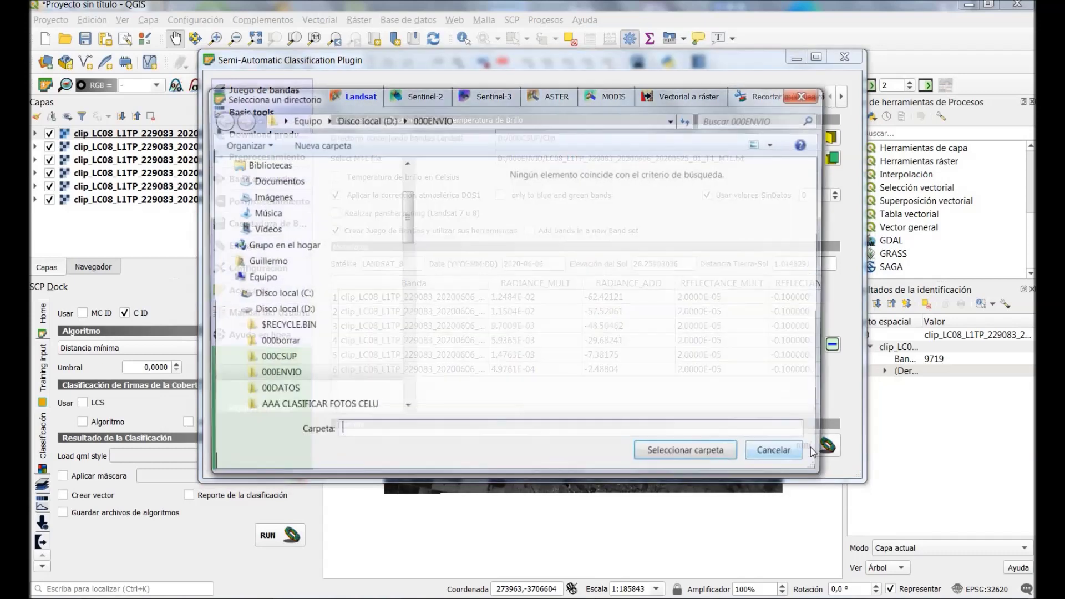
click(294, 343)
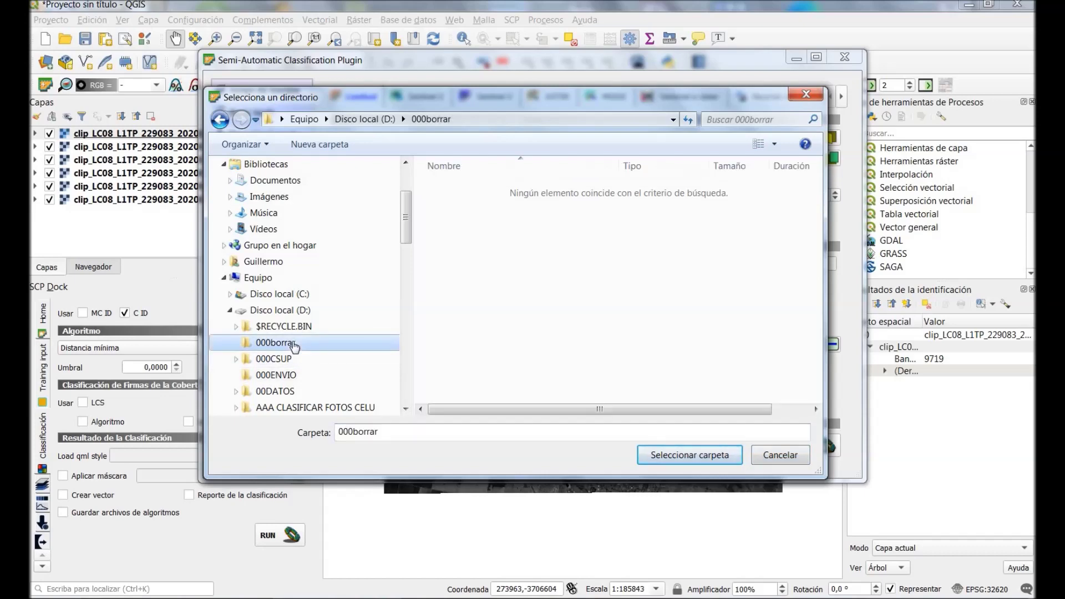
click(704, 455)
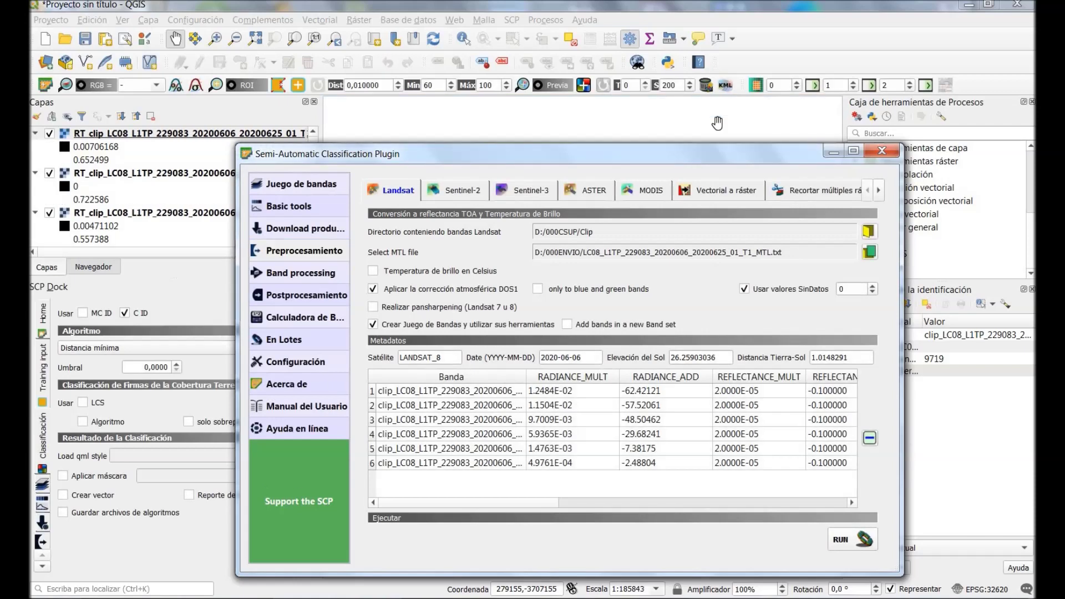
drag(700, 157, 754, 158)
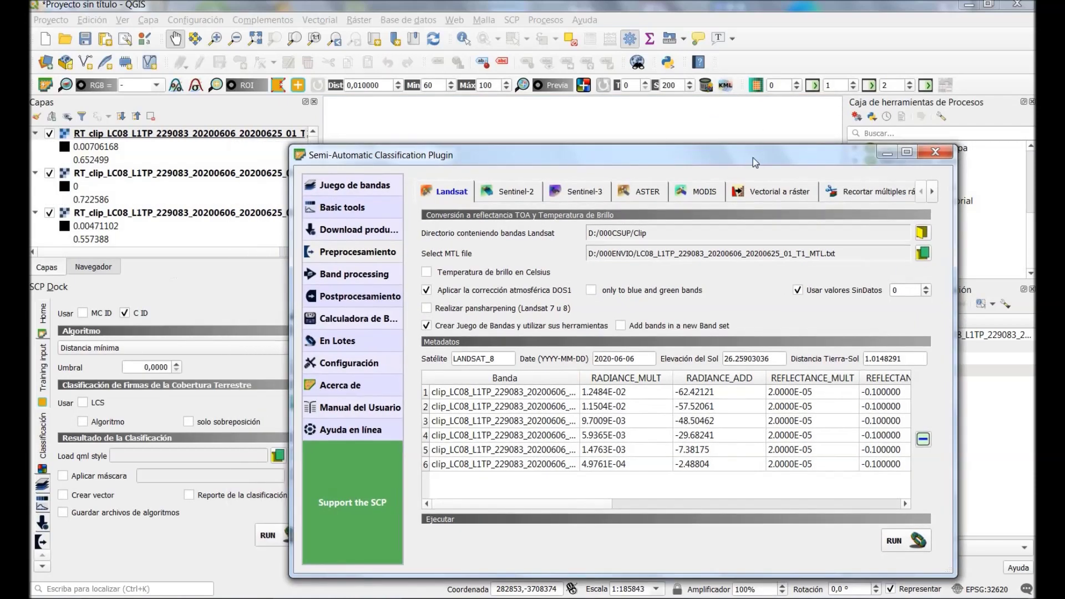
click(935, 152)
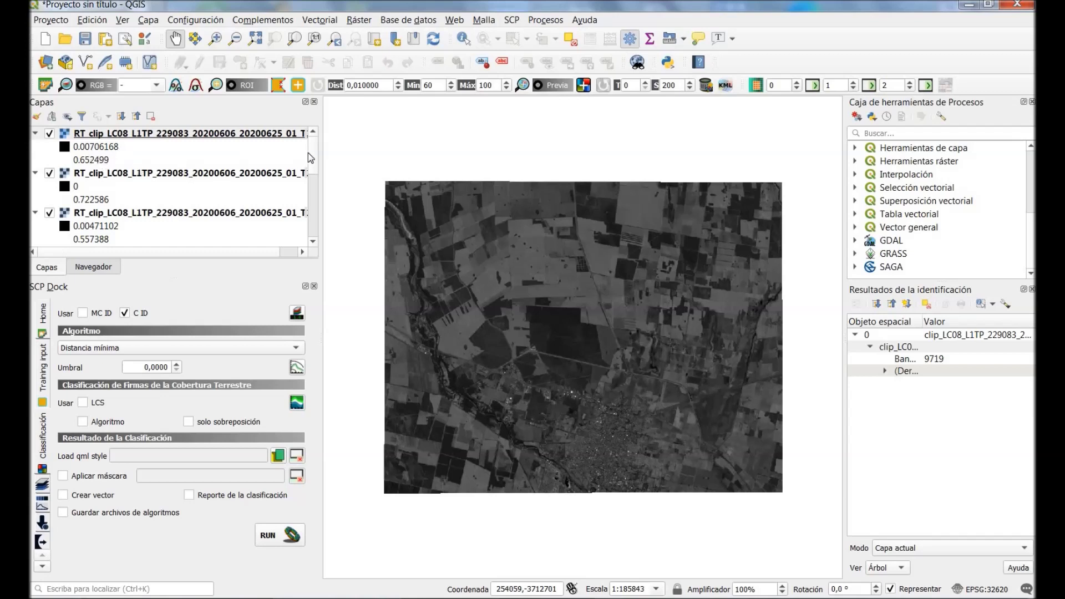
Compare the value ranges of the converted RT_clip layers with those of an original clipped band in the layer list
scroll(310, 177, down, 5)
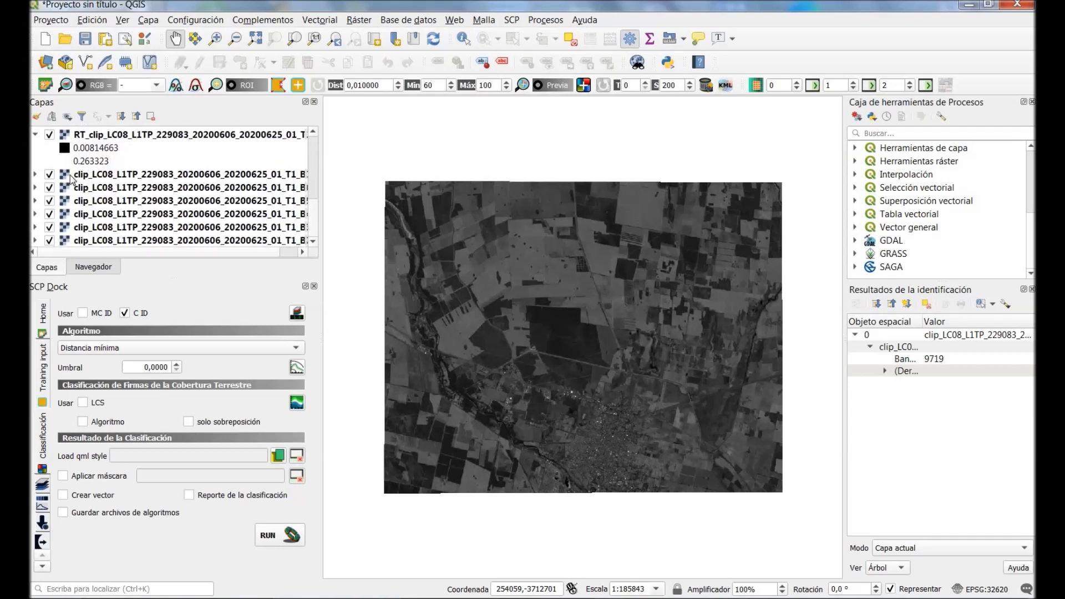
click(35, 175)
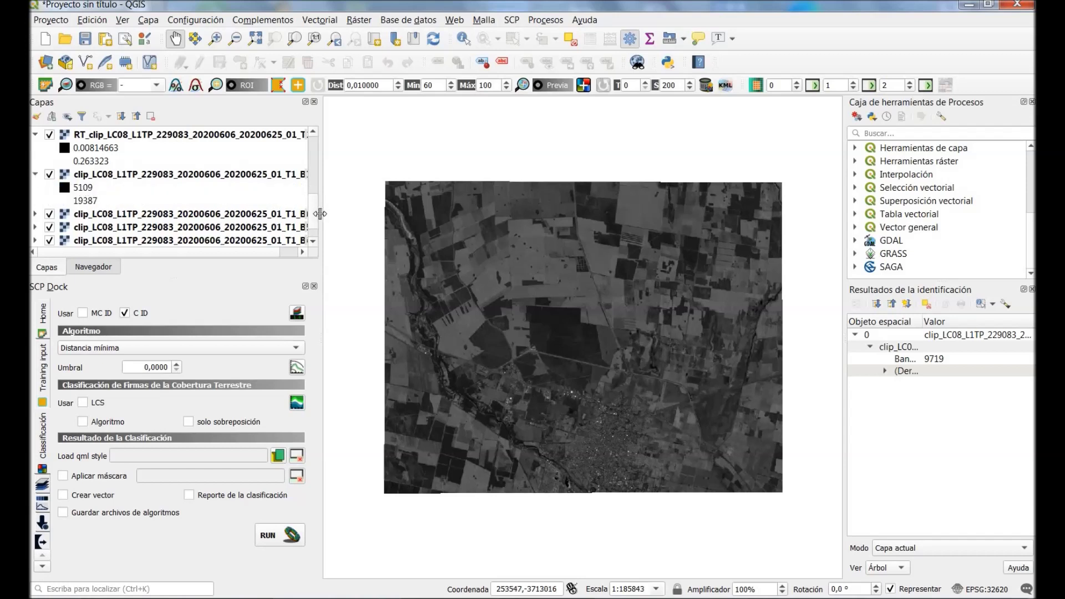
scroll(136, 240, up, 2)
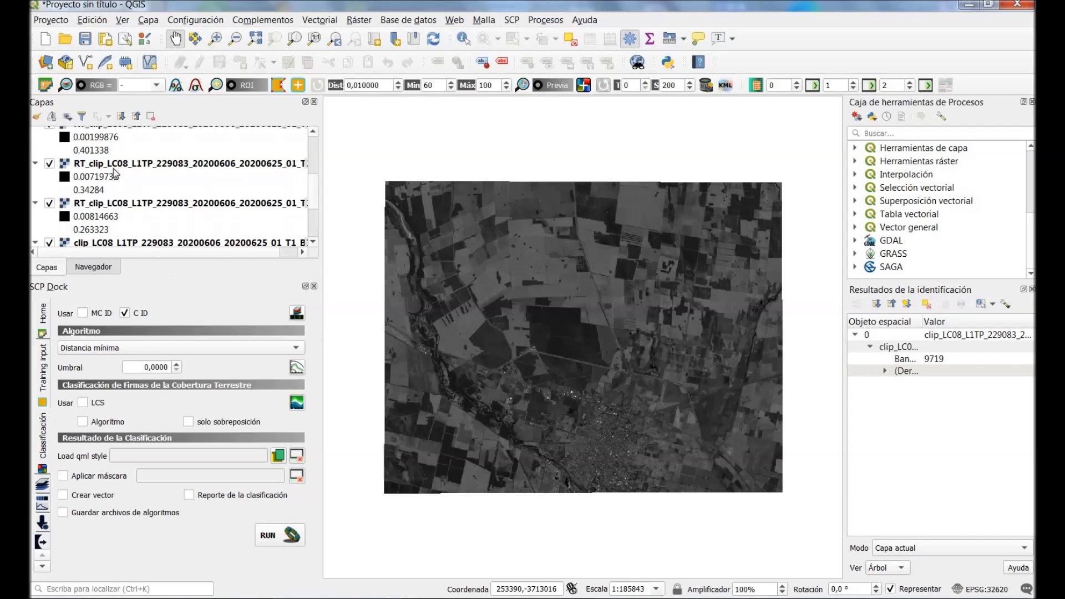
scroll(308, 162, up, 2)
scroll(309, 159, up, 1)
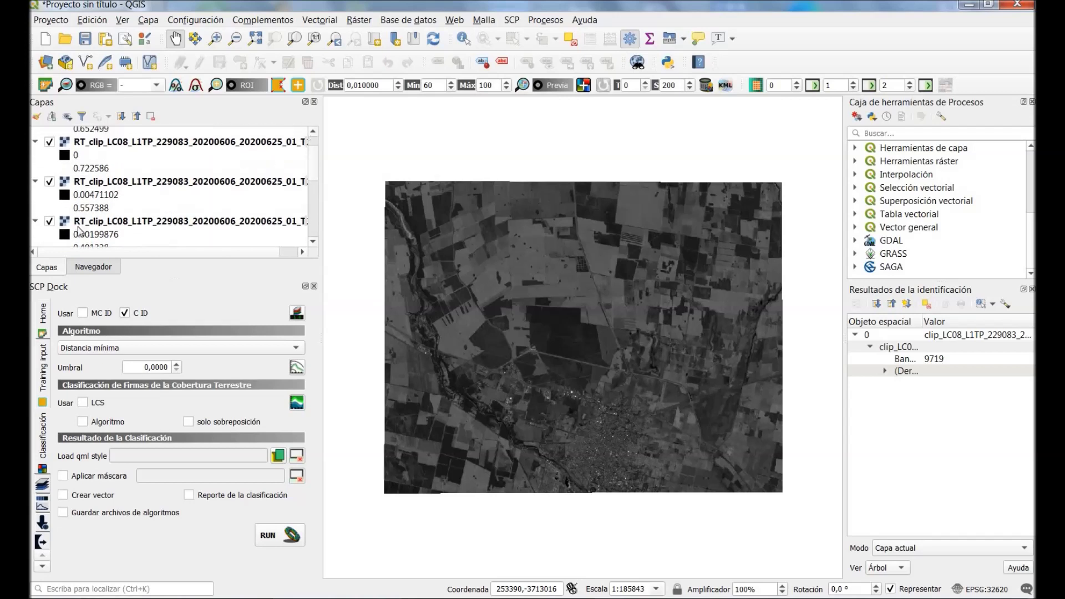
scroll(314, 158, up, 1)
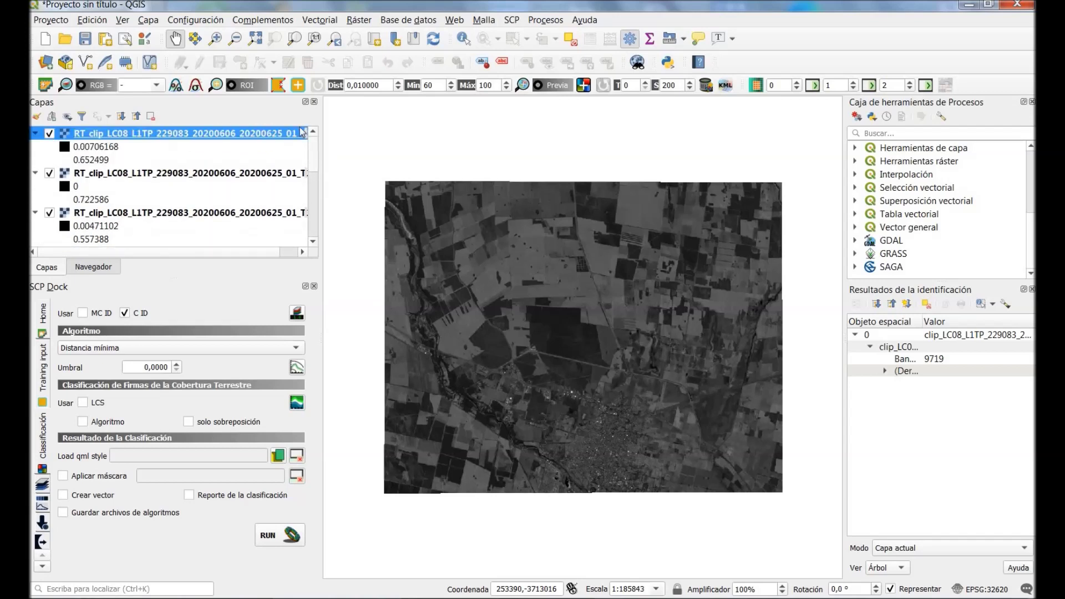
Identify the reflectance value at two points of the first RT_clip raster
click(464, 41)
click(561, 301)
click(541, 332)
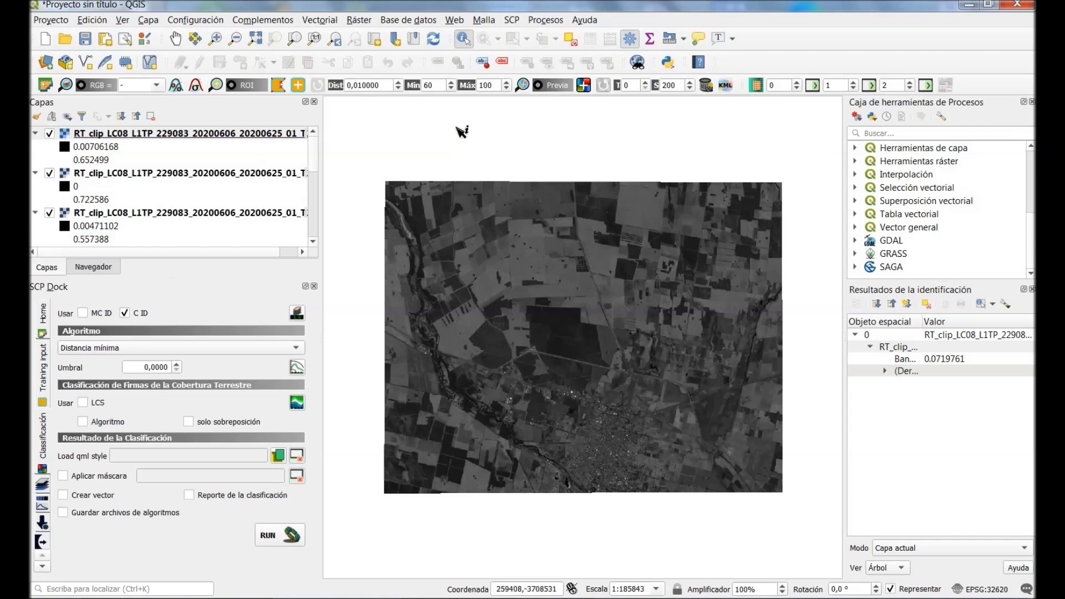
Open the ndvi.qgz project from 000CSUP, discarding the current project, and compare the B5 and B4 reflectance layers by toggling the upper one
click(83, 40)
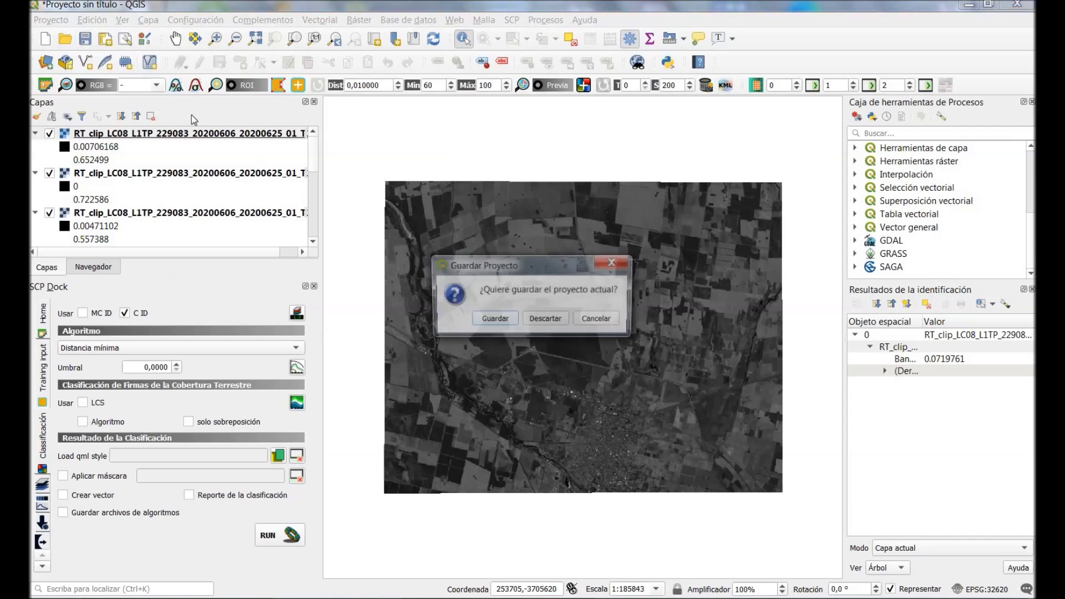
click(547, 324)
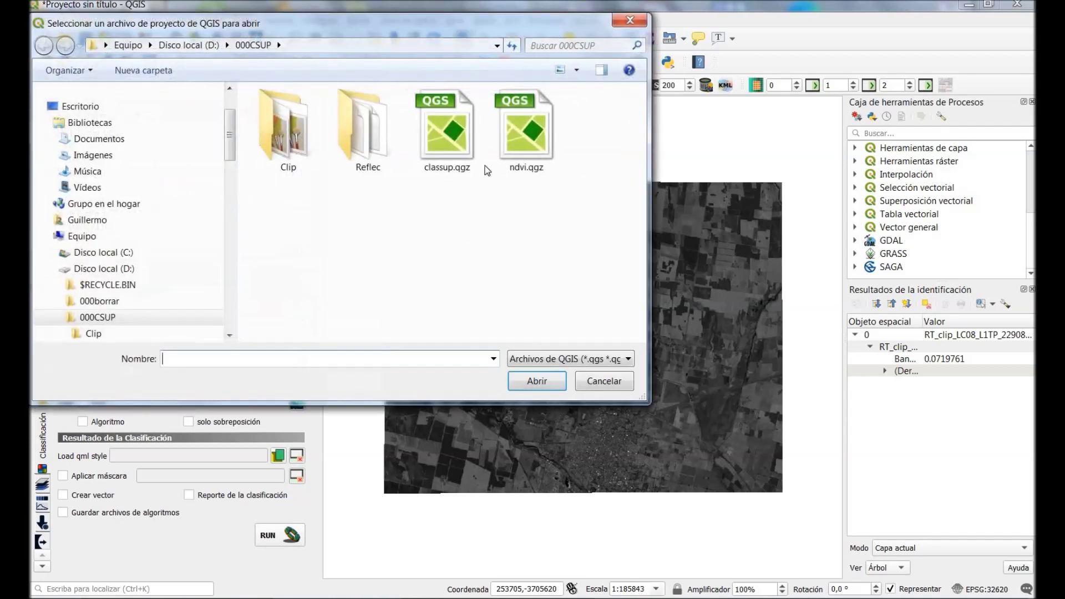
double_click(538, 145)
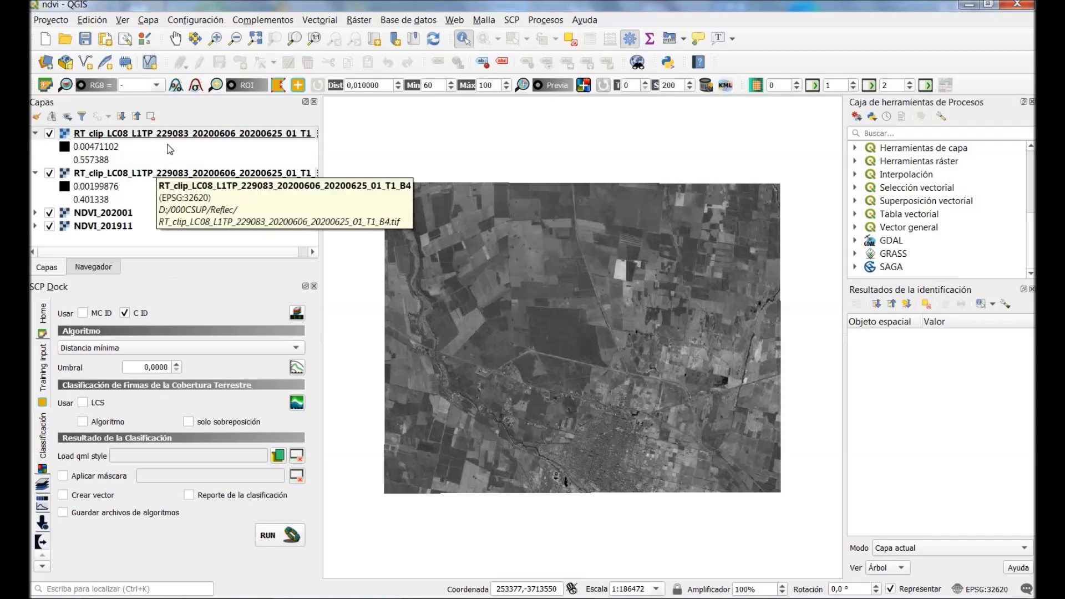
click(48, 134)
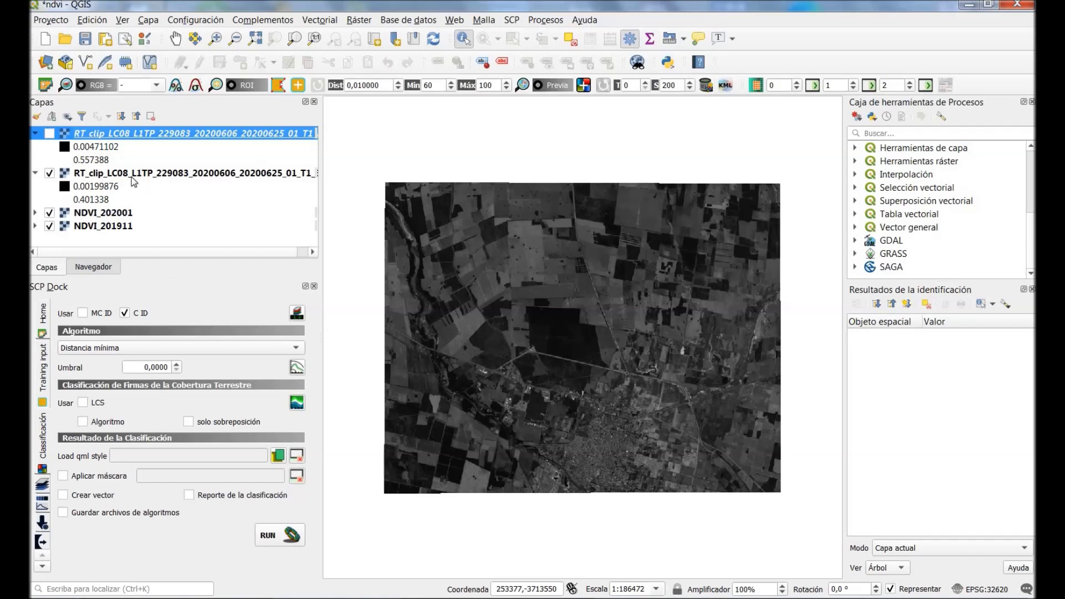
click(50, 133)
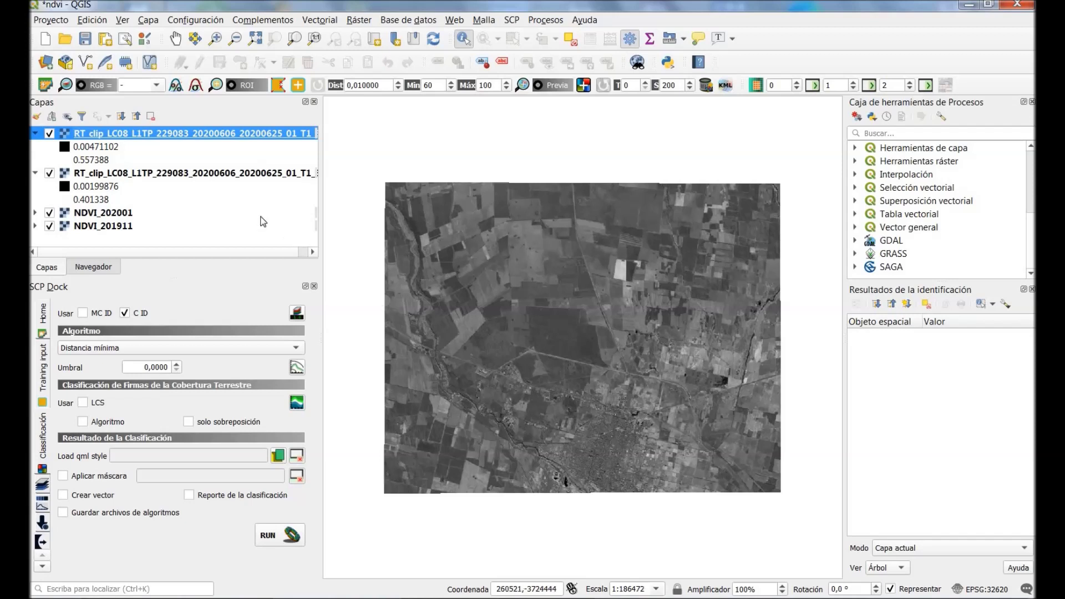
In an enlarged raster calculator, enter the NDVI numerator as the 20200606 reflectance band B5 minus band B4, enclosed in parentheses
click(364, 20)
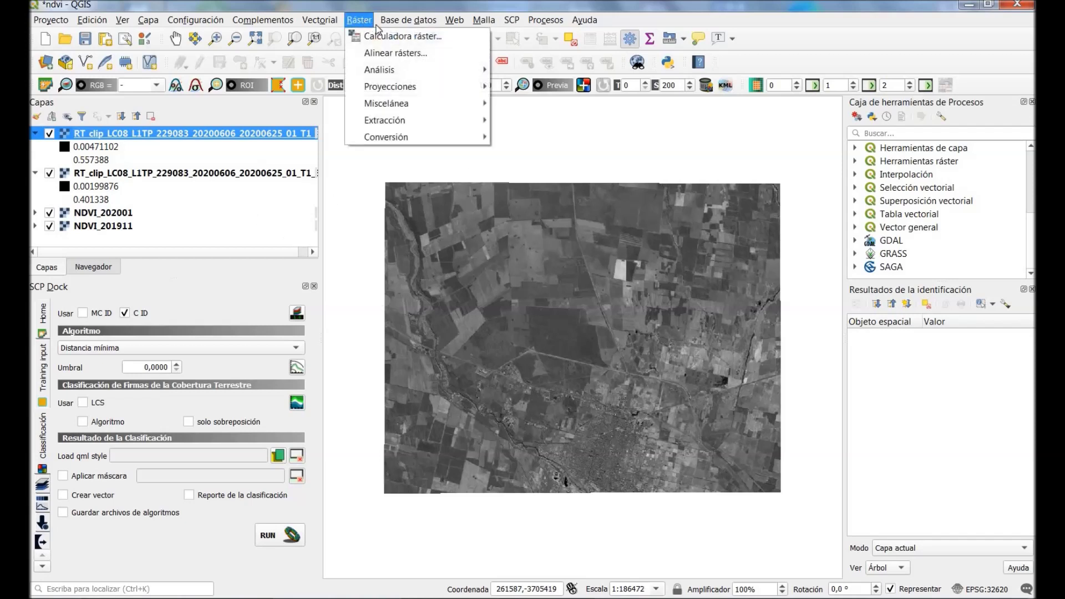
click(366, 37)
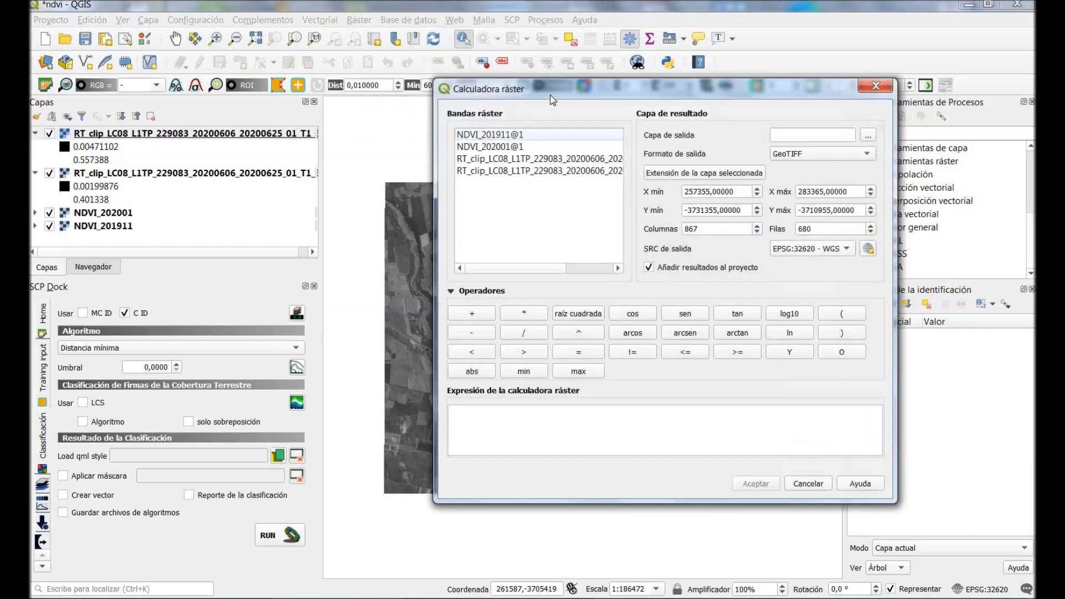
drag(501, 92, 414, 92)
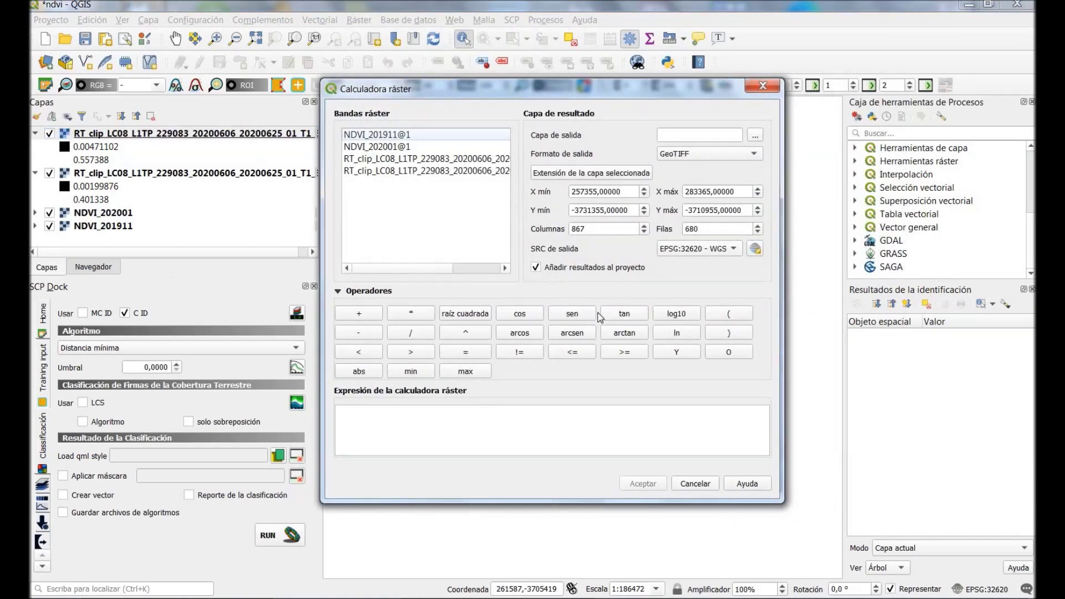
click(744, 314)
drag(445, 270, 496, 275)
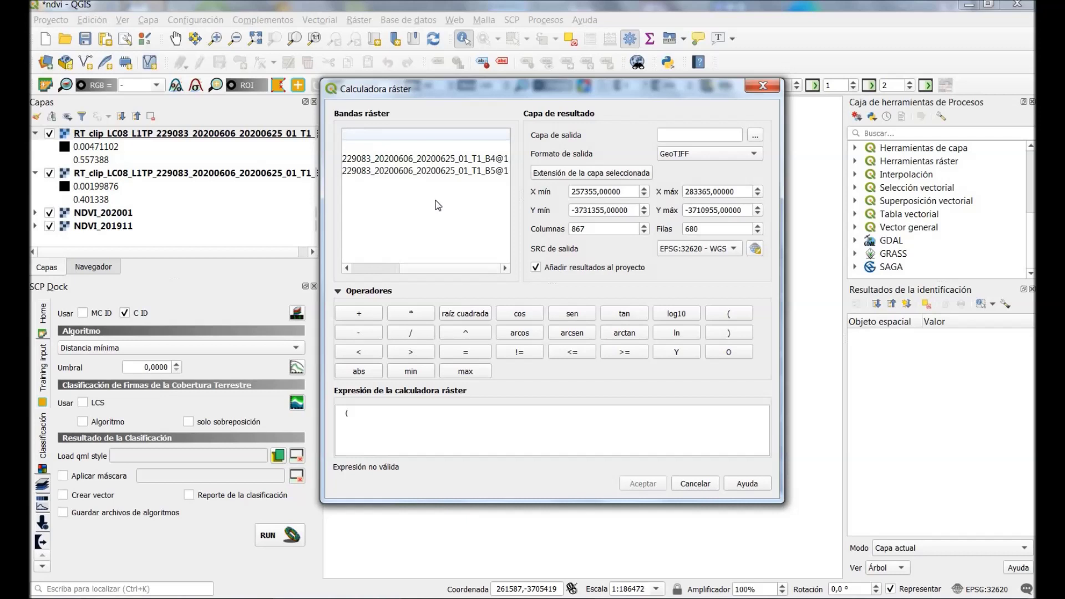
double_click(426, 171)
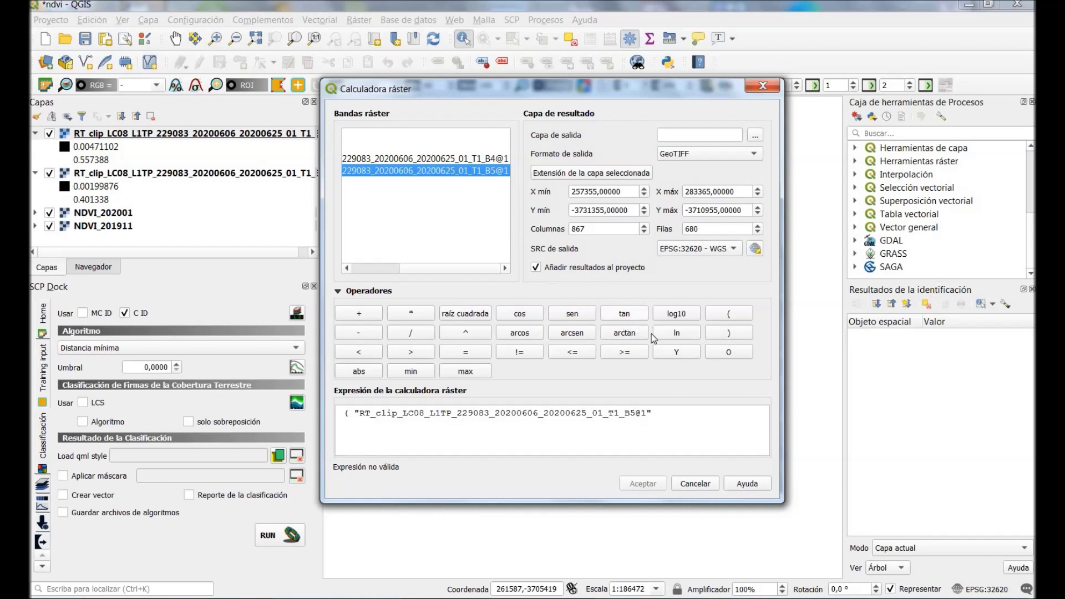
click(359, 332)
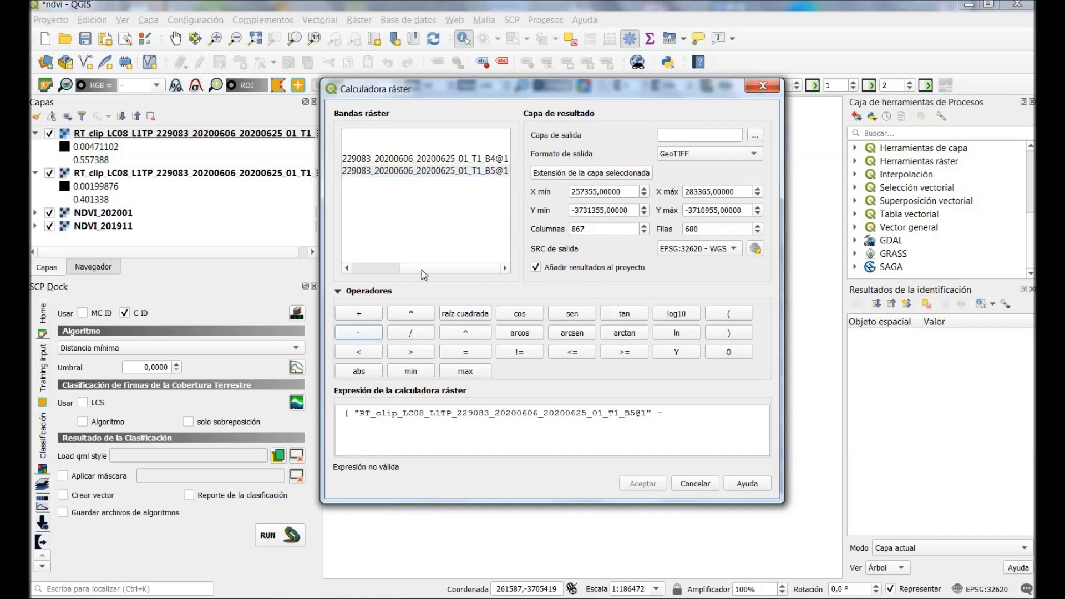
double_click(445, 160)
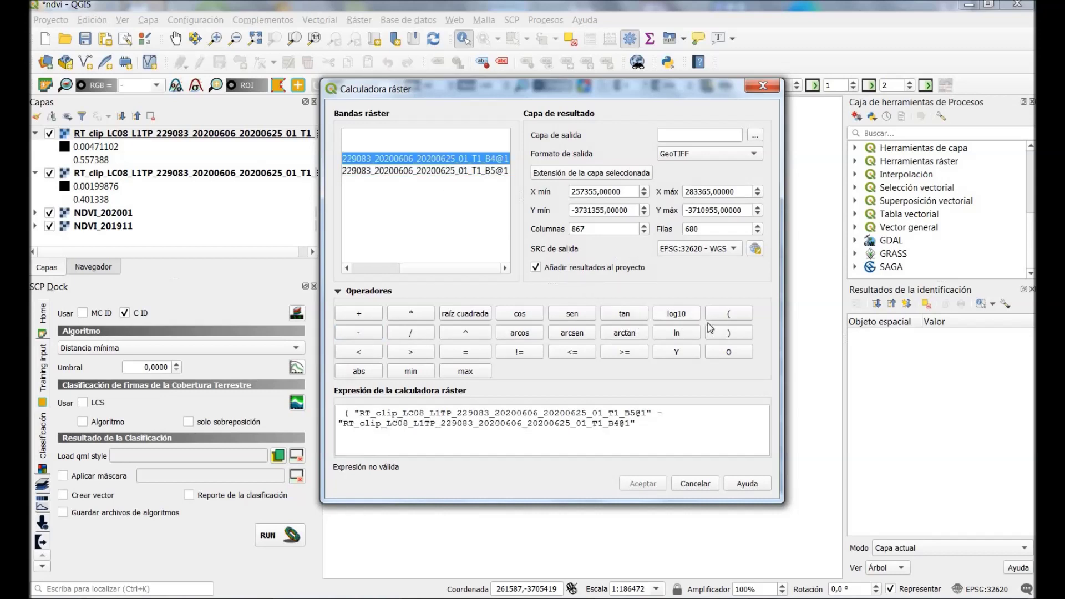
drag(784, 294, 968, 291)
drag(321, 331, 147, 328)
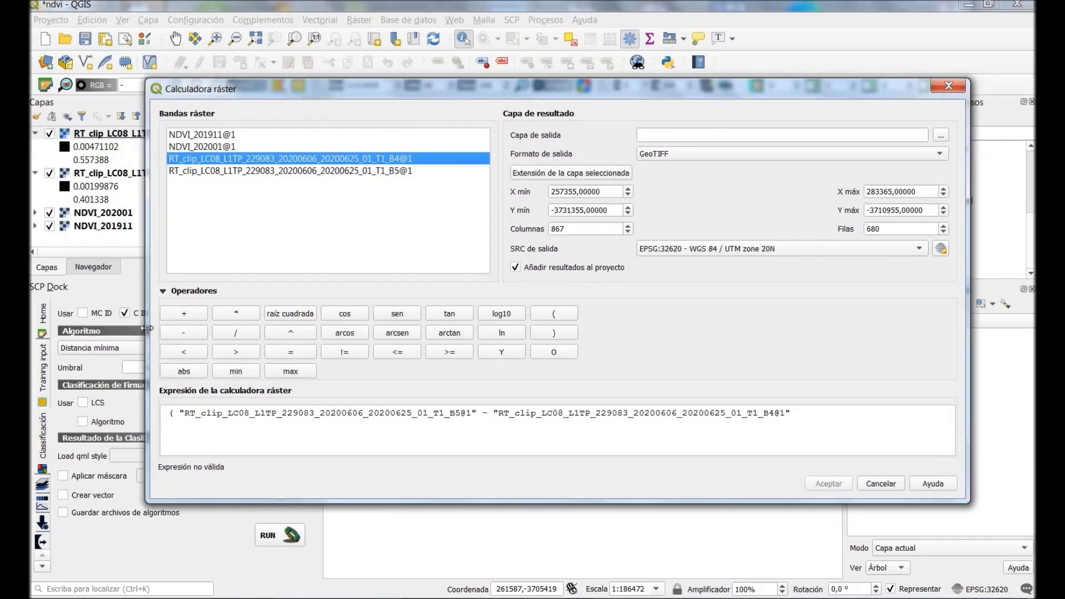
click(558, 331)
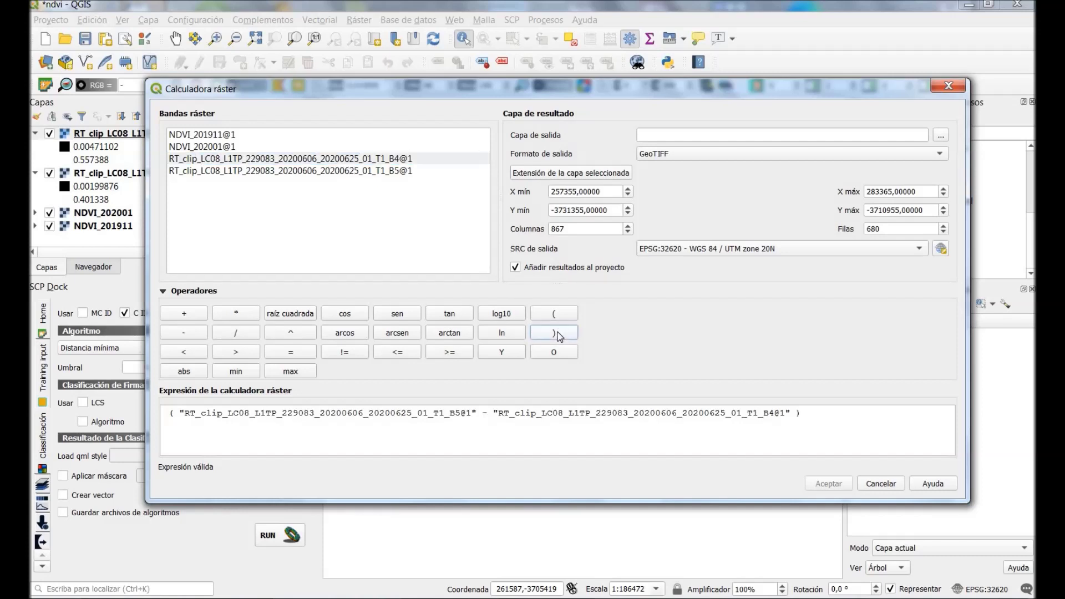
Complete the NDVI expression by dividing the numerator by the parenthesised sum of the 20200606 bands B5 and B4
click(245, 335)
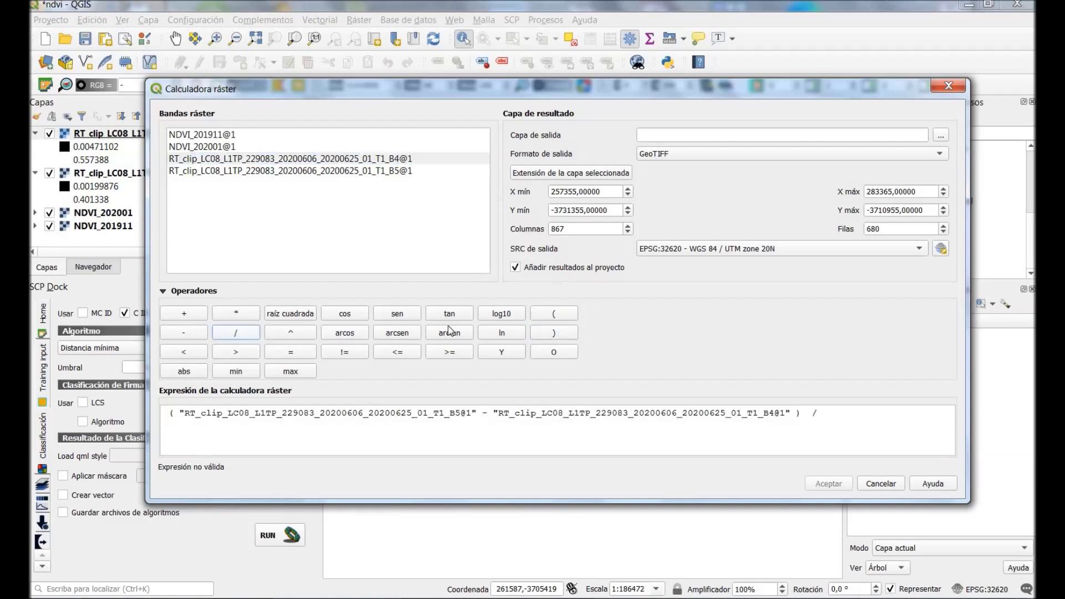
click(568, 314)
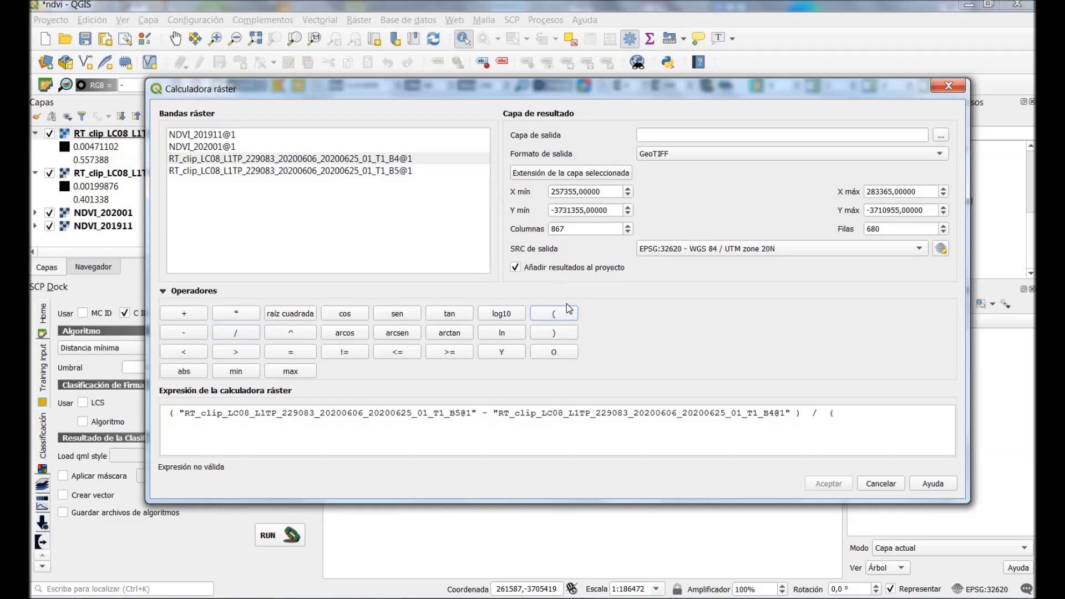
double_click(371, 171)
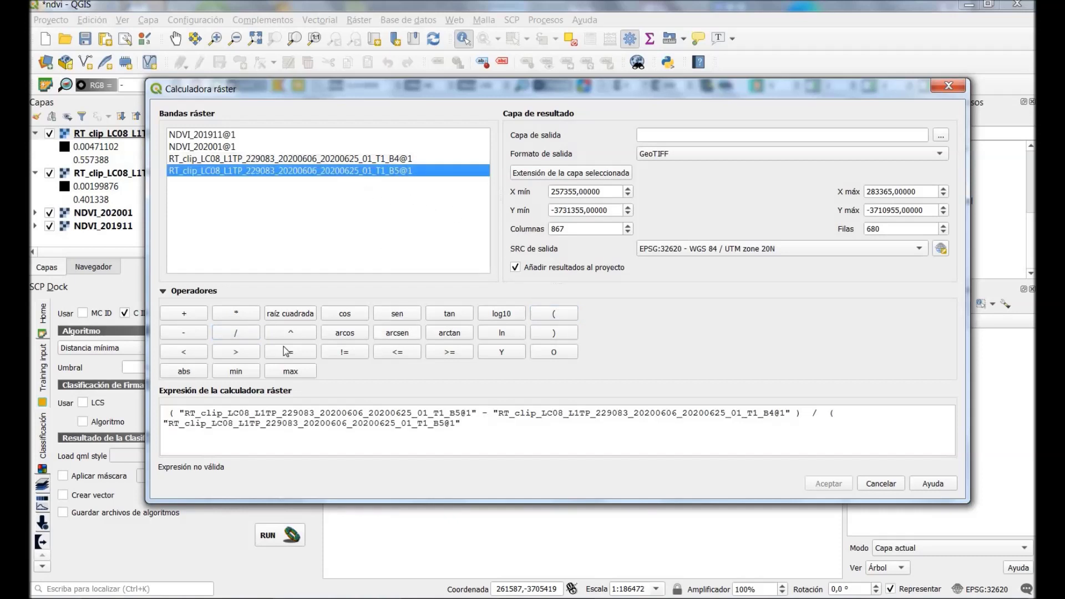
click(194, 318)
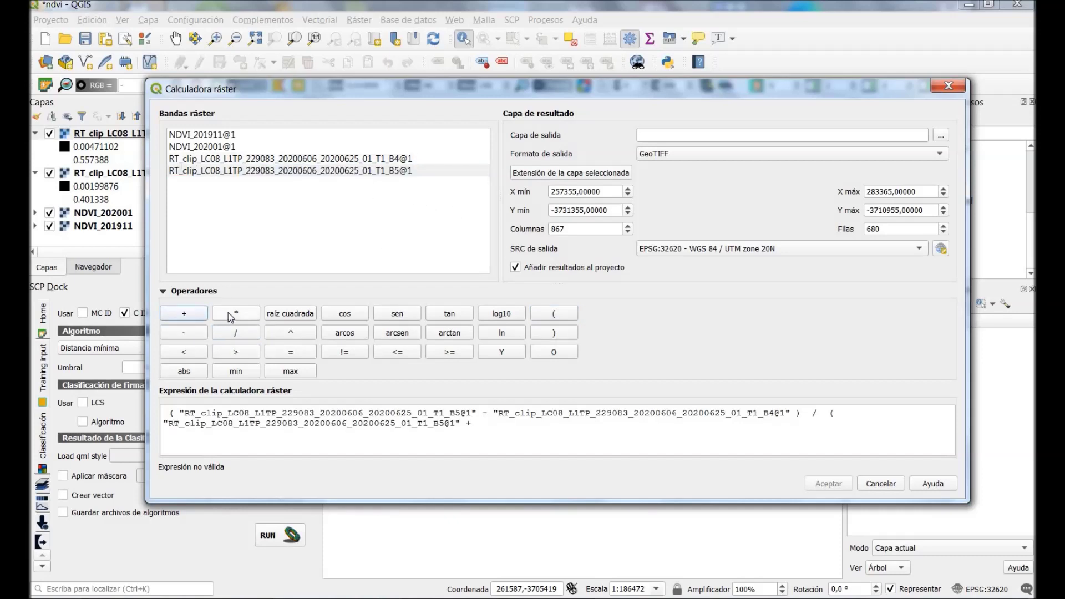
double_click(387, 159)
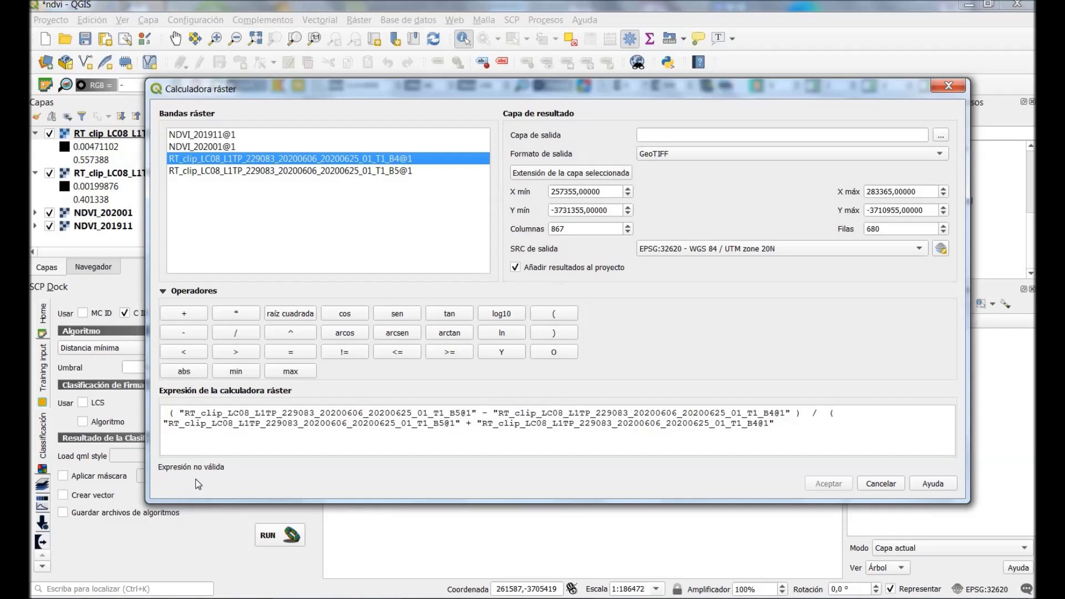
click(552, 334)
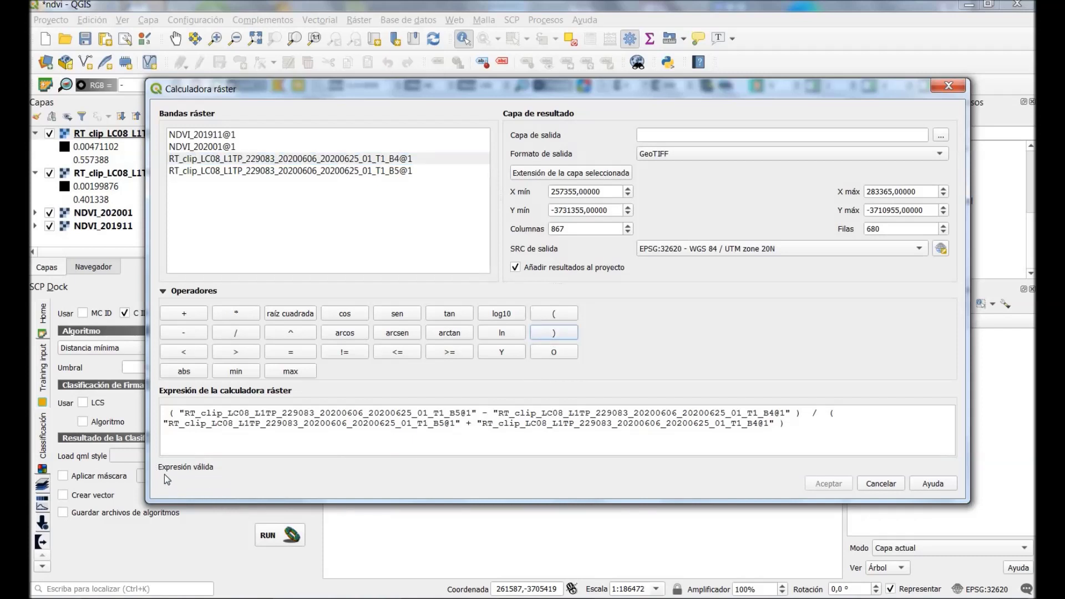
Set the raster calculator output to NDVI_202006.tif in D:\000CSUP and run the NDVI calculation
click(940, 135)
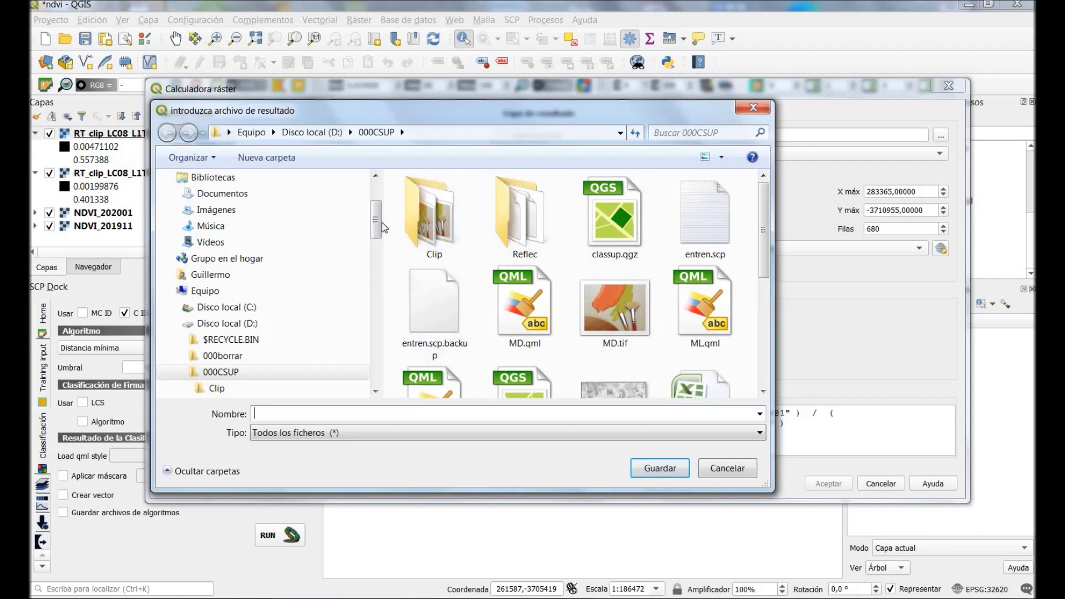
drag(379, 222, 381, 238)
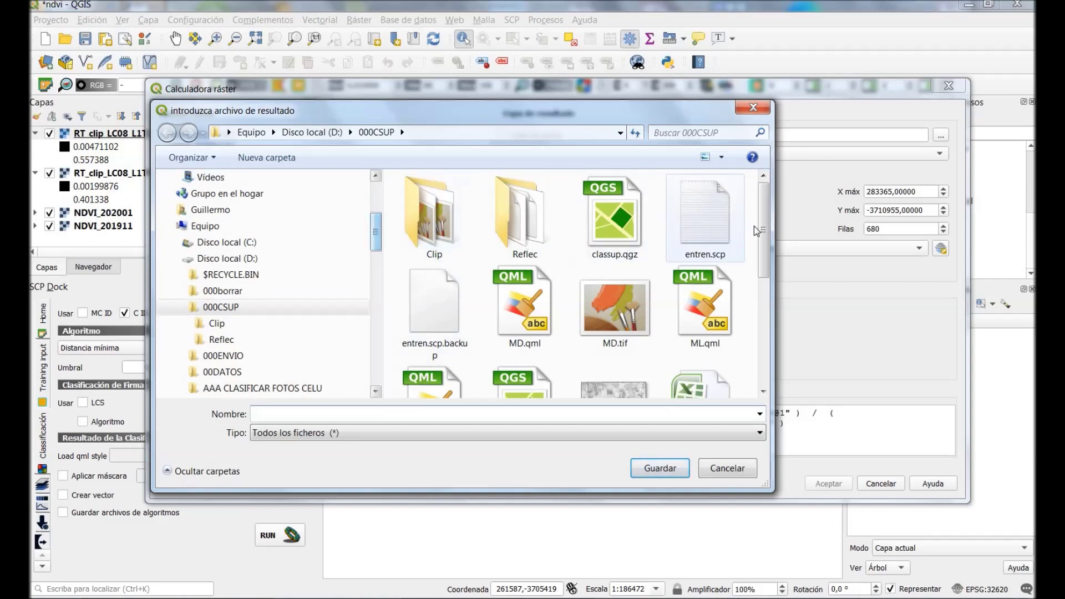
drag(764, 229, 800, 350)
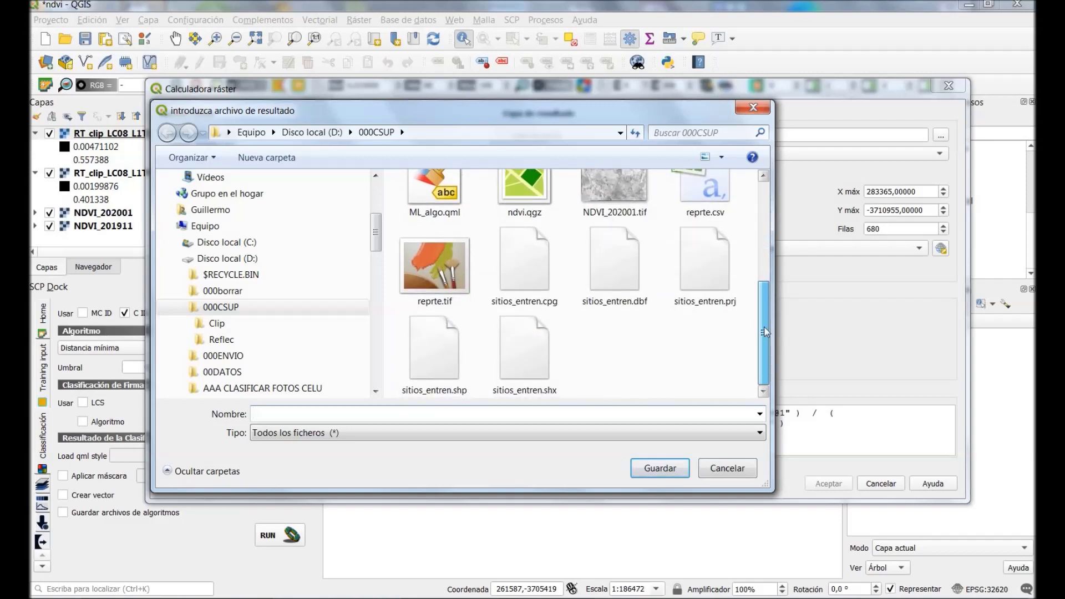
click(632, 203)
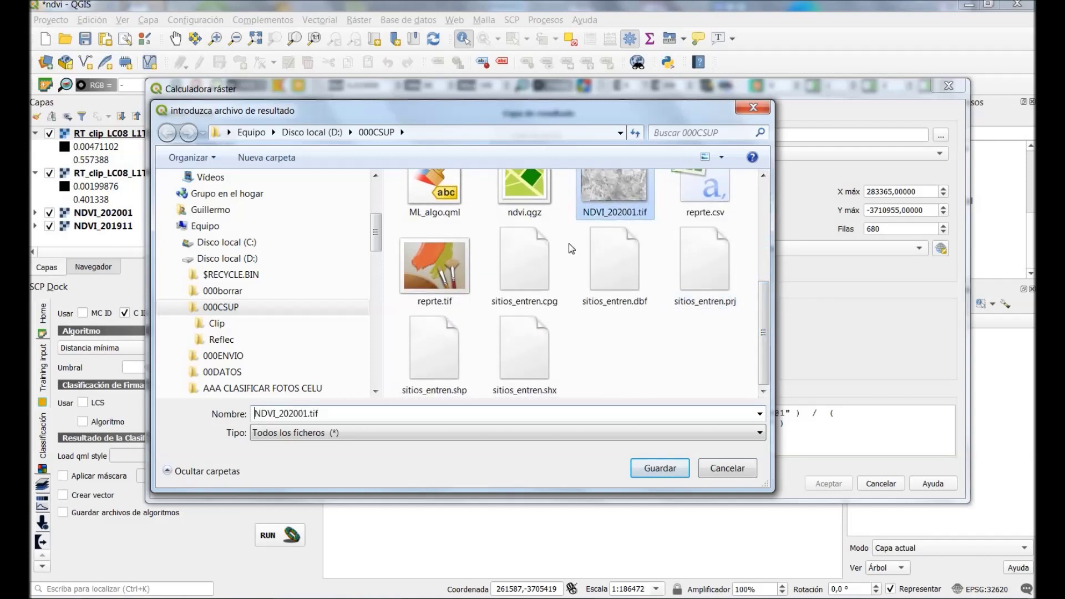
click(307, 414)
drag(310, 414, 303, 414)
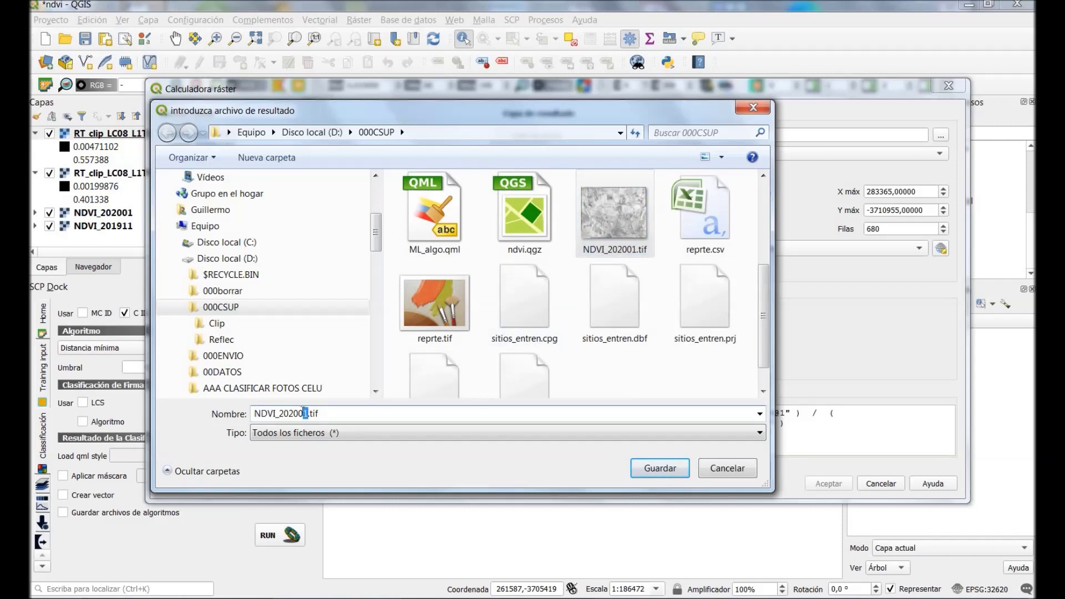
text(6)
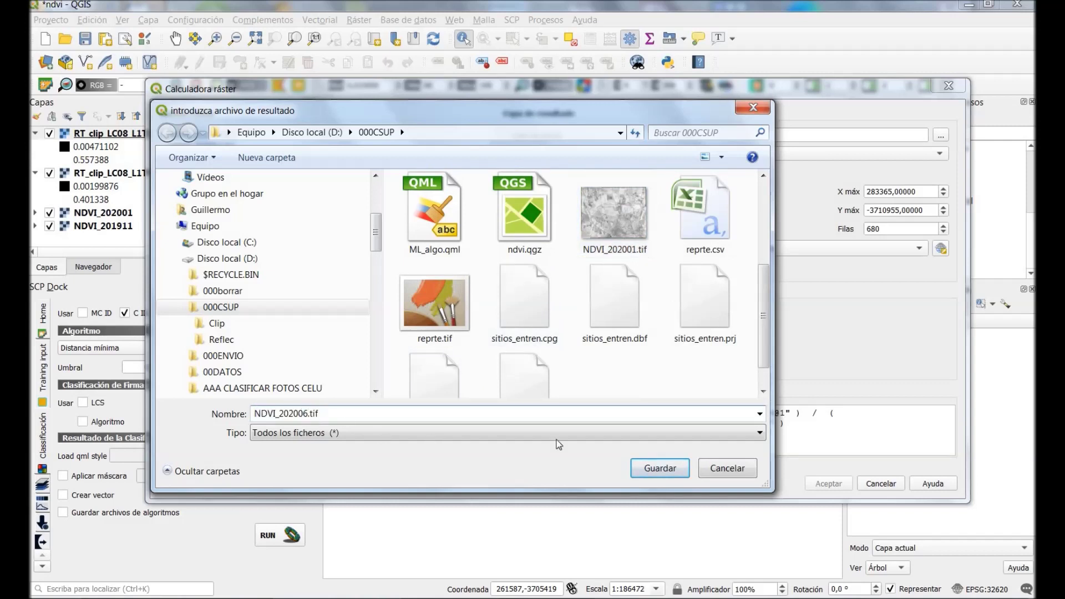
click(657, 472)
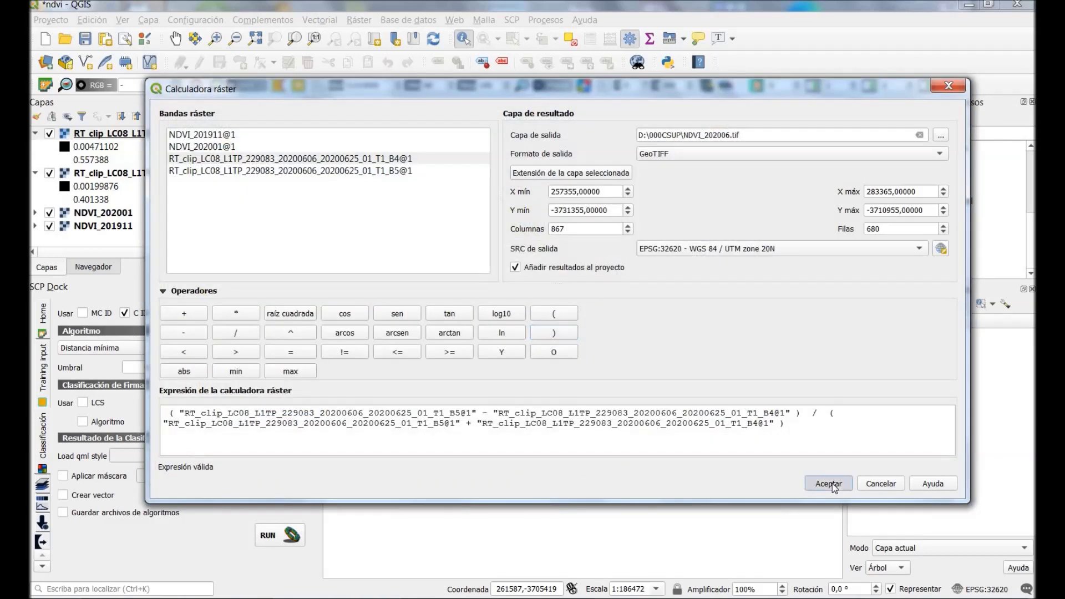
click(830, 484)
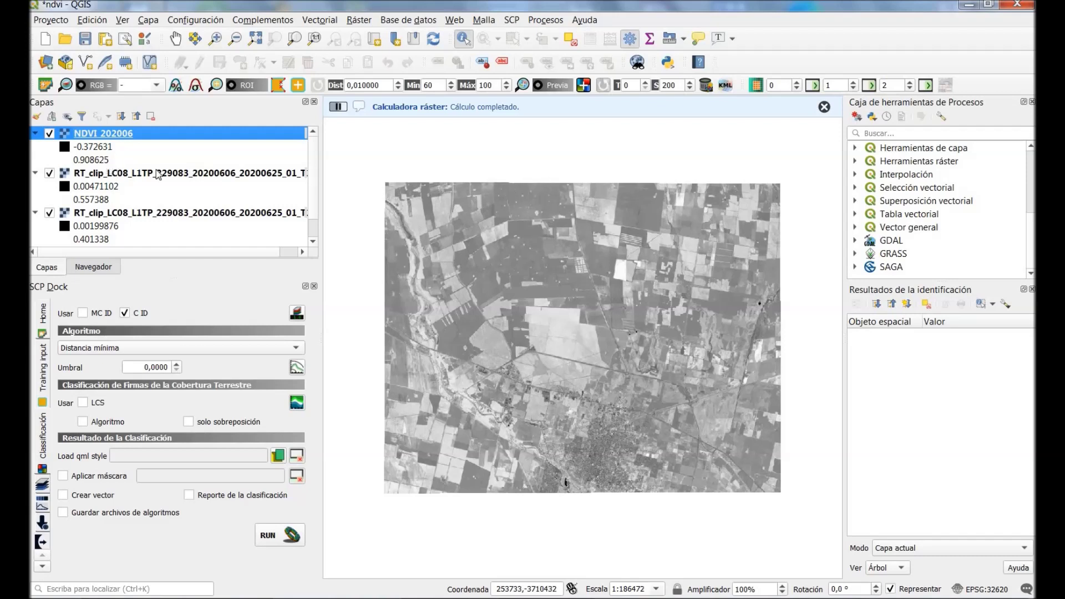
Hide both RT_clip reflectance layers and expand the NDVI_202001 legend to compare its symbology with NDVI_202006
click(49, 173)
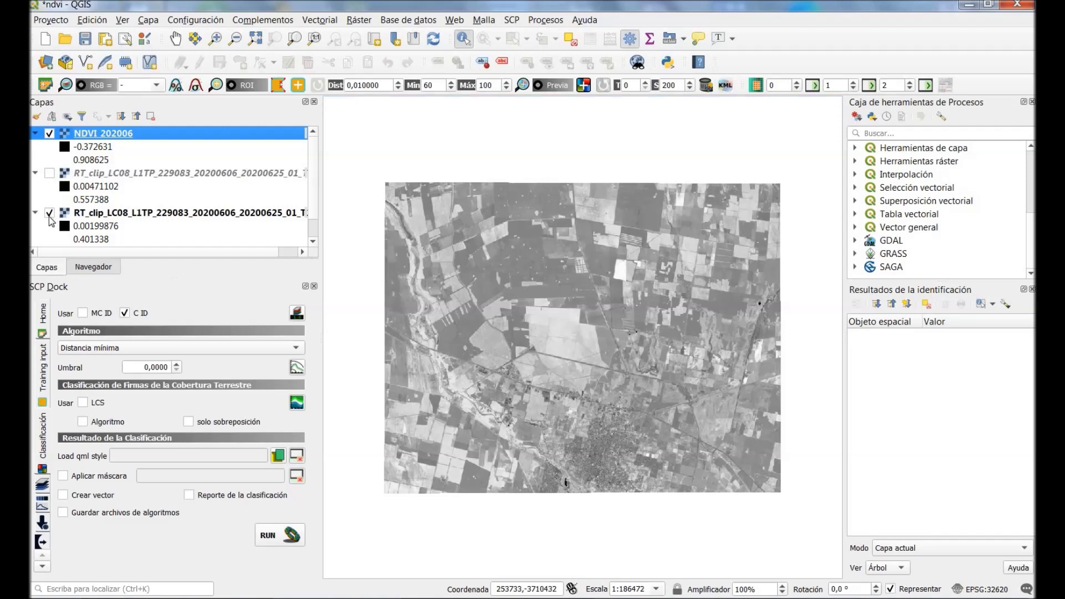
click(49, 214)
drag(316, 178, 315, 219)
click(35, 227)
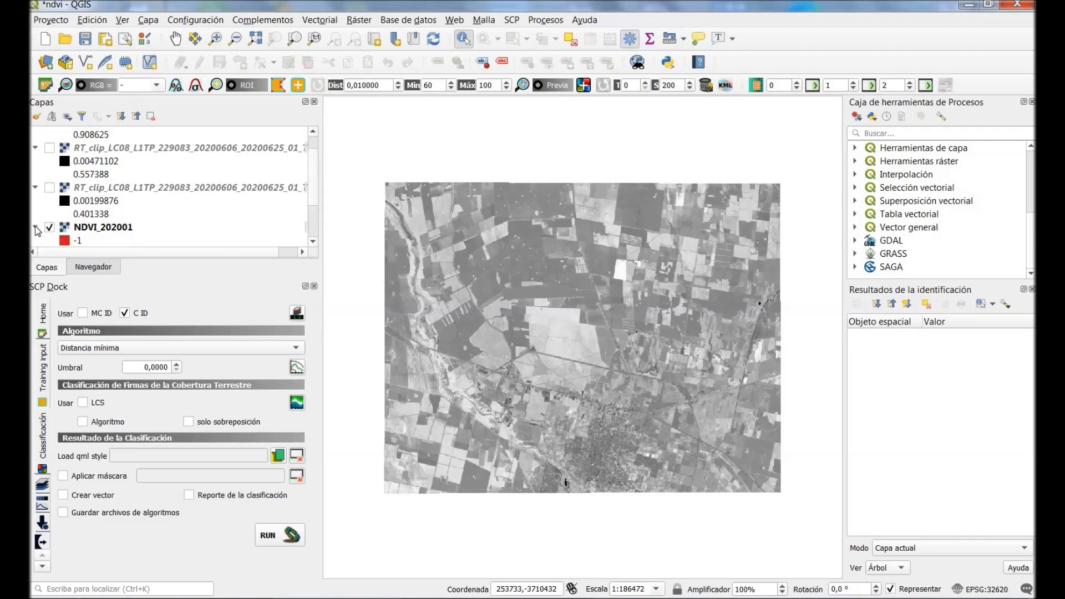
drag(316, 187, 315, 225)
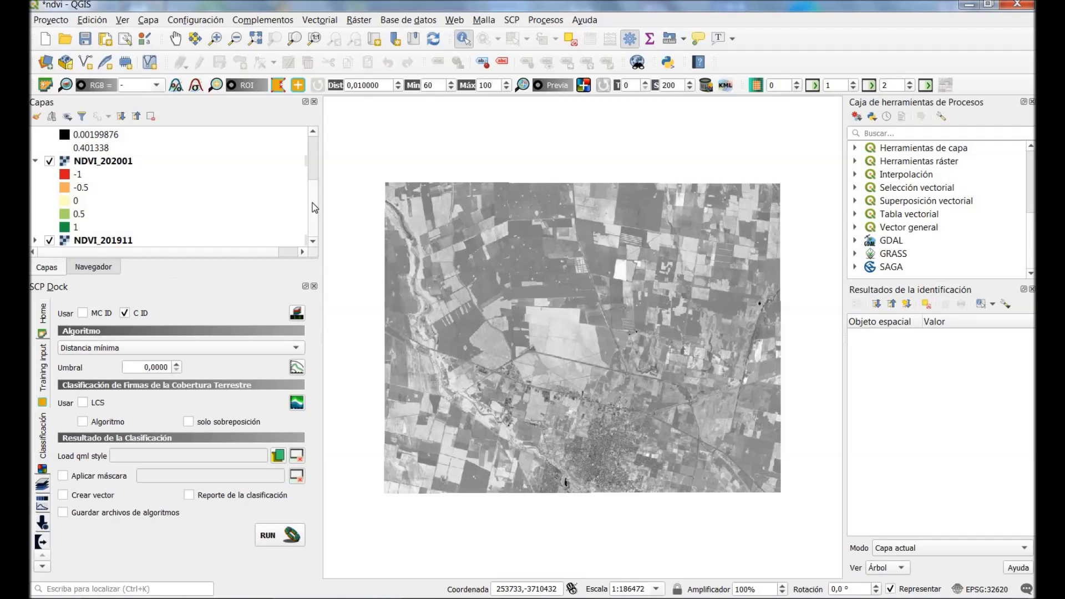
scroll(312, 205, up, 3)
scroll(313, 184, down, 3)
scroll(313, 189, up, 3)
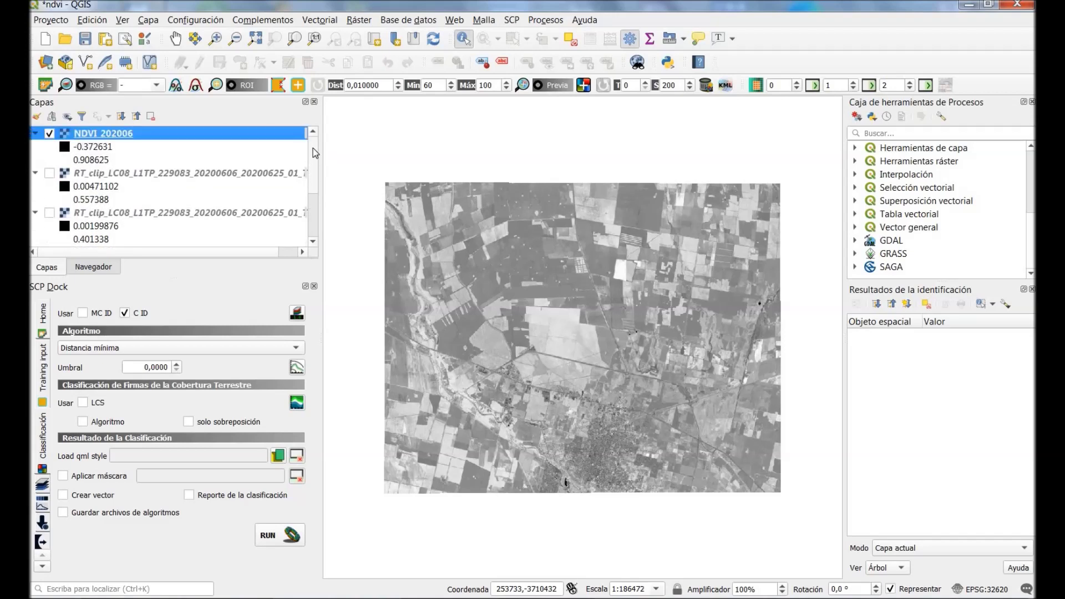
scroll(314, 166, down, 3)
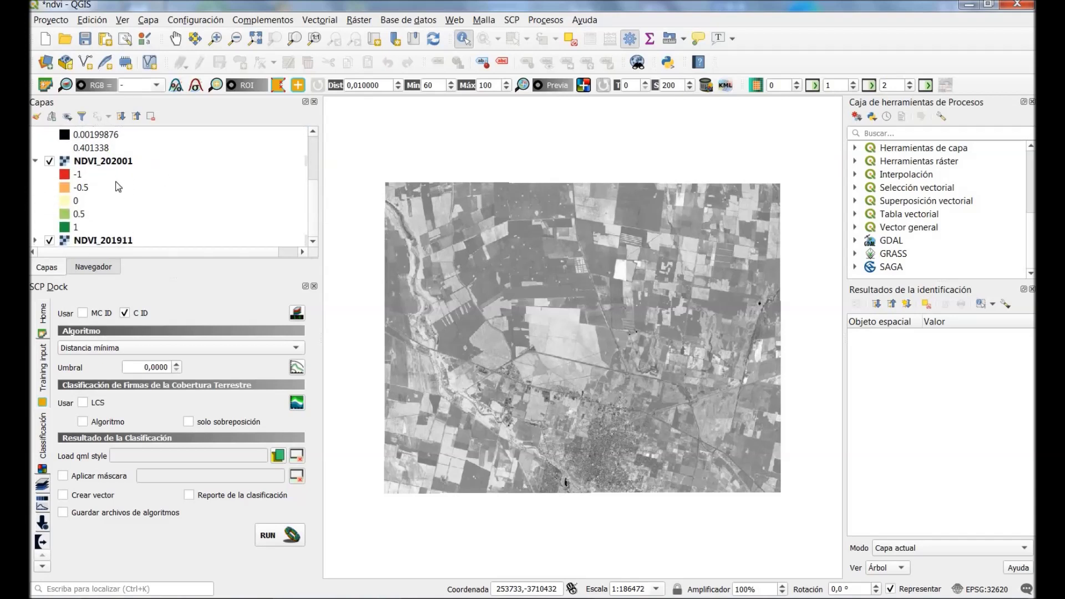
Copy the style of the NDVI_202001 layer and paste it onto NDVI_202006
scroll(313, 211, up, 1)
scroll(312, 210, down, 1)
right_click(107, 161)
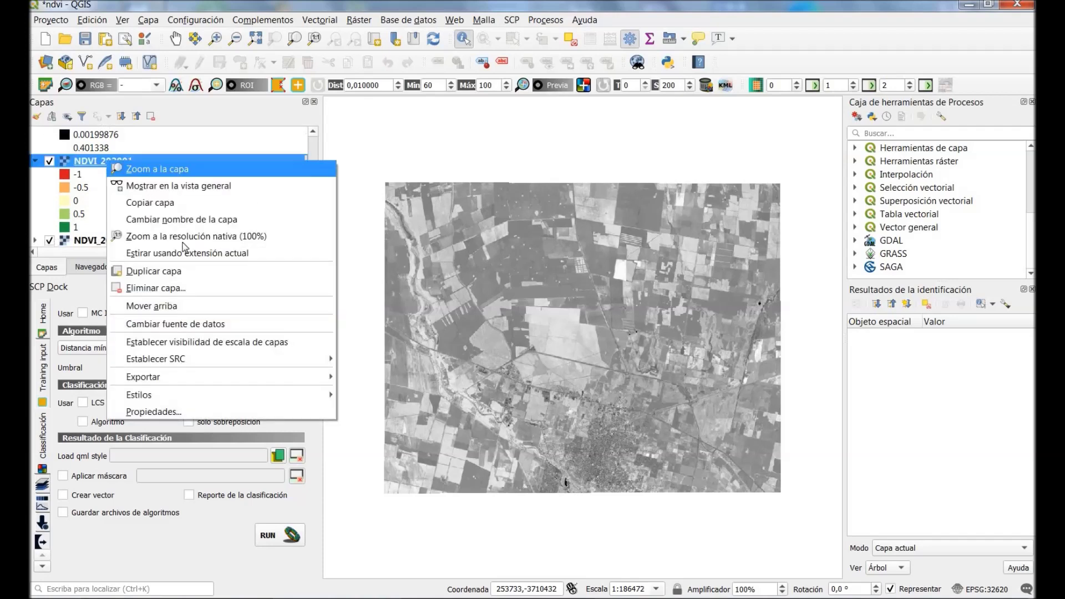
mouse_move(179, 397)
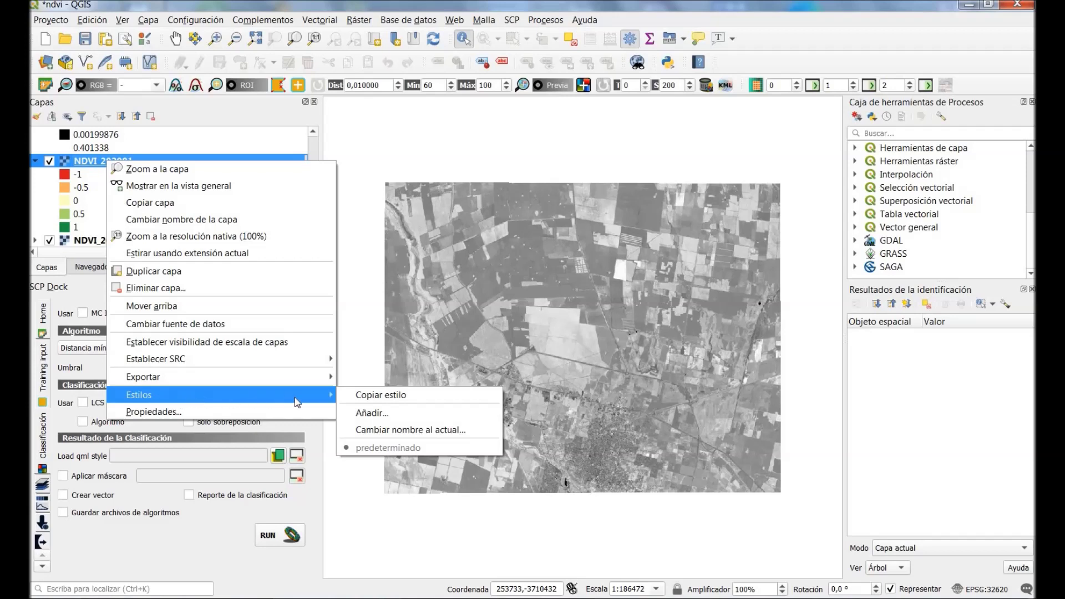
click(367, 397)
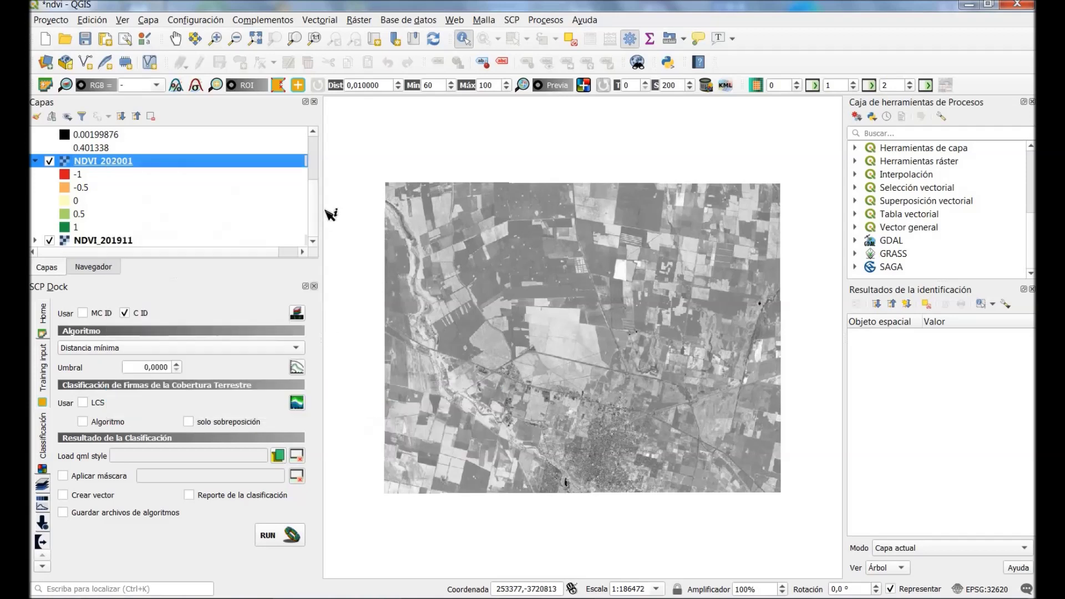
scroll(314, 222, up, 3)
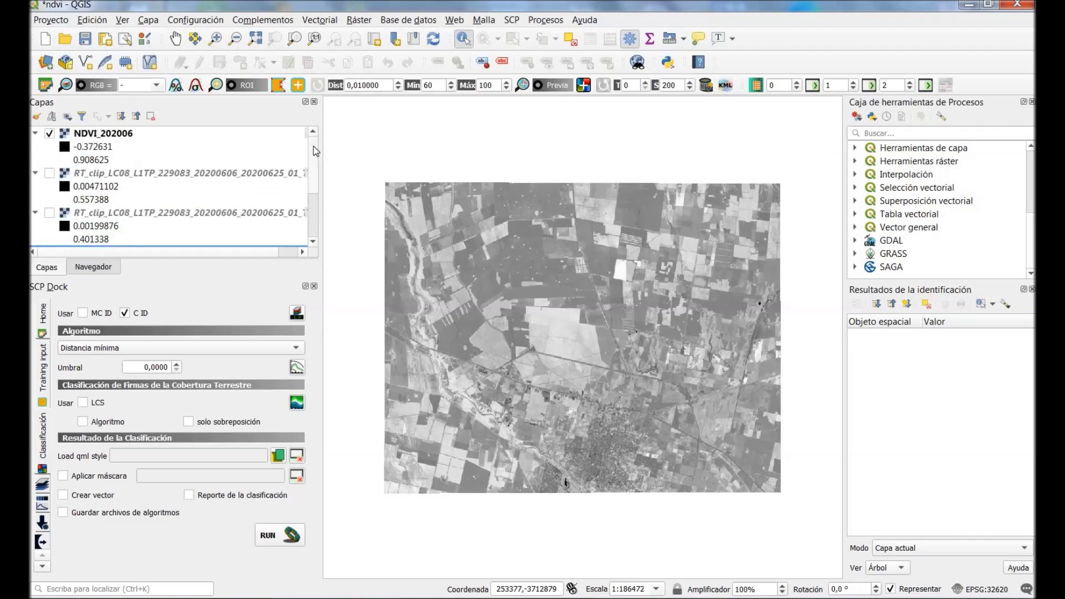
right_click(128, 139)
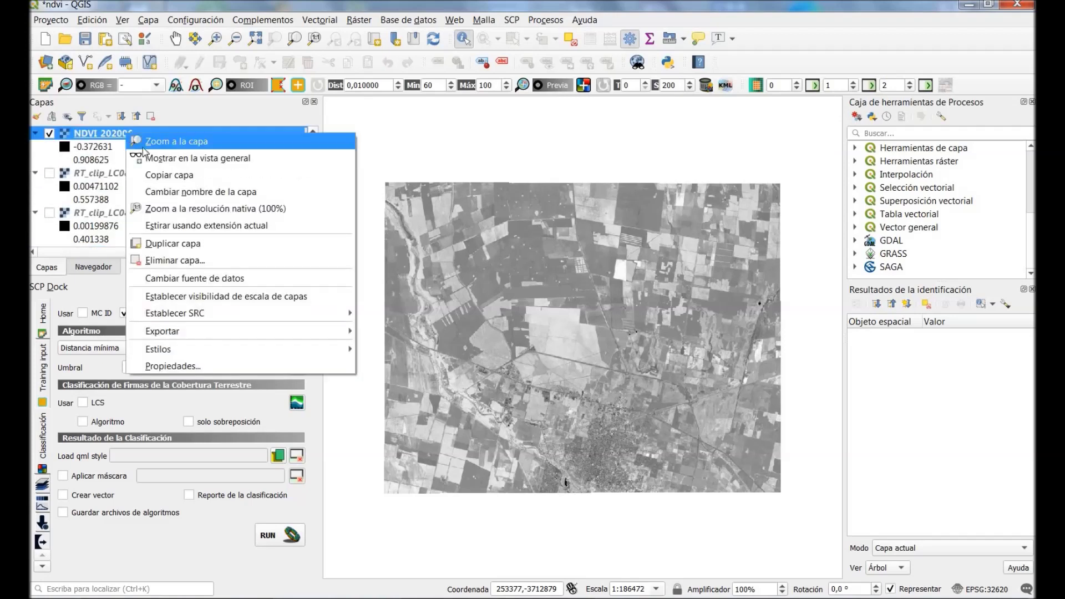
mouse_move(176, 356)
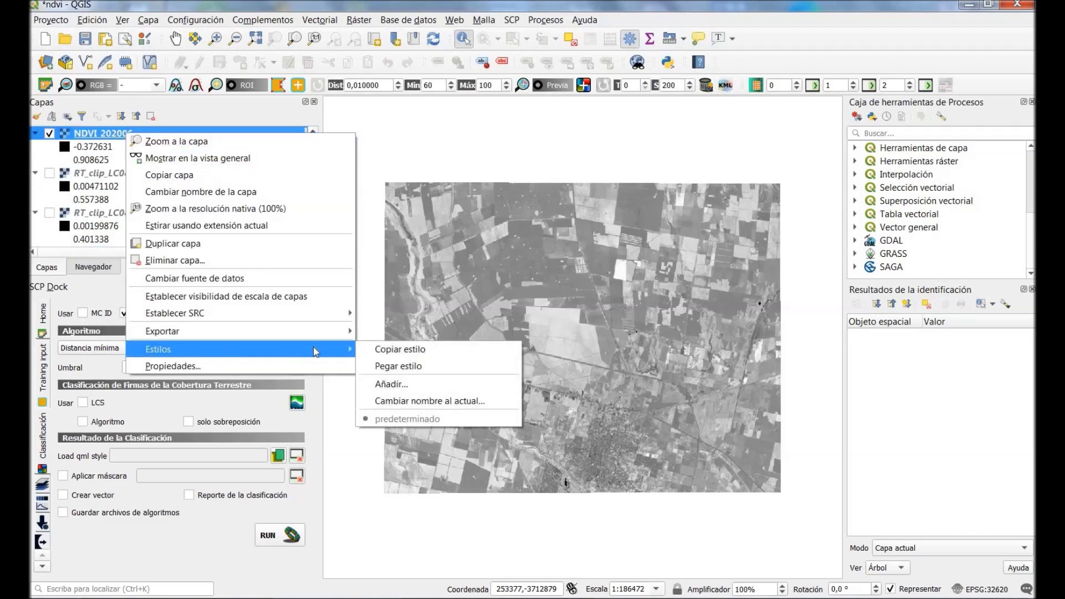
click(391, 368)
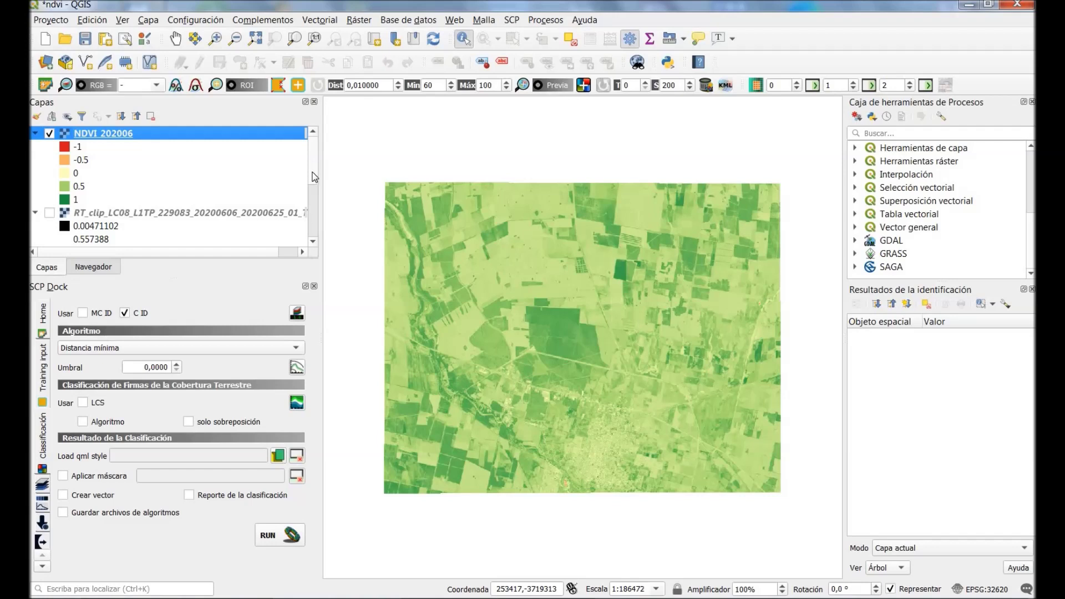
Collapse the legends of NDVI_202006, both RT_clip layers and NDVI_202001, and expand the NDVI_201911 legend
scroll(315, 175, down, 4)
scroll(215, 167, up, 4)
click(34, 133)
click(34, 147)
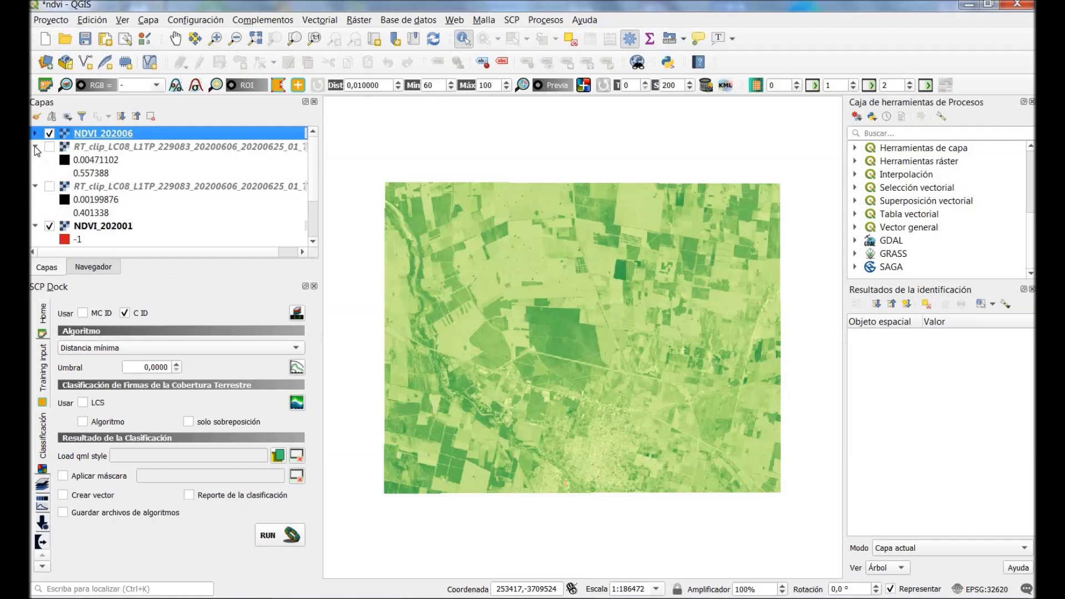
click(35, 160)
click(35, 174)
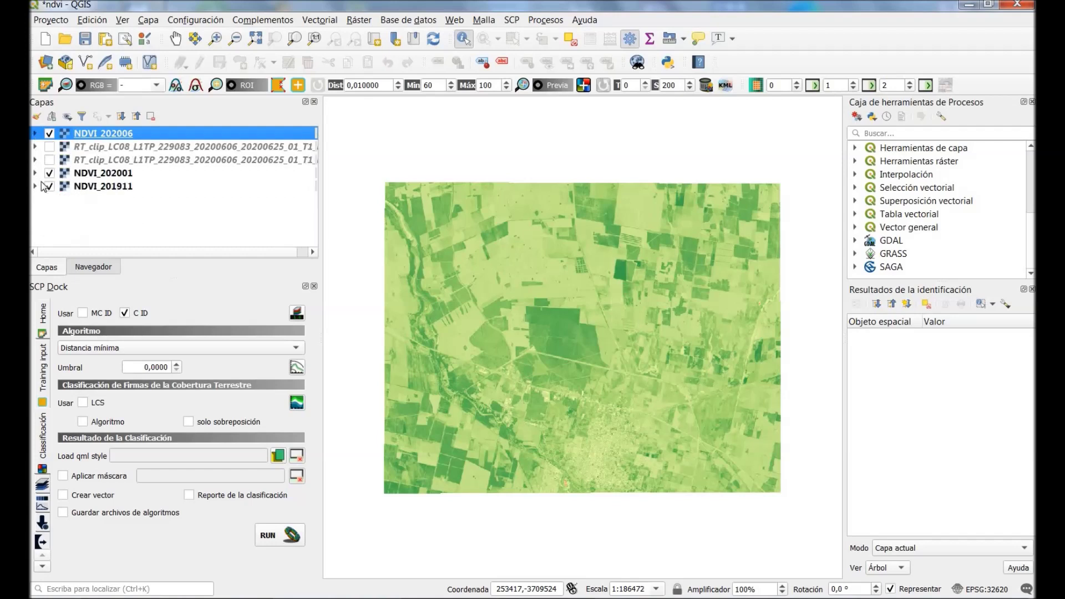
click(35, 187)
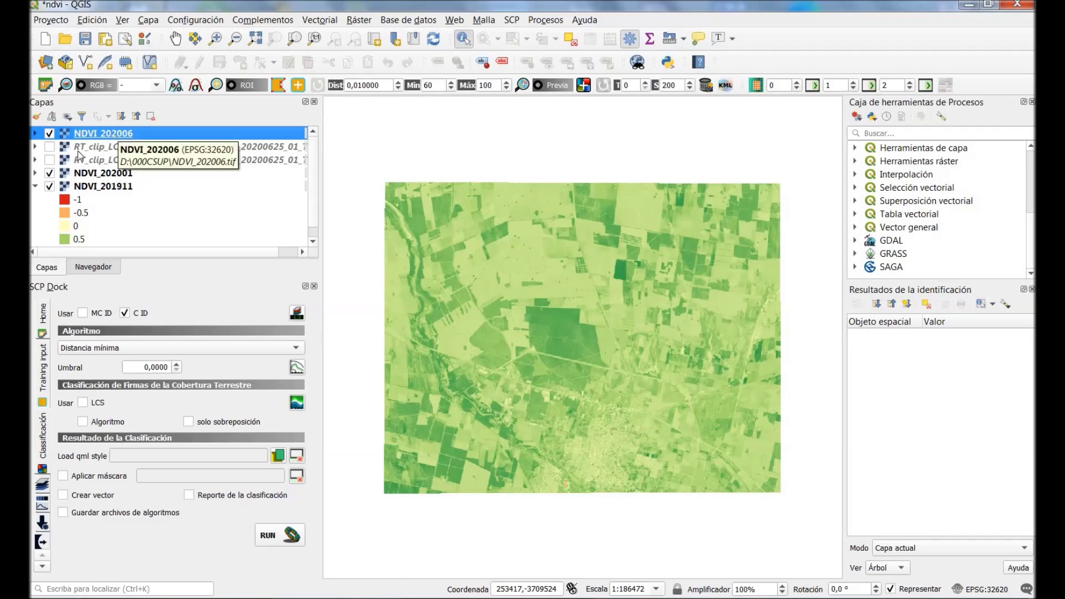
Compare the November 2019, January 2020 and June 2020 NDVI rasters by hiding the upper two and showing them again one by one
click(49, 133)
click(49, 173)
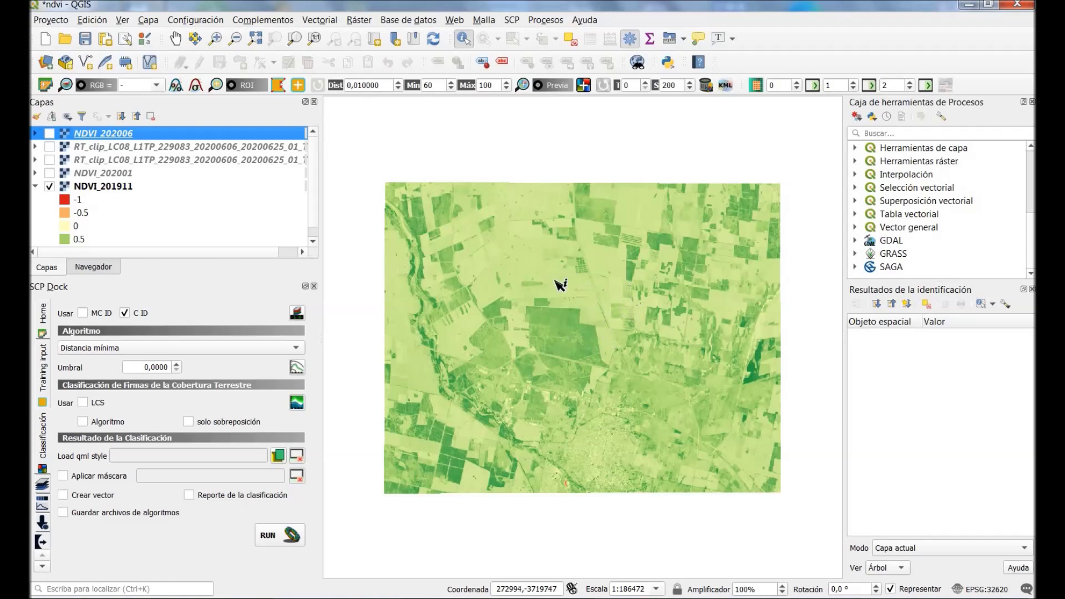
click(50, 174)
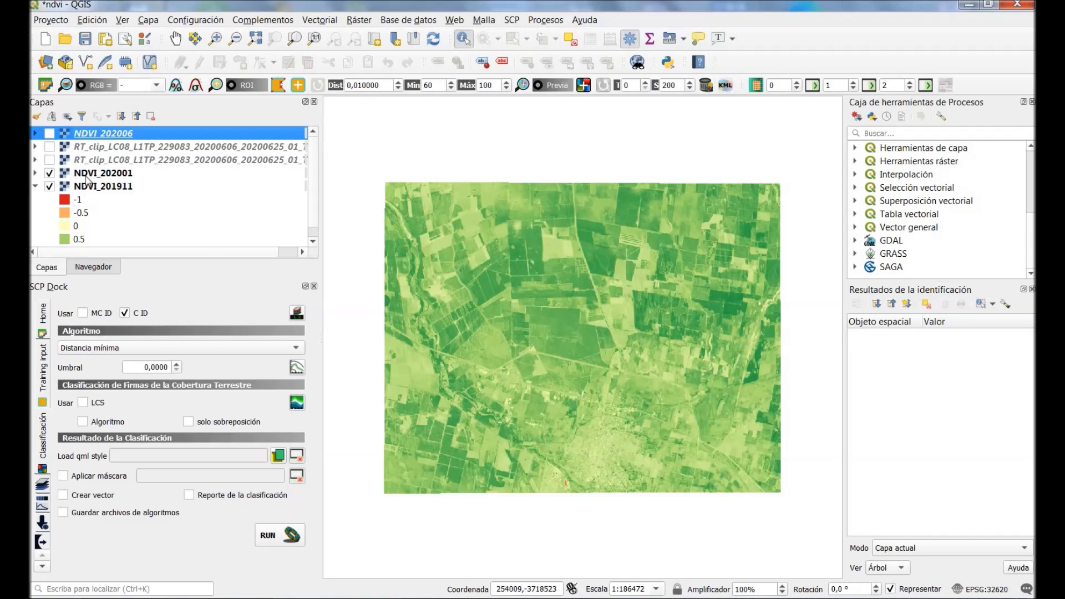
click(50, 134)
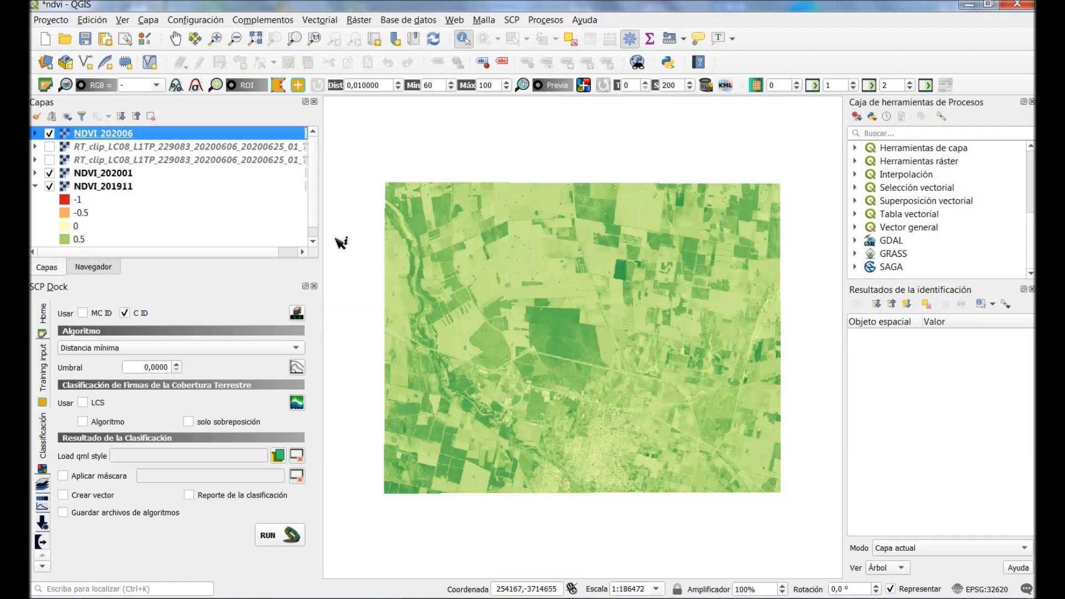
Remove the two RT_clip 20200606 reflectance layers from the project
click(145, 160)
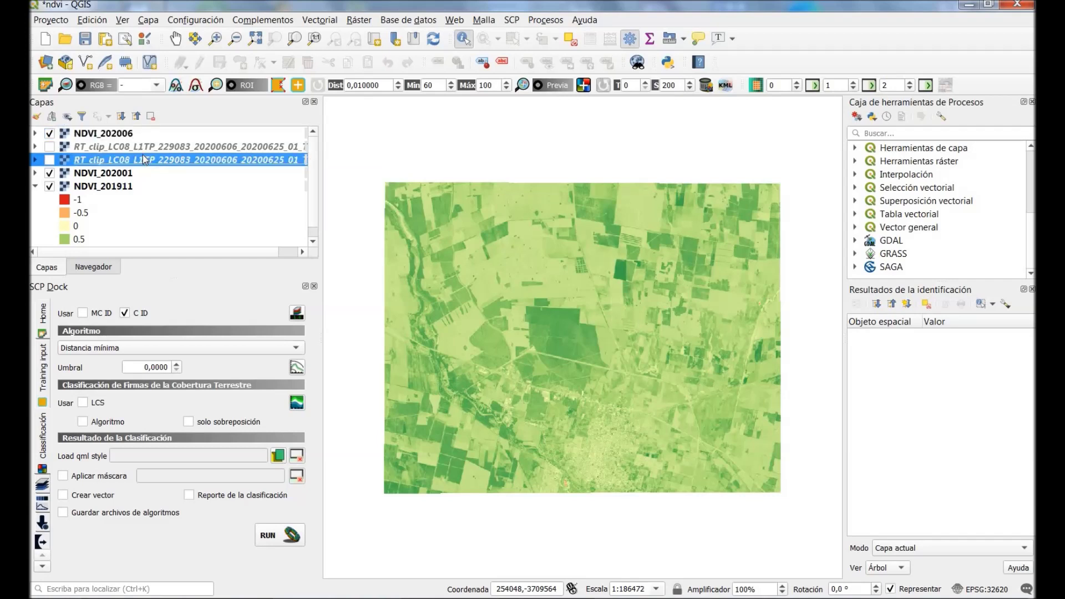
ctrl+click(144, 151)
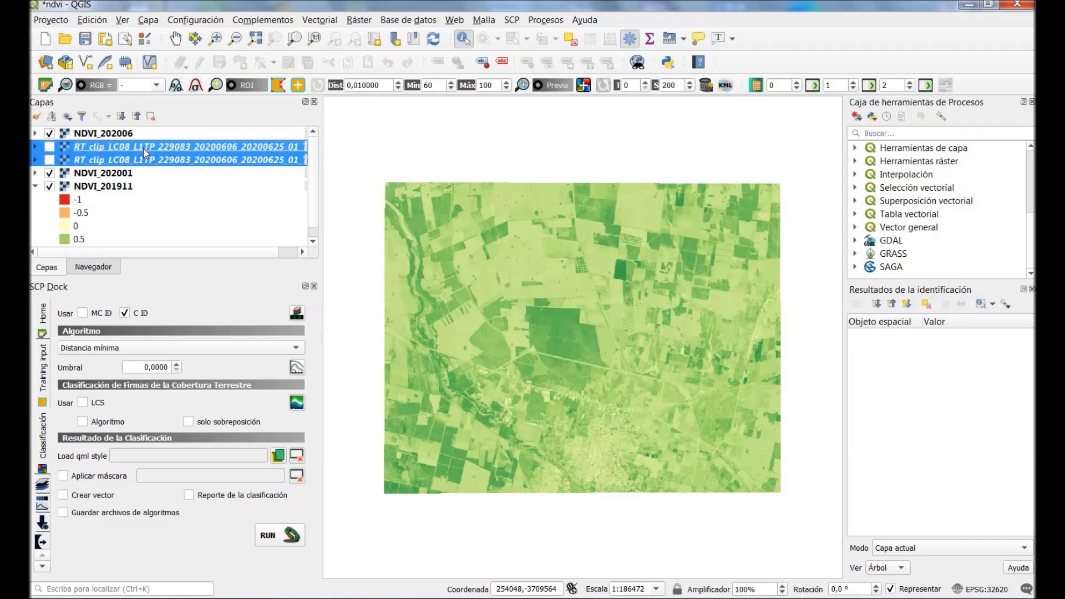
right_click(145, 151)
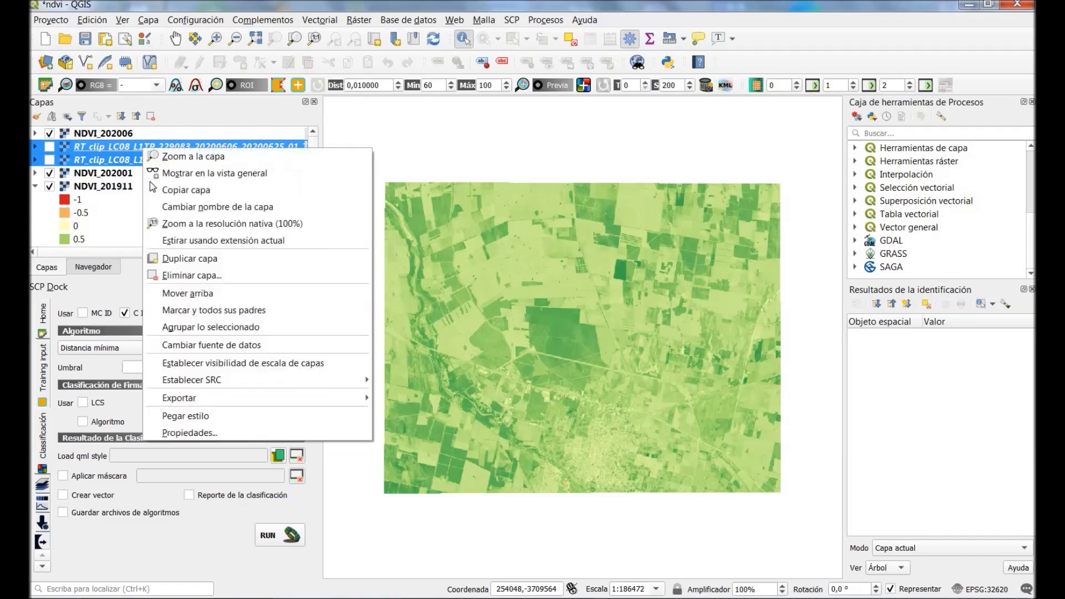
click(172, 275)
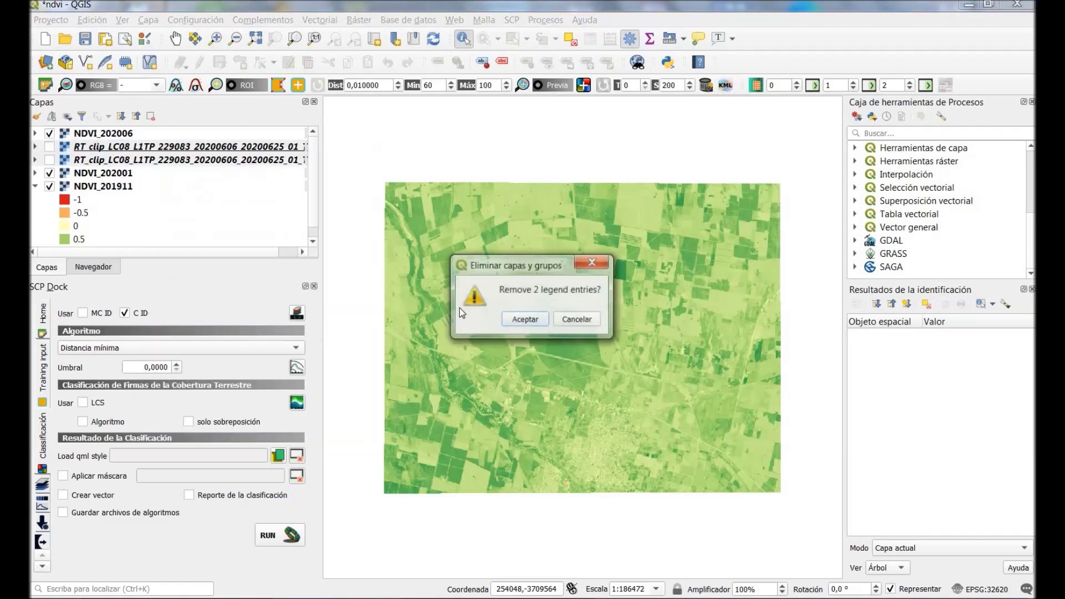
click(524, 320)
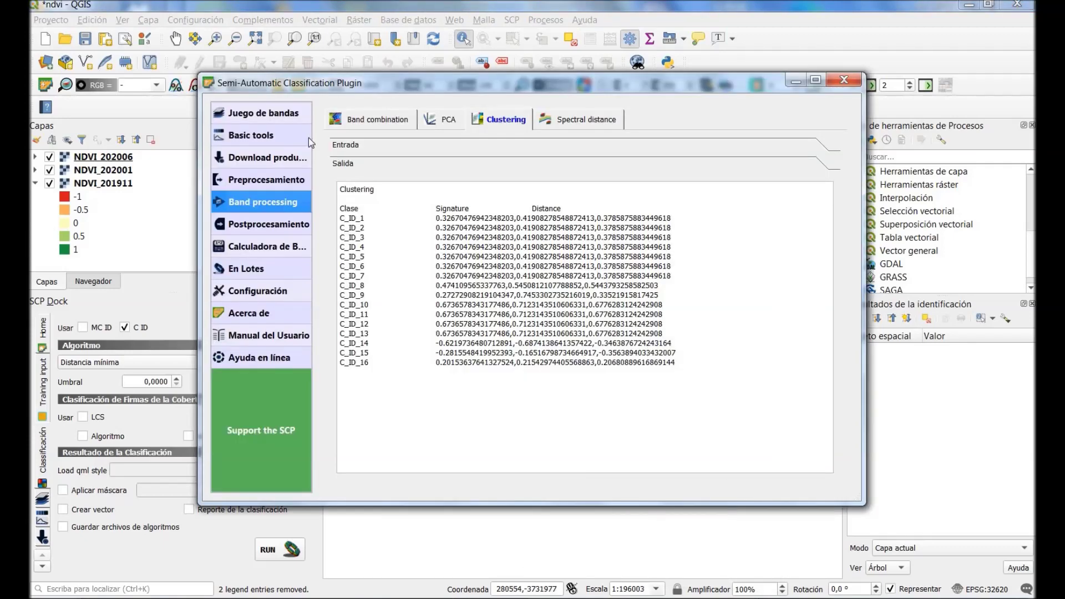
Refresh the band set's single band list and select NDVI_201911, NDVI_202001 and NDVI_202006 in it
click(278, 117)
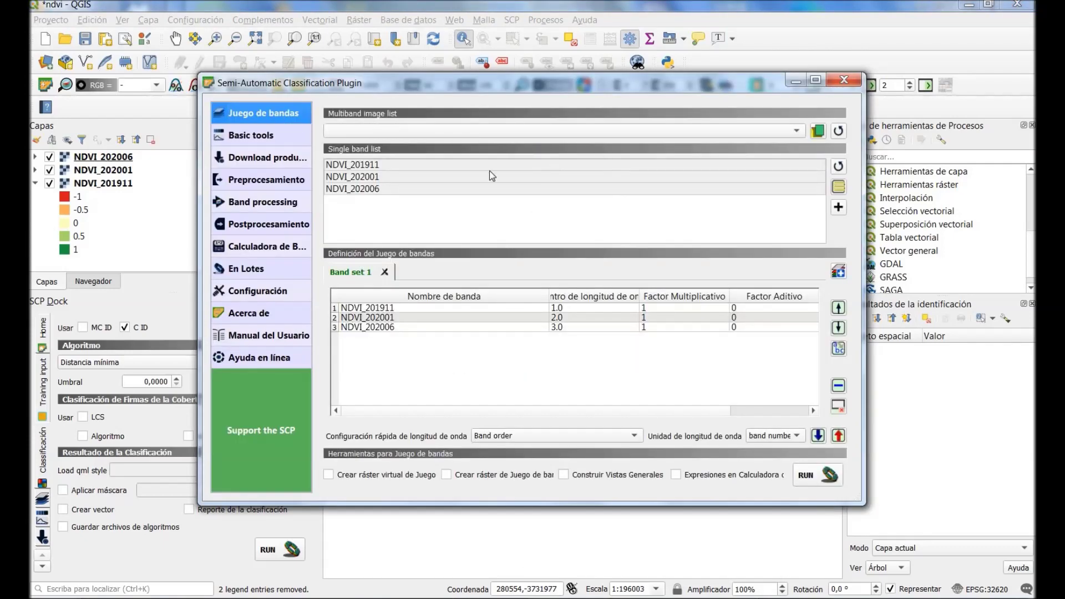
click(839, 166)
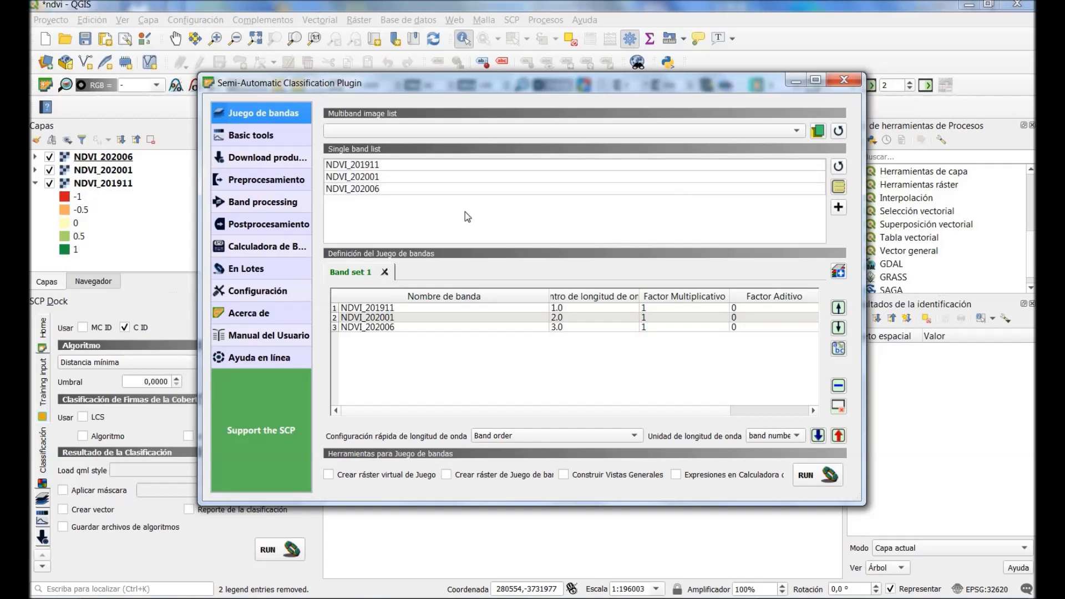
click(391, 189)
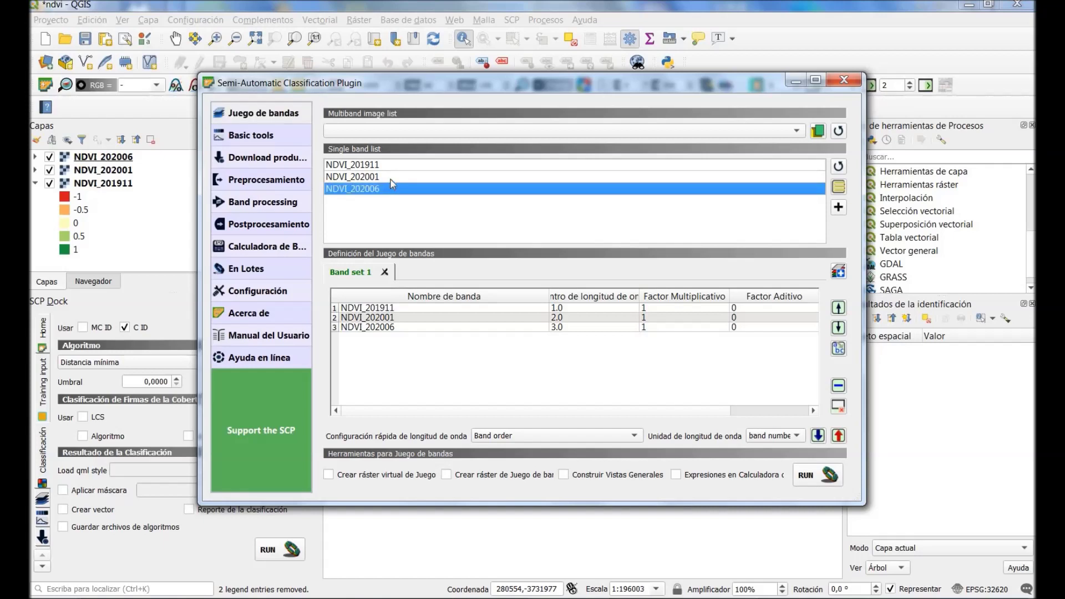
click(391, 179)
click(391, 165)
ctrl+click(393, 177)
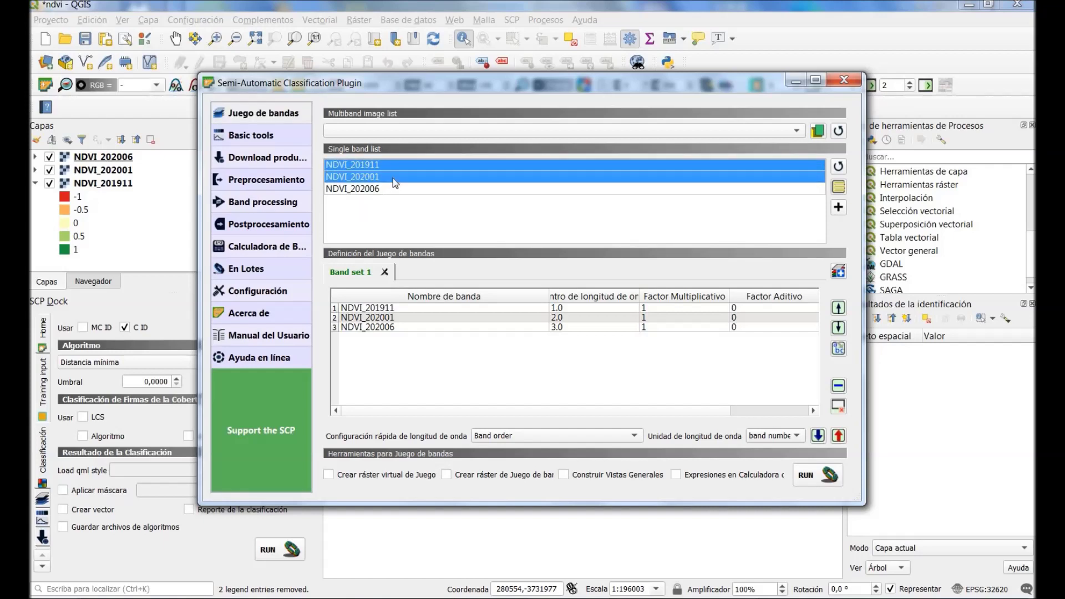
ctrl+click(391, 190)
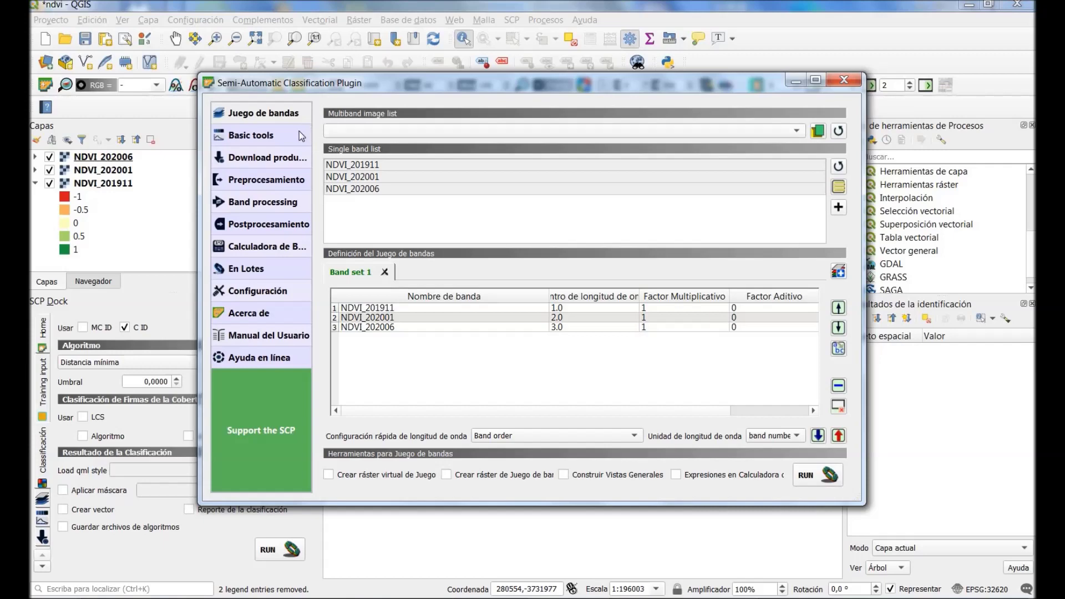
Open the clustering input settings for band set 1 and choose the ISODATA method
click(248, 205)
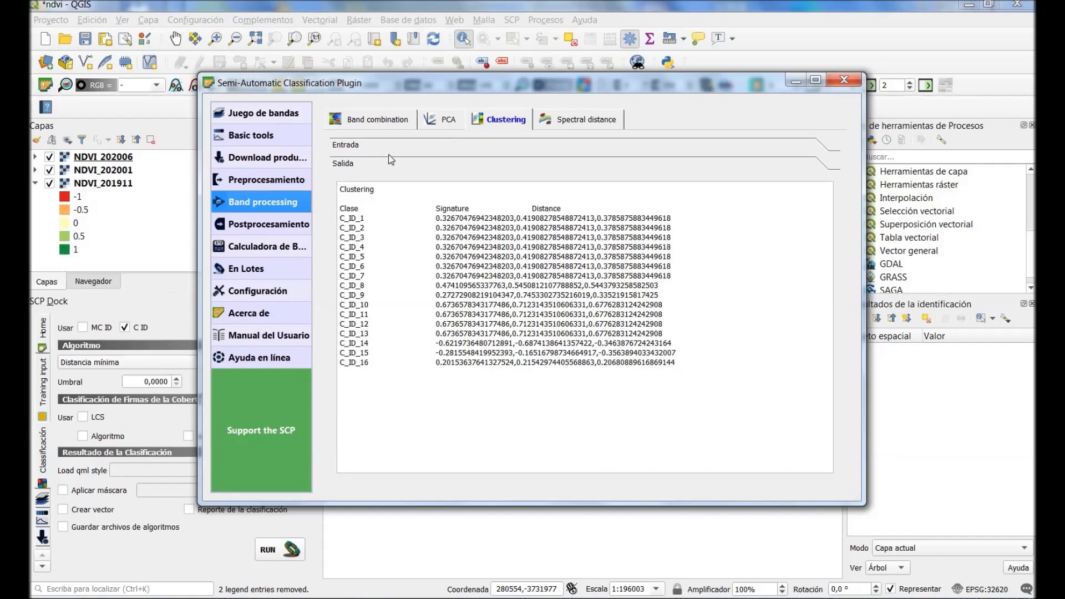
click(365, 149)
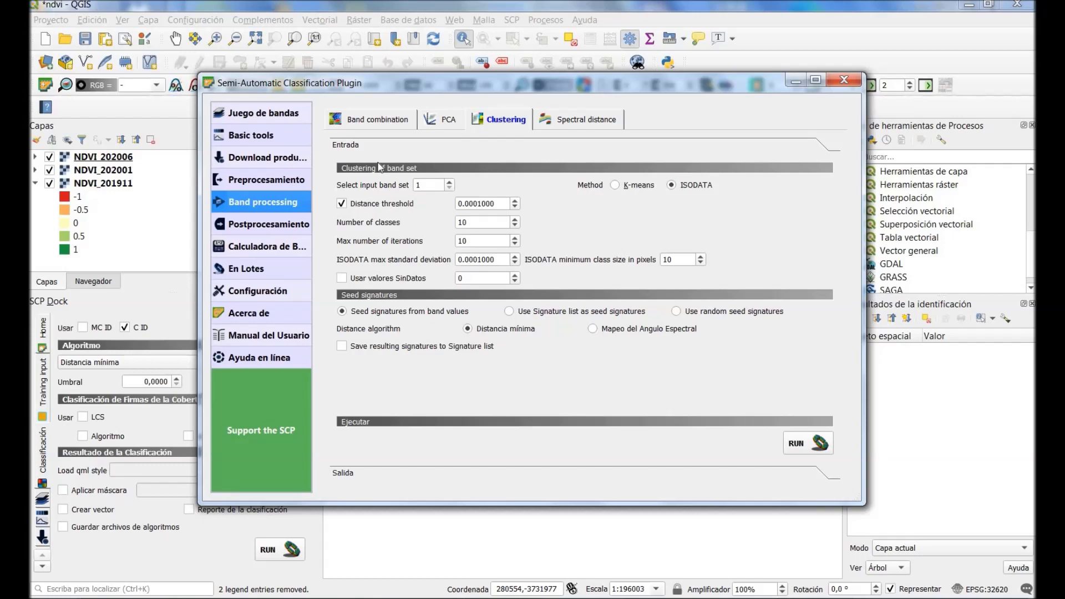
click(617, 185)
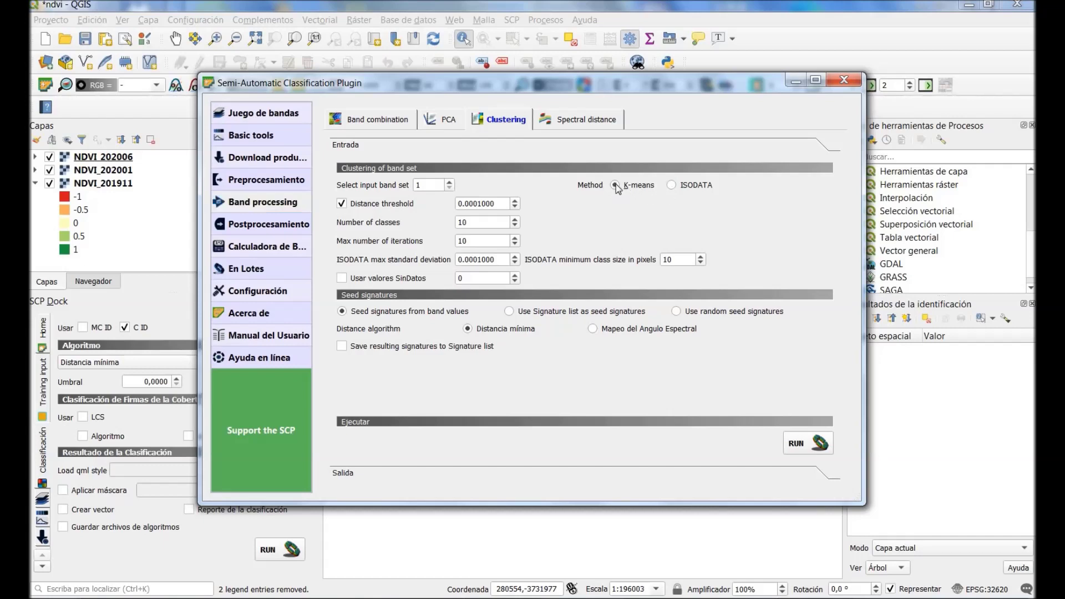
click(673, 185)
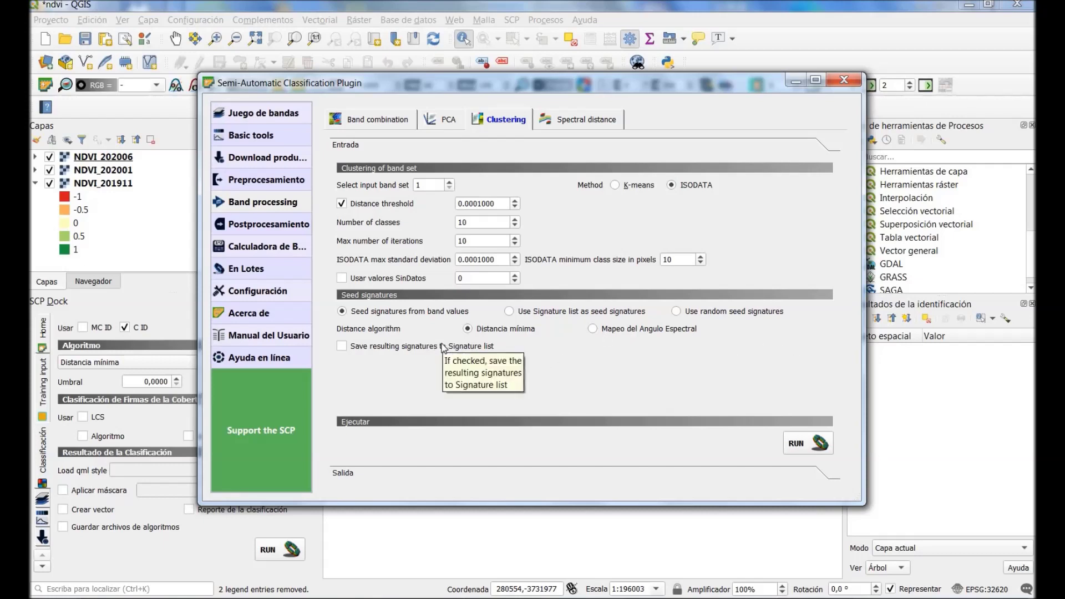
Run the clustering and save its output as Isodatab in the 000CSUP folder
click(800, 451)
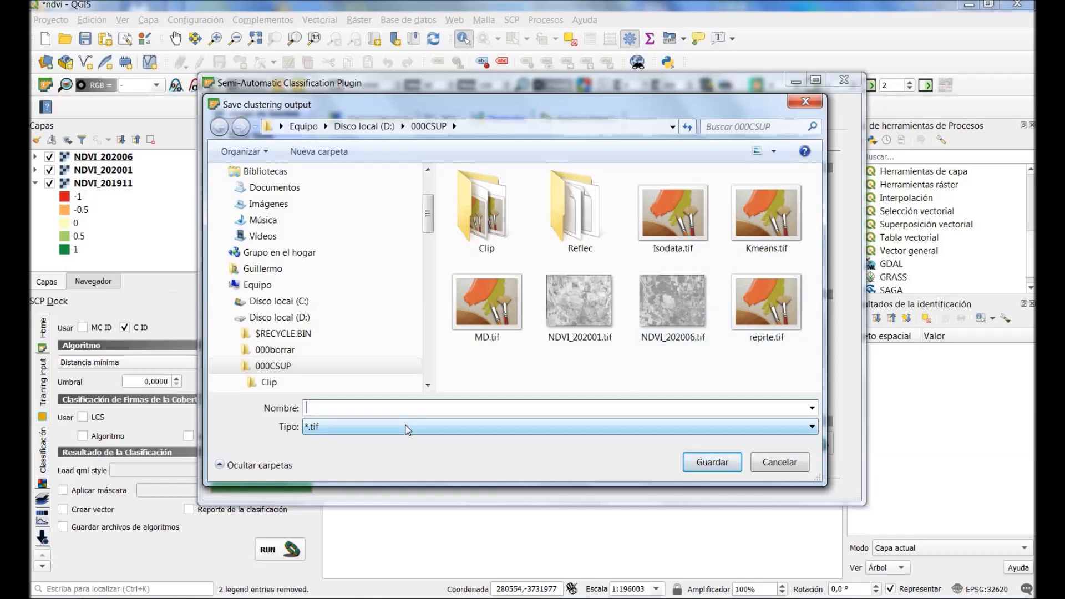
text(Isodata)
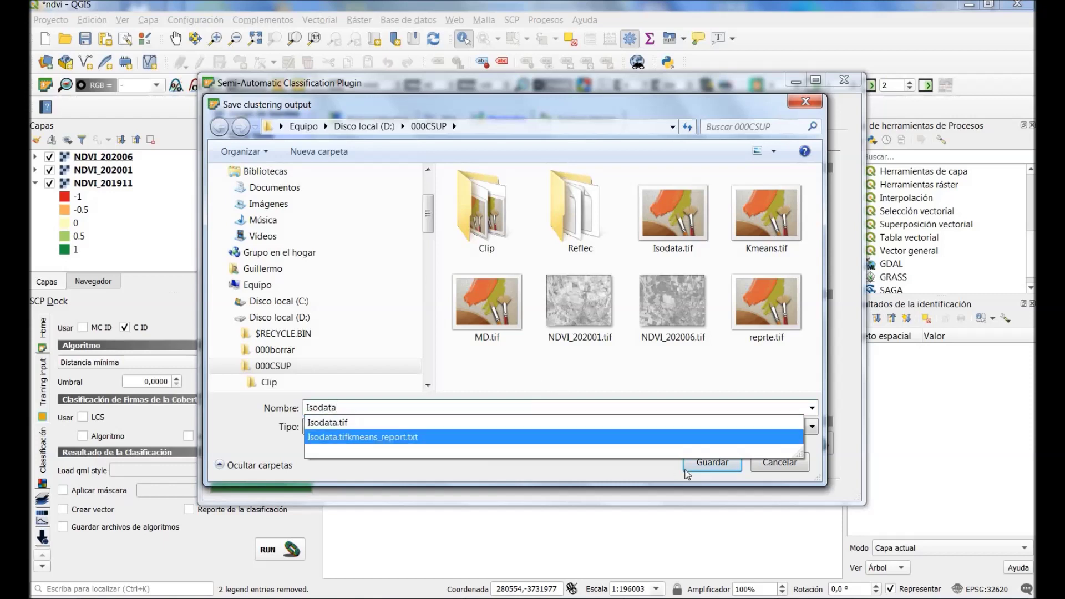
click(611, 471)
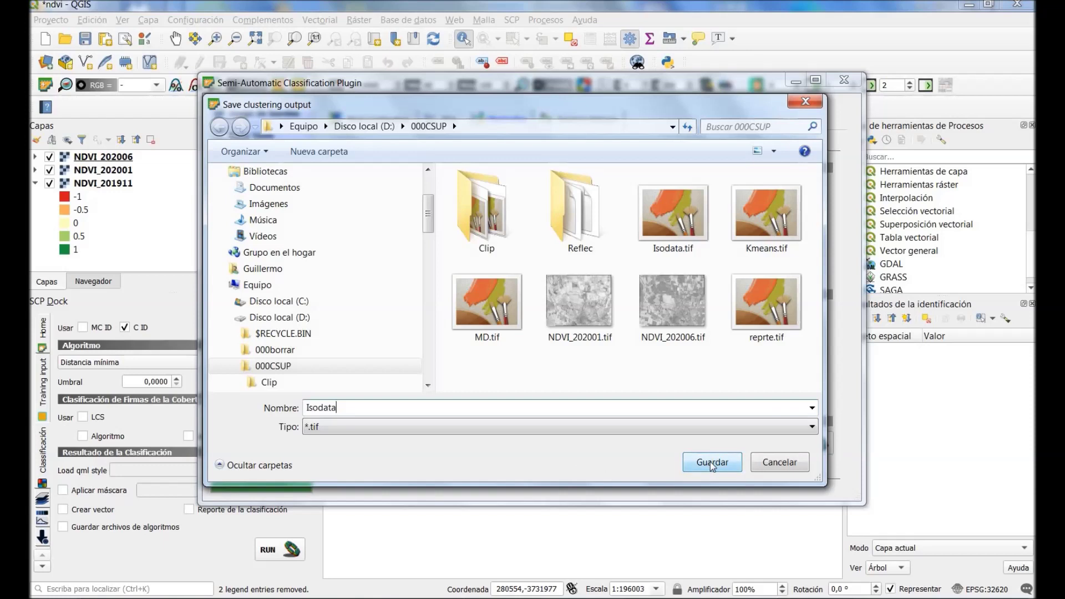
text(b)
click(704, 465)
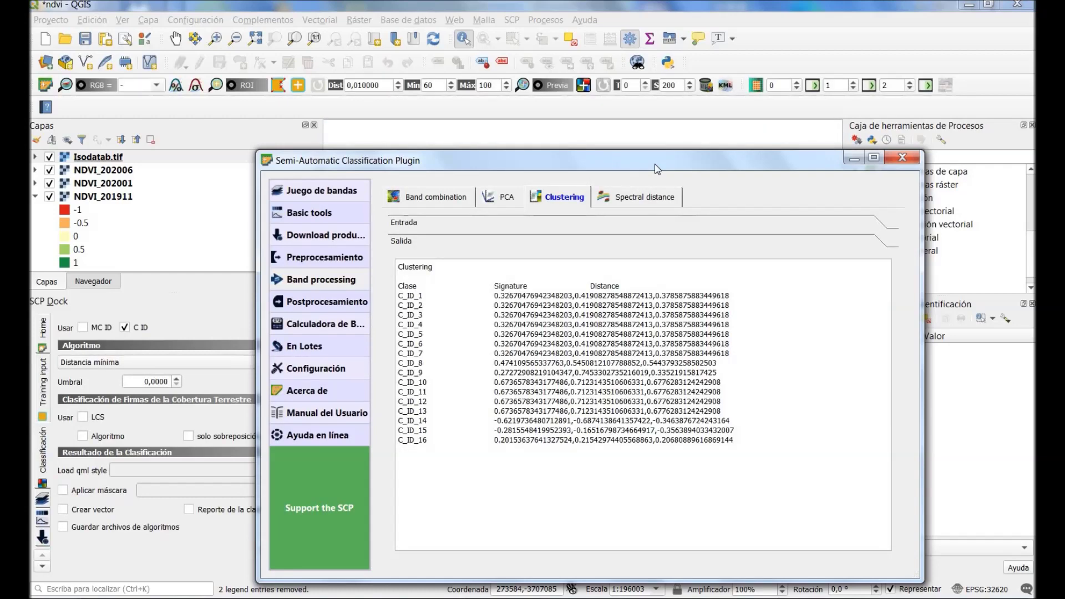
Minimize the Semi-Automatic Classification Plugin window and examine the class legend of the Isodatab.tif layer
click(855, 159)
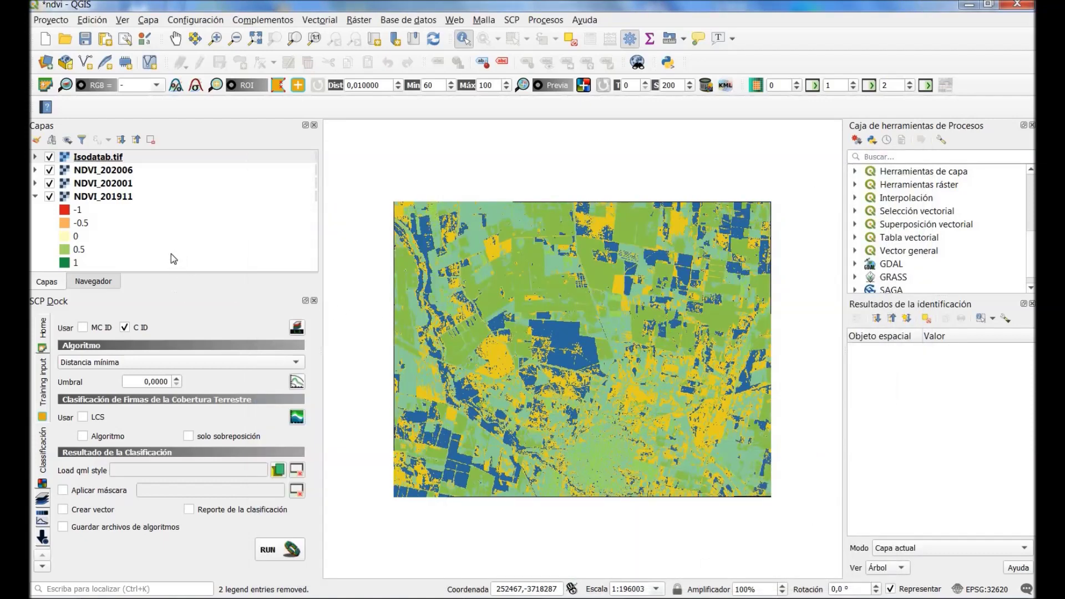
click(34, 157)
mouse_move(313, 179)
mouse_down()
mouse_move(328, 224)
mouse_move(329, 174)
mouse_up()
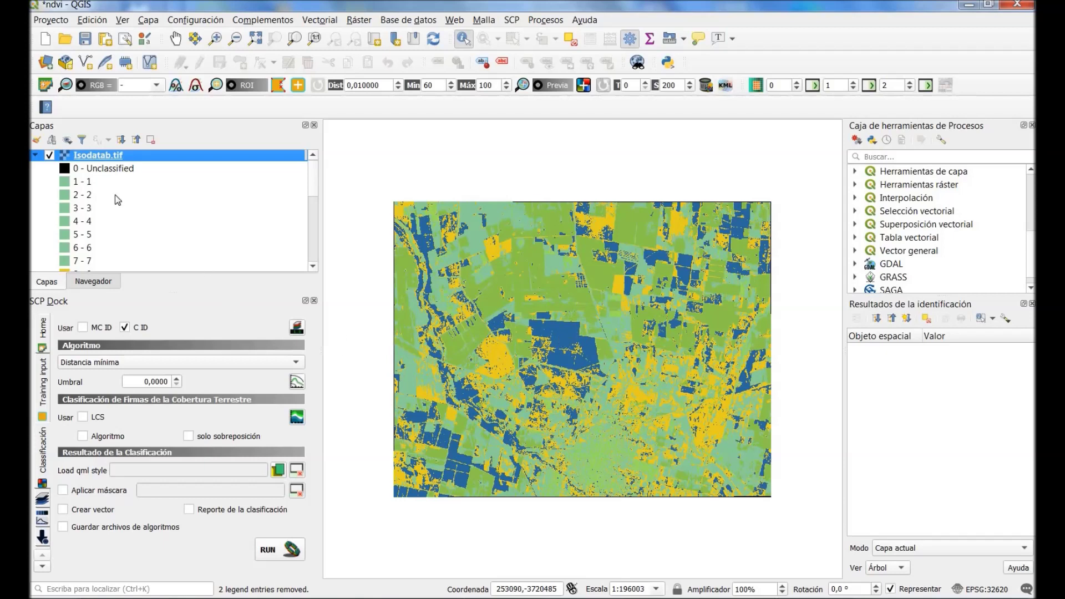
drag(321, 192, 320, 236)
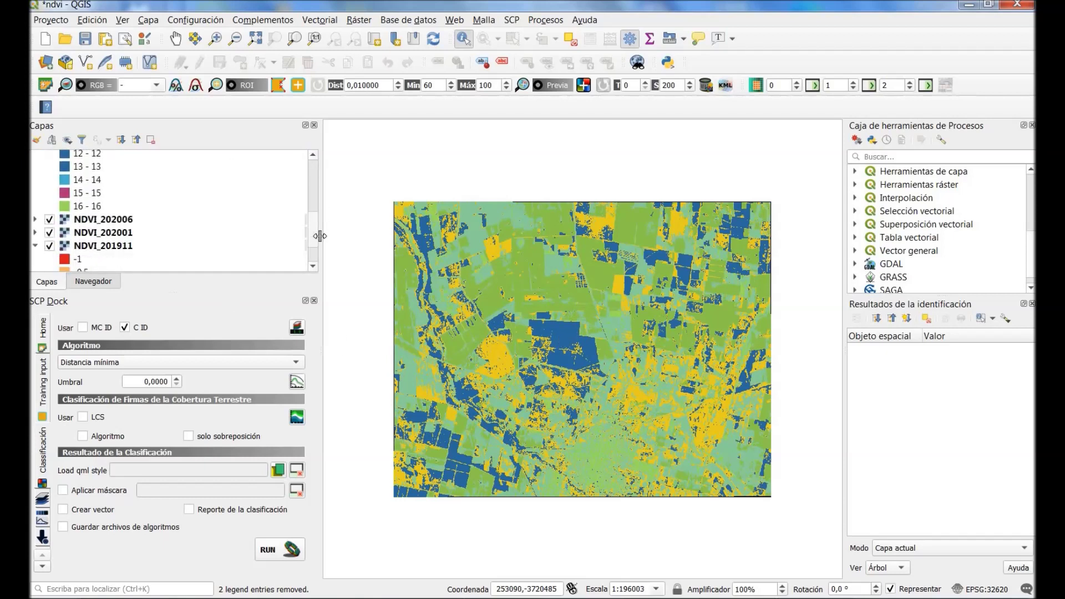
Hide Isodatab.tif to view the NDVI_202006 raster beneath it, and collapse the classification's legend
click(50, 220)
drag(314, 187, 315, 161)
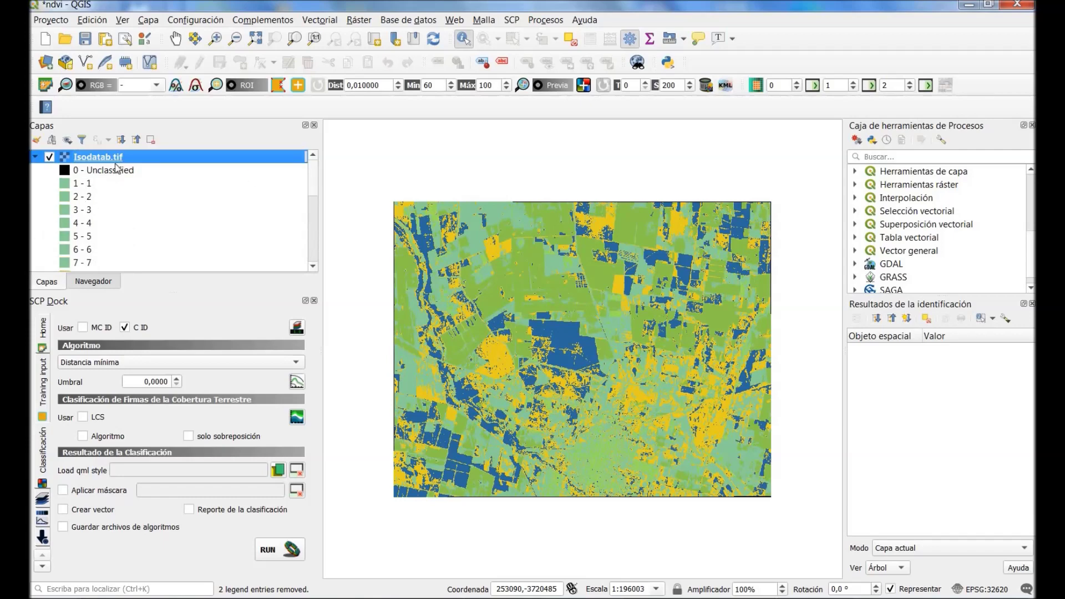
click(50, 158)
drag(315, 188, 315, 243)
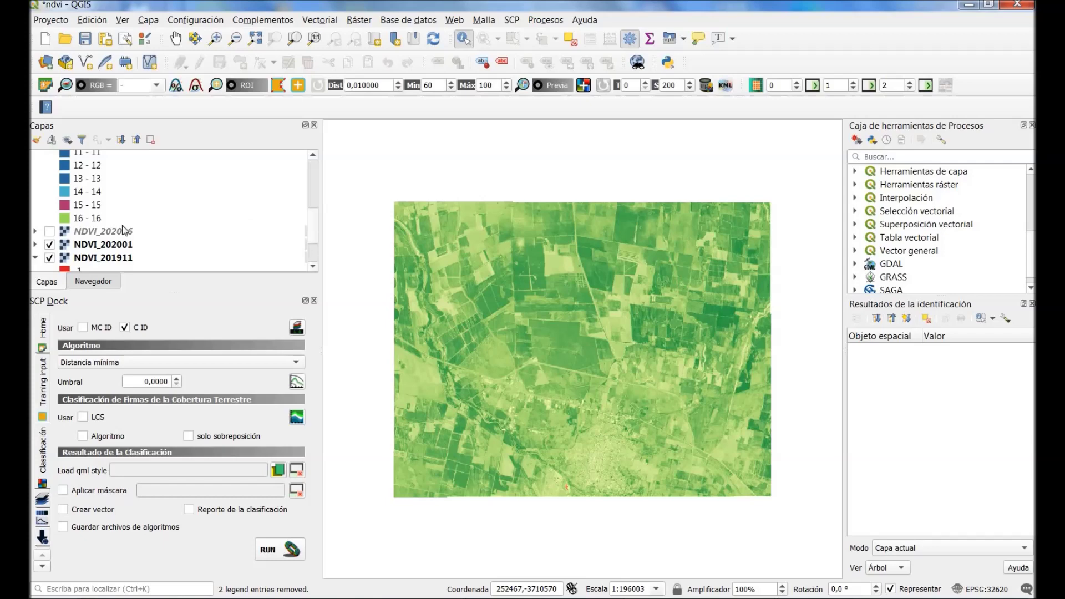
click(50, 231)
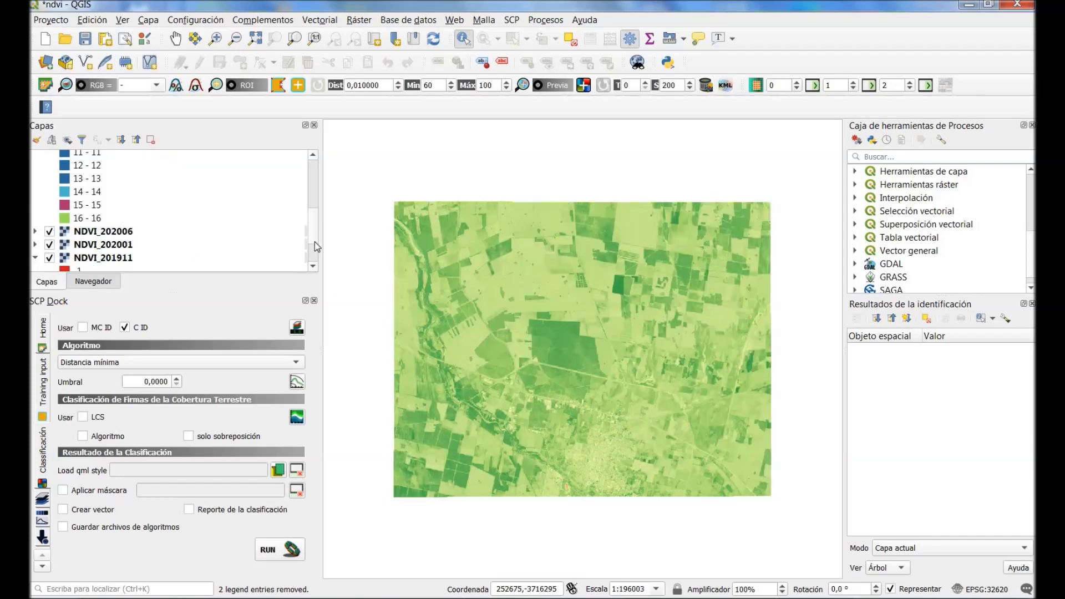
drag(314, 240, 314, 166)
click(183, 157)
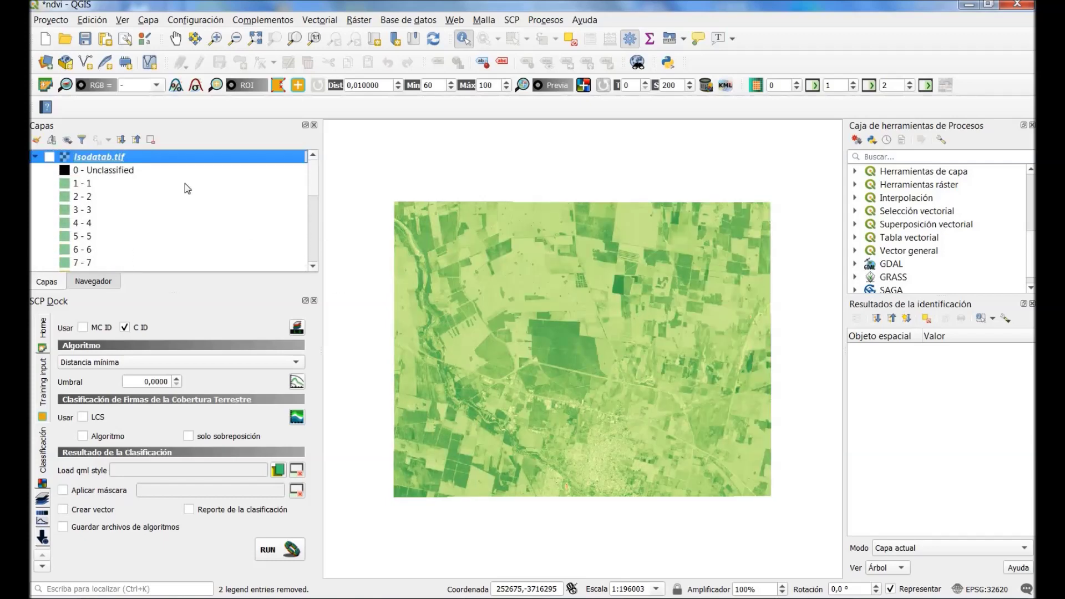
click(35, 157)
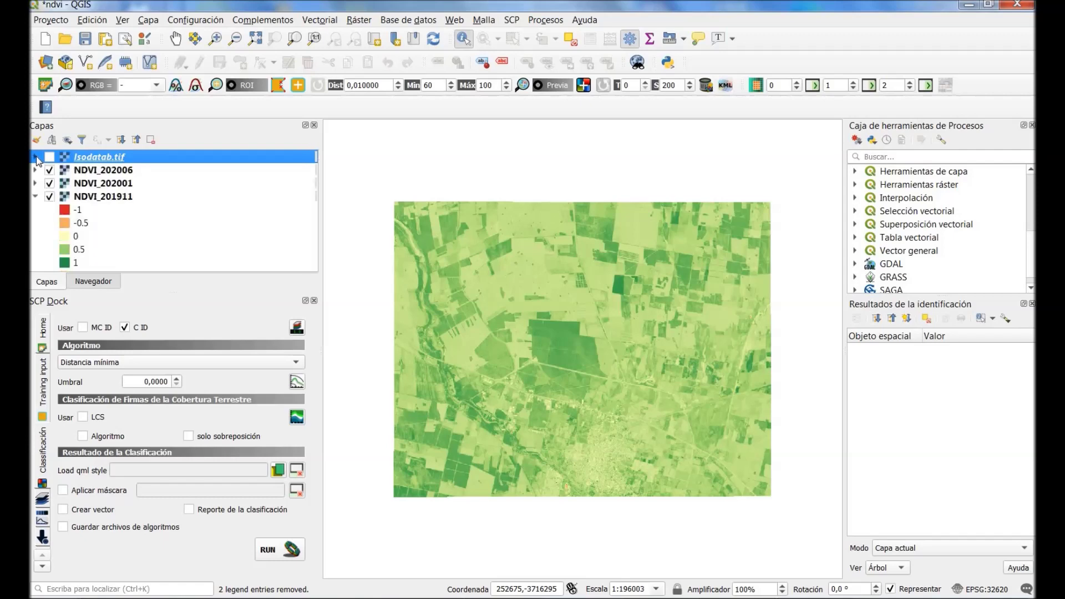
Compare the Isodatab.tif classification with the NDVI_202006 raster by repeatedly showing and hiding the classification
click(50, 158)
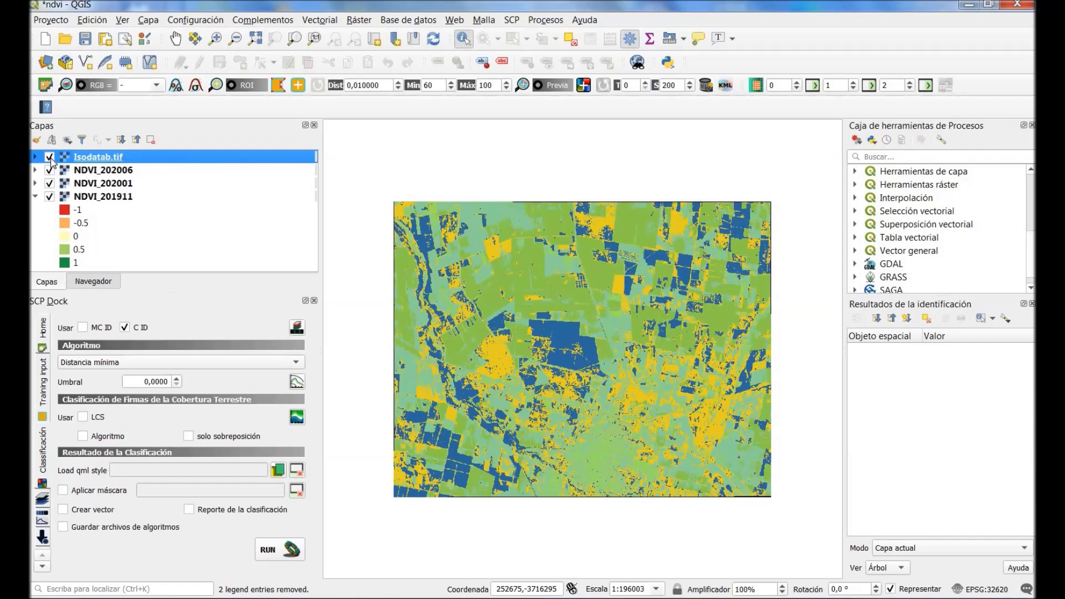
click(50, 158)
click(49, 158)
click(50, 158)
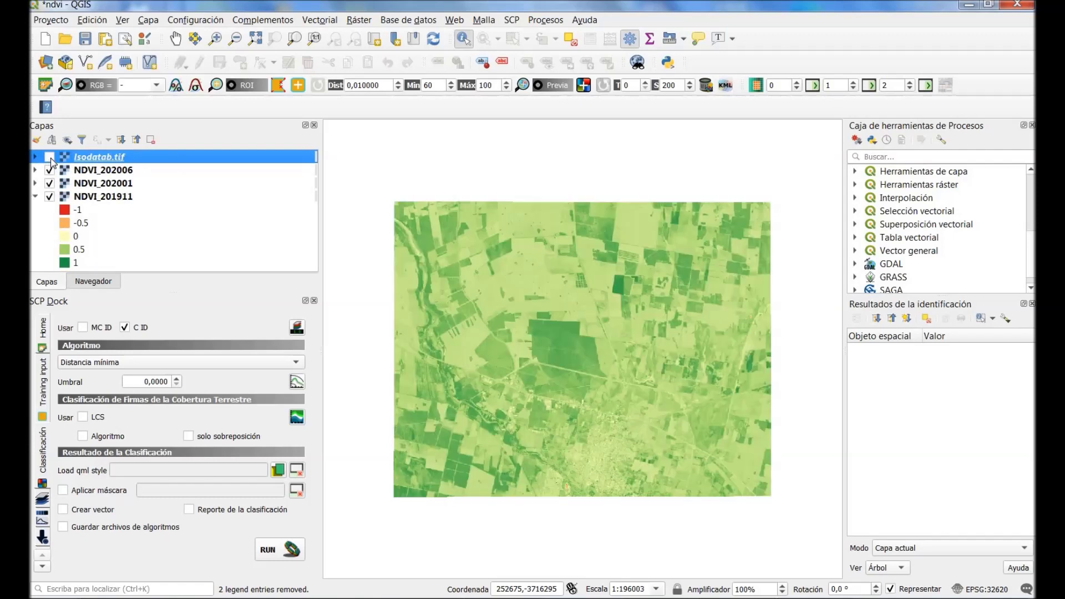
click(50, 158)
click(50, 158)
click(50, 158)
click(50, 158)
click(50, 158)
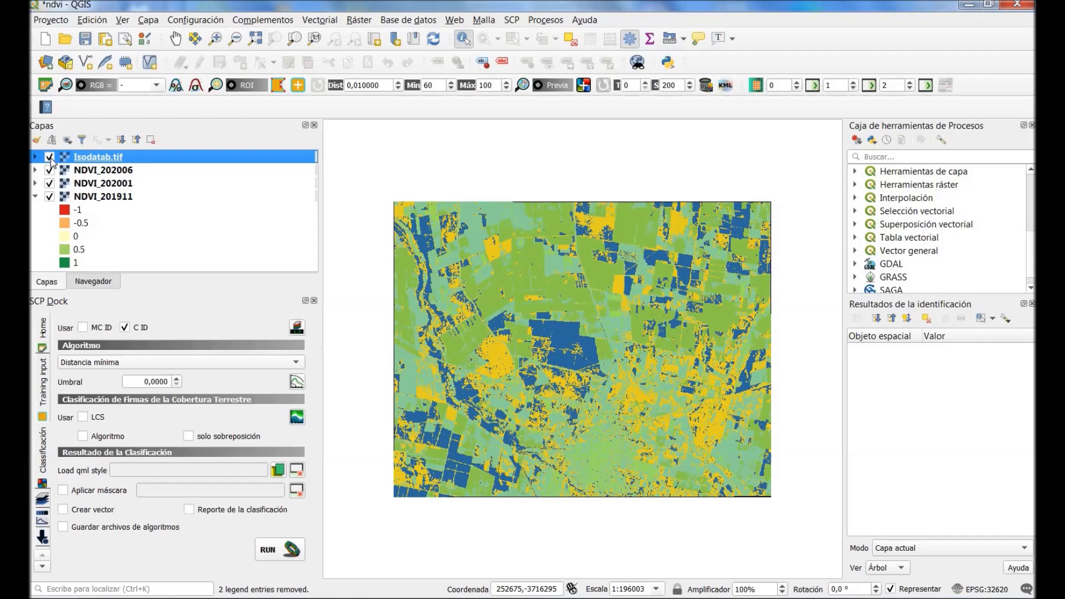
click(50, 158)
click(50, 159)
click(50, 158)
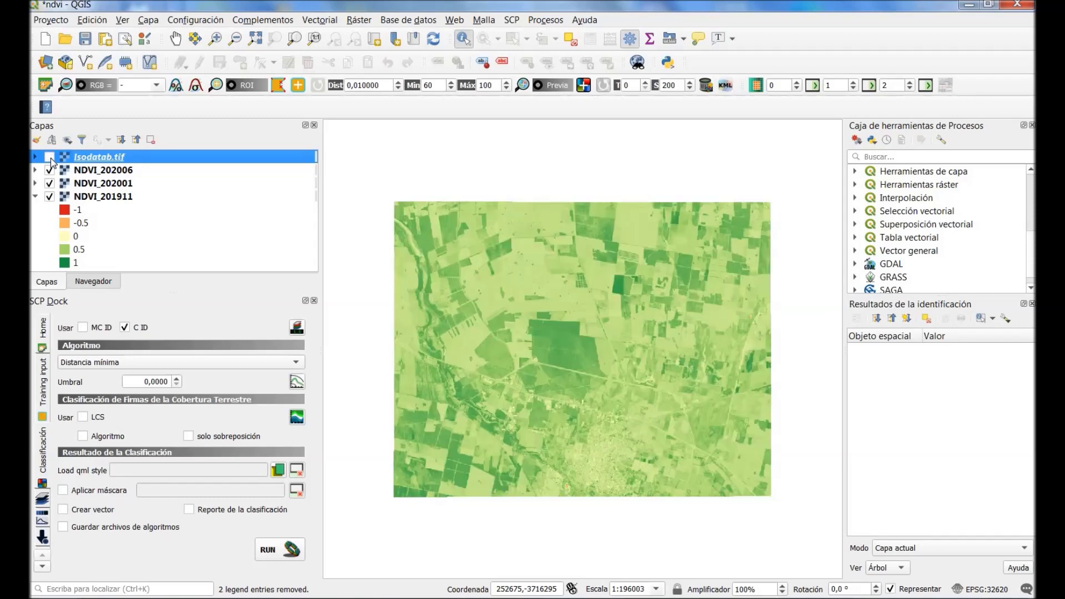
click(50, 158)
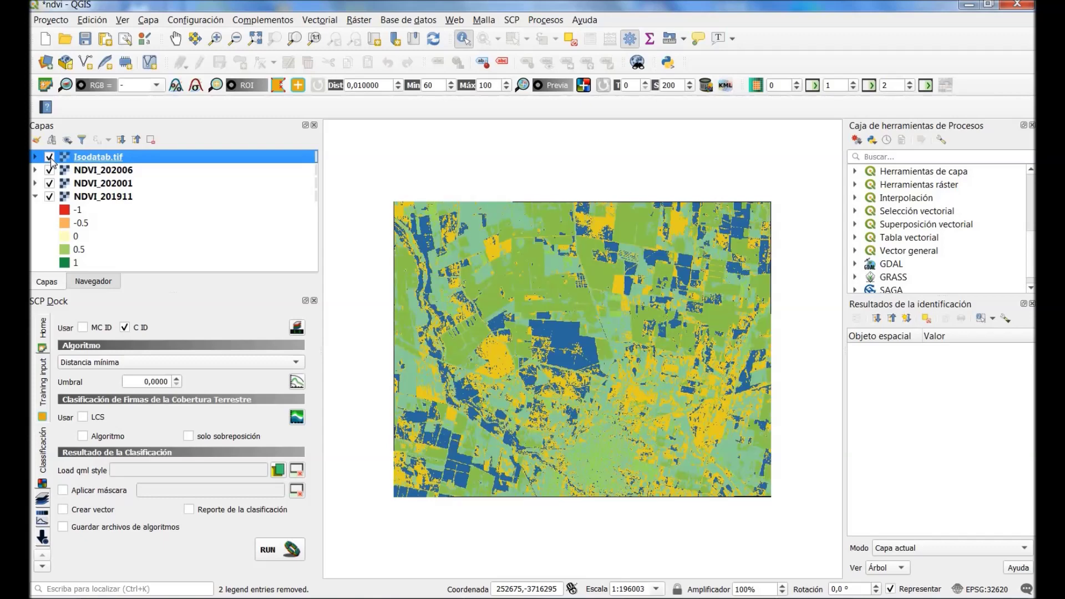
click(50, 158)
Compare Isodatab.tif with NDVI_202006 in detail over the town near the raster's southern edge, leaving the classification shown
scroll(602, 473, up, 1)
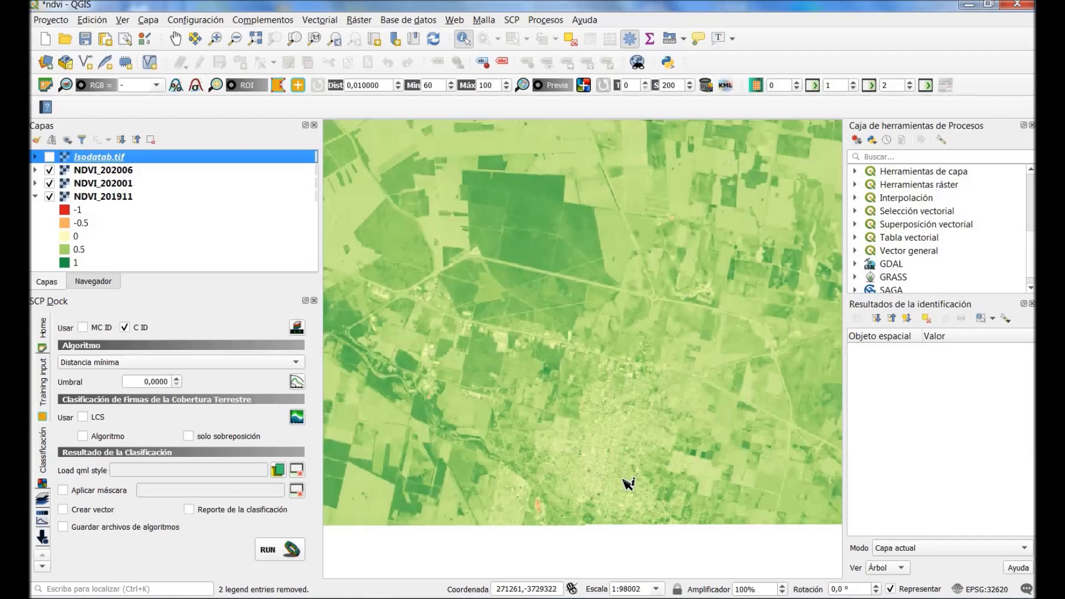
scroll(626, 486, up, 1)
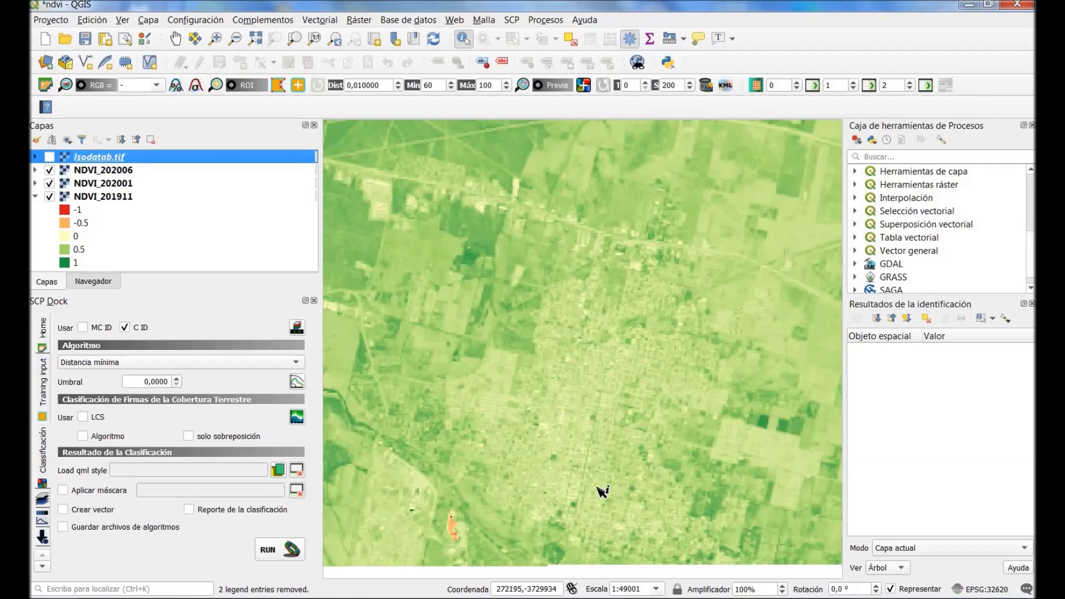
click(50, 159)
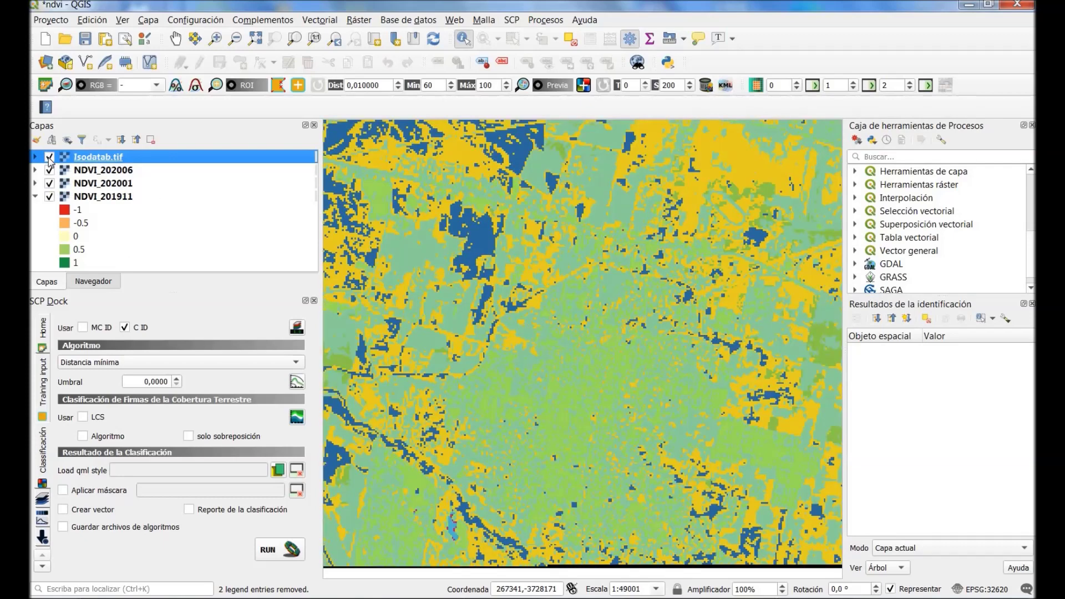
click(50, 158)
click(50, 159)
click(50, 158)
click(50, 158)
click(50, 159)
scroll(608, 329, down, 1)
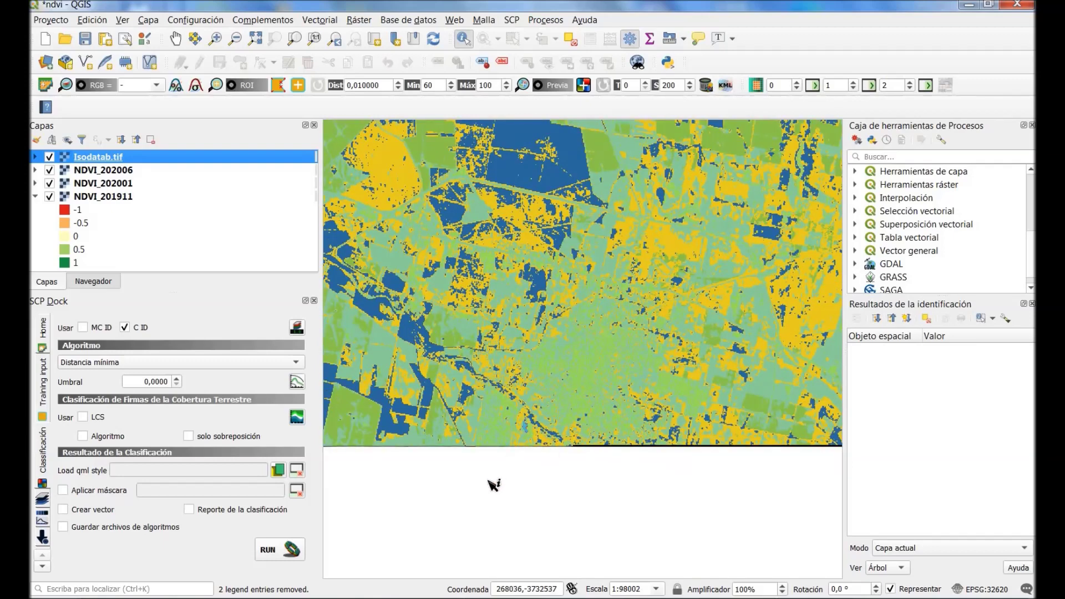
scroll(527, 416, down, 1)
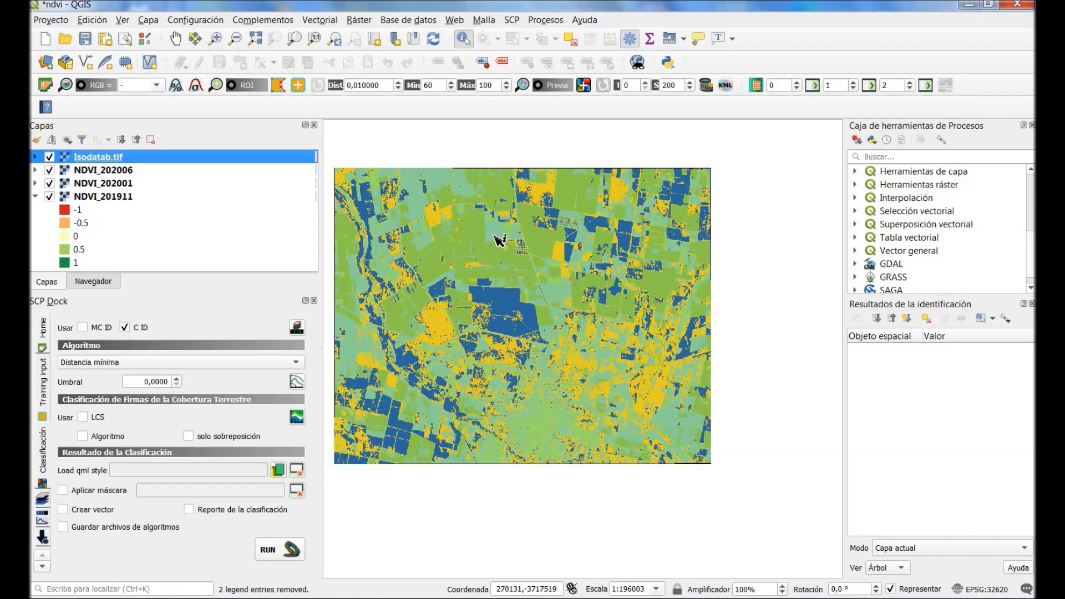
Expand the Isodatab.tif legend, review the colours of its classes through class 16, and collapse it again
click(35, 157)
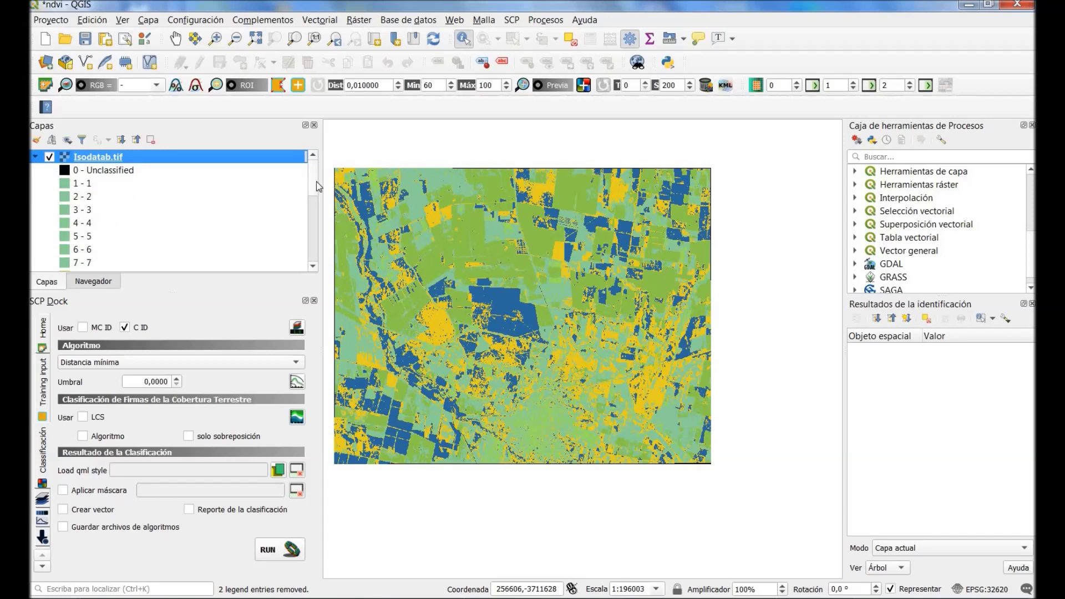
scroll(315, 188, down, 3)
drag(315, 192, 303, 223)
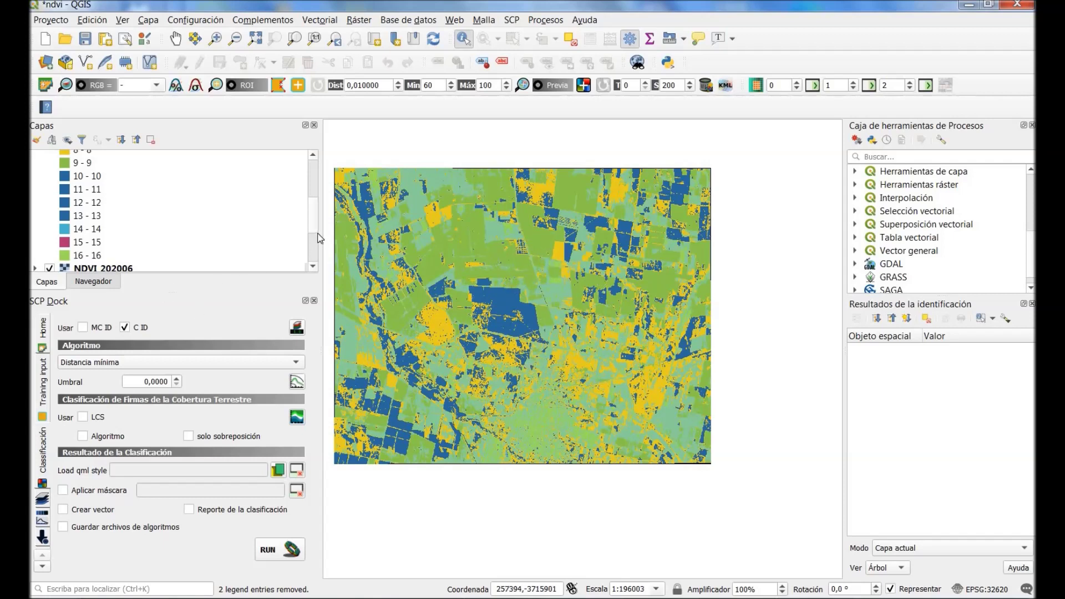
drag(314, 227, 310, 180)
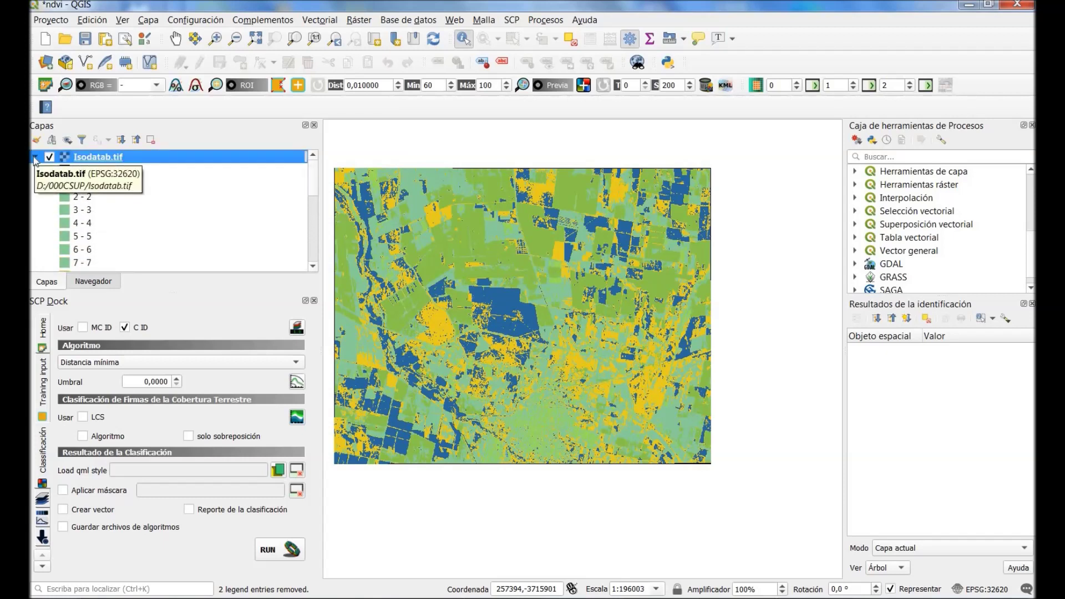
click(35, 157)
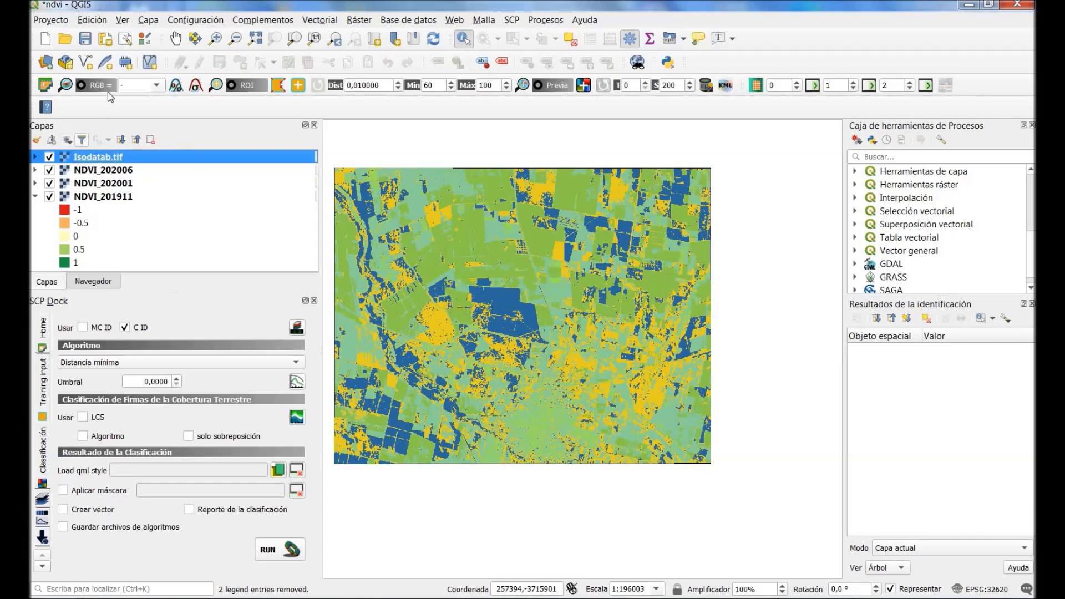
Save the current ndvi project and open the classup project
click(65, 42)
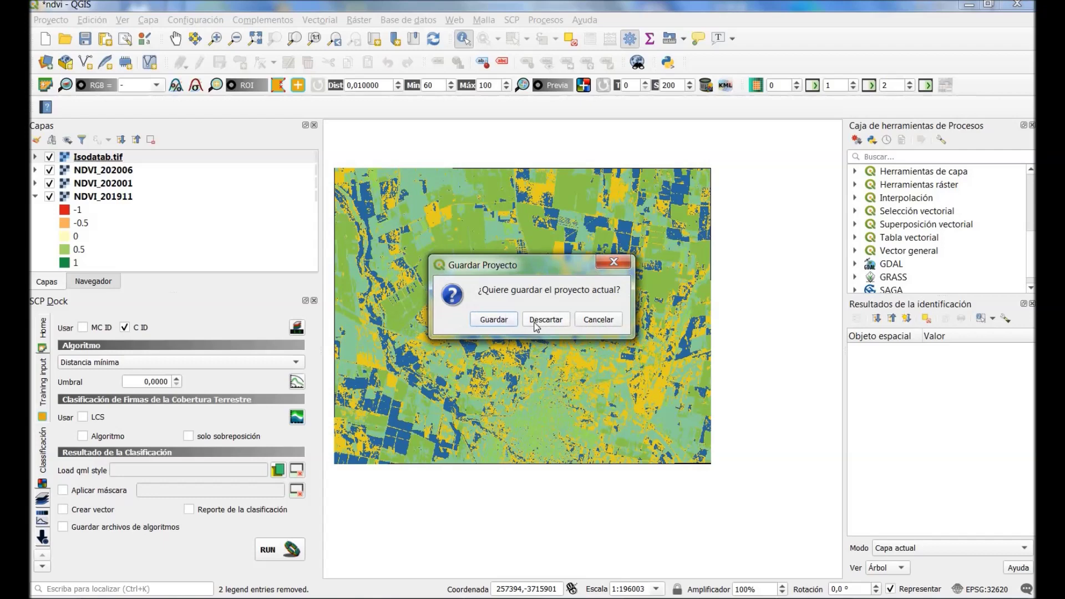
click(499, 320)
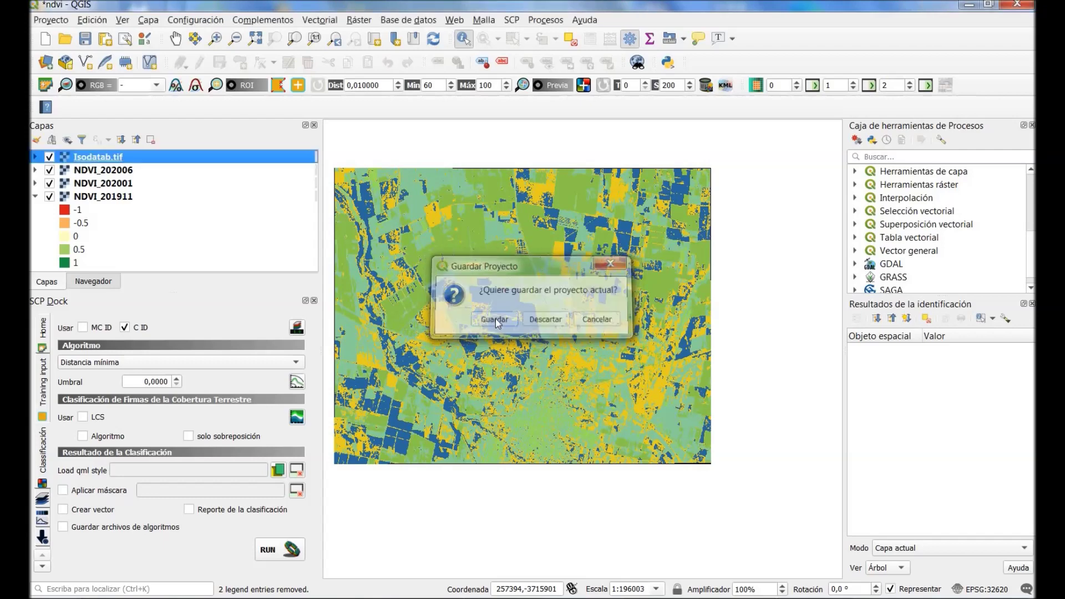
double_click(453, 155)
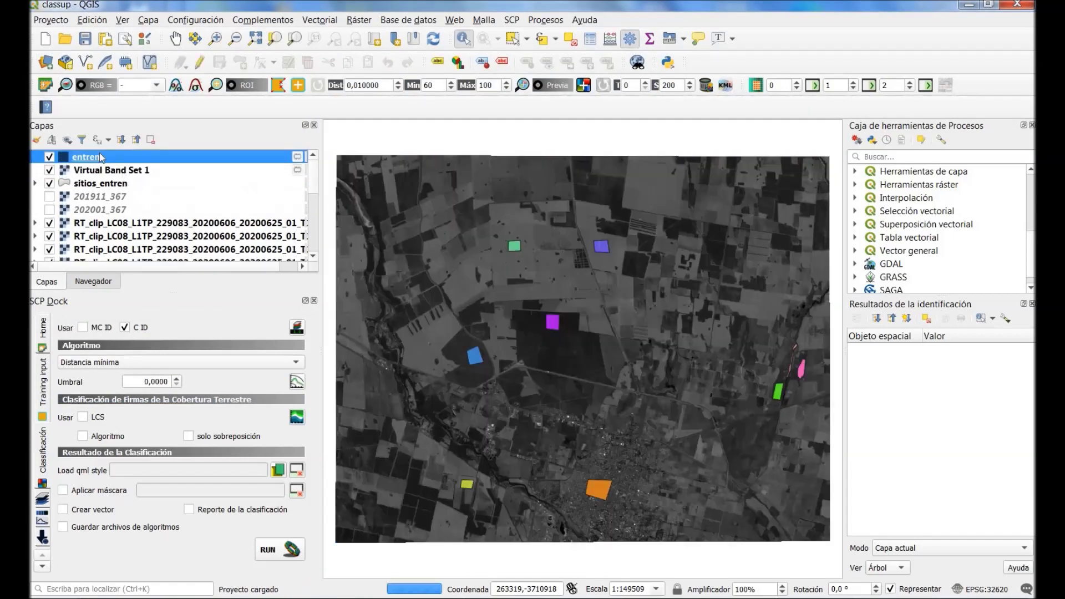
Remove the entren and Virtual Band Set 1 layers from the project
ctrl+click(94, 171)
right_click(95, 171)
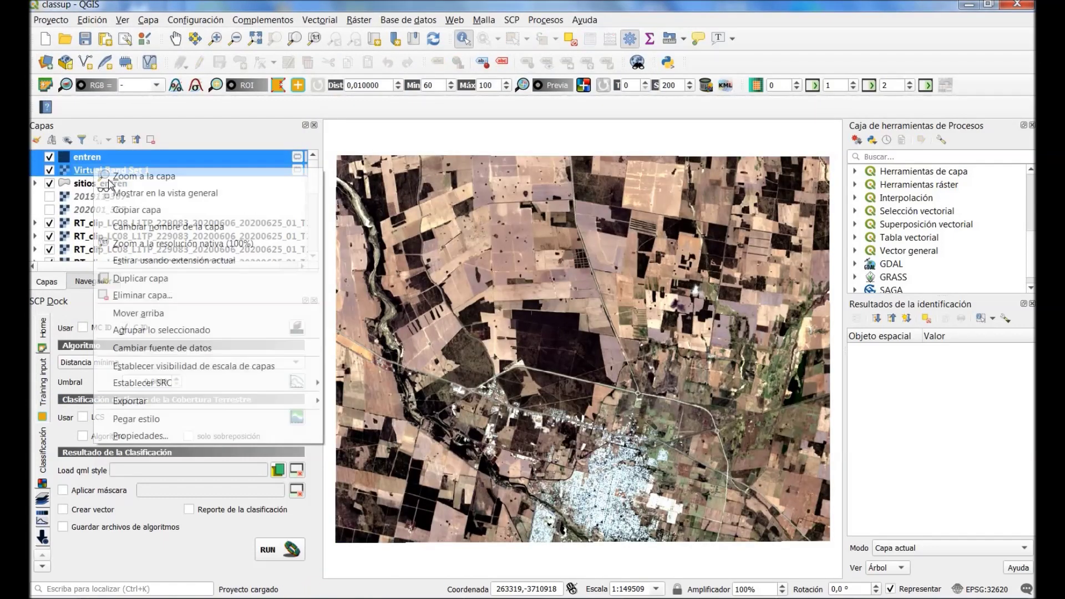
click(141, 295)
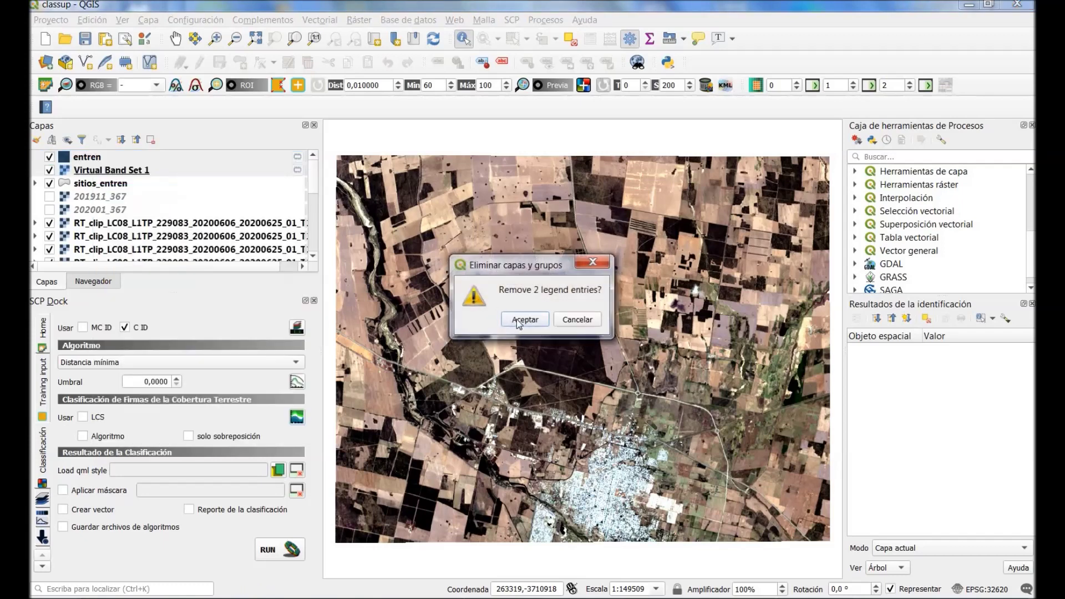
key(Return)
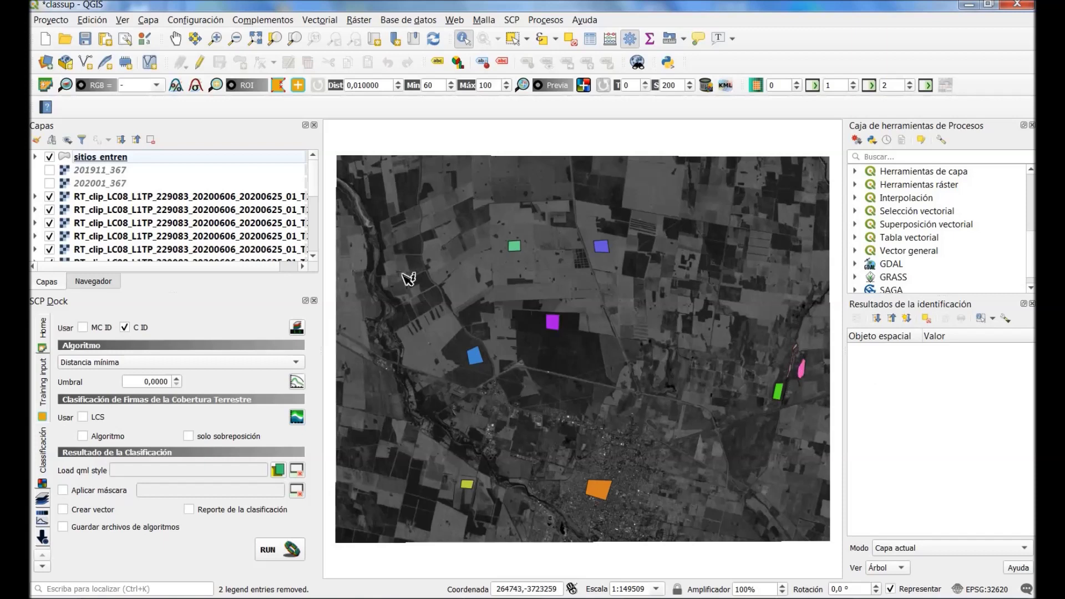
Make the 201911_367 and 202001_367 composites visible
click(50, 170)
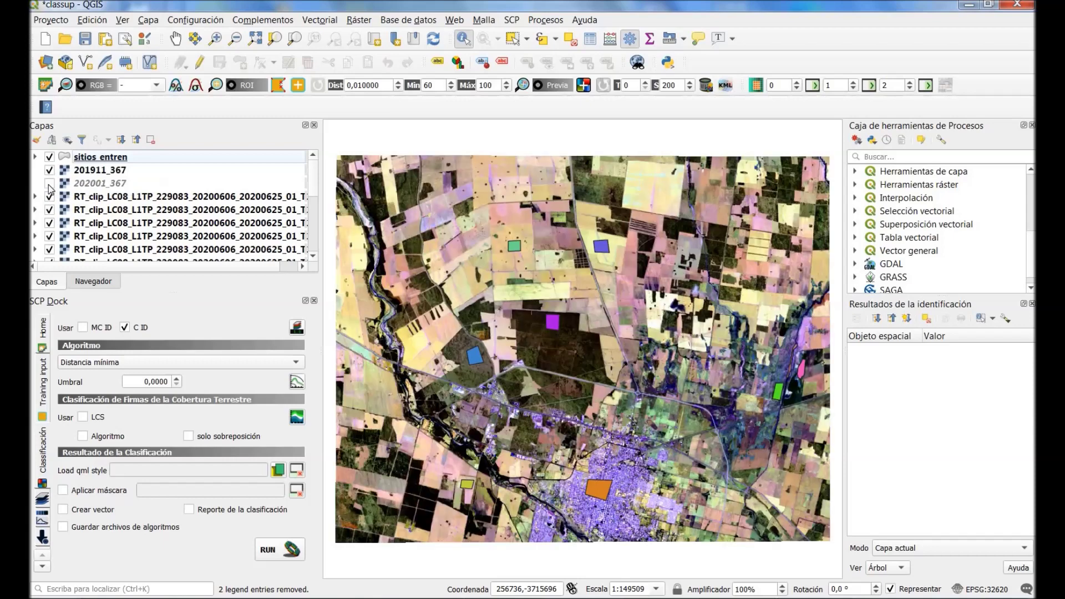
click(49, 184)
click(50, 183)
drag(314, 181, 314, 177)
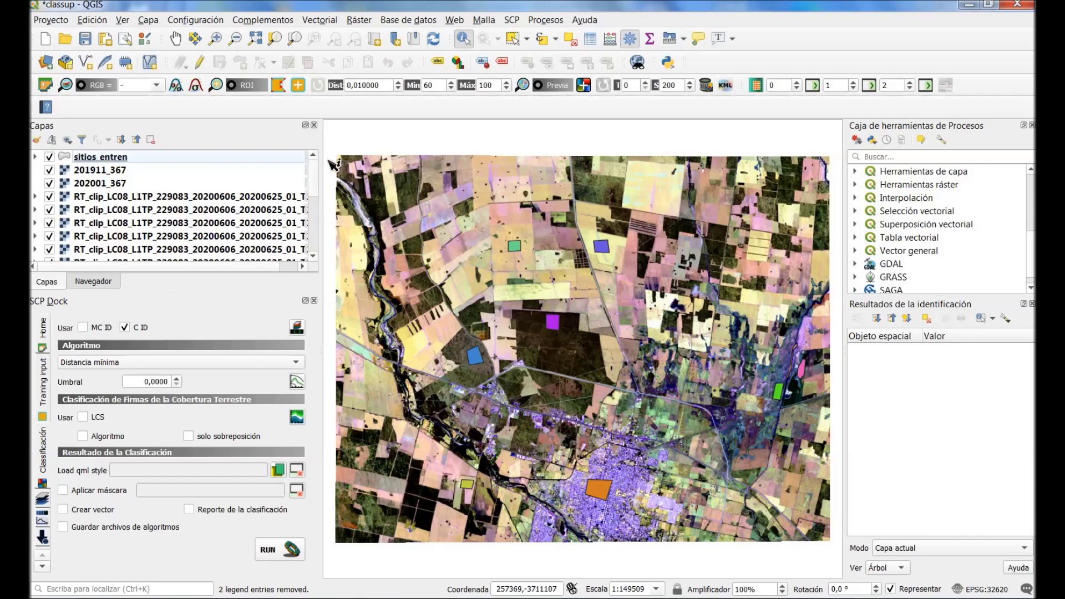
Start building a virtual raster with bands B3, B6 and B7 of the 20200606 Landsat image as input layers
click(357, 22)
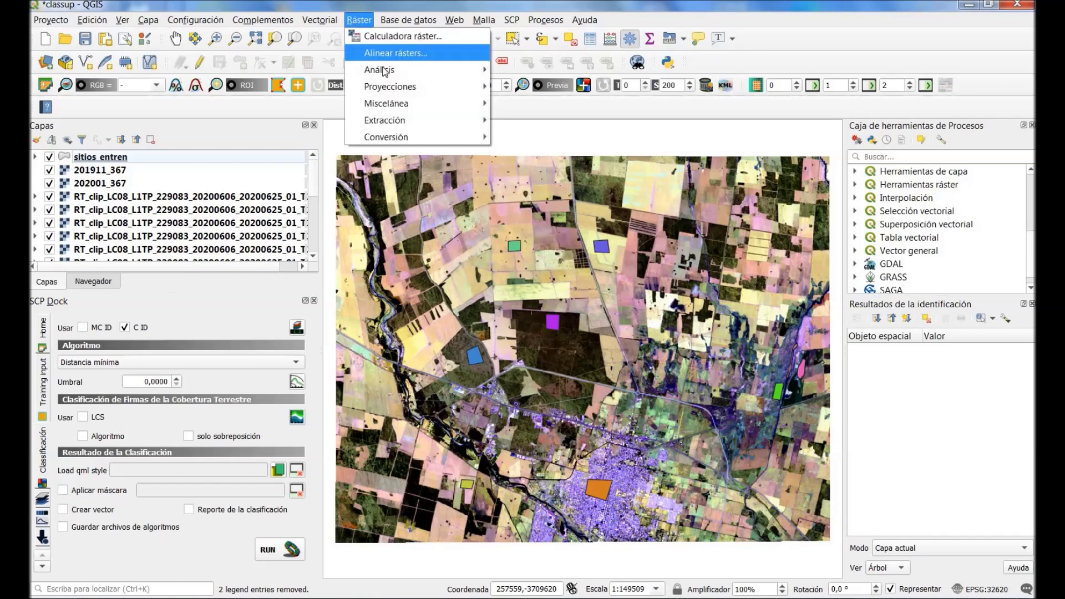
mouse_move(398, 108)
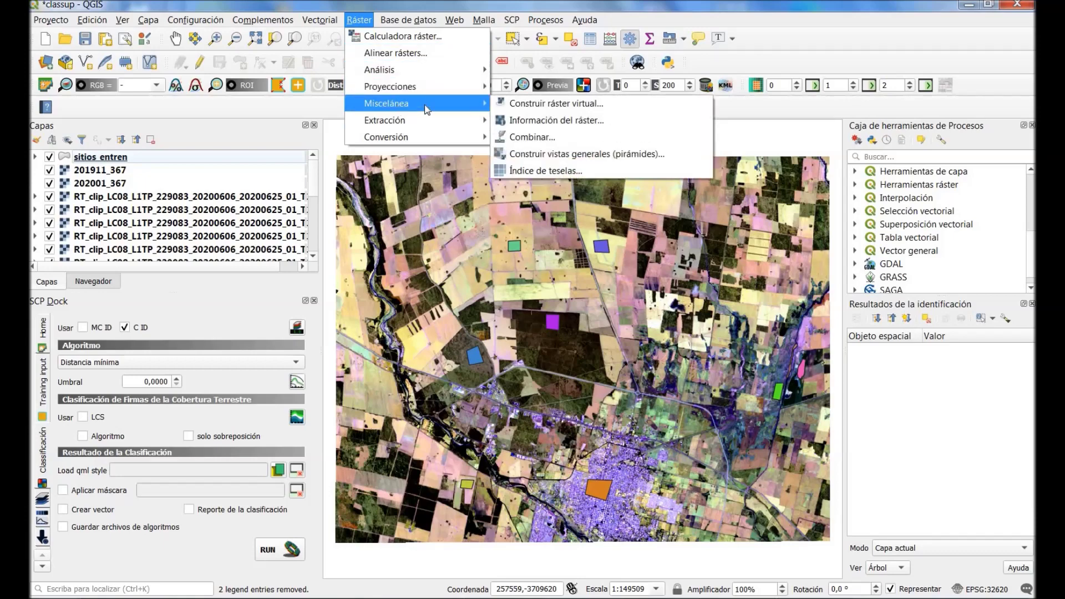
click(532, 103)
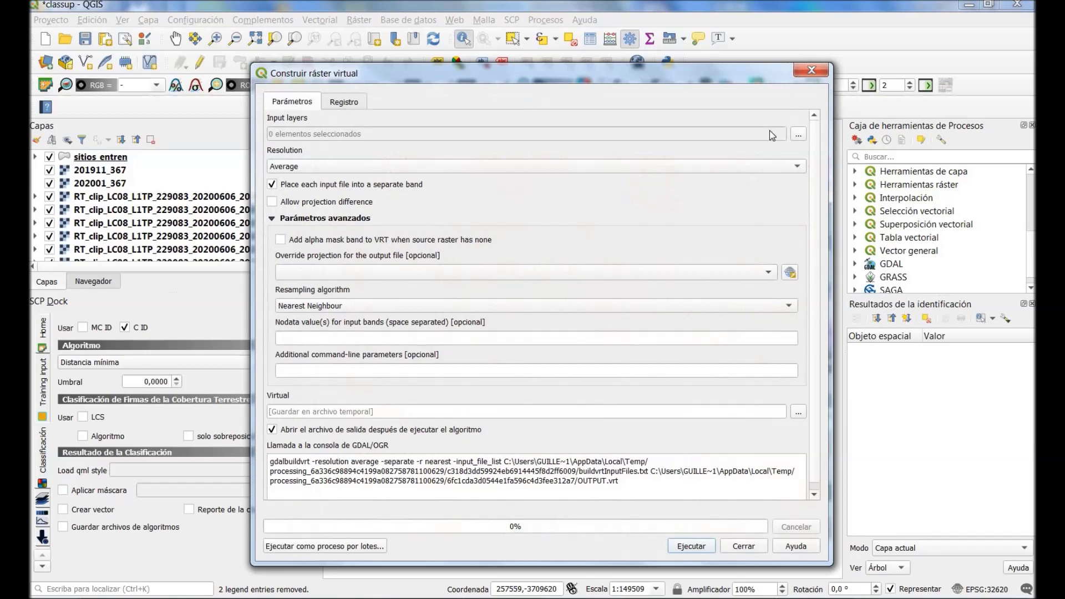
click(799, 134)
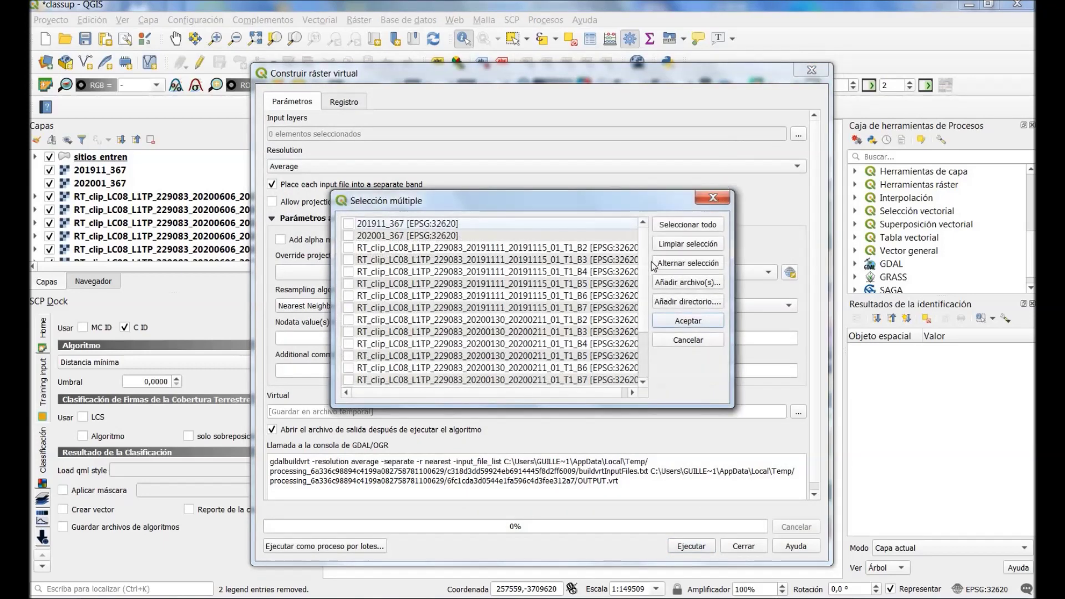
scroll(645, 269, down, 2)
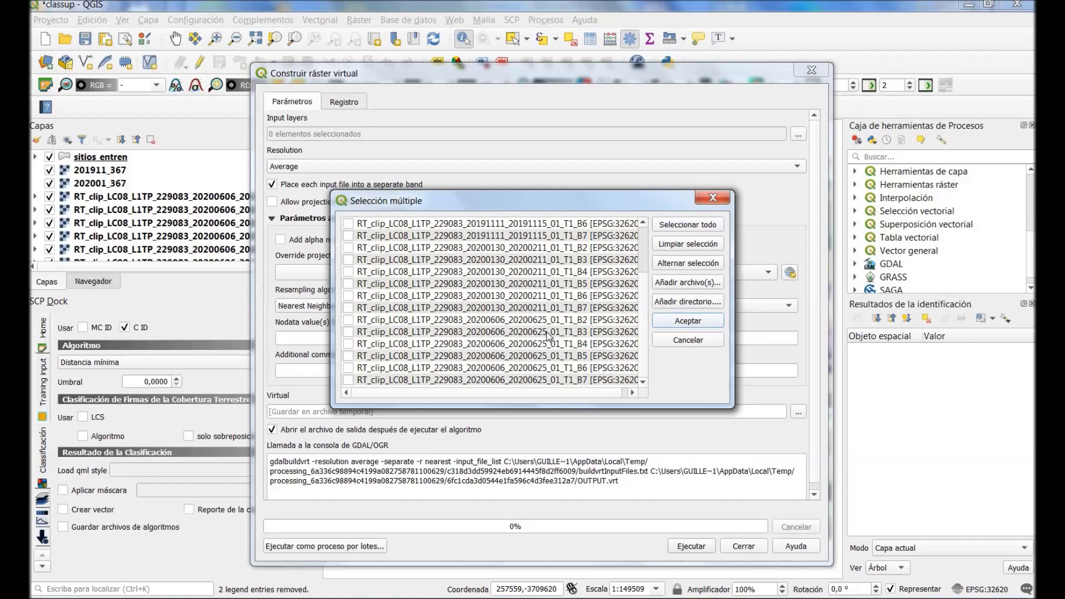
click(516, 332)
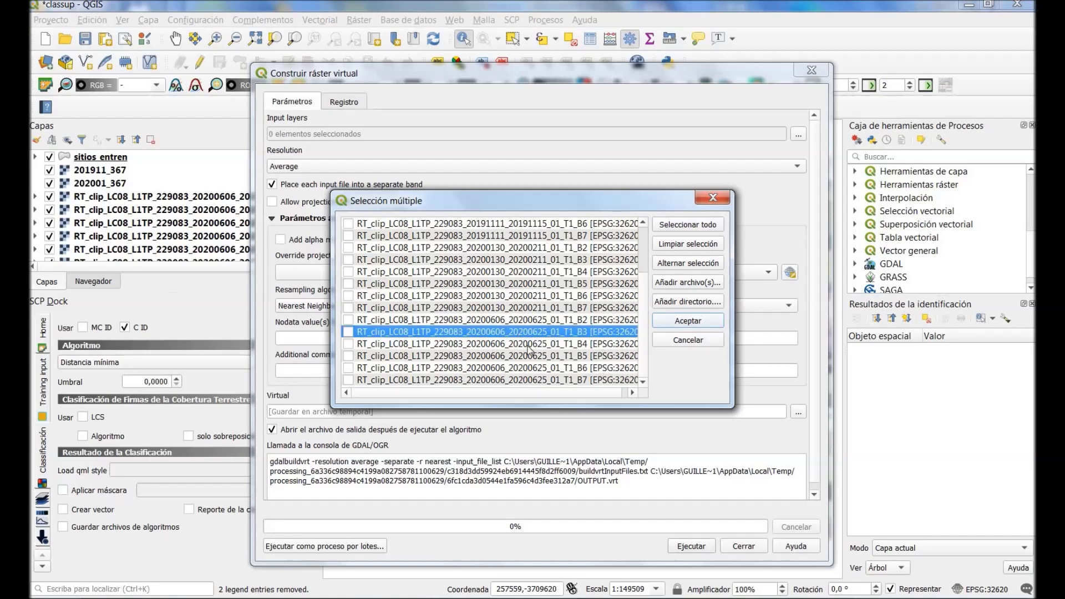
ctrl+click(538, 368)
ctrl+click(528, 381)
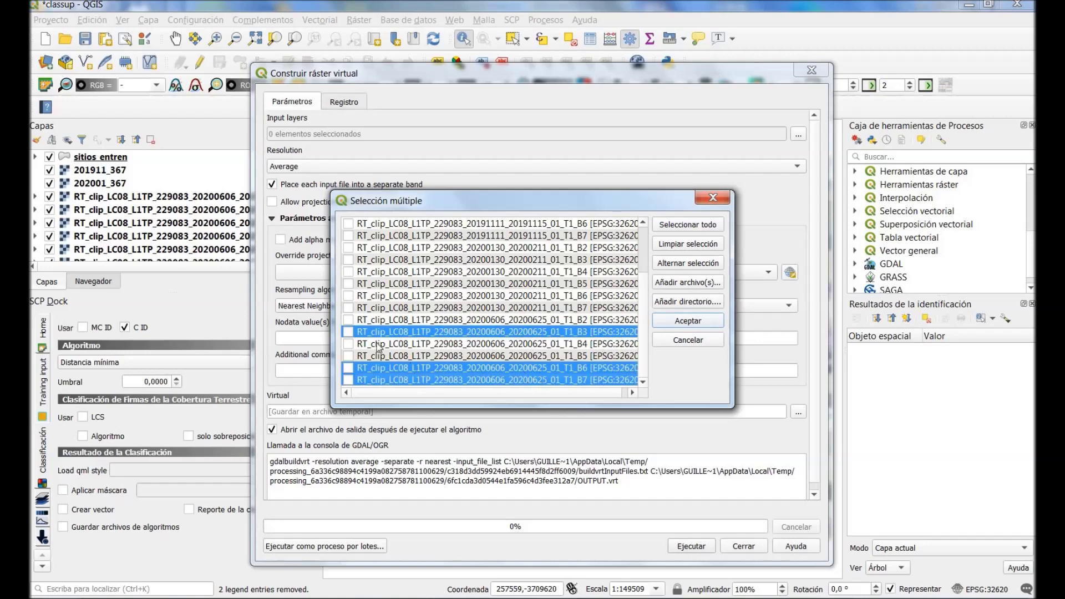
click(348, 332)
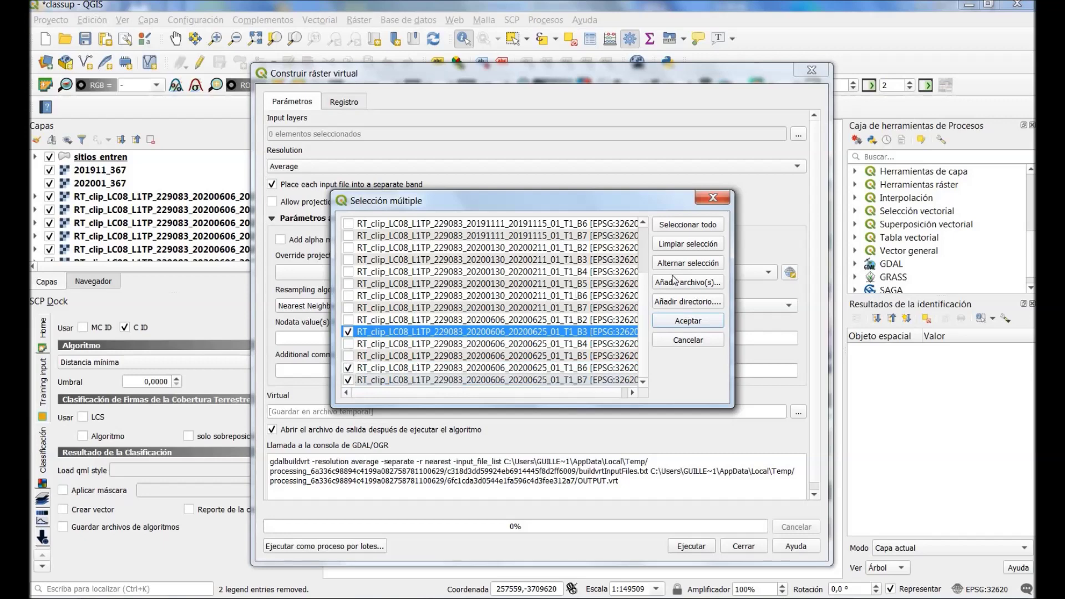
click(682, 324)
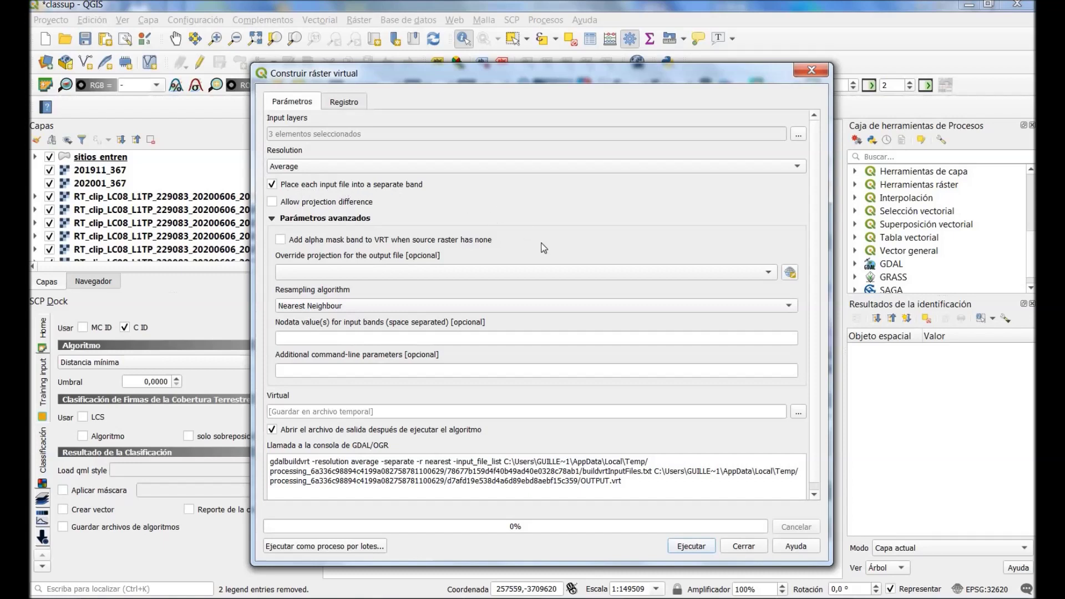
Save the virtual raster output as 202006_367.vrt in the Reflec folder, run the algorithm and close its dialog
scroll(818, 319, down, 1)
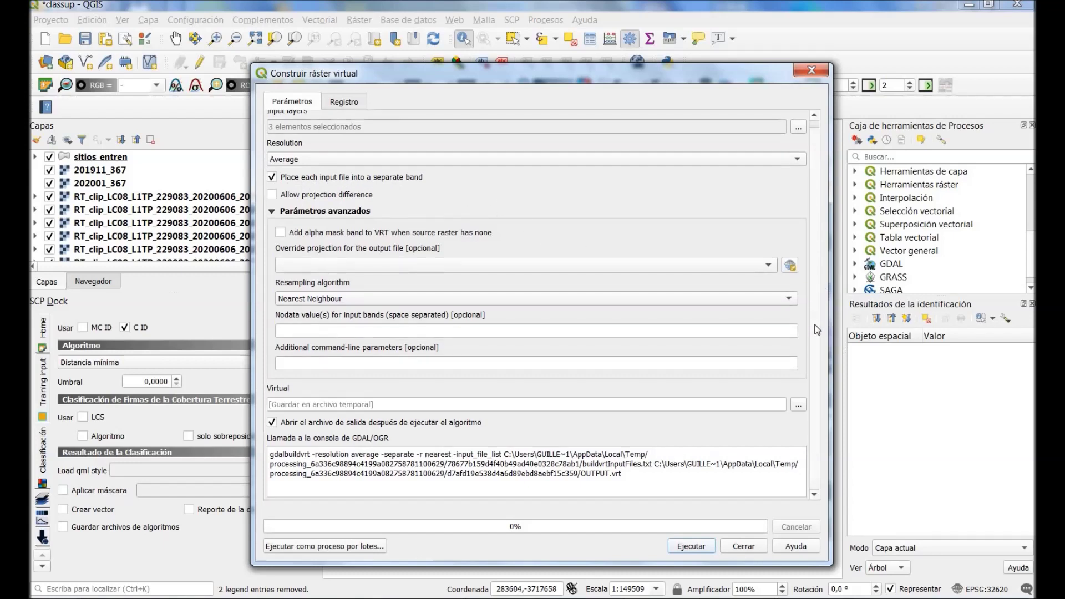
click(798, 404)
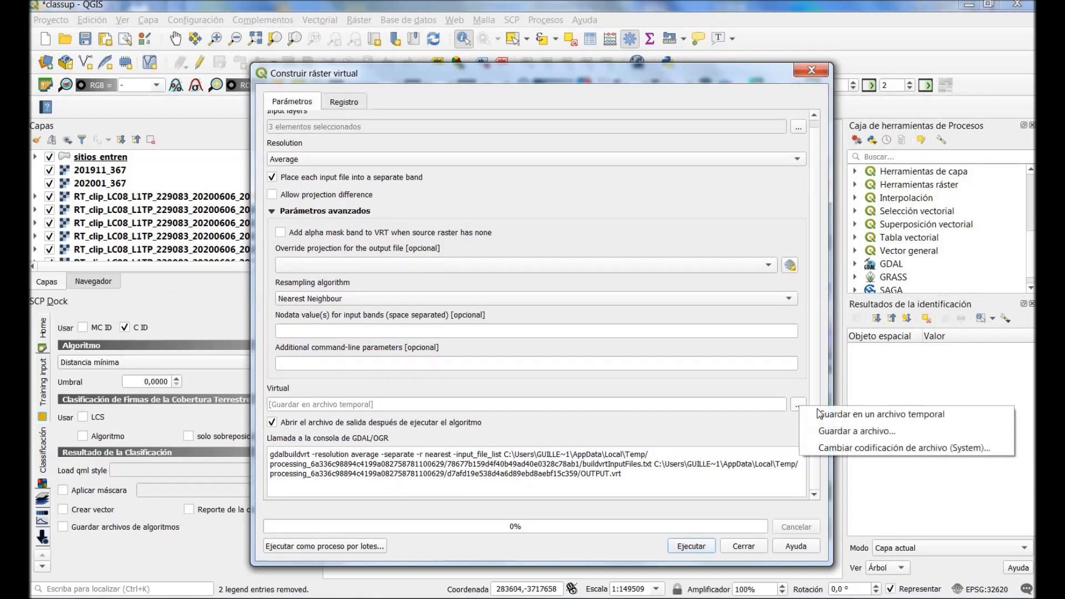
click(844, 432)
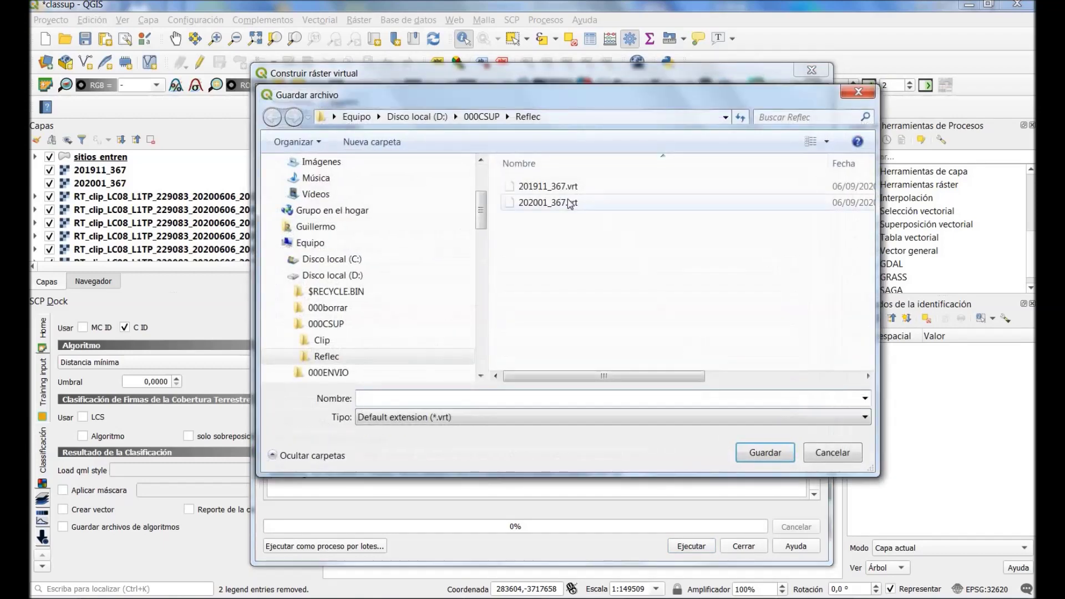
click(561, 202)
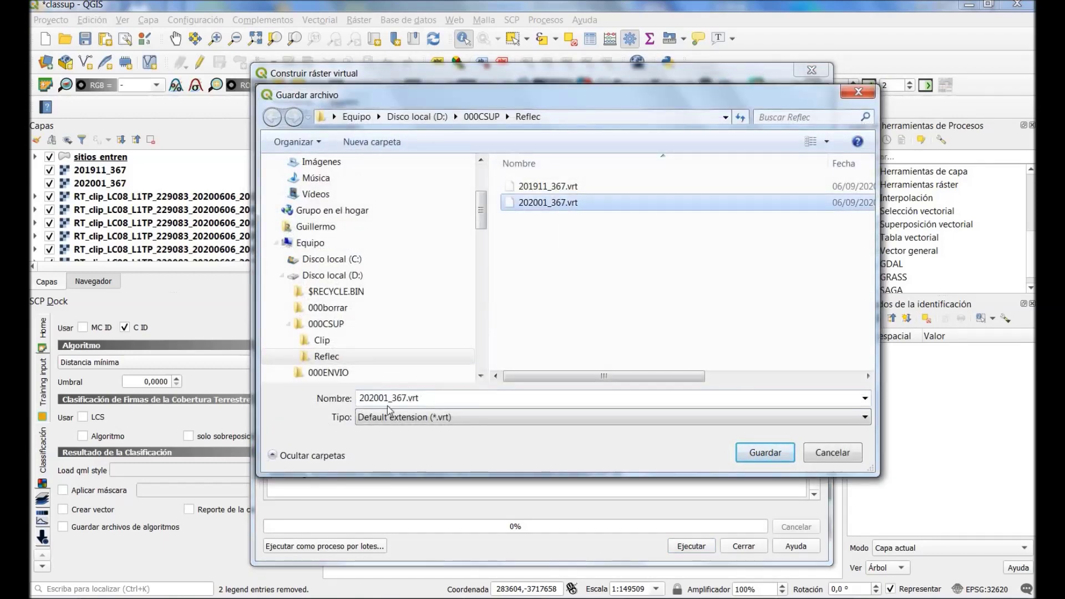
double_click(381, 404)
click(387, 399)
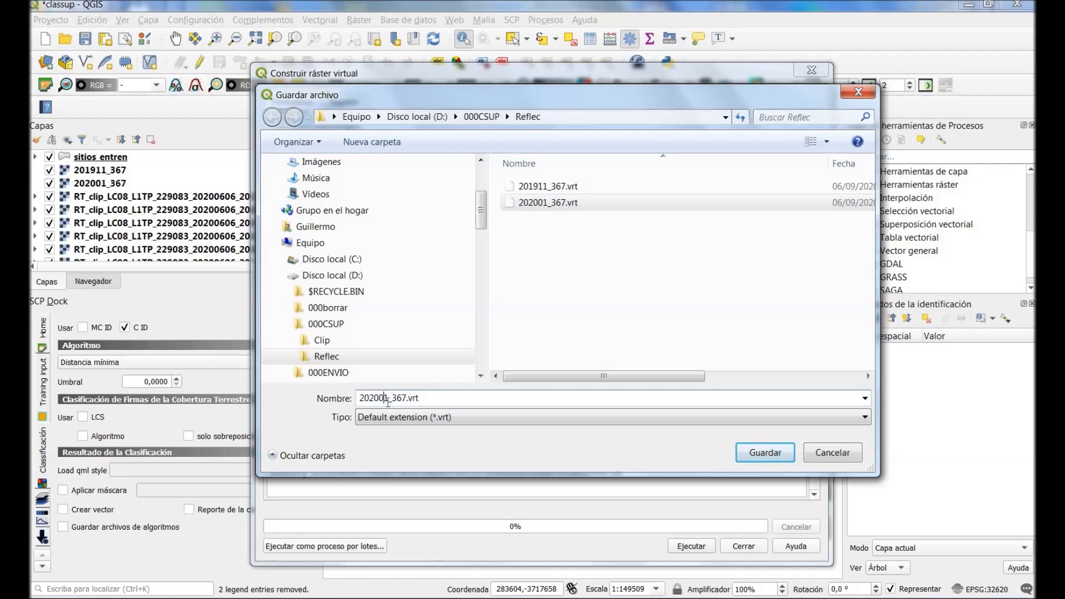
text(6)
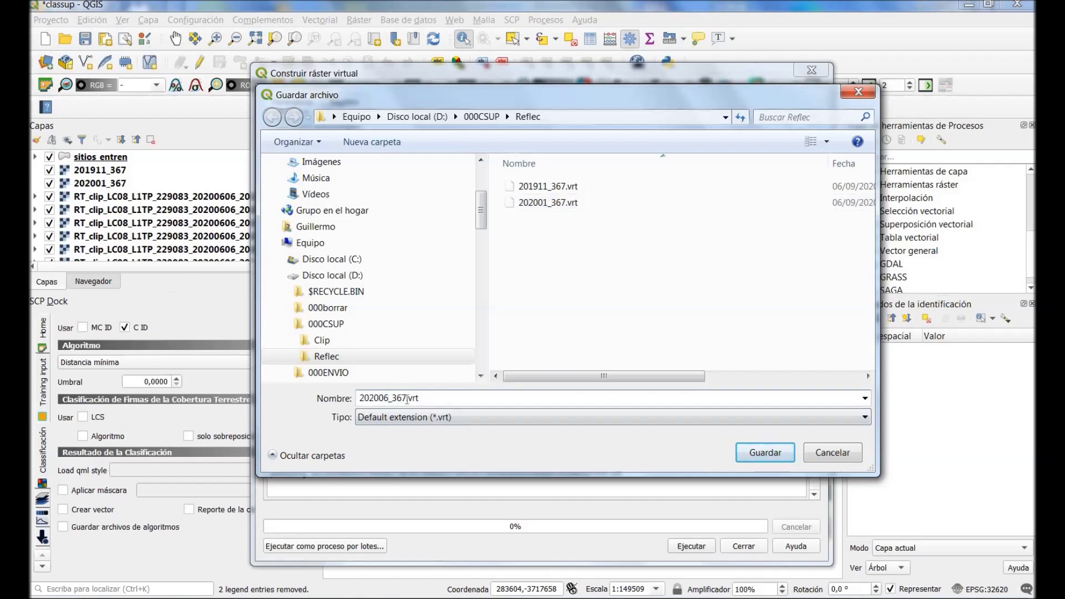
click(779, 454)
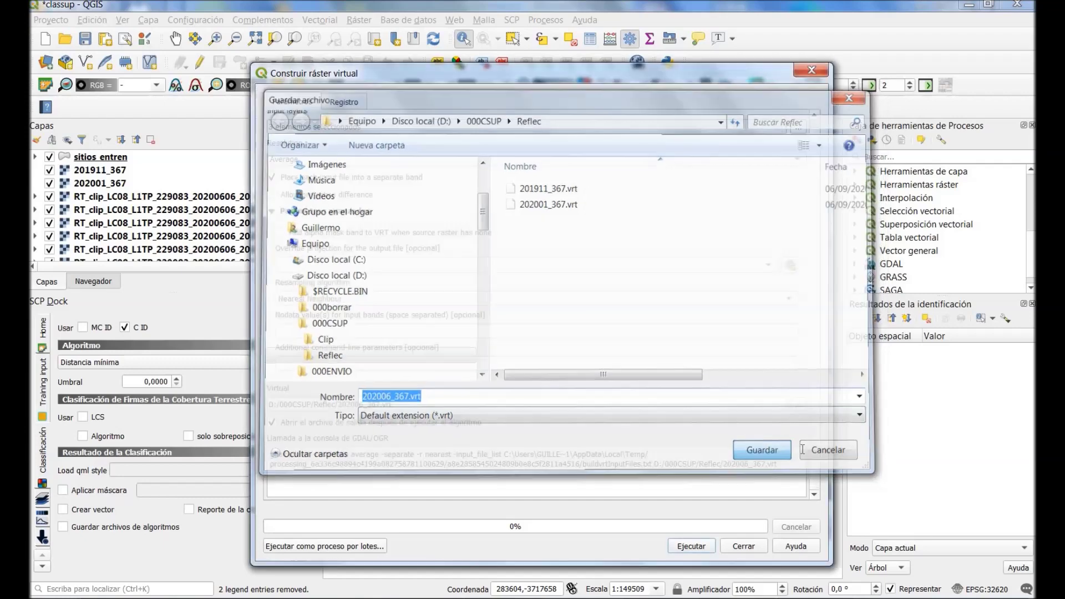
click(692, 546)
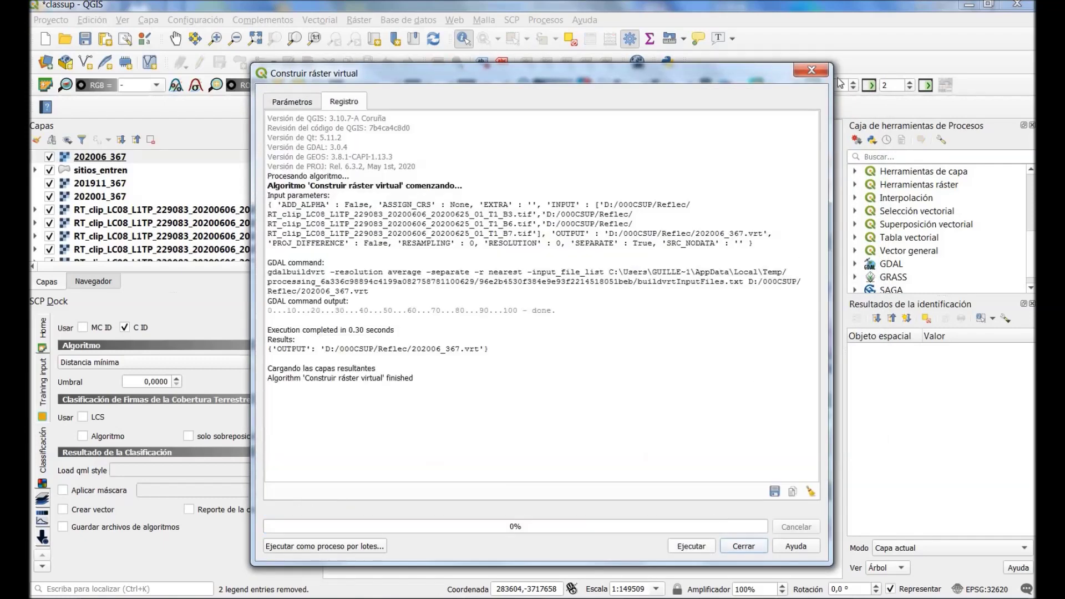
click(811, 71)
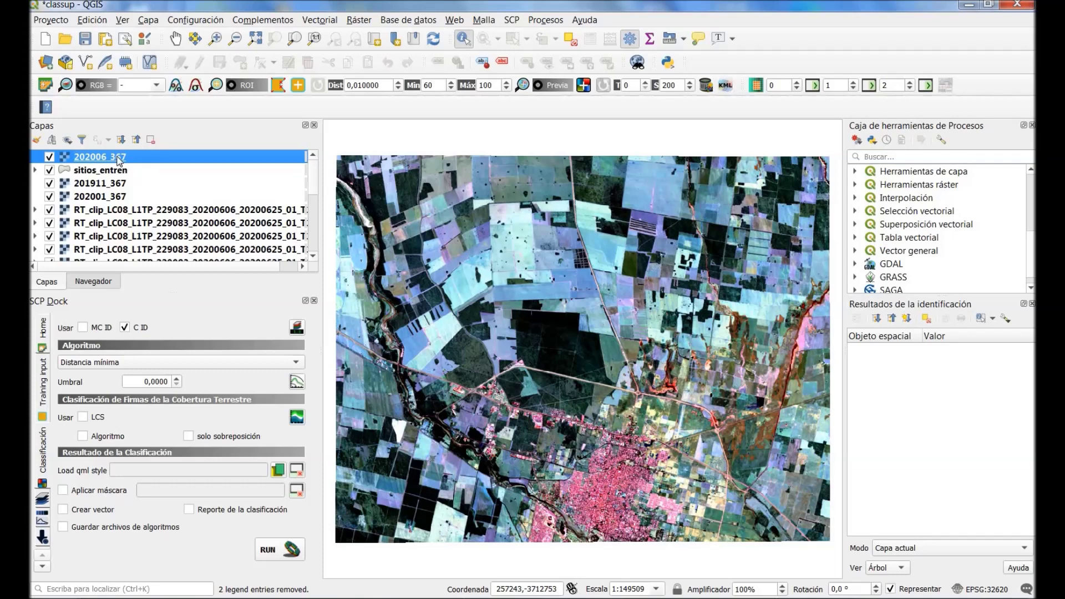
Place 202006_367 below sitios_entren and render it with Banda 3 as red, Banda 2 as green and Banda 1 as blue
drag(118, 165, 112, 174)
double_click(109, 172)
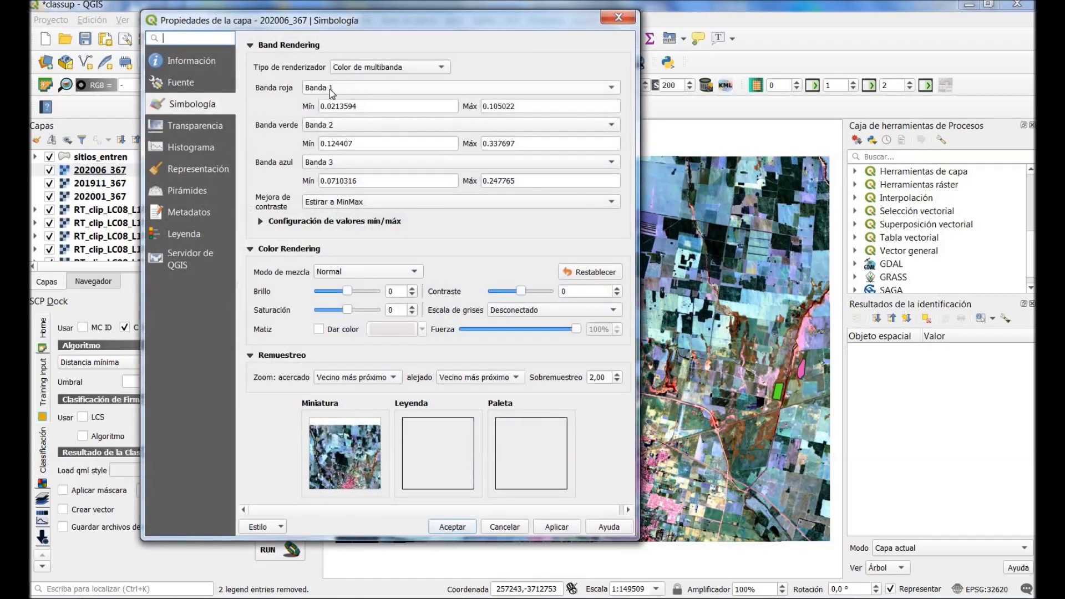
click(345, 162)
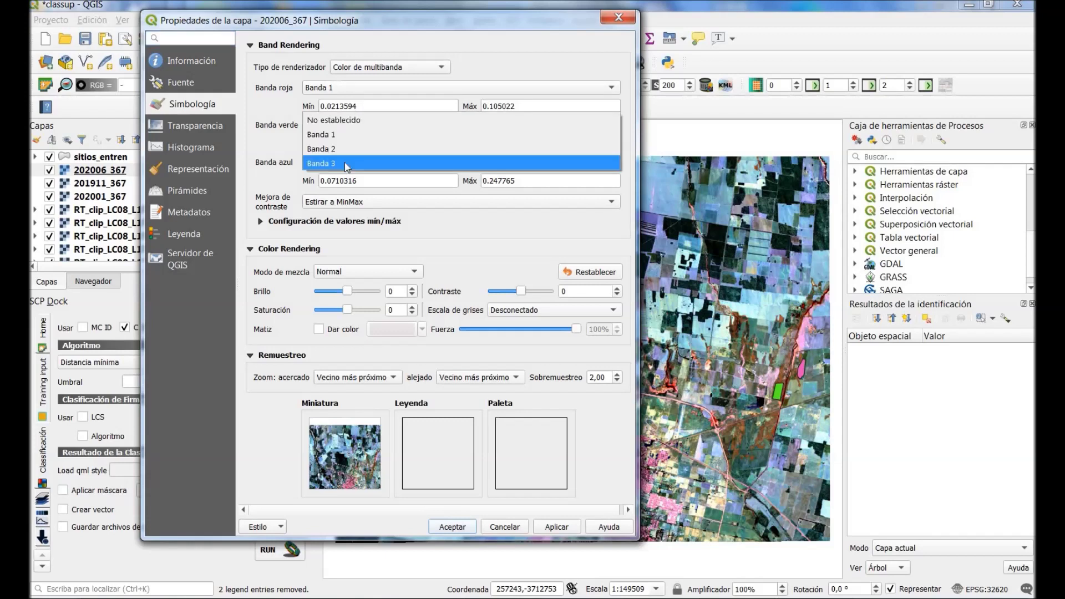
click(344, 134)
click(355, 90)
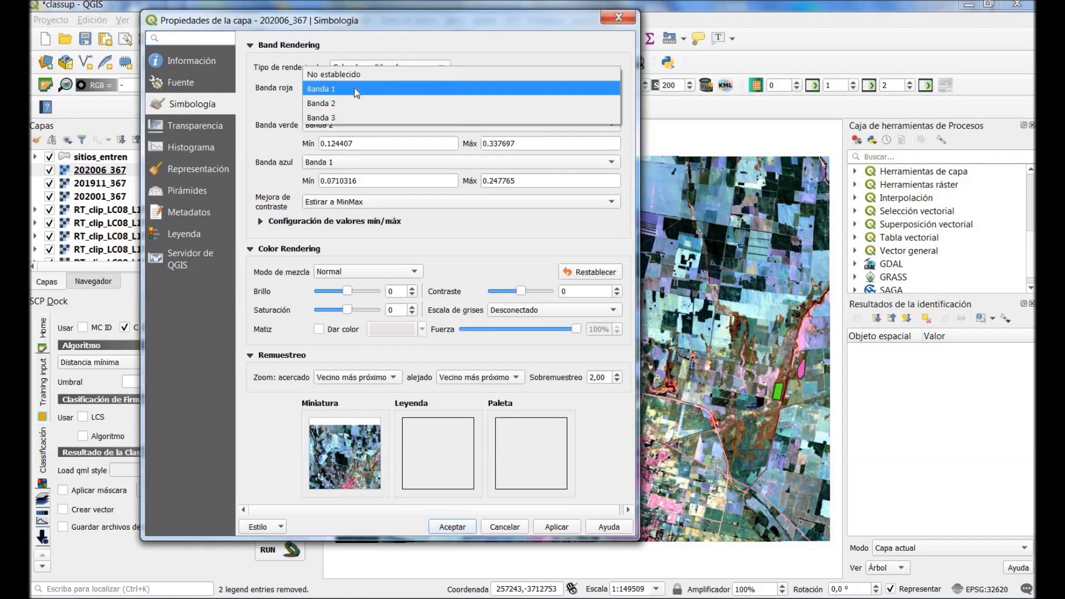
click(333, 118)
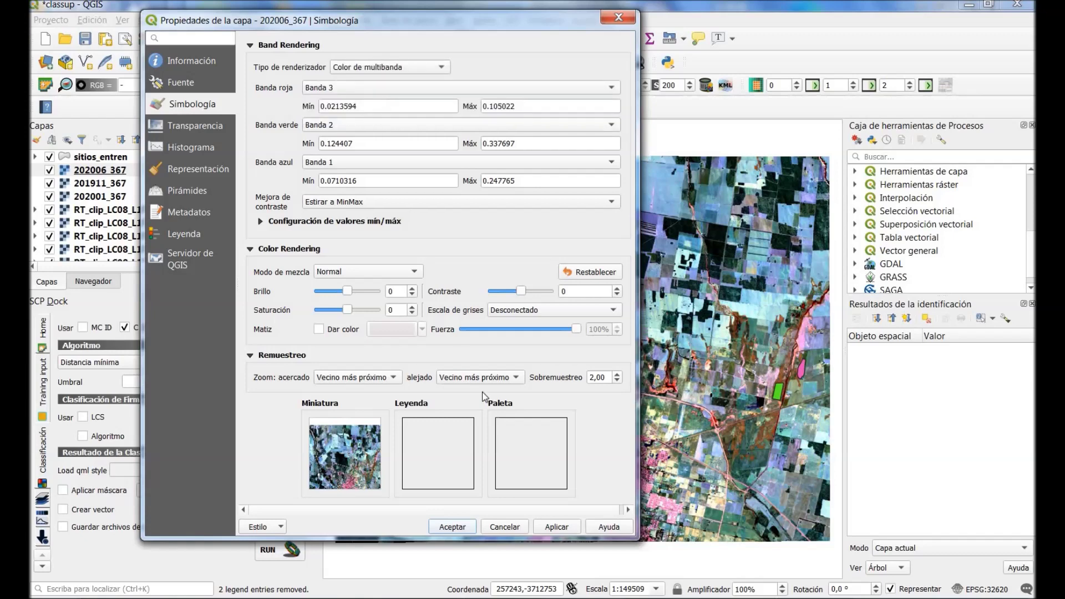
click(557, 527)
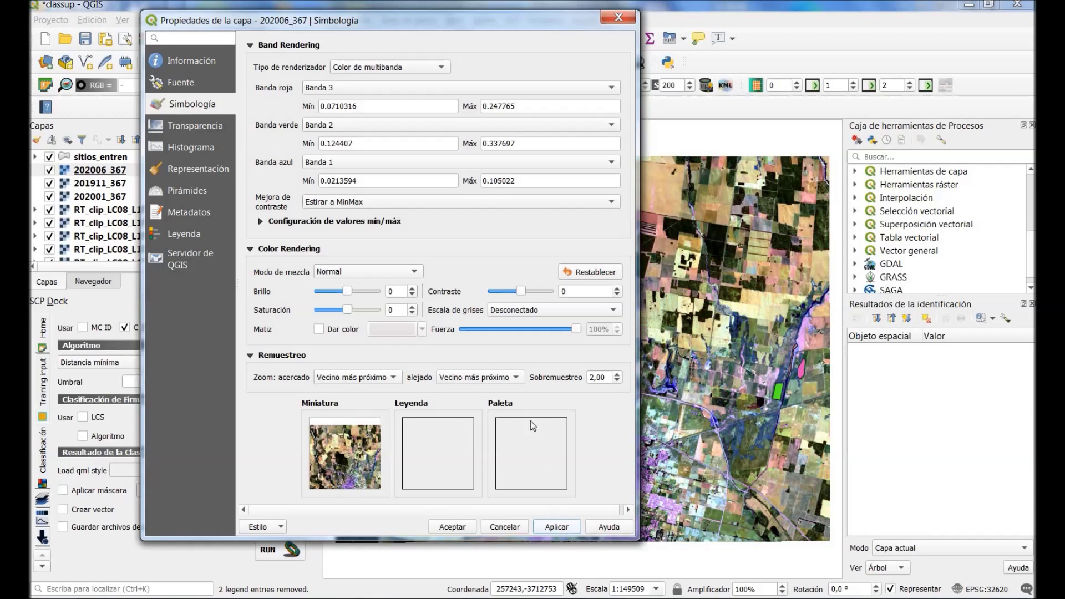
click(452, 527)
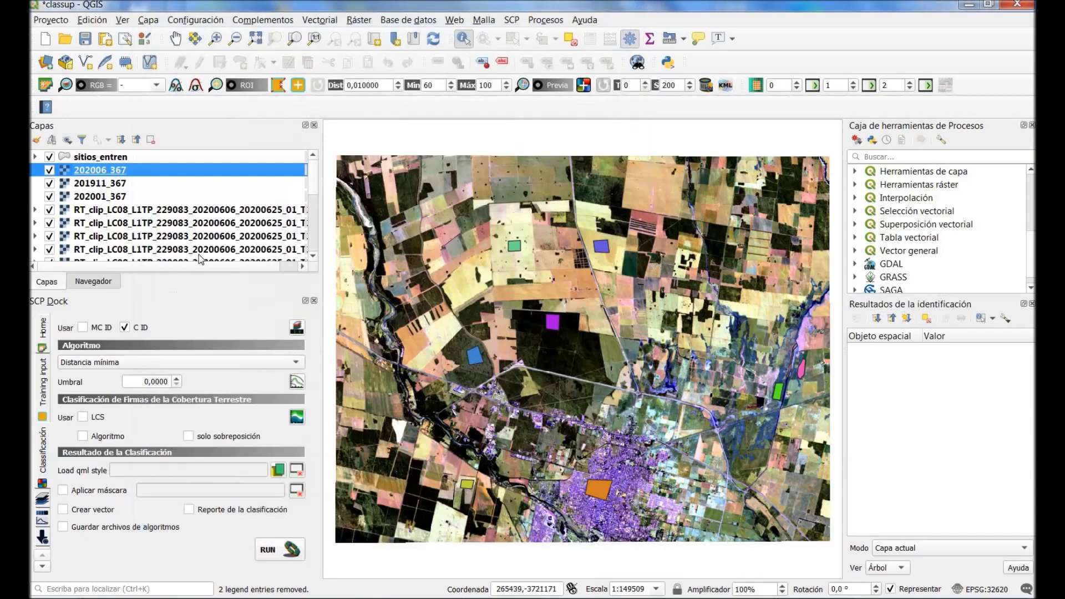
Hide 202006_367 and move 202001_367 above 201911_367 in the layer order
click(49, 170)
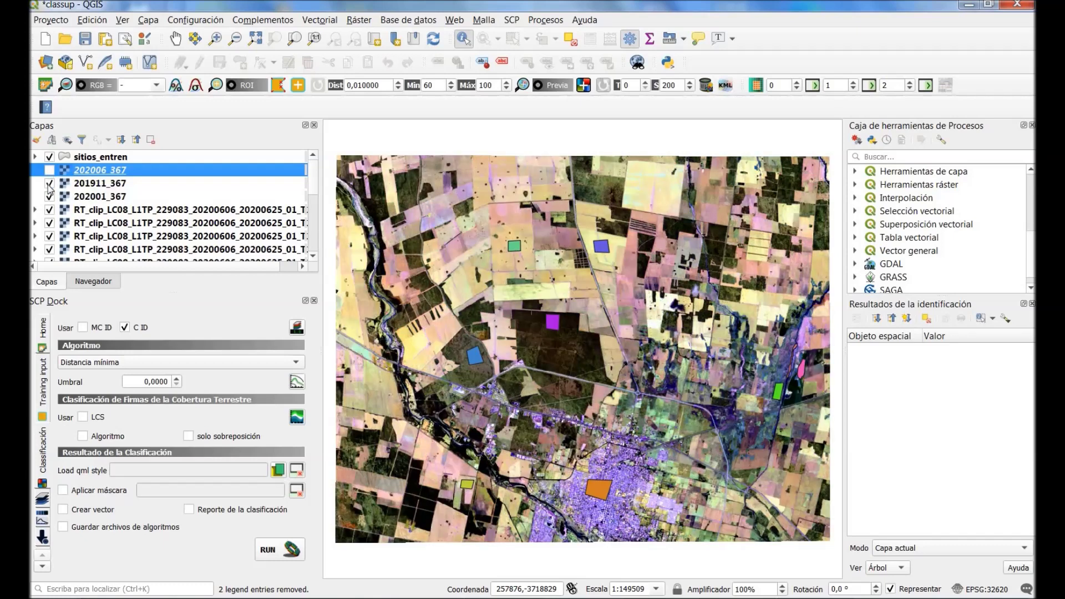
click(95, 199)
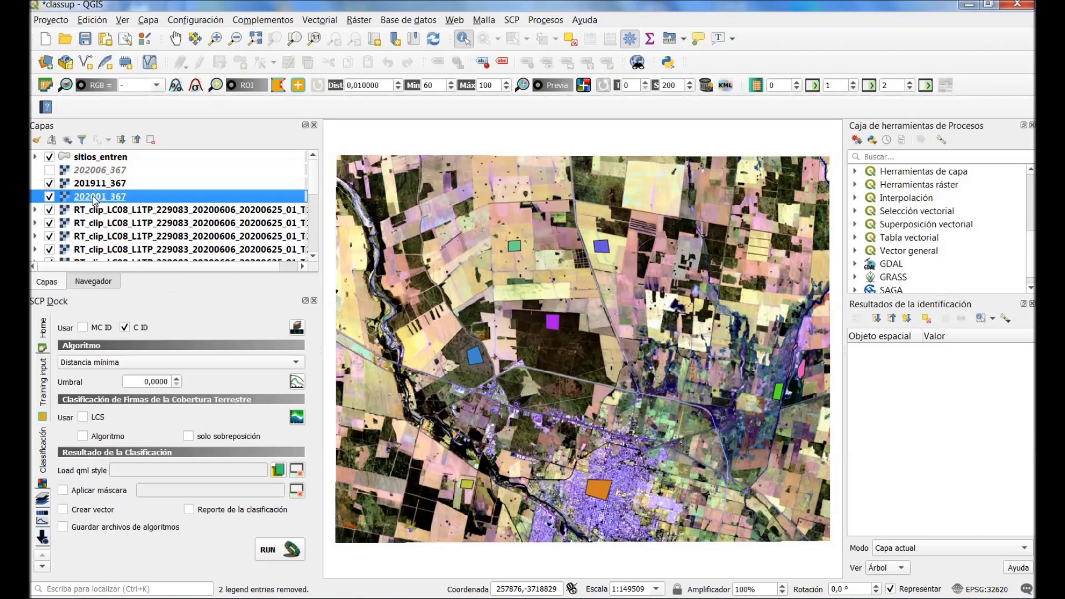
drag(94, 196, 93, 184)
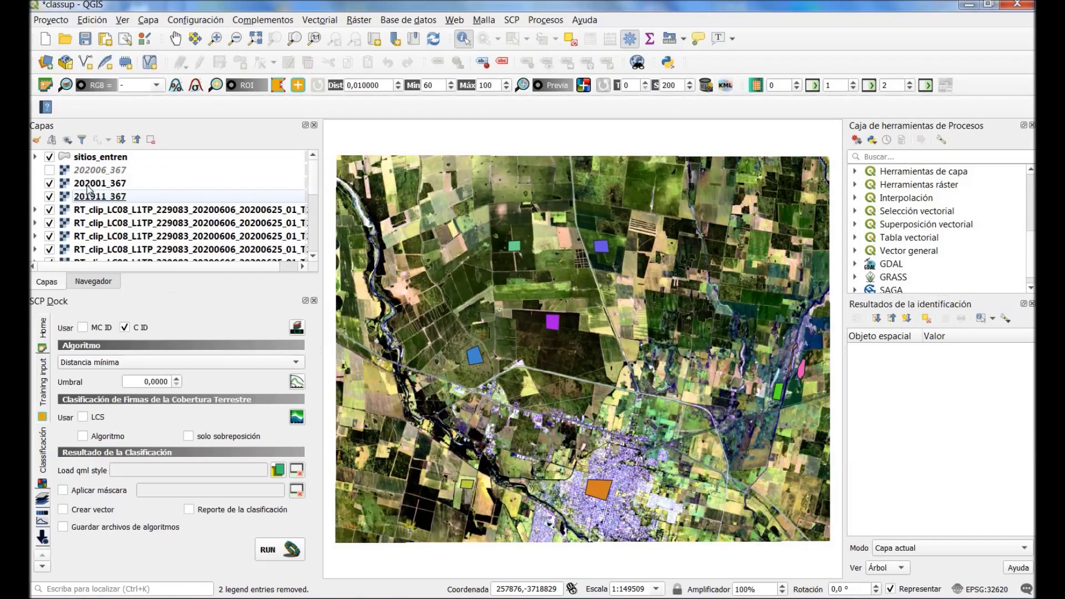
Compare the 201911_367 and 202001_367 composites by briefly hiding 202001_367, and check the single-band rasters in the layer list
click(49, 183)
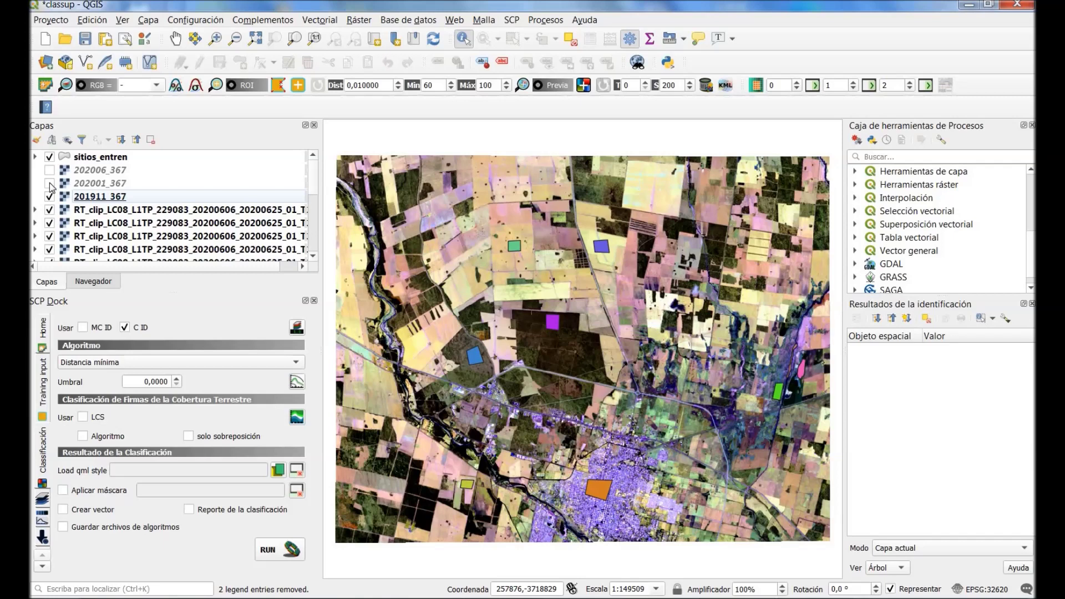
click(50, 183)
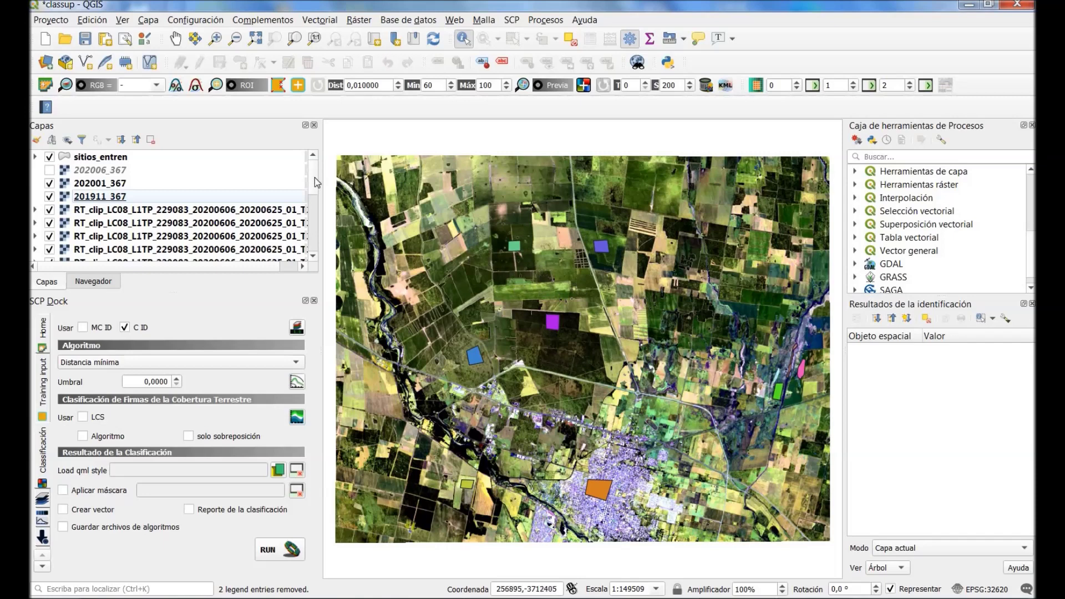
scroll(302, 175, down, 1)
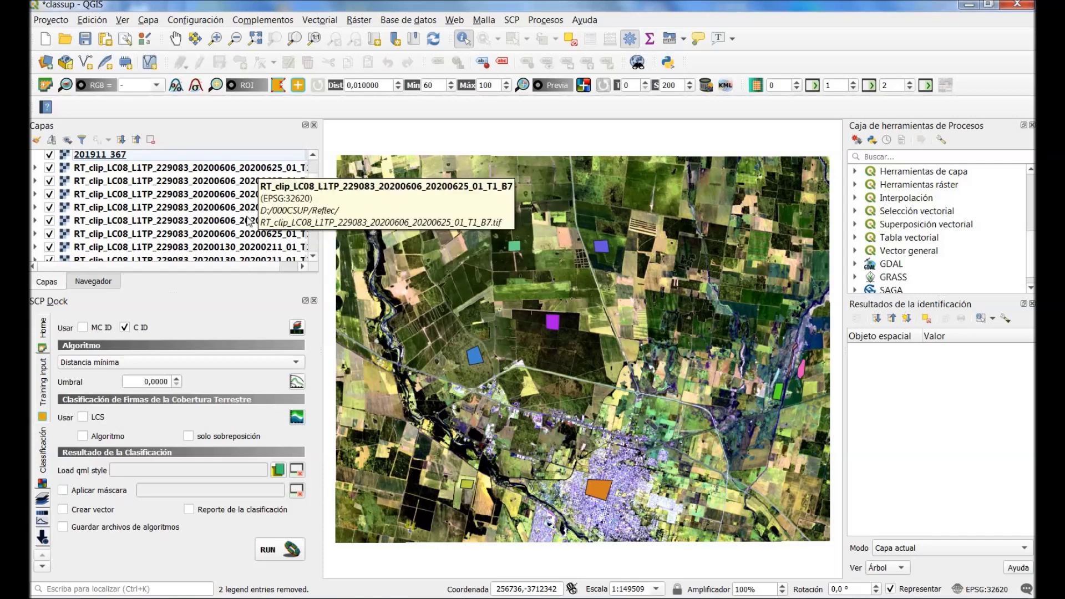
mouse_move(314, 193)
mouse_down()
mouse_move(314, 246)
mouse_move(315, 177)
mouse_up()
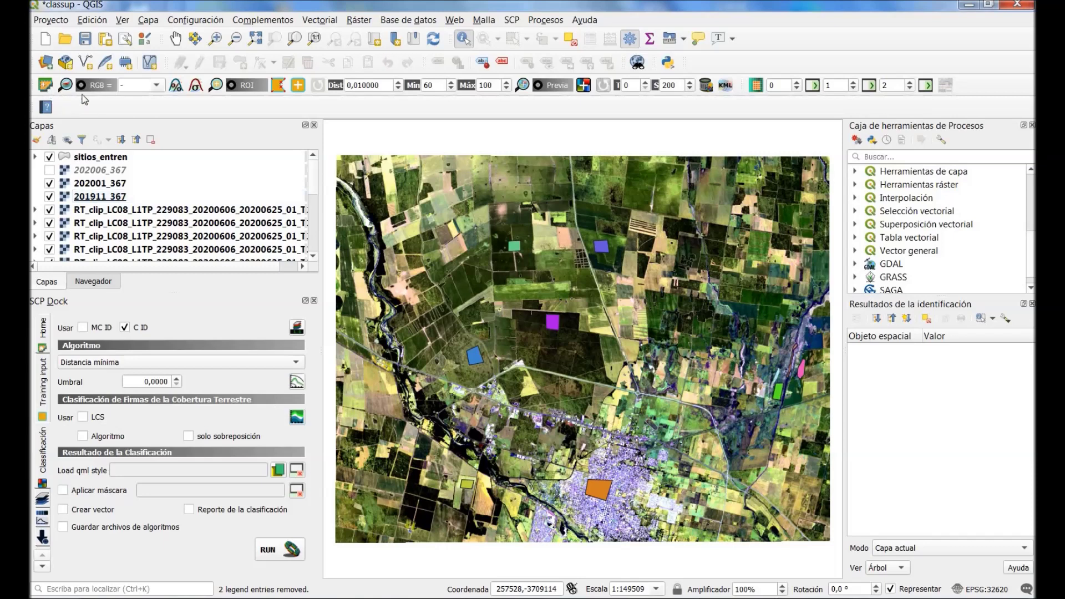
In the Semi-Automatic Classification Plugin, remove all bands currently defined in Band set 1
key(alt+Tab)
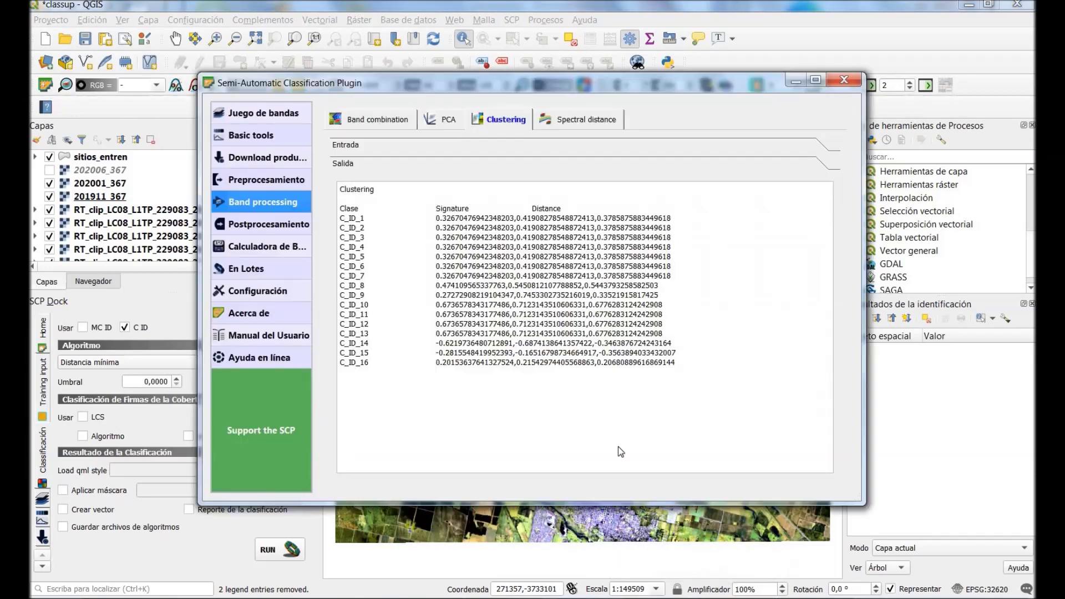
click(249, 114)
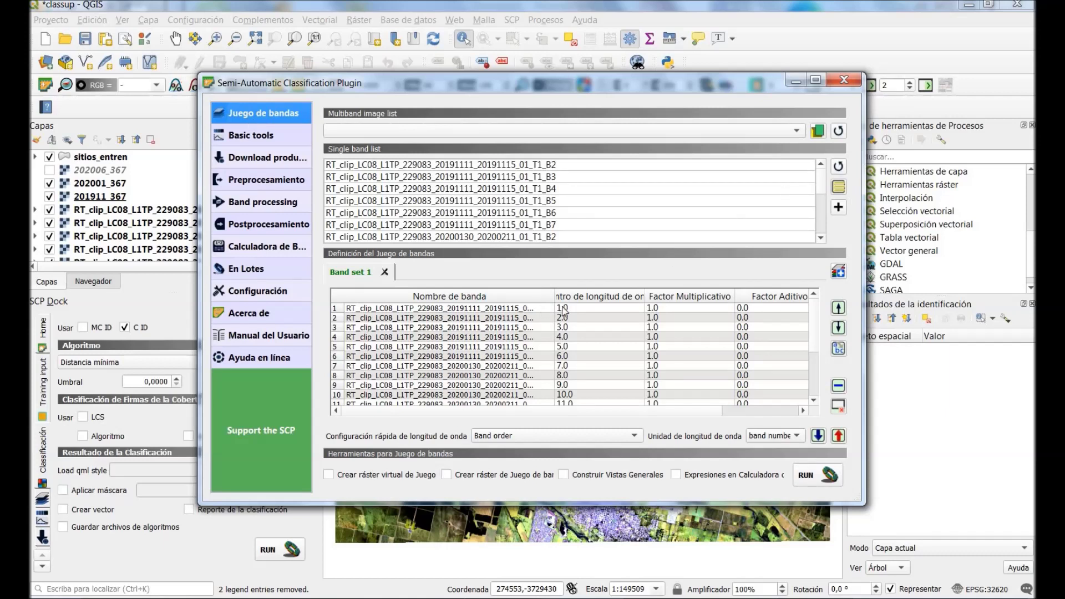
click(564, 309)
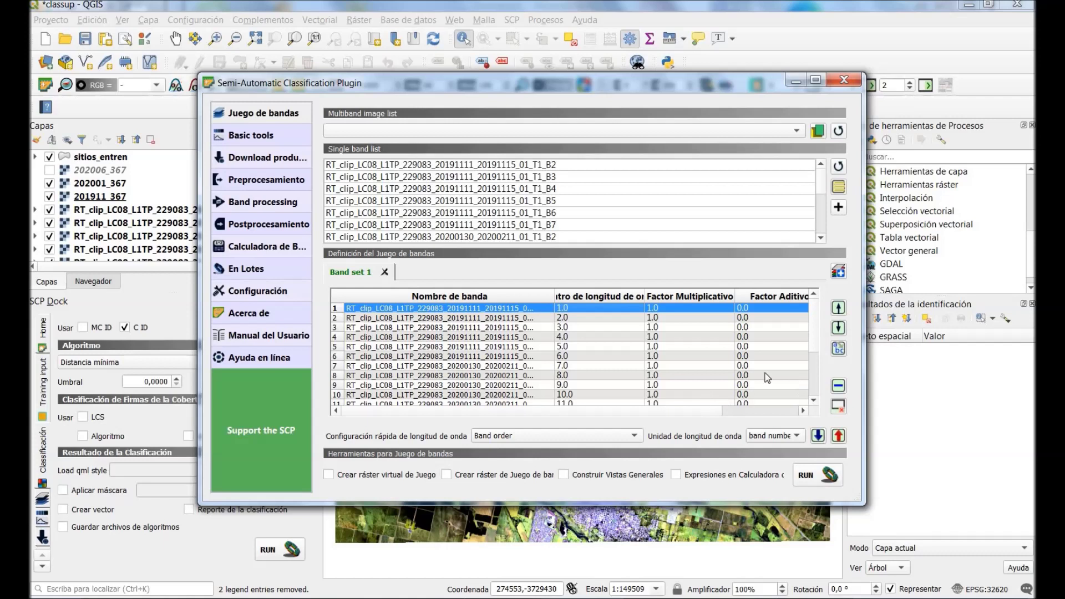
drag(810, 340, 794, 401)
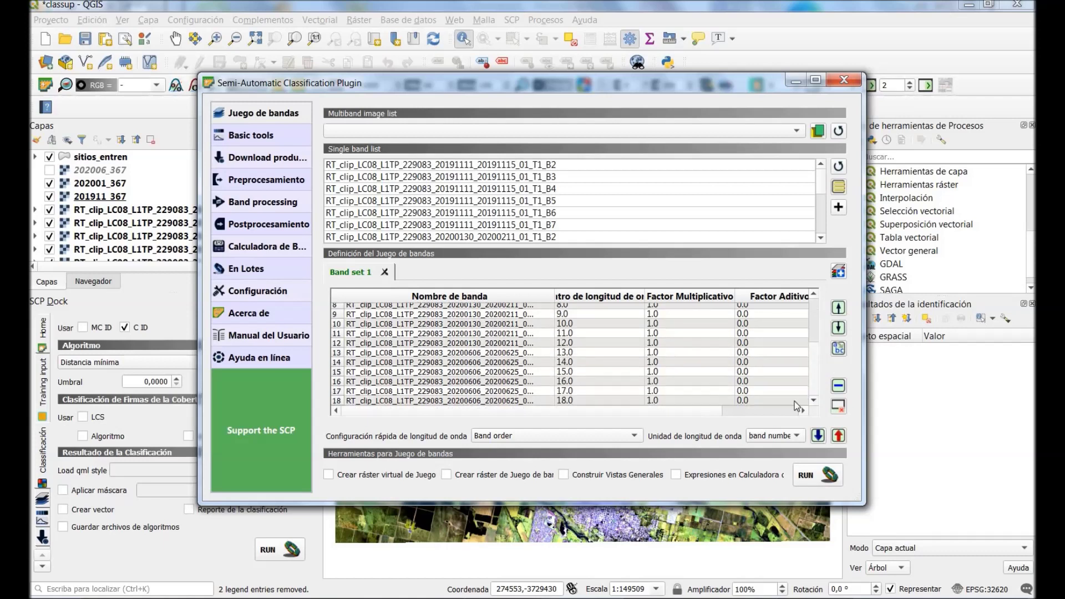
click(702, 400)
drag(724, 390, 673, 305)
click(839, 387)
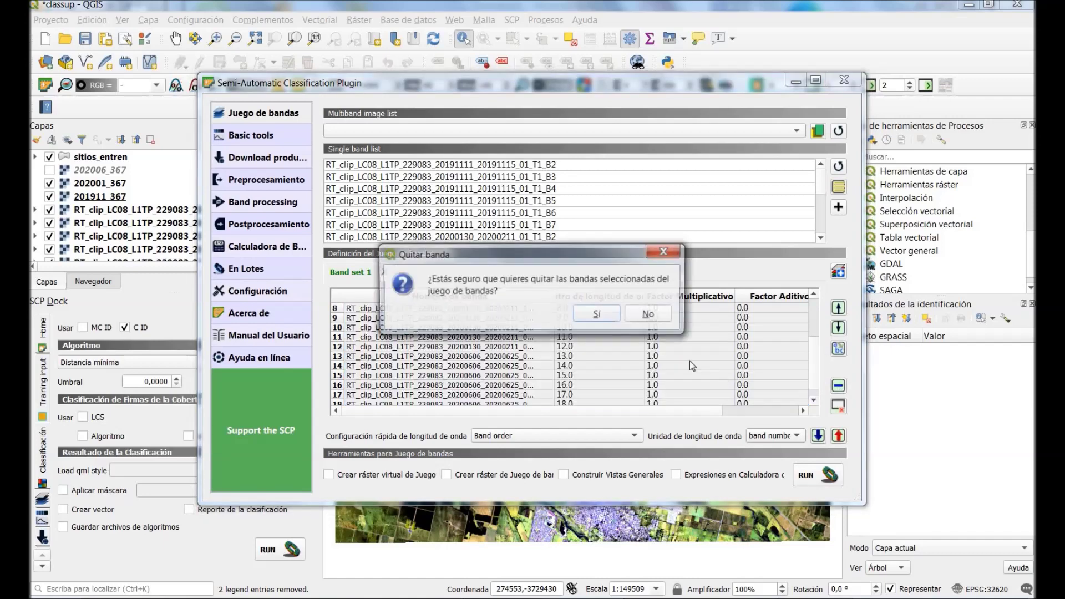
click(604, 312)
drag(667, 361, 659, 338)
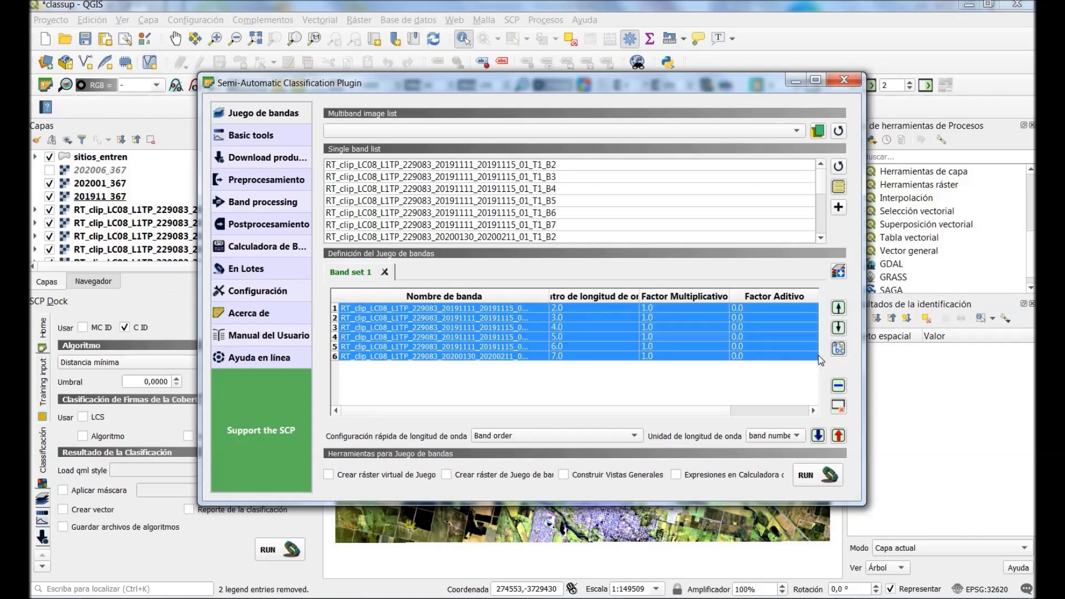
click(839, 386)
click(613, 314)
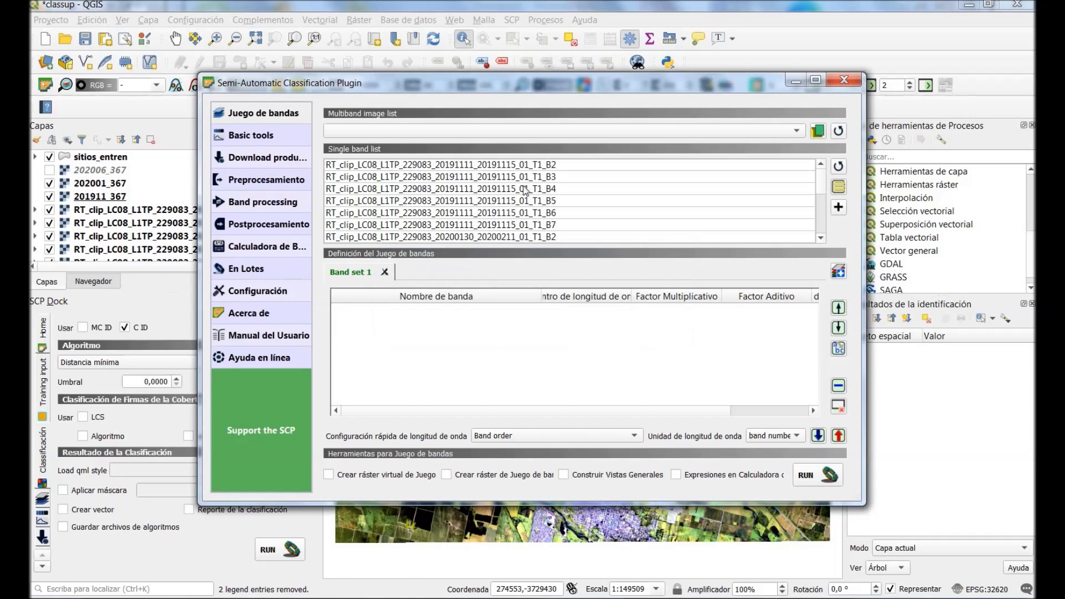
Add all listed single bands of the 20191111, 20200130 and 20200606 Landsat images to Band set 1, then leave the plugin window
click(839, 190)
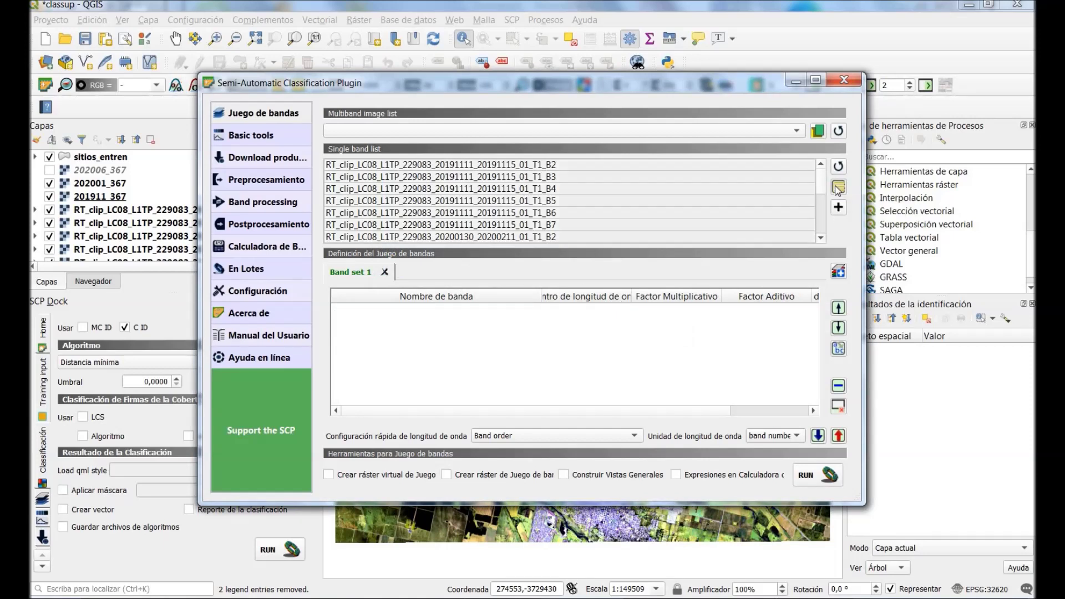
click(839, 209)
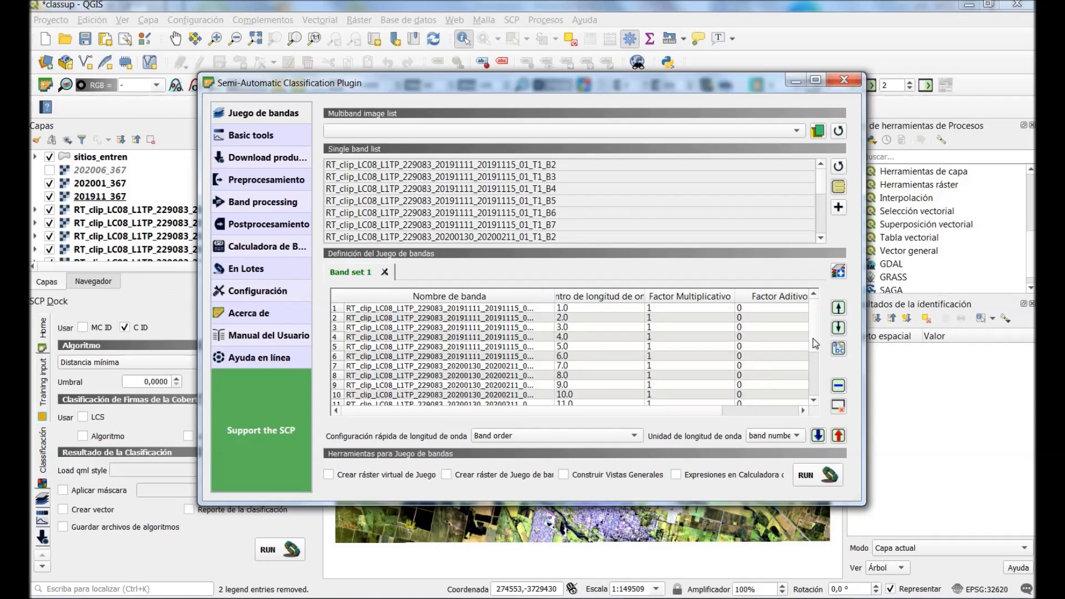
scroll(816, 368, down, 3)
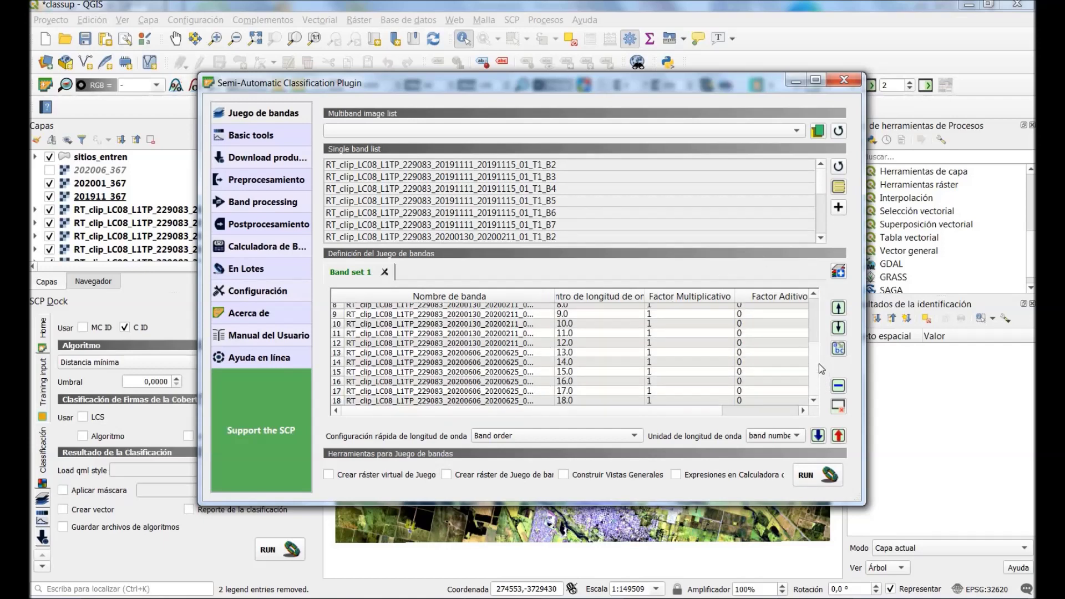
scroll(820, 370, up, 3)
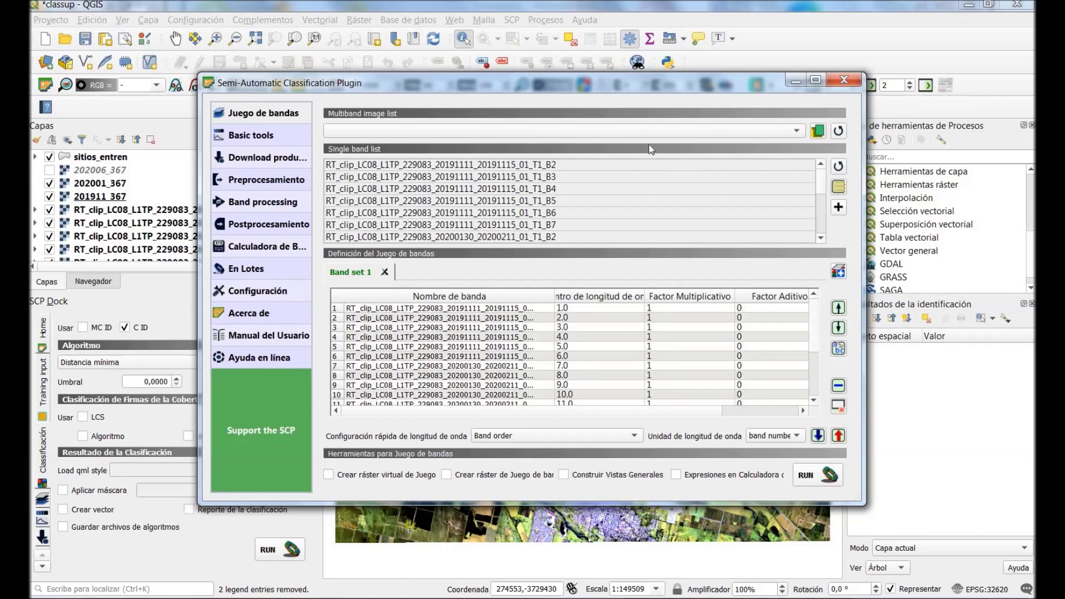
drag(594, 85, 631, 61)
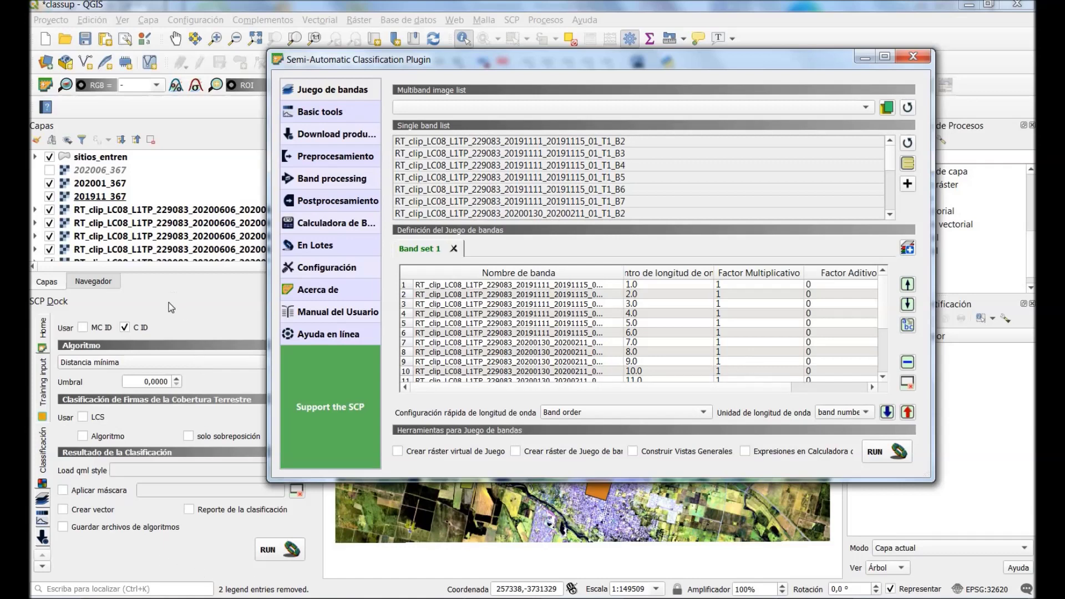
key(Escape)
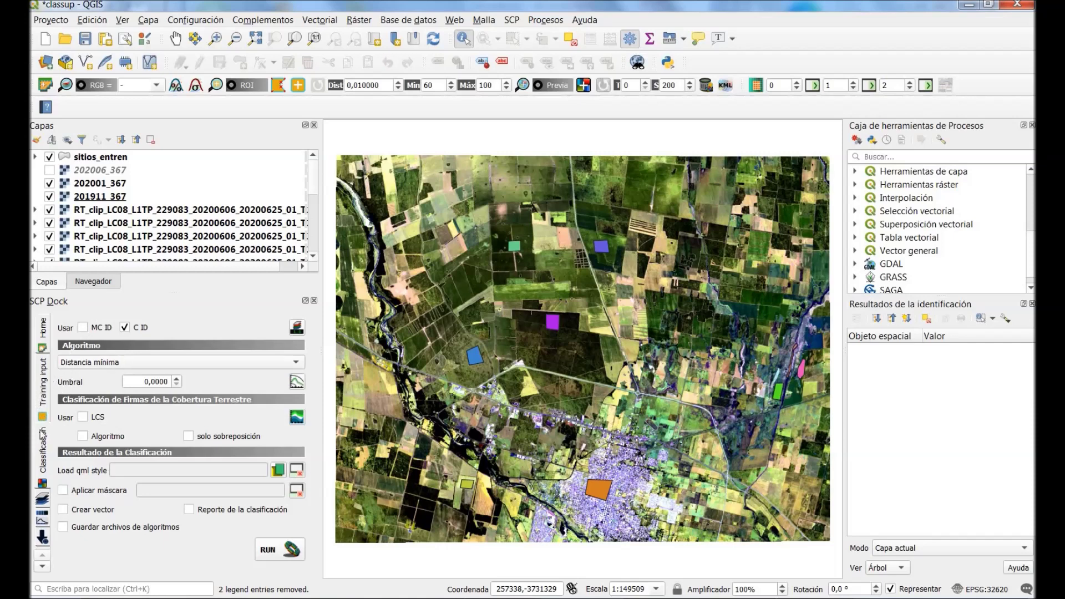
Create a new SCP training input file named sit_entren in the 000CSUP folder
click(44, 390)
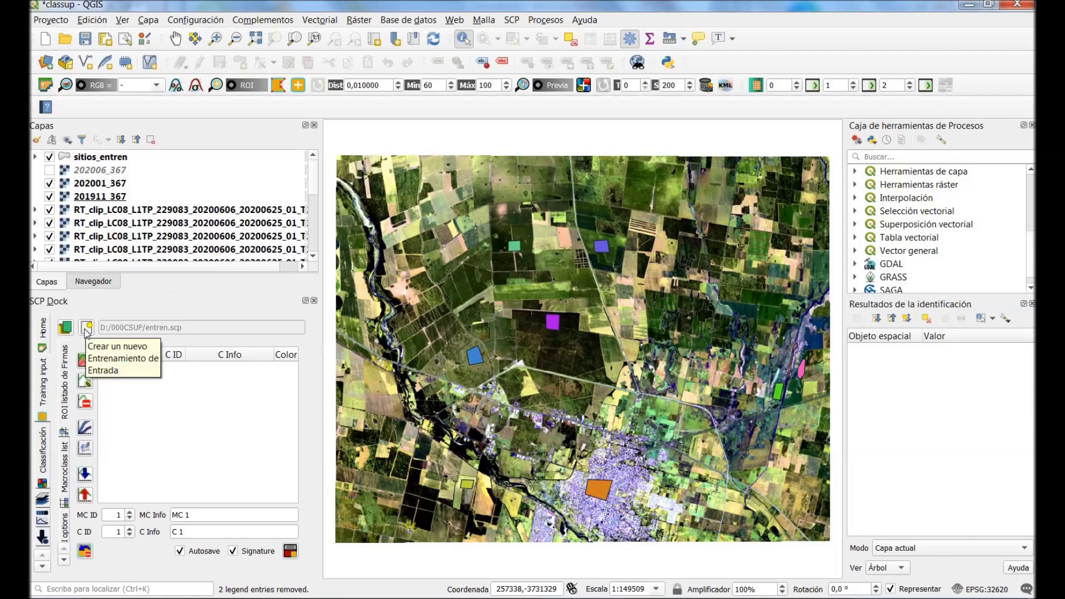
click(86, 329)
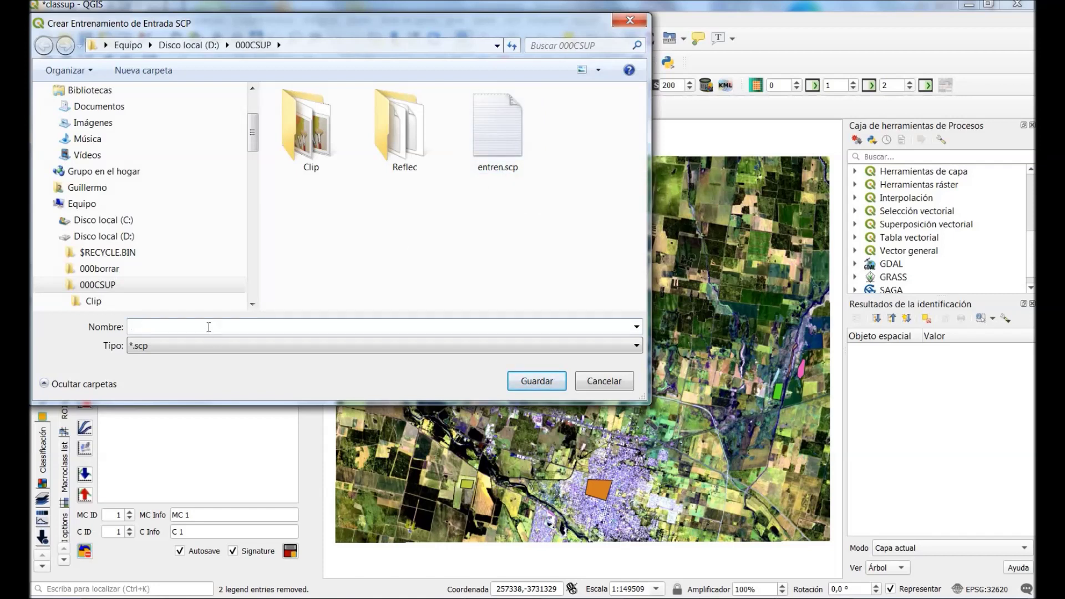
text(sit)
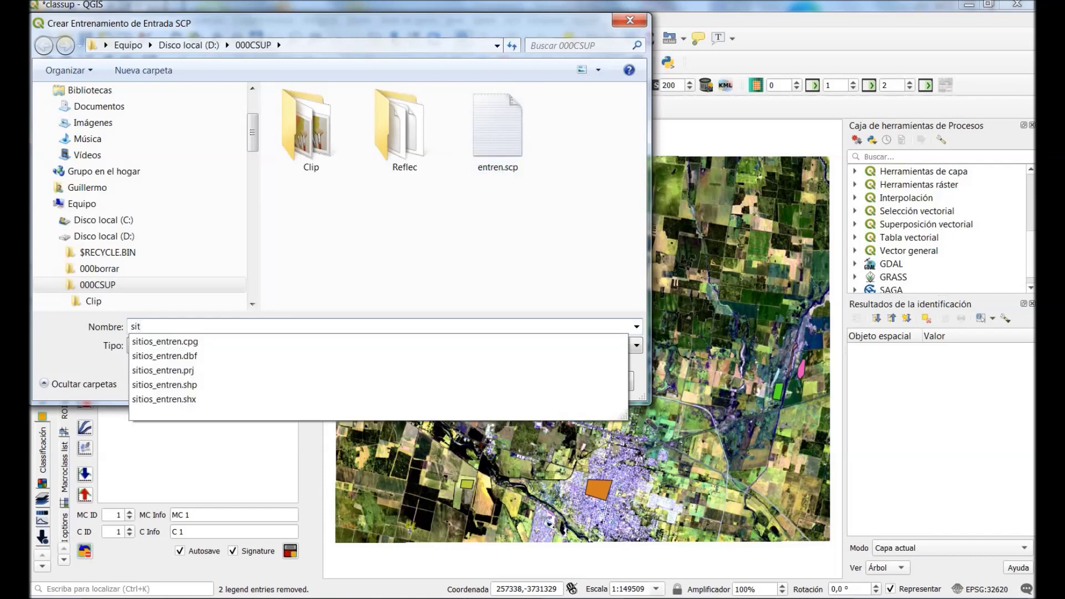
text(_enten)
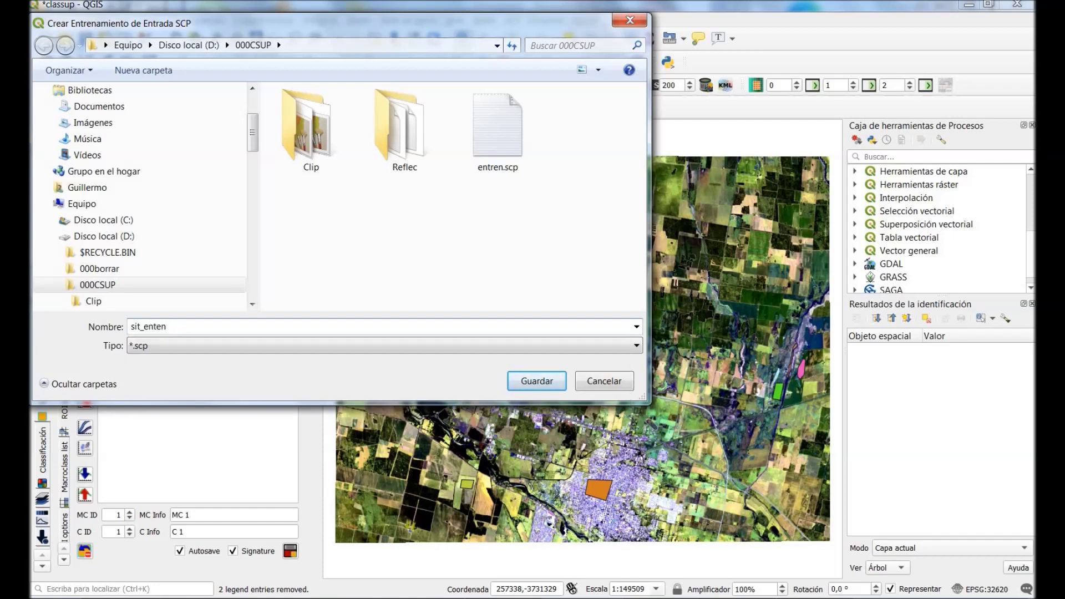
key(Left)
text(r)
click(543, 386)
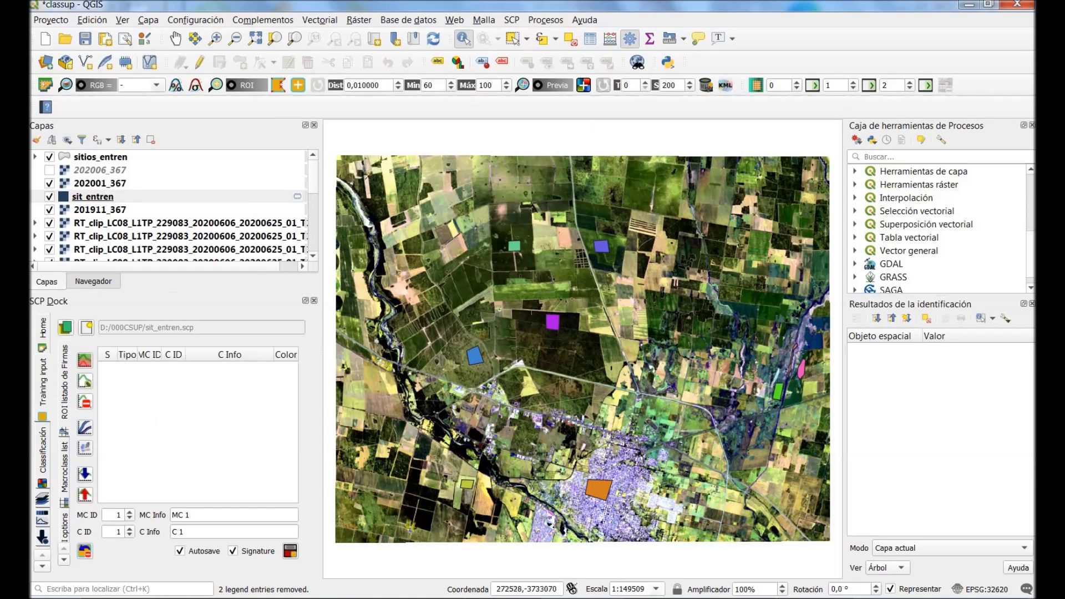
Choose sitios_entren.shp from the 000CSUP folder as the shapefile for the plugin's signature import
key(alt+Tab)
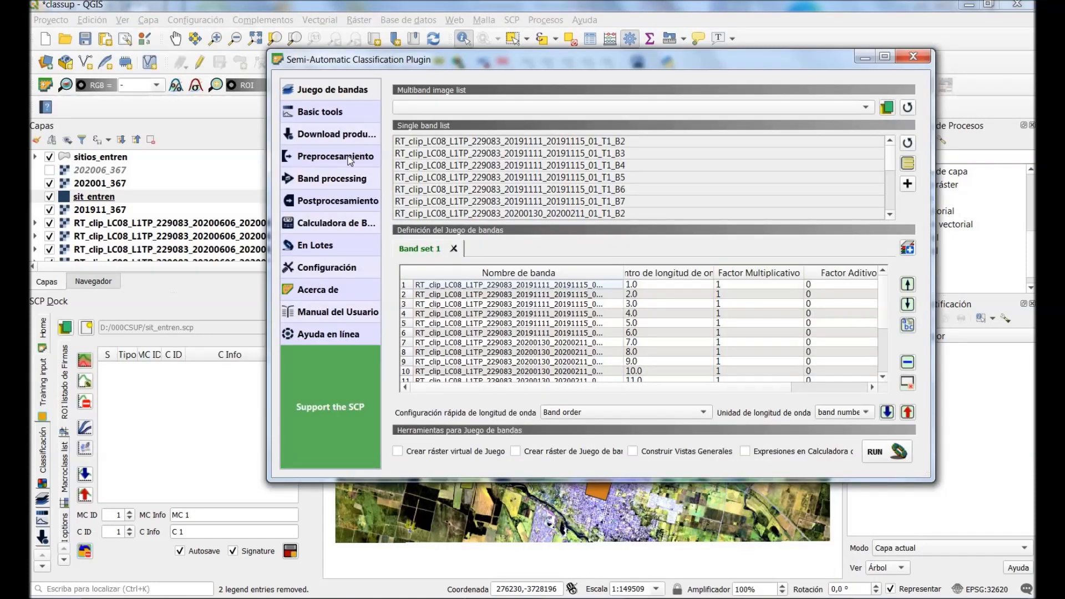
click(335, 115)
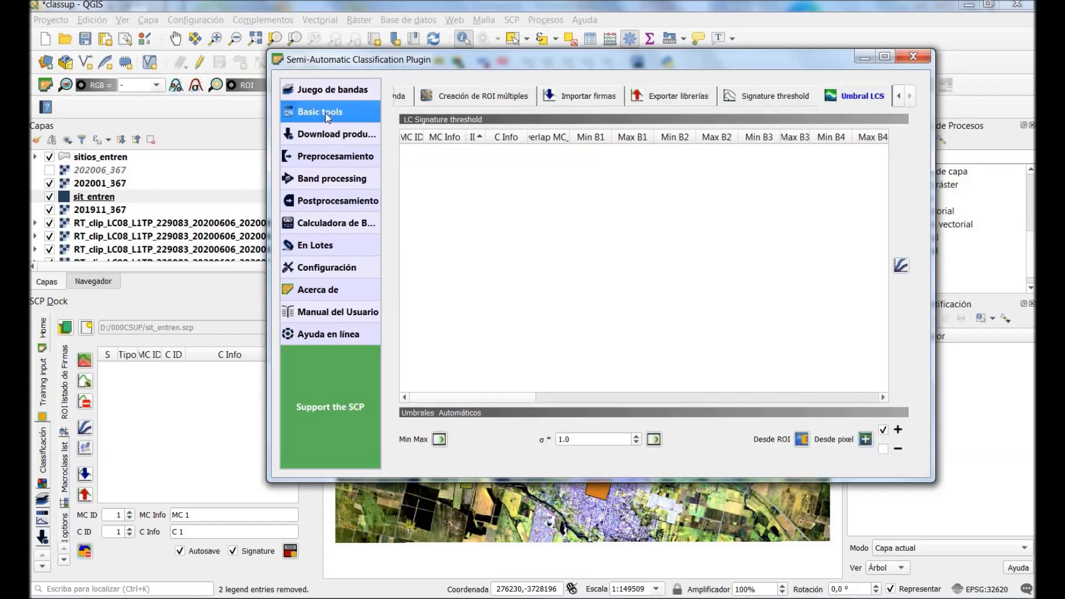
click(584, 99)
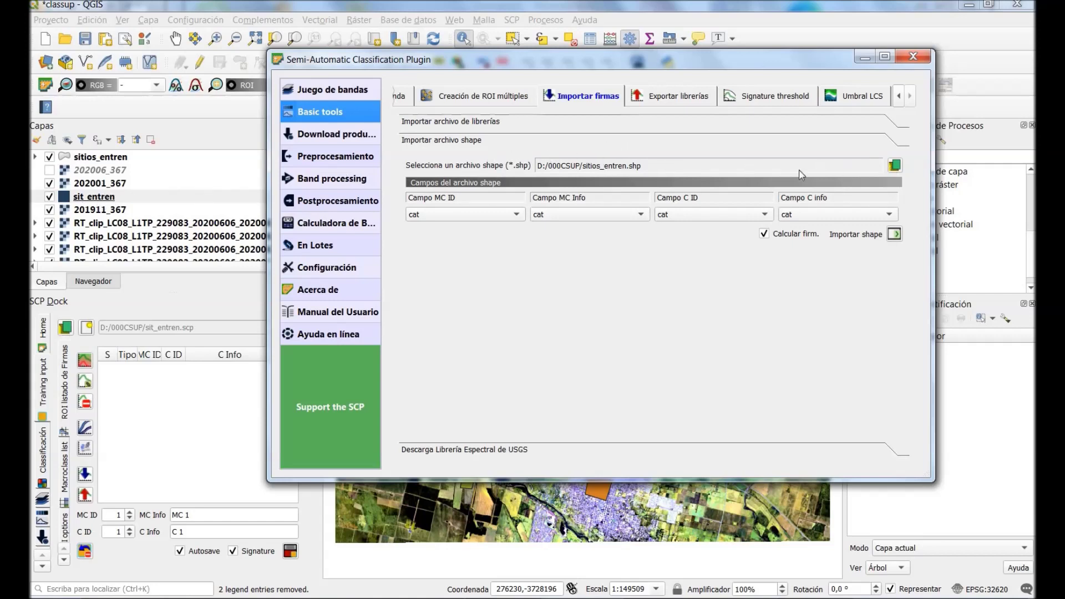
click(893, 170)
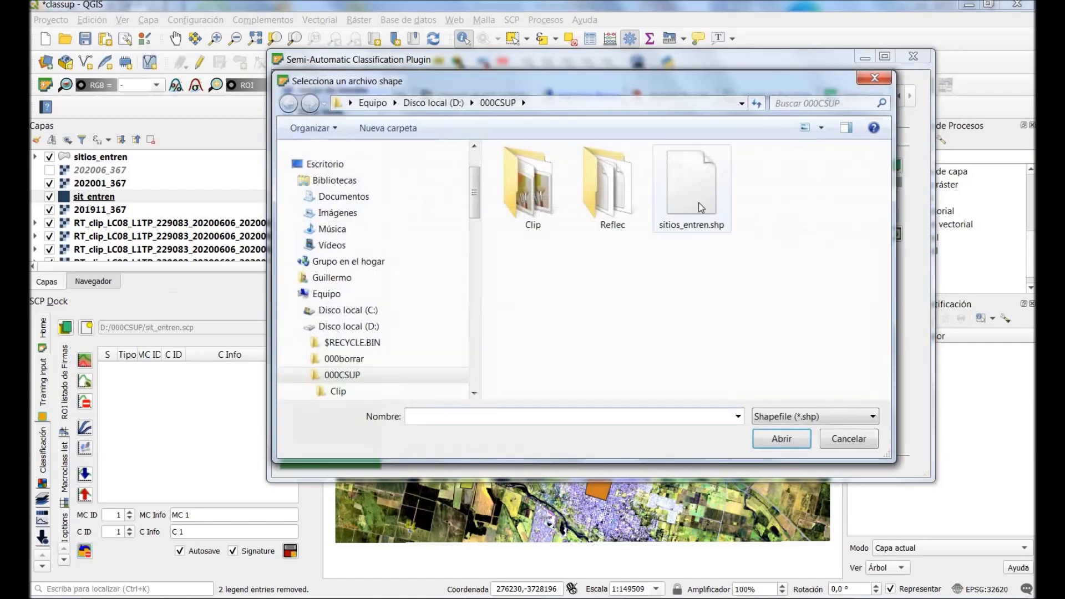
click(696, 205)
click(791, 436)
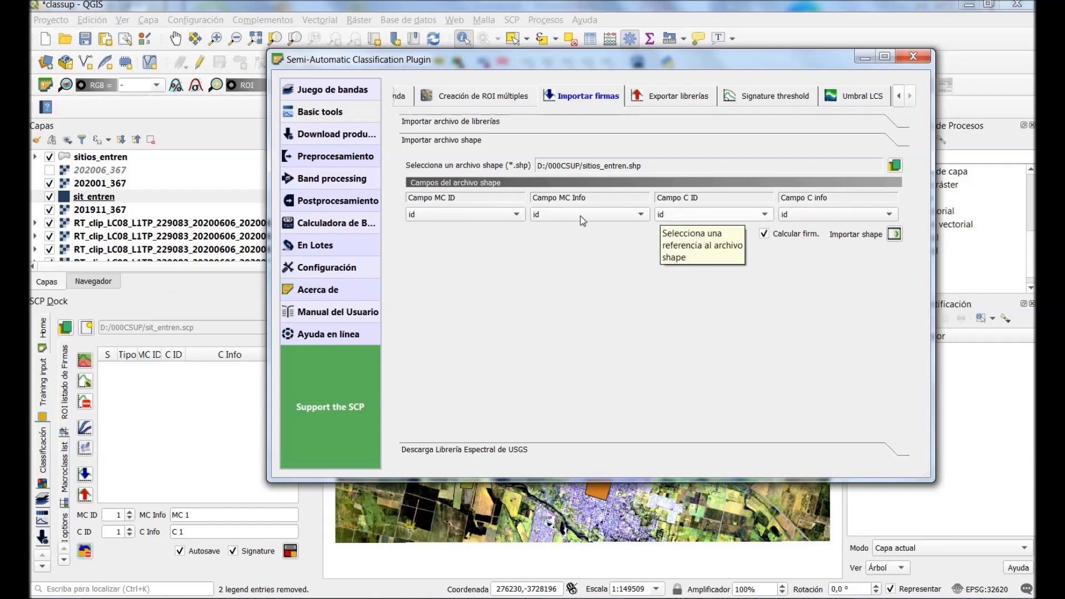
Set the shapefile fields for MC ID, MC Info, C ID and C info all to cat
click(522, 215)
click(416, 230)
click(639, 215)
click(598, 230)
click(766, 215)
click(710, 229)
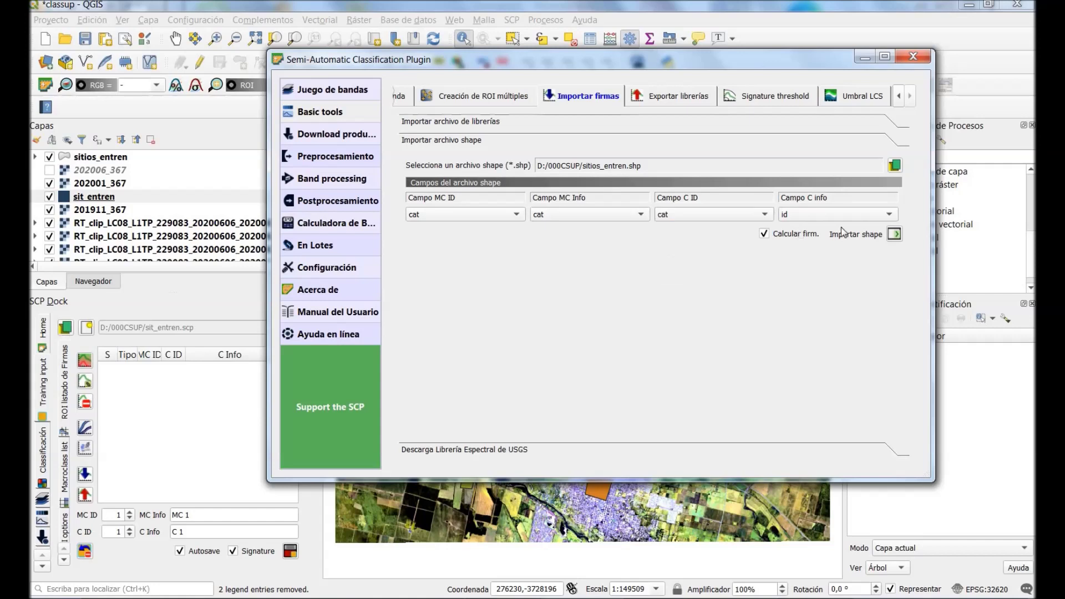
click(890, 215)
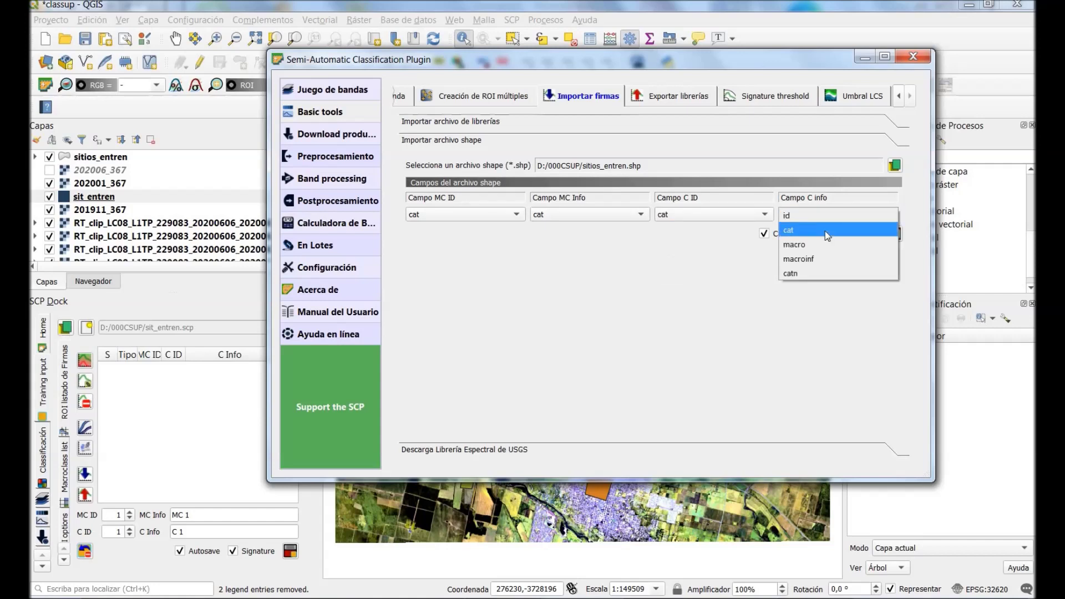
click(825, 231)
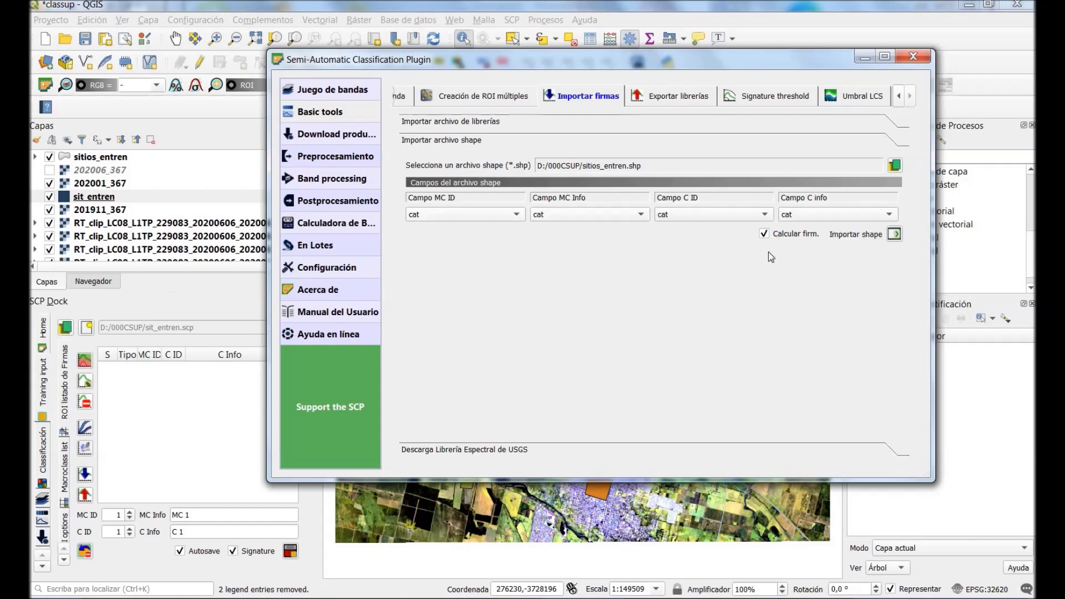
Import the sitios_entren shapefile with signature calculation on, and minimize the plugin window once the import has finished
click(895, 235)
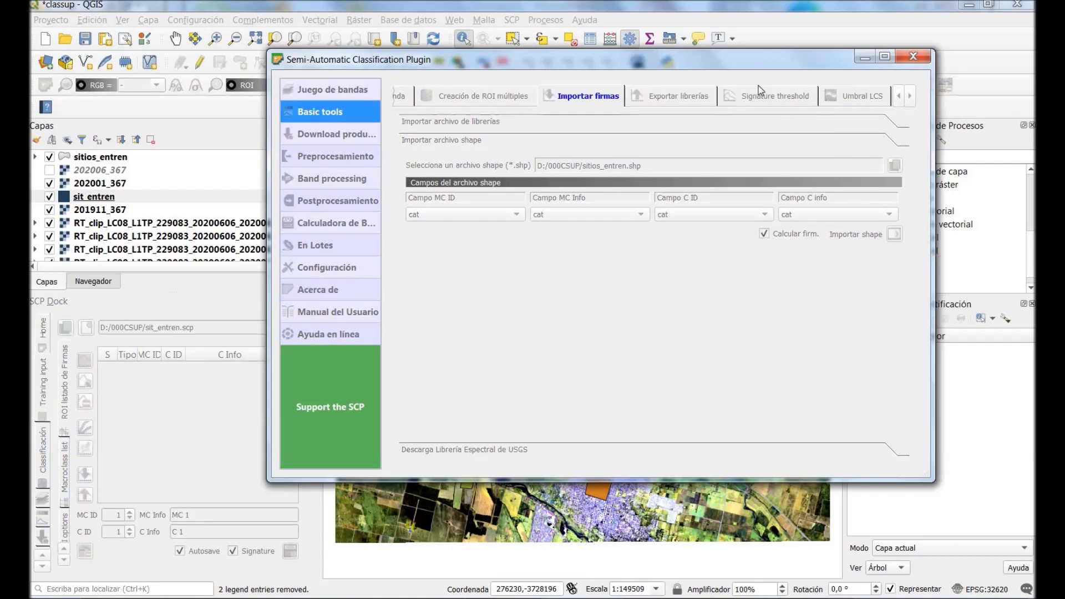
drag(741, 56, 818, 134)
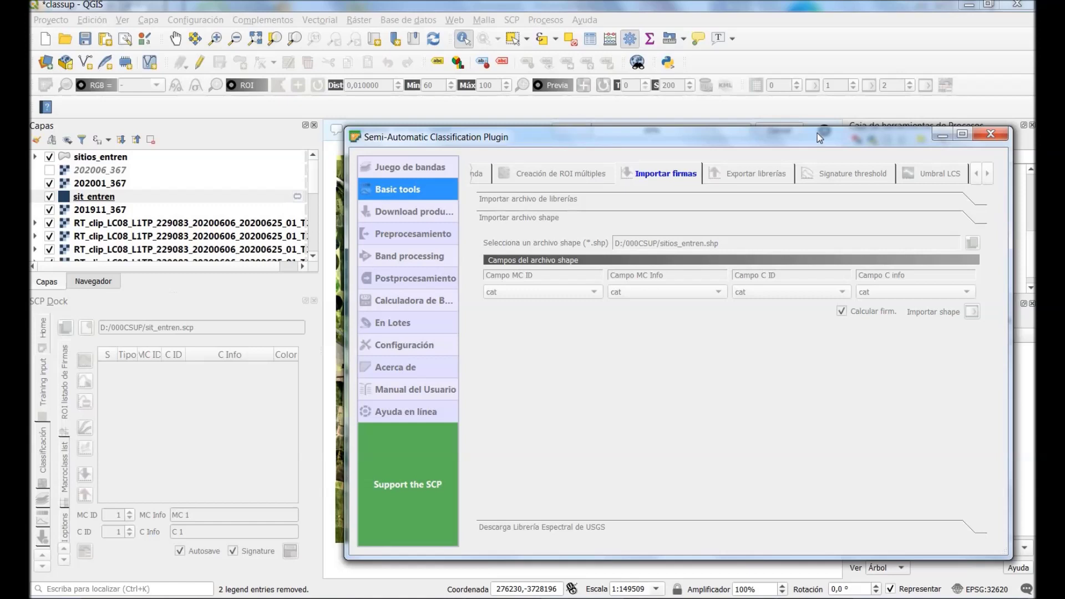
drag(818, 133, 824, 152)
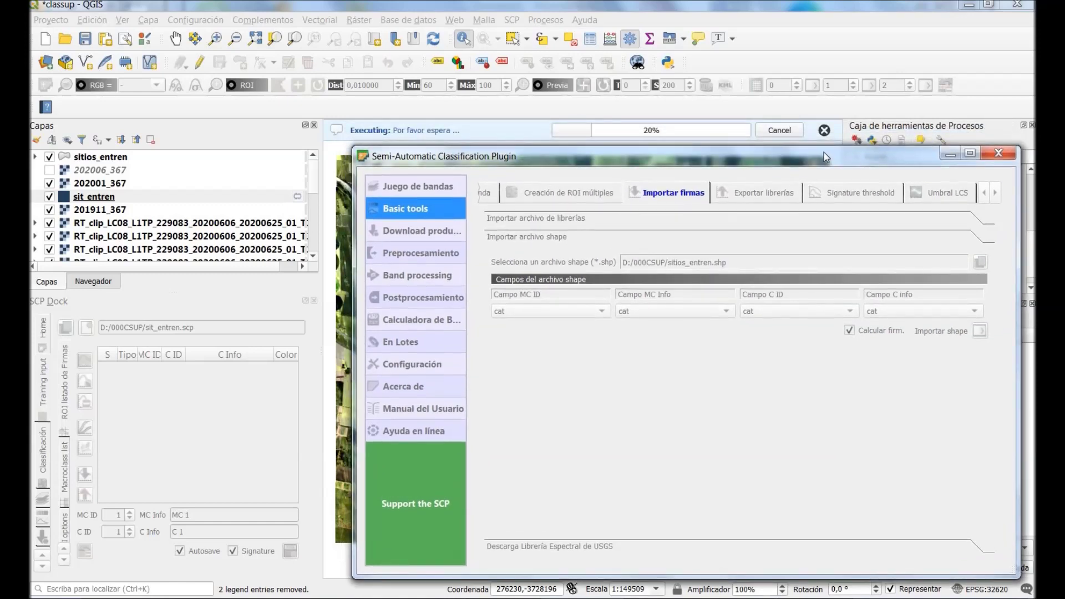
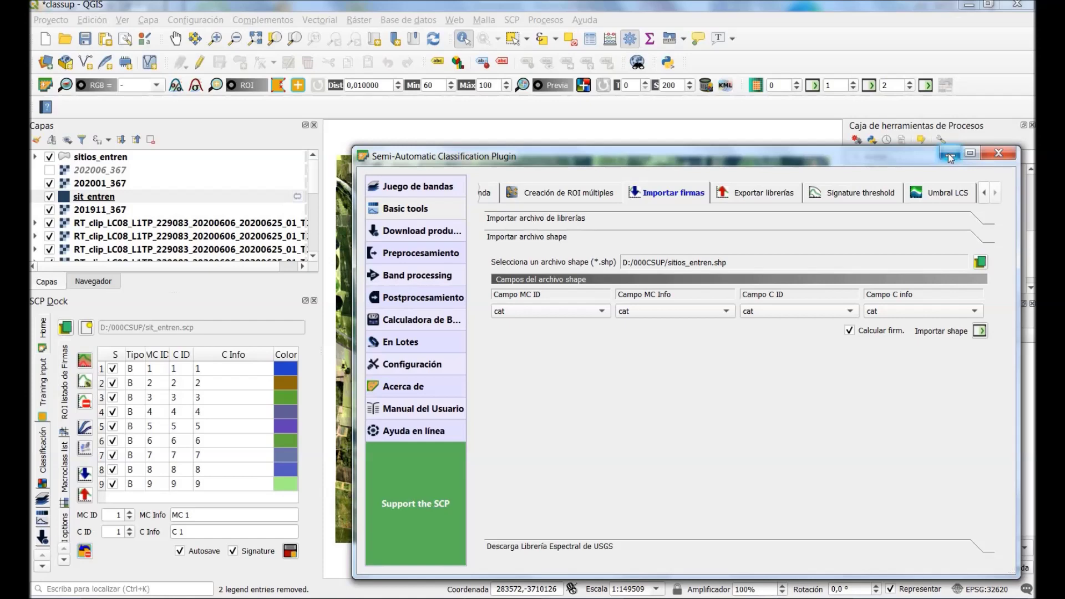
click(951, 157)
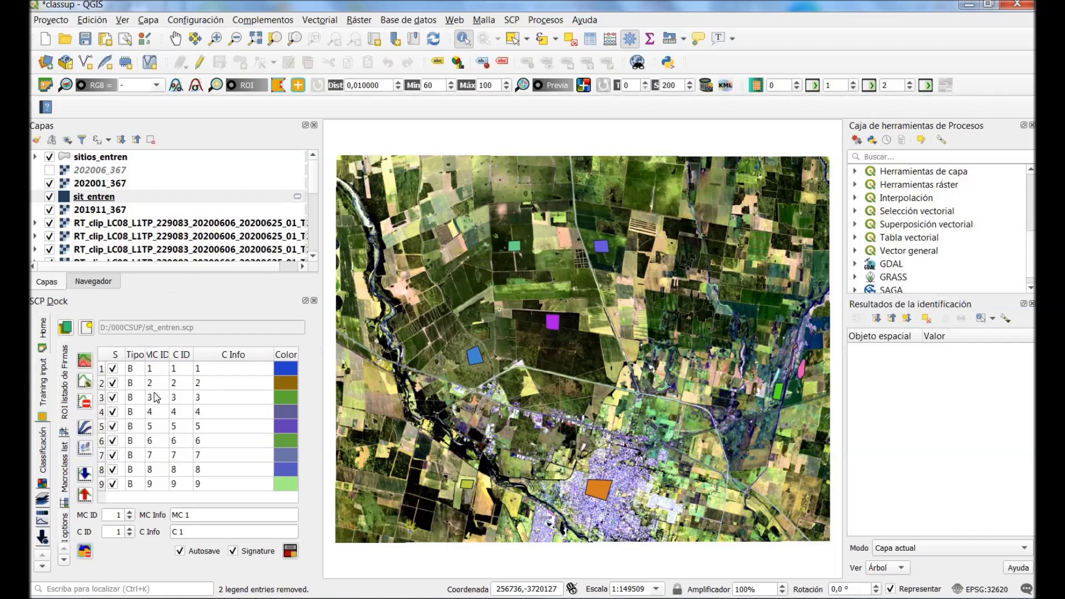
Plot the spectral signatures of all nine training classes and examine the enlarged signature graph before closing it
drag(185, 370, 185, 483)
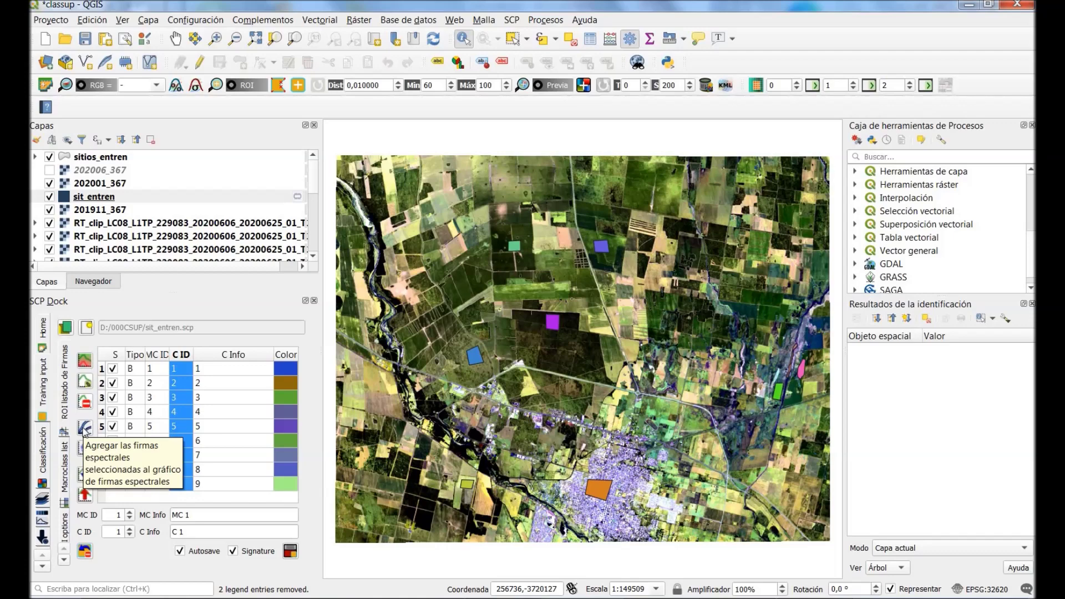
click(85, 429)
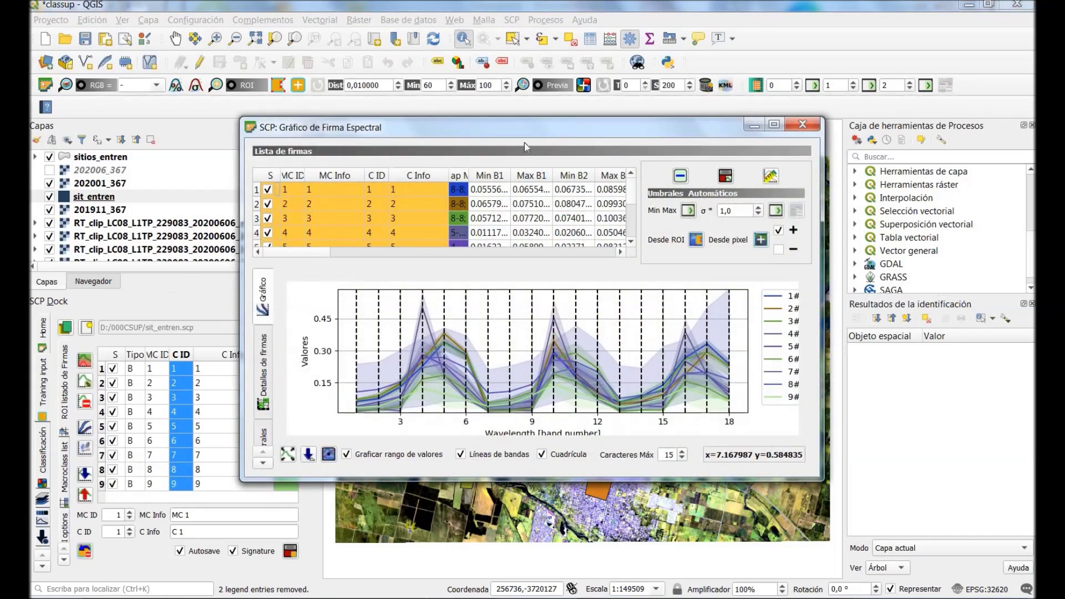
drag(506, 128, 401, 63)
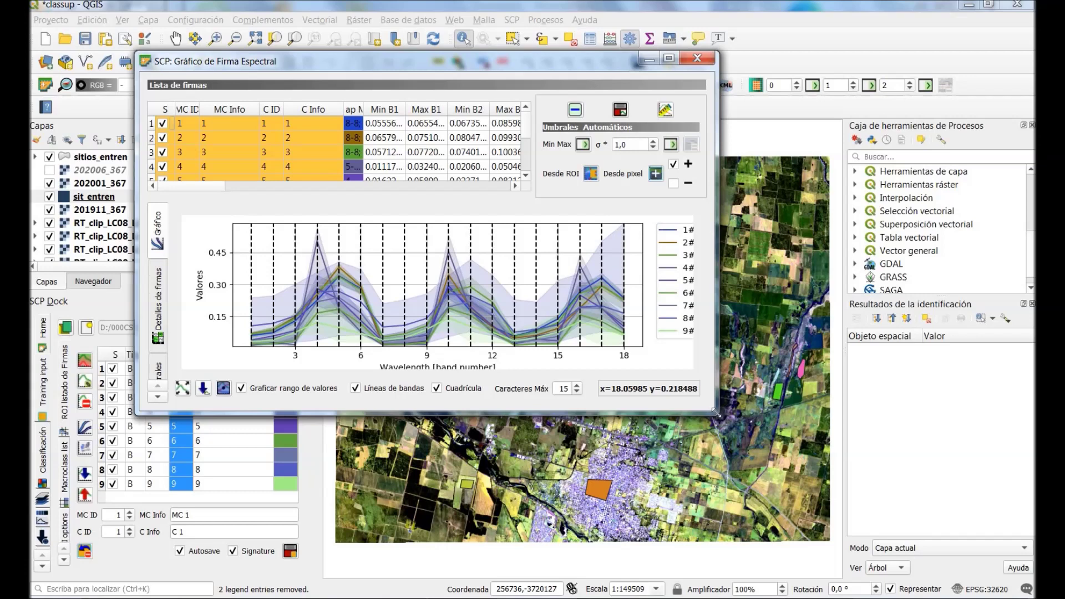
mouse_move(716, 413)
mouse_down()
mouse_move(857, 486)
mouse_move(911, 490)
mouse_up()
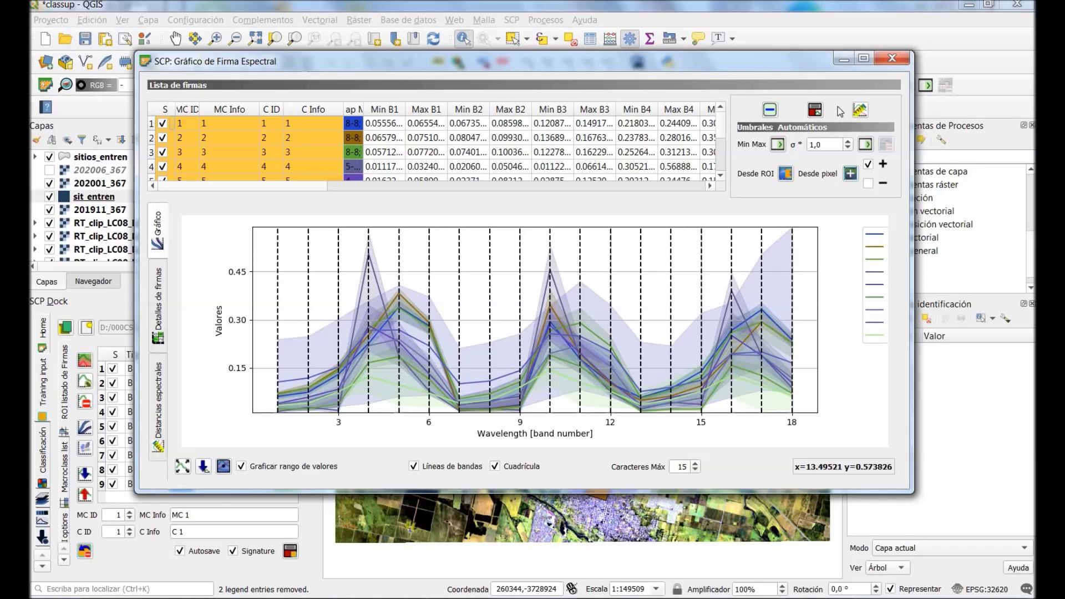
click(895, 60)
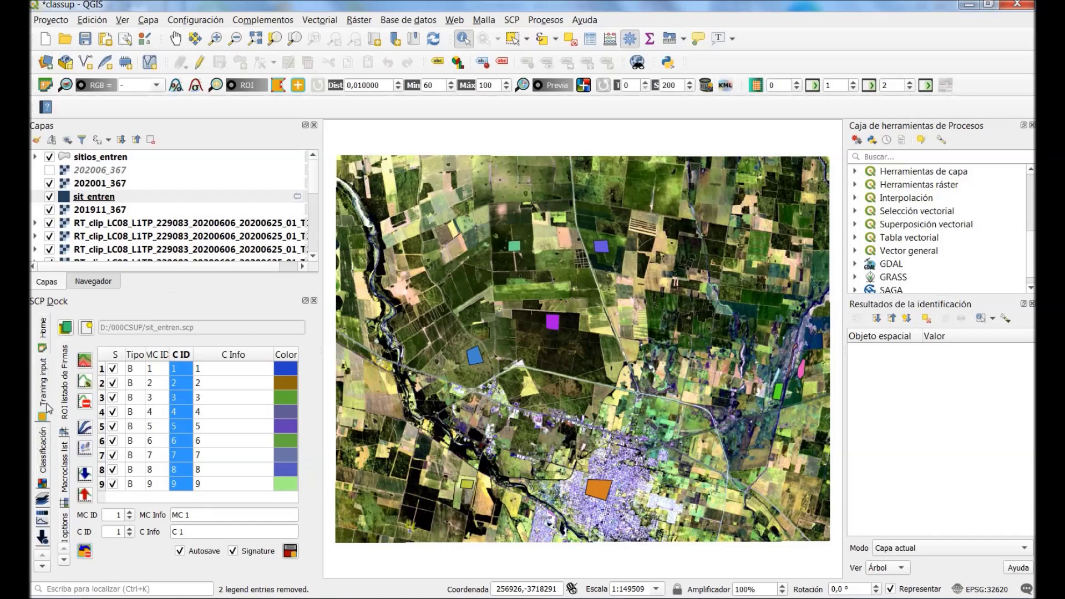
Select Distancia mínima as the classification algorithm, keeping C ID as the class identifier
click(44, 451)
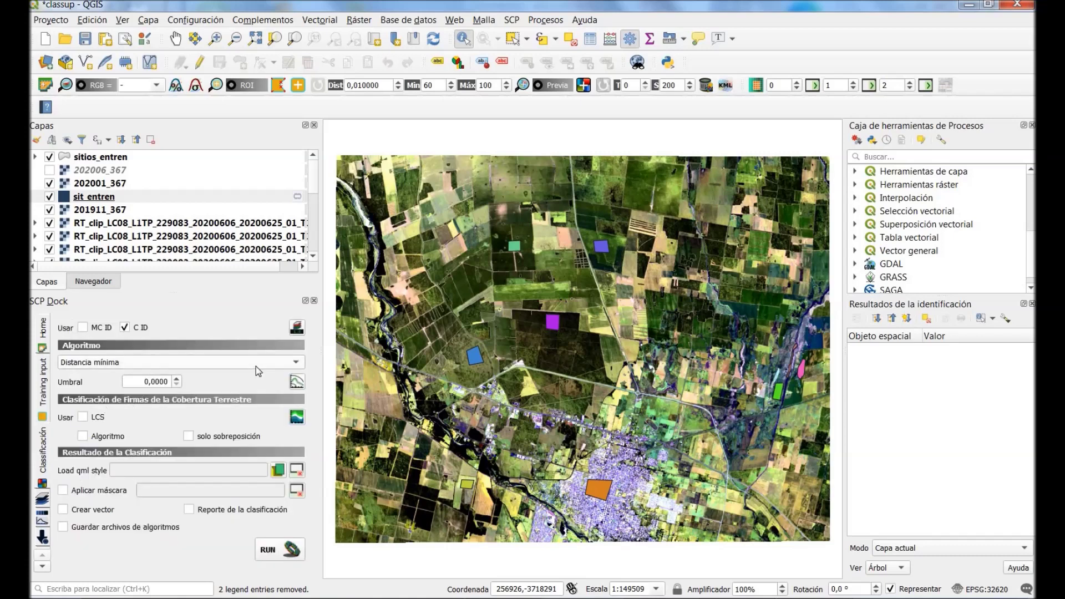
click(299, 361)
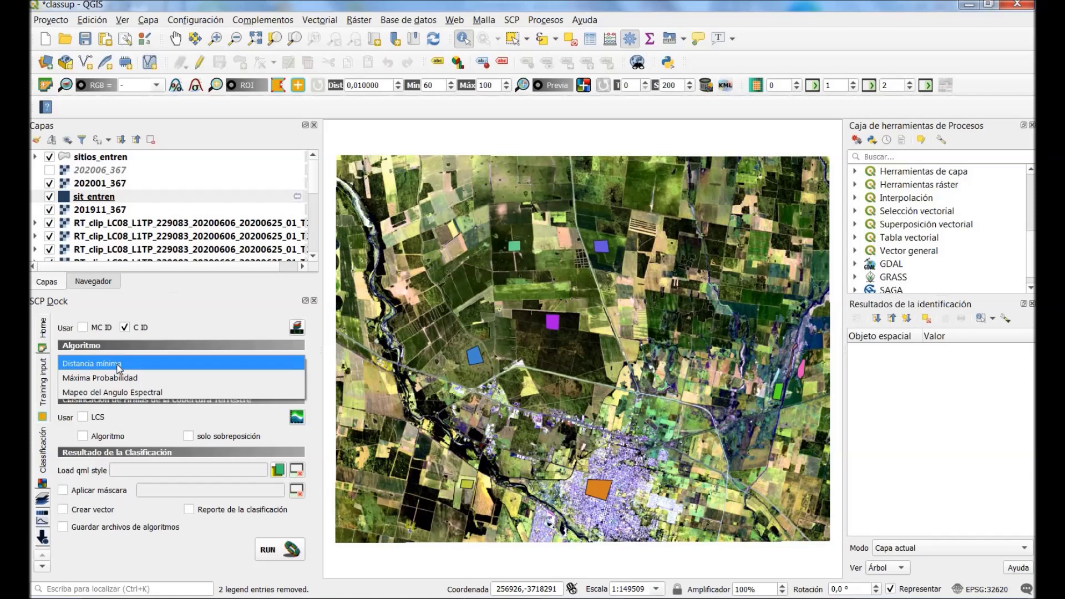
click(118, 366)
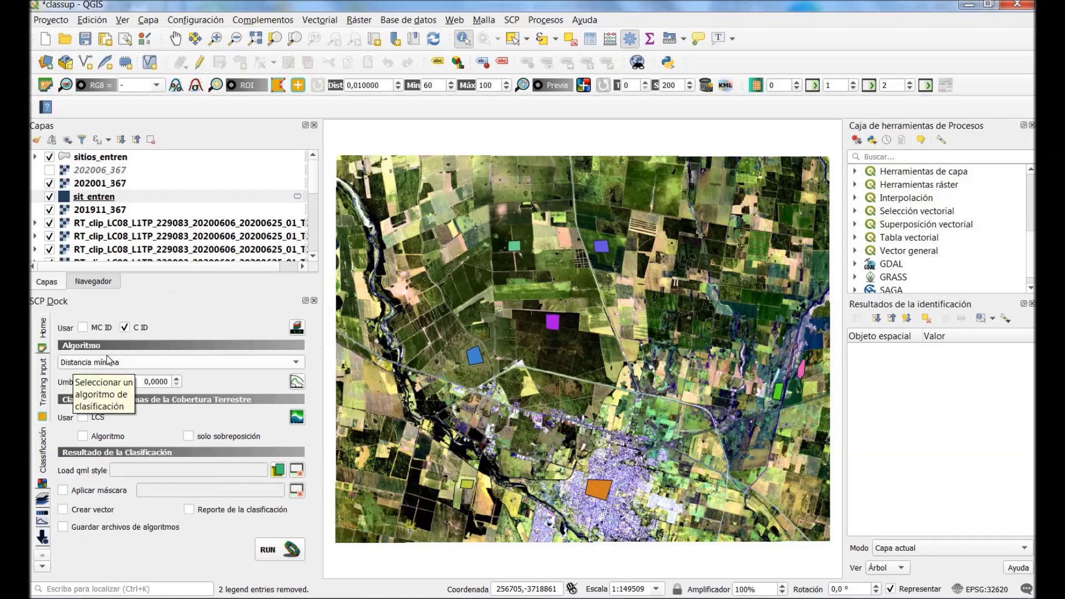
Run the minimum distance classification and save the result as DistMin in the 000CSUP folder
click(277, 553)
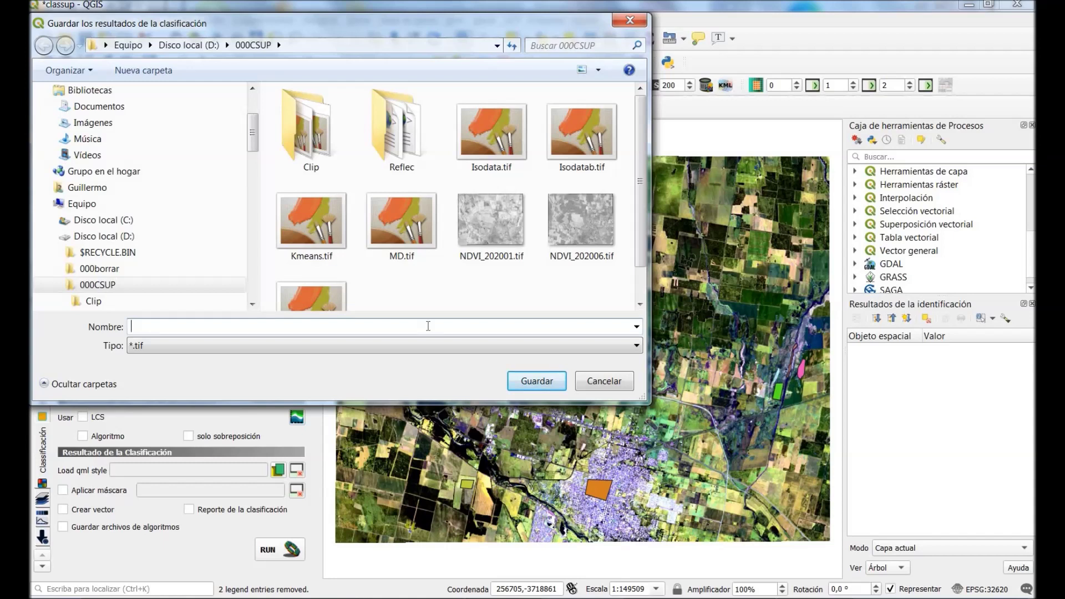
text(DistMin)
key(Tab)
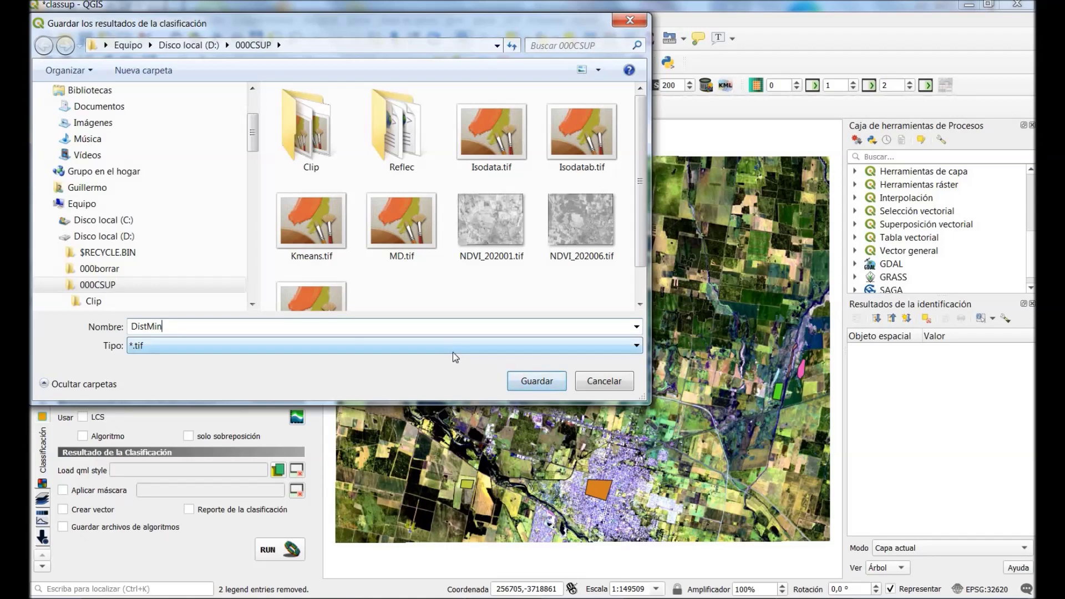
click(191, 326)
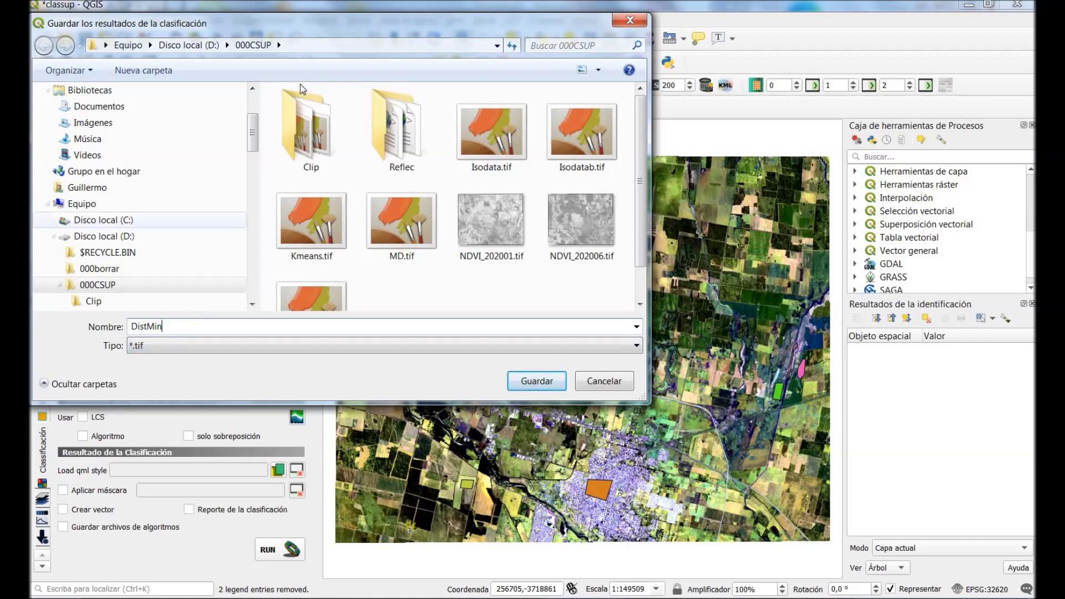
drag(314, 39, 570, 69)
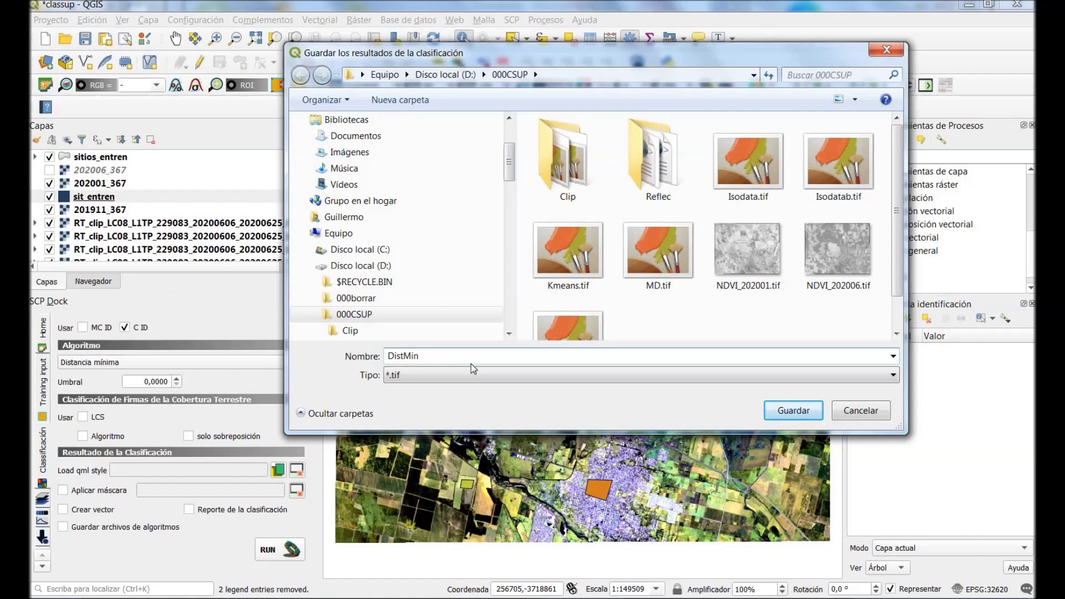
click(805, 411)
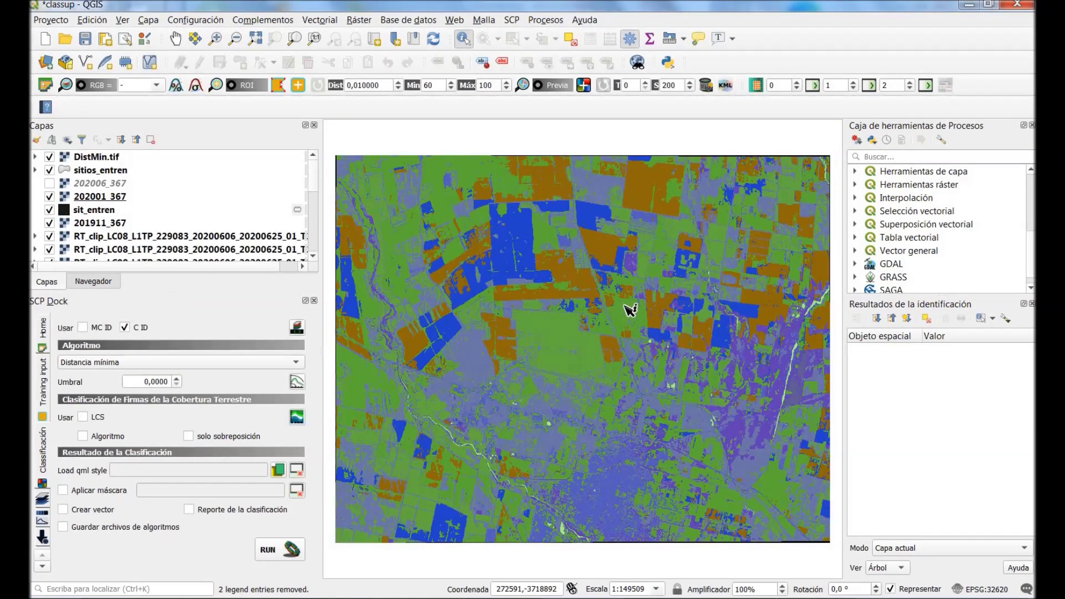
Expand the legend of the DistMin.tif layer to review its class colors, and collapse it again
click(35, 157)
drag(314, 174, 314, 192)
scroll(274, 190, up, 1)
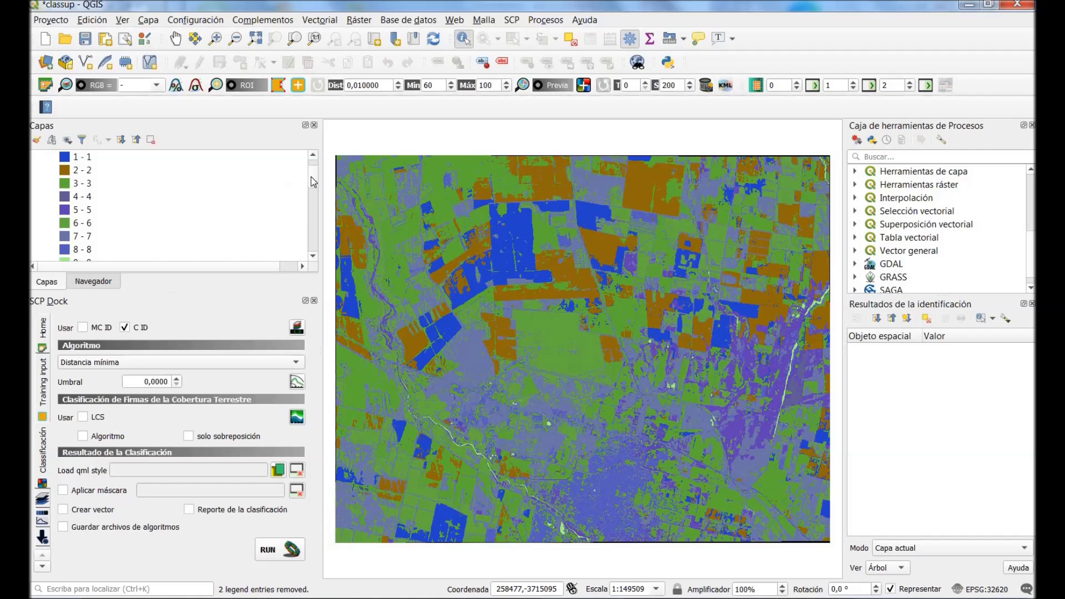
mouse_move(311, 176)
mouse_down()
mouse_move(310, 187)
mouse_move(308, 179)
mouse_up()
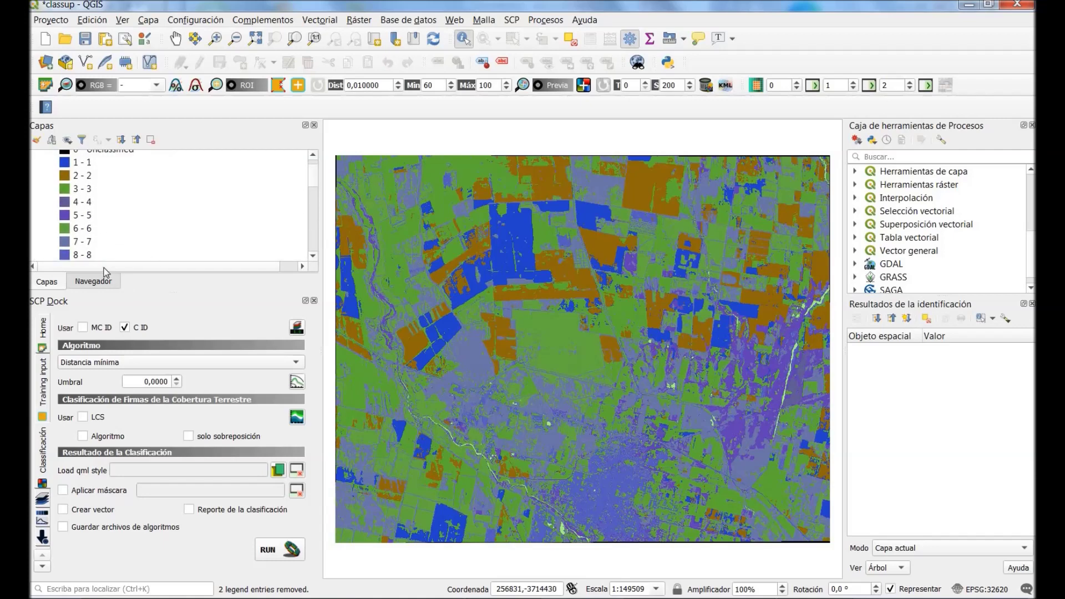
drag(312, 183, 308, 164)
click(36, 158)
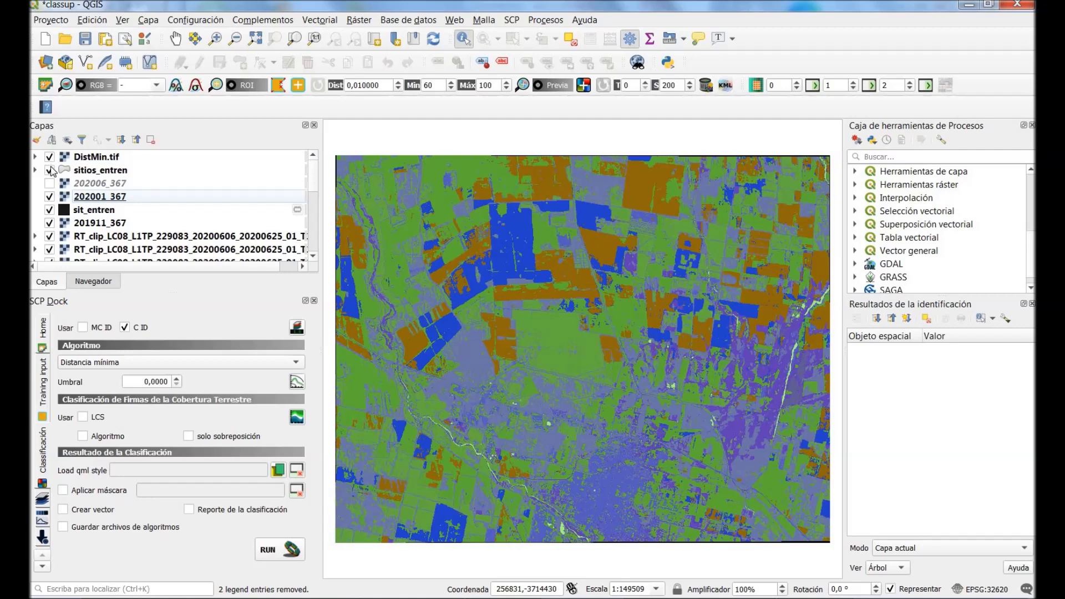
Hide the sitios_entren, DistMin.tif and 202001_367 layers to expose the 201911_367 image
click(51, 172)
click(49, 159)
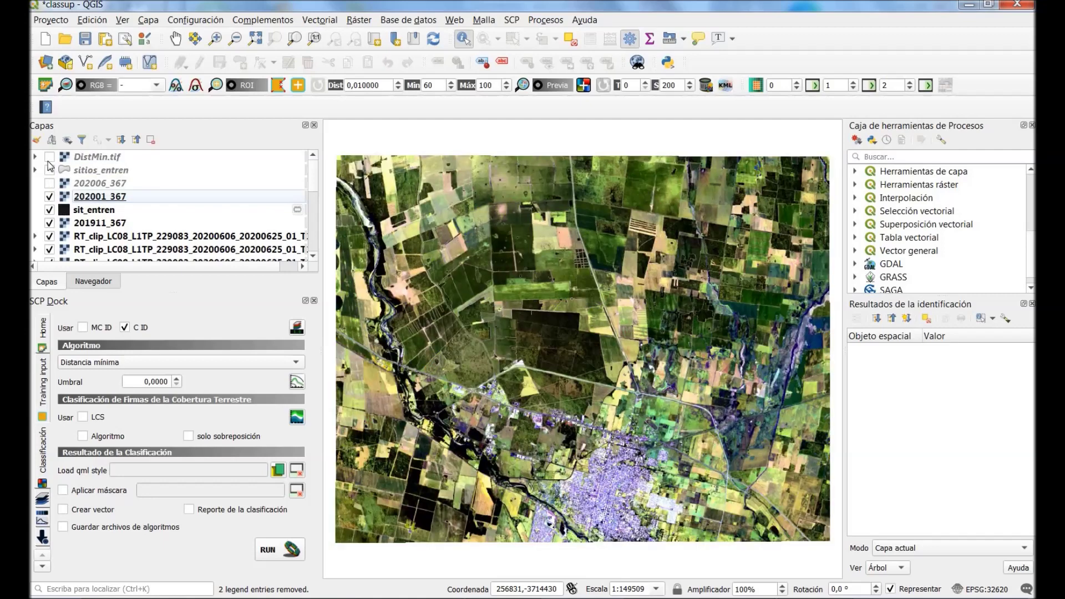
click(49, 158)
click(50, 158)
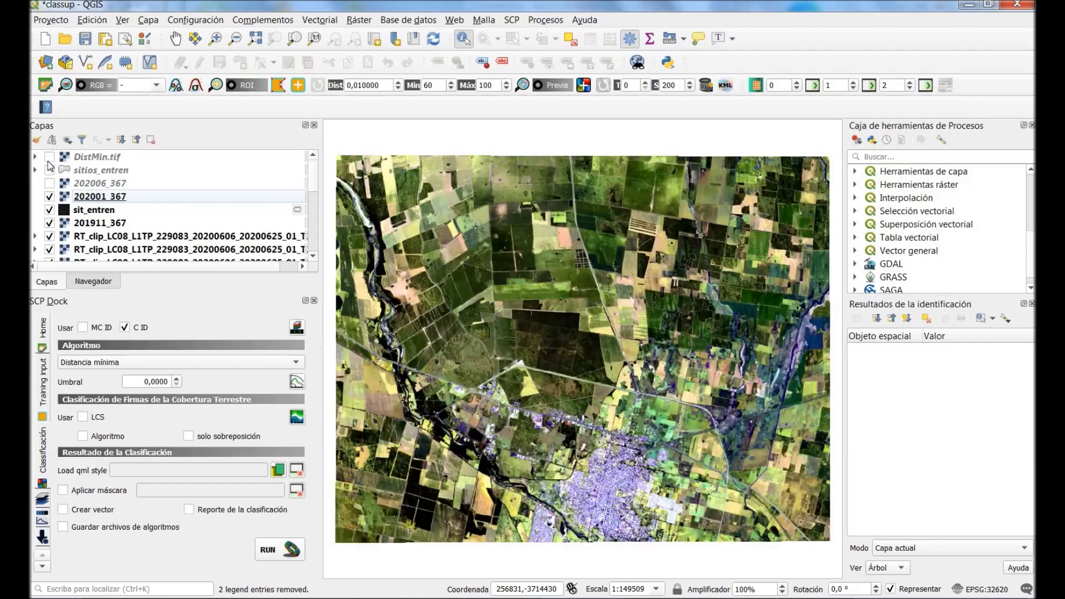
click(49, 197)
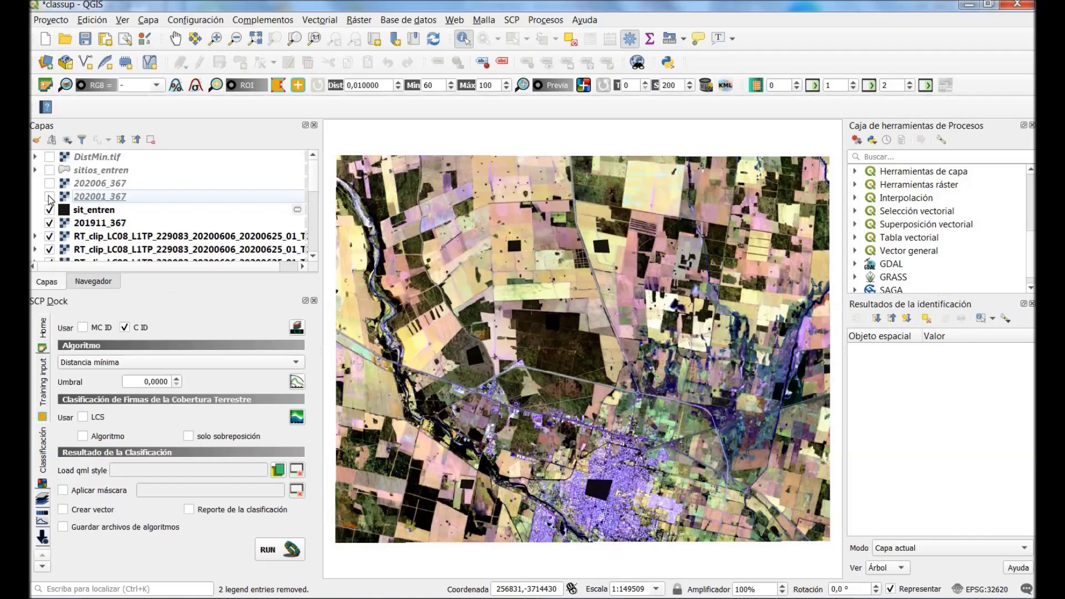
Compare the DistMin.tif classification with the 201911_367 image by repeatedly switching the classified layer's visibility
click(49, 158)
click(50, 158)
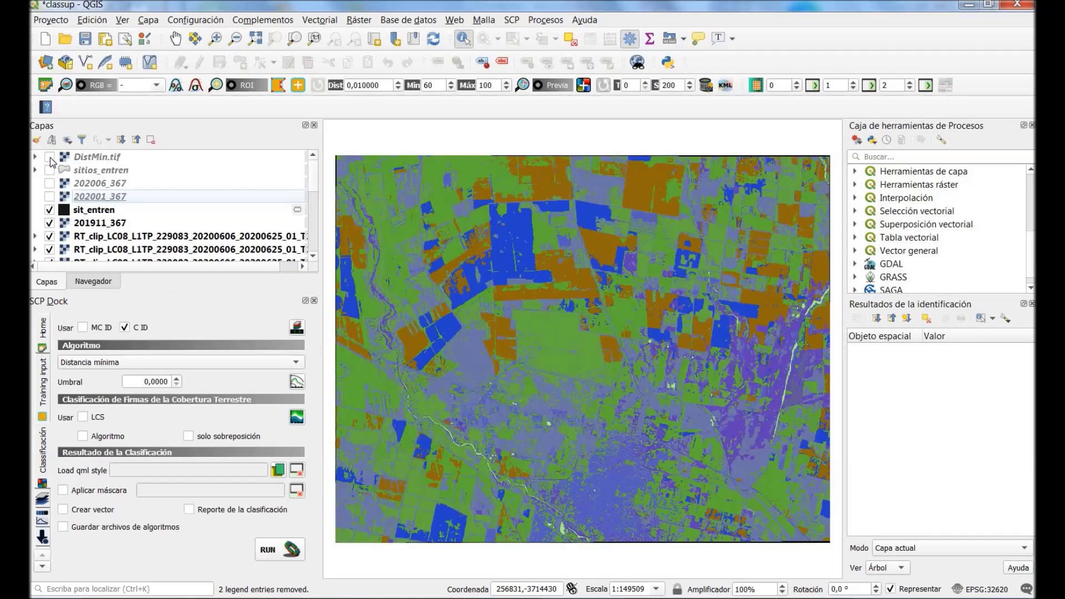
click(50, 158)
click(50, 158)
click(50, 158)
click(50, 158)
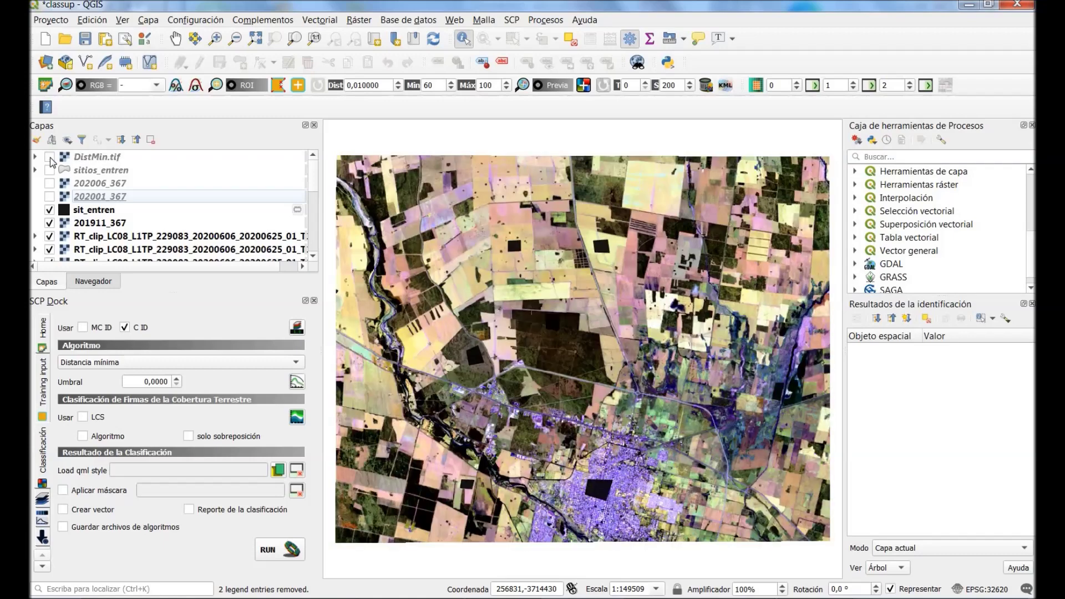
click(50, 158)
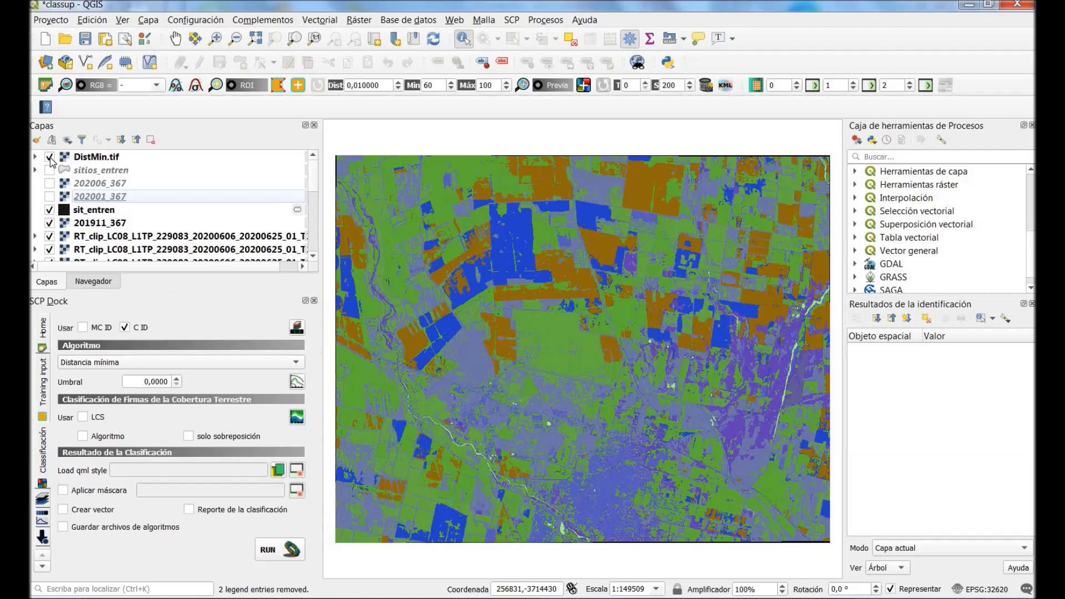
click(50, 158)
click(50, 158)
click(50, 158)
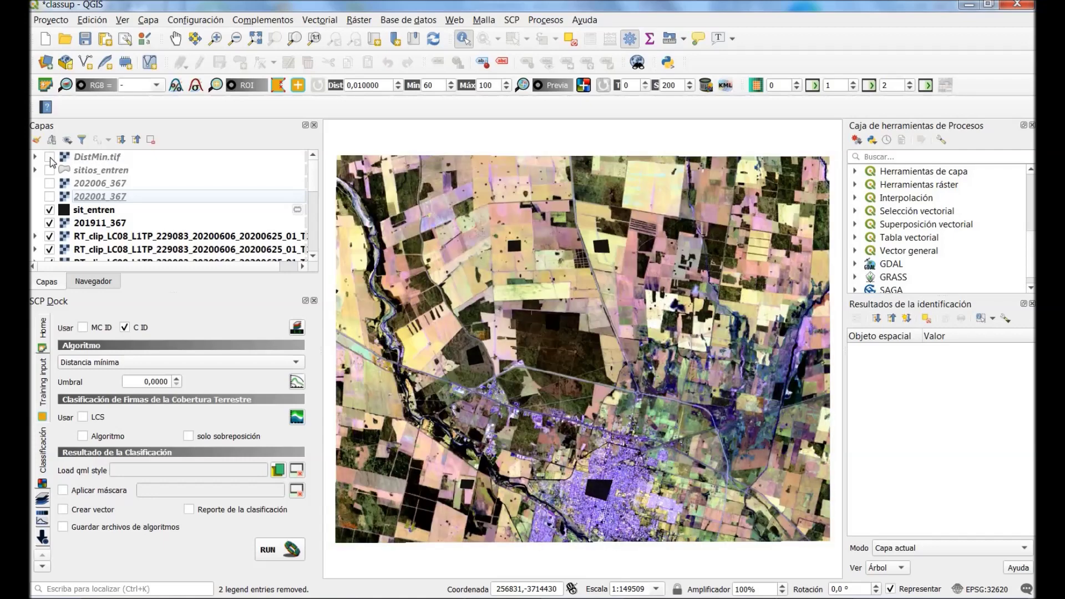
click(50, 158)
click(49, 158)
click(50, 158)
click(49, 159)
click(49, 158)
click(50, 158)
click(49, 158)
click(49, 158)
click(49, 158)
click(49, 158)
click(50, 158)
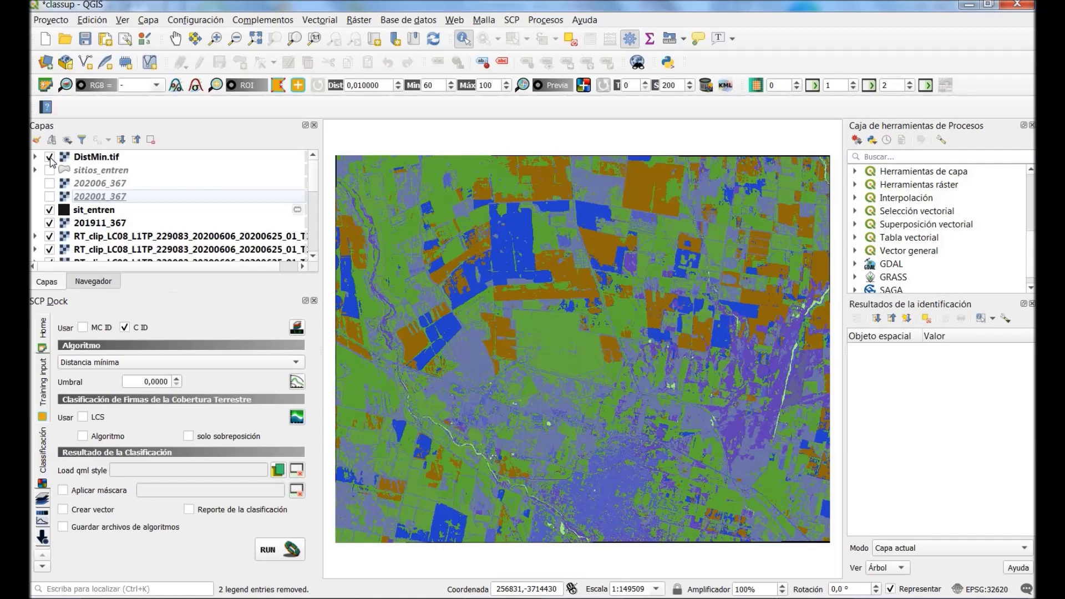
Identify the DistMin.tif class values in the large central green patch and a southwestern parcel, checking them against the image beneath
click(35, 157)
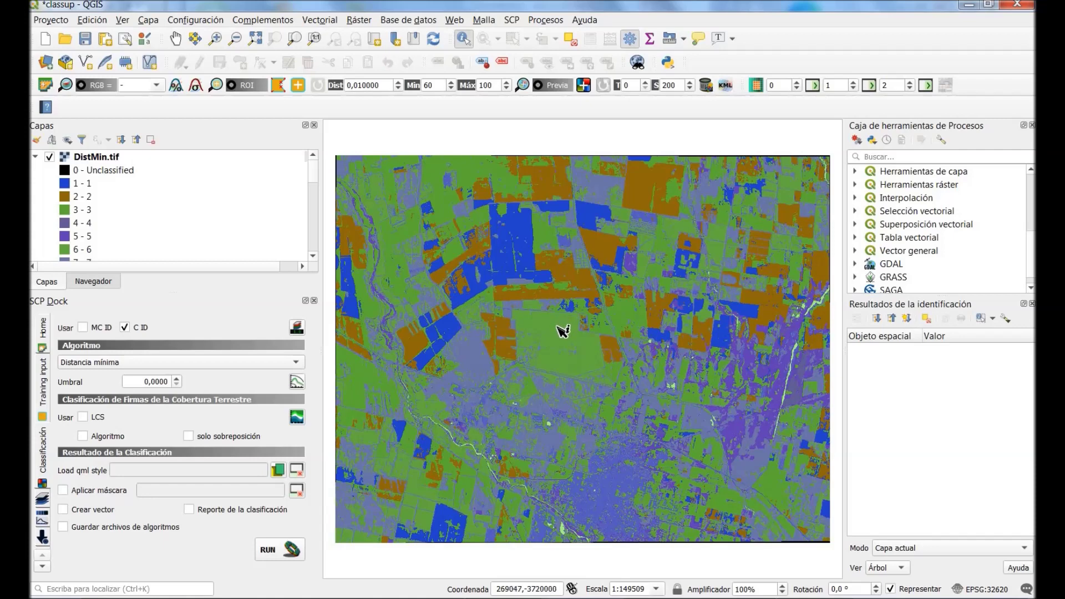
click(127, 159)
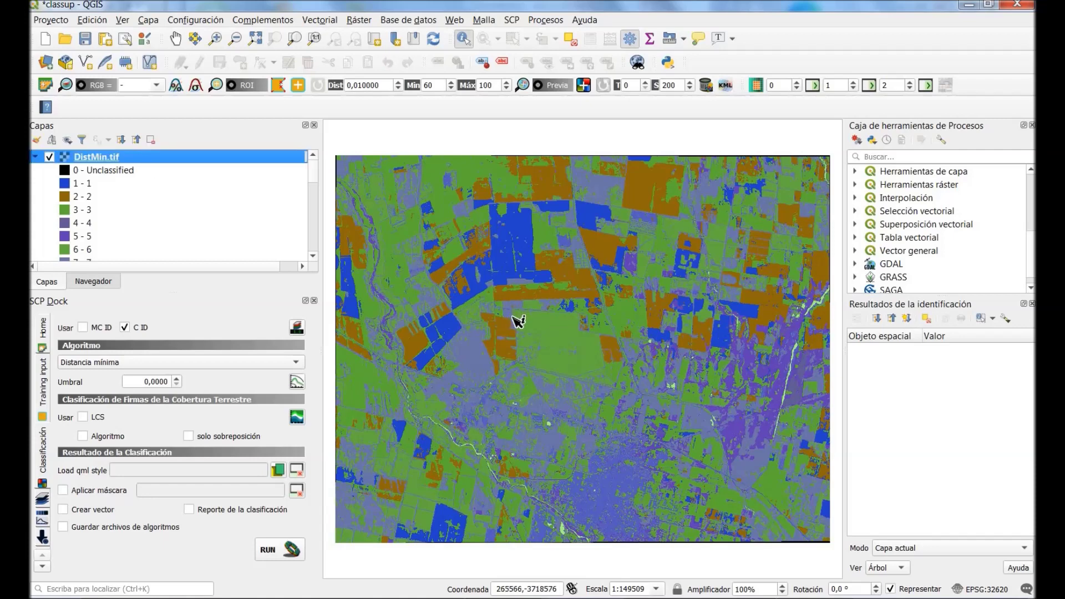
click(563, 339)
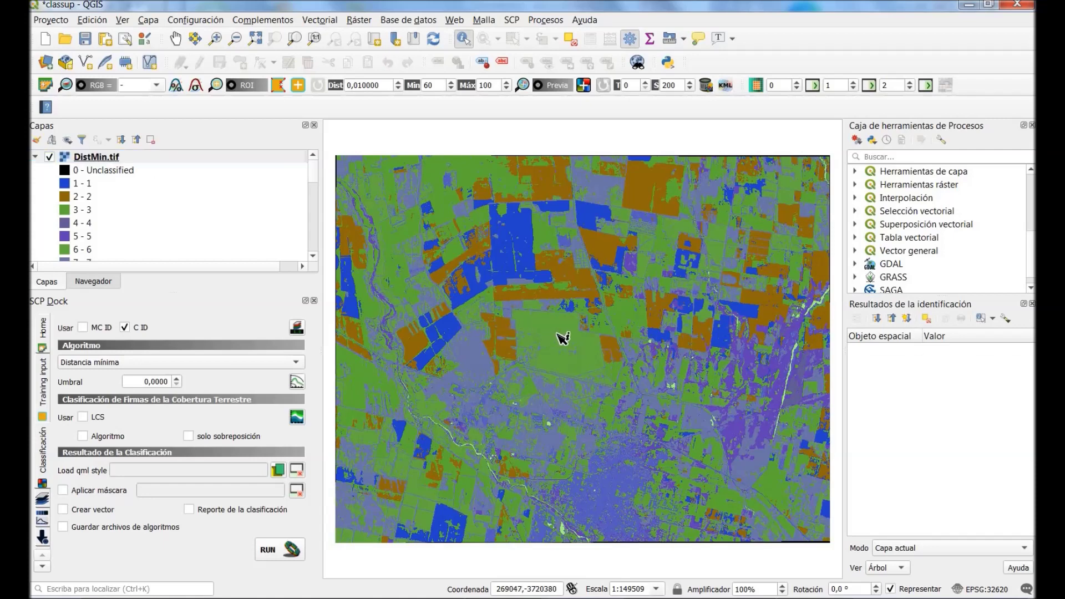
click(410, 445)
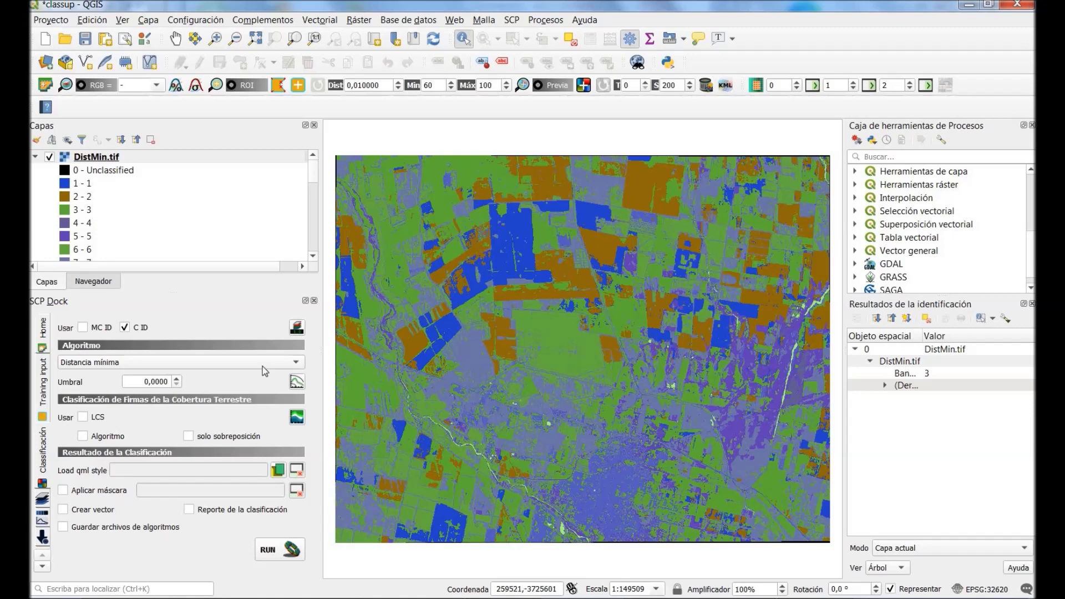
click(51, 159)
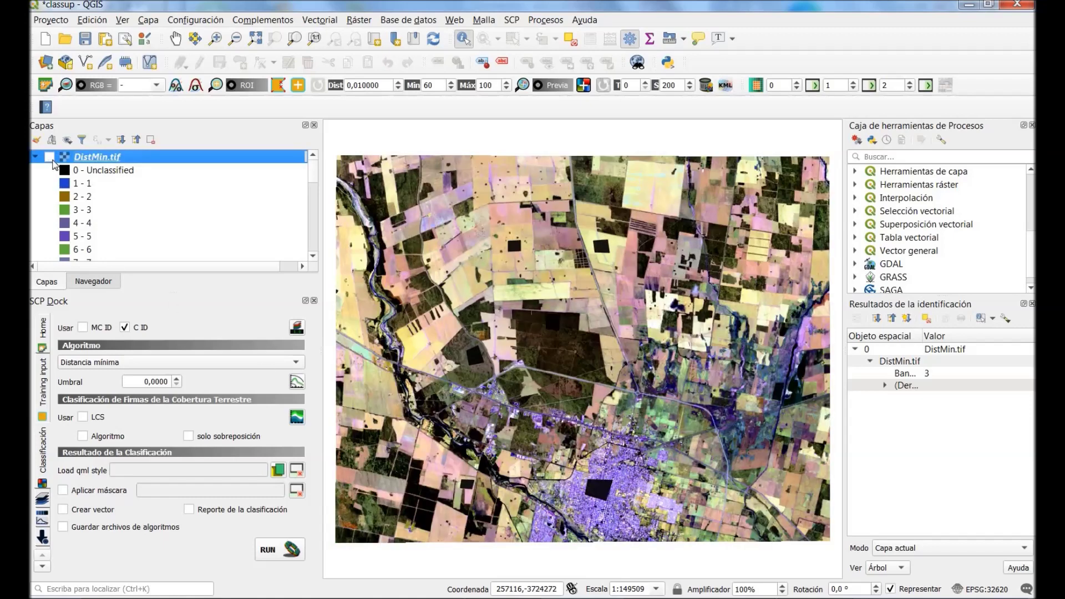
key(space)
click(412, 444)
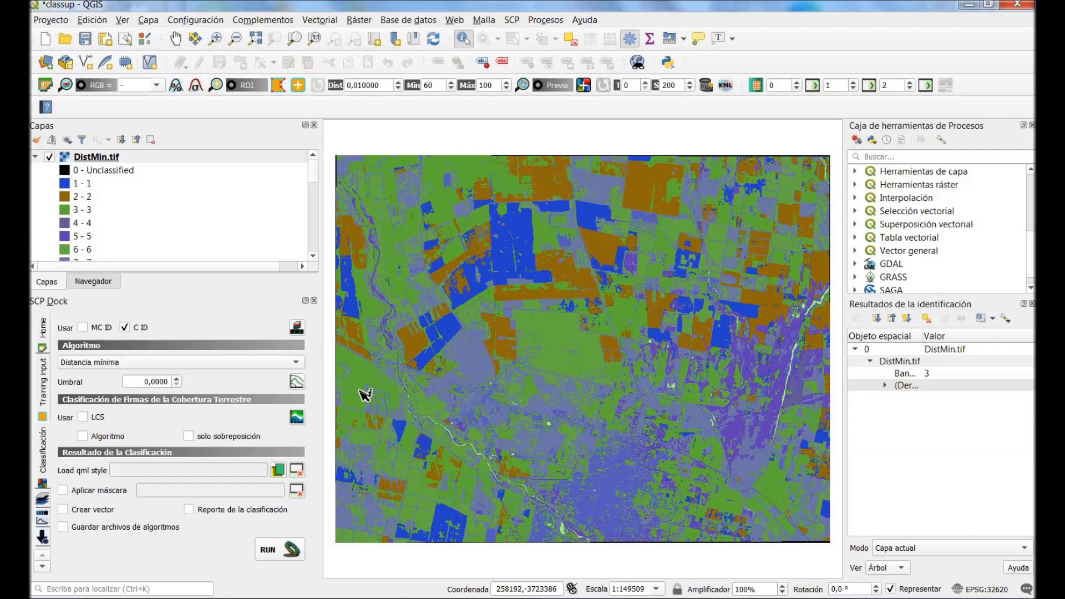
click(50, 158)
click(49, 157)
In the DistMin.tif layer symbology, change the color of class 1 to red (#ca1429)
right_click(91, 159)
click(135, 388)
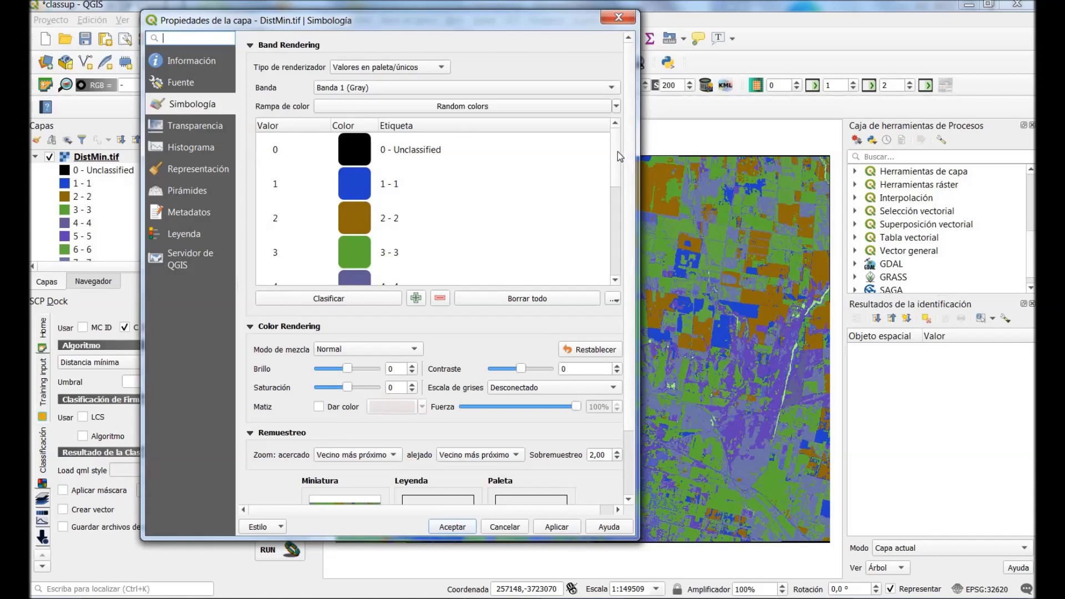
double_click(350, 189)
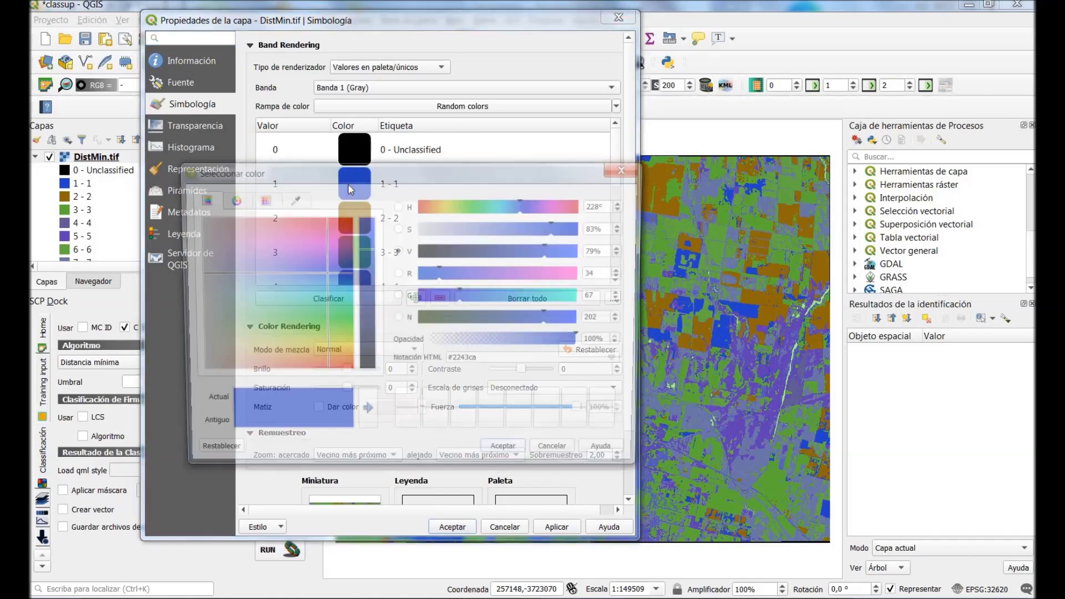
click(335, 221)
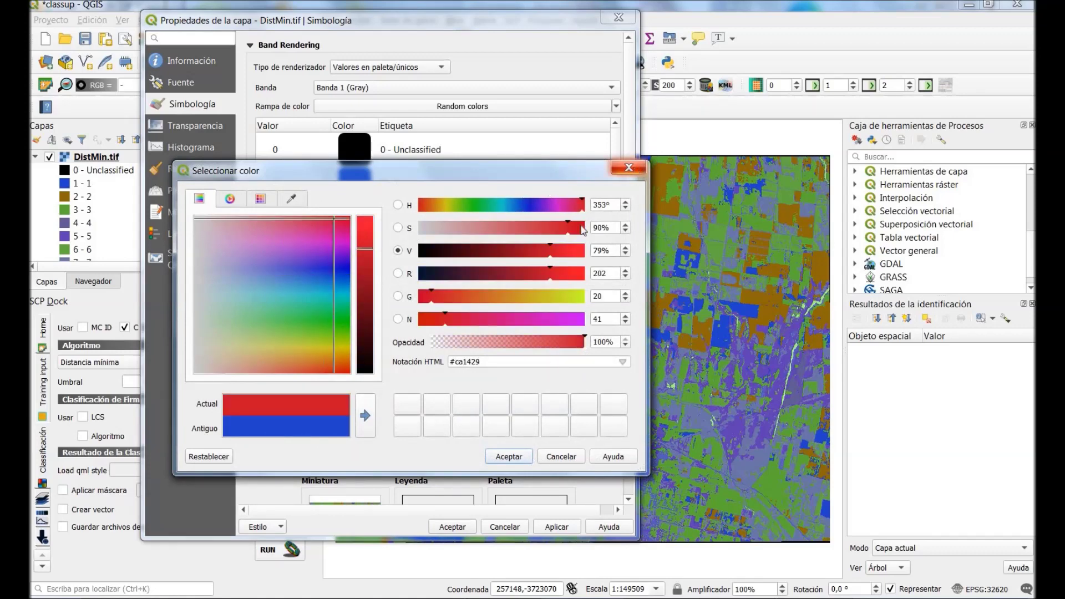
click(508, 457)
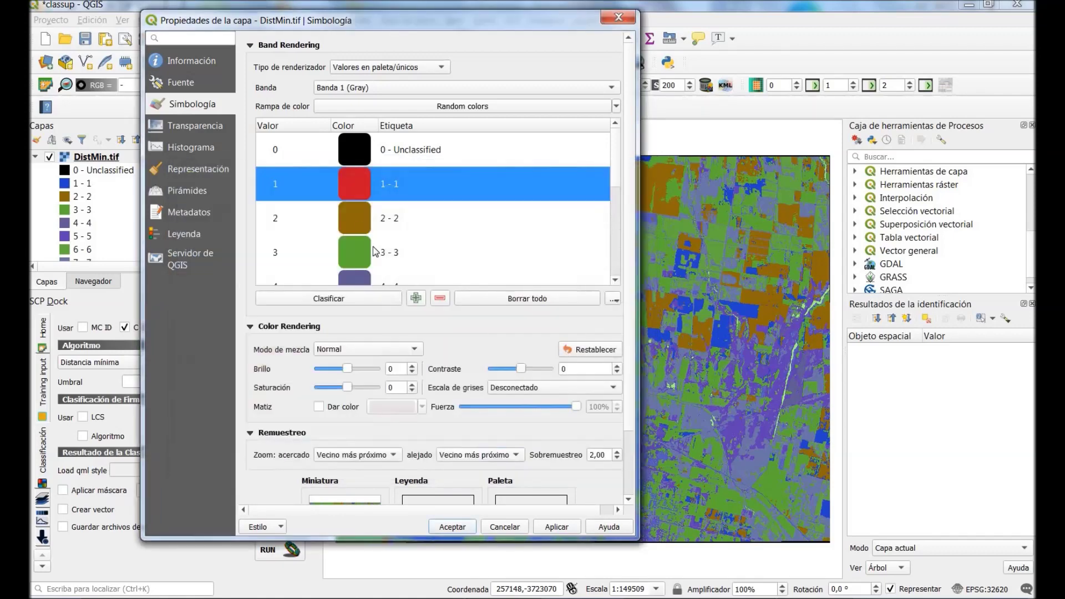
Change the color of class 2 to dark red (#901012) and class 3 to a medium red
double_click(351, 208)
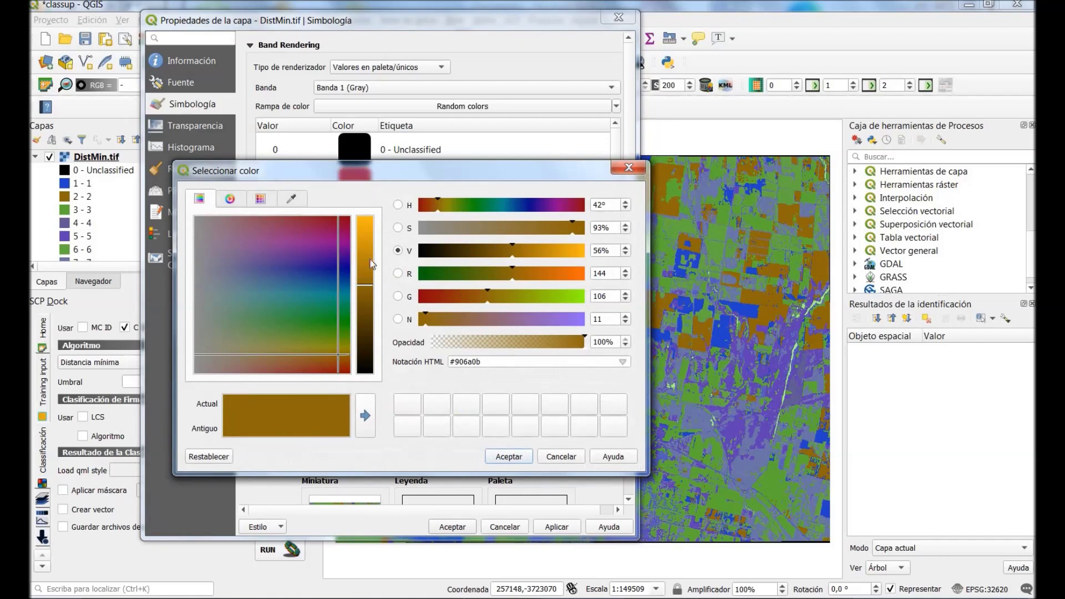
click(338, 224)
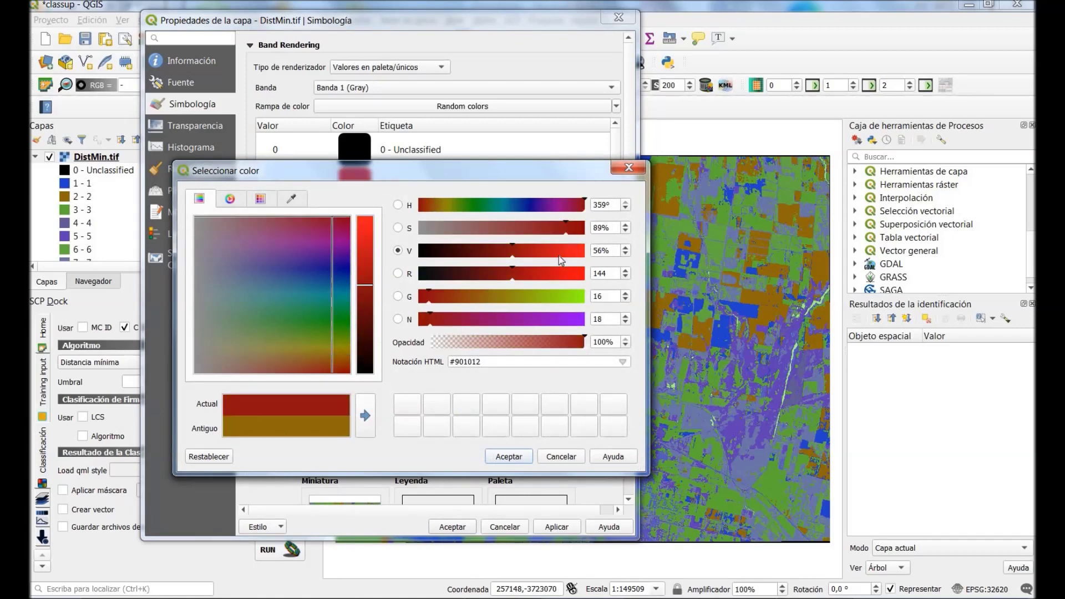
click(516, 457)
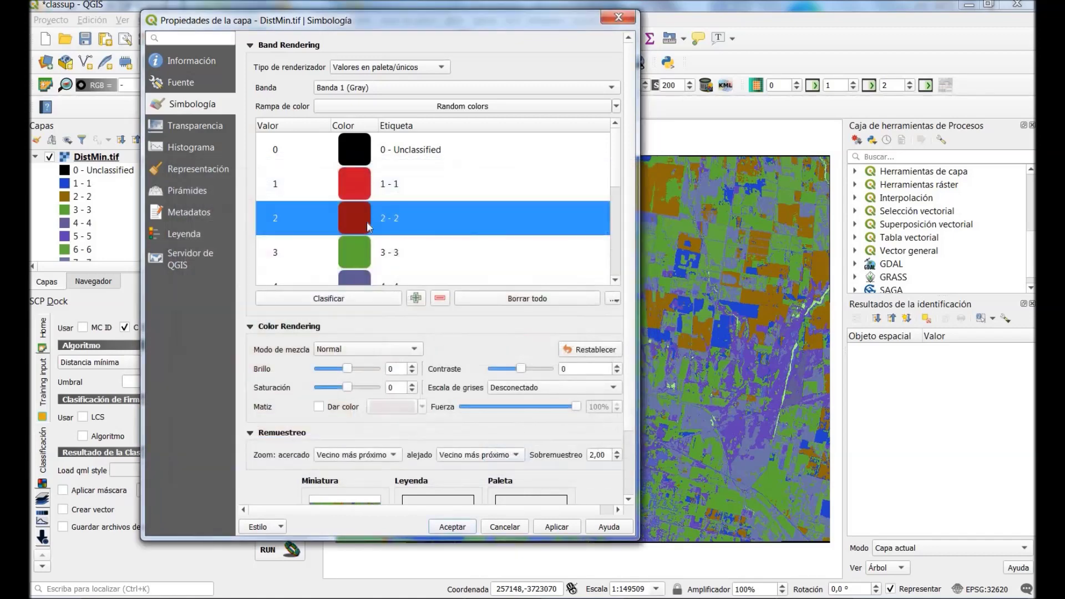
double_click(360, 251)
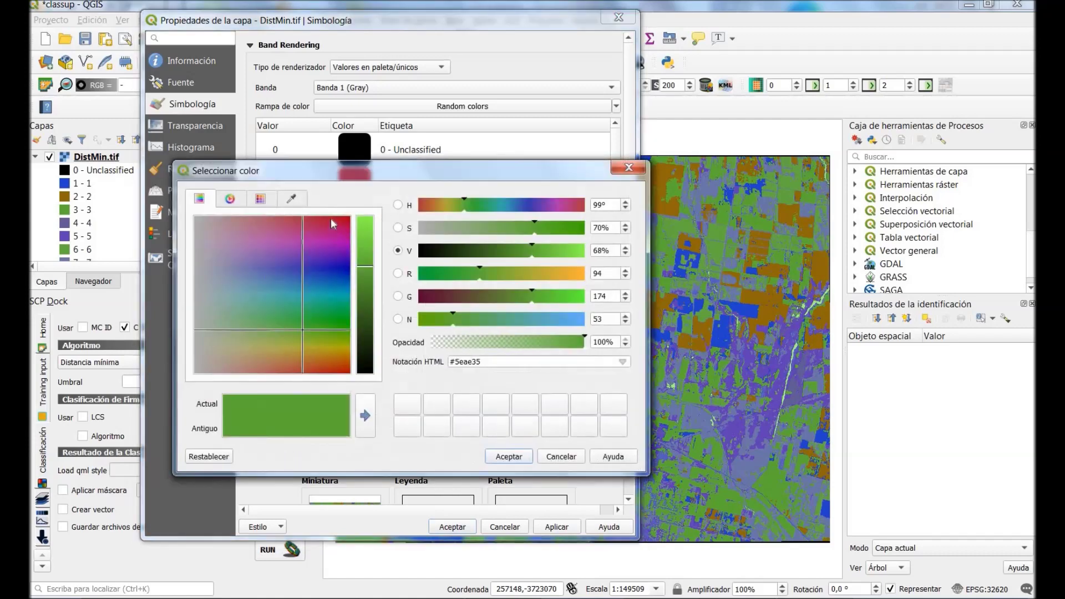
click(335, 225)
click(509, 456)
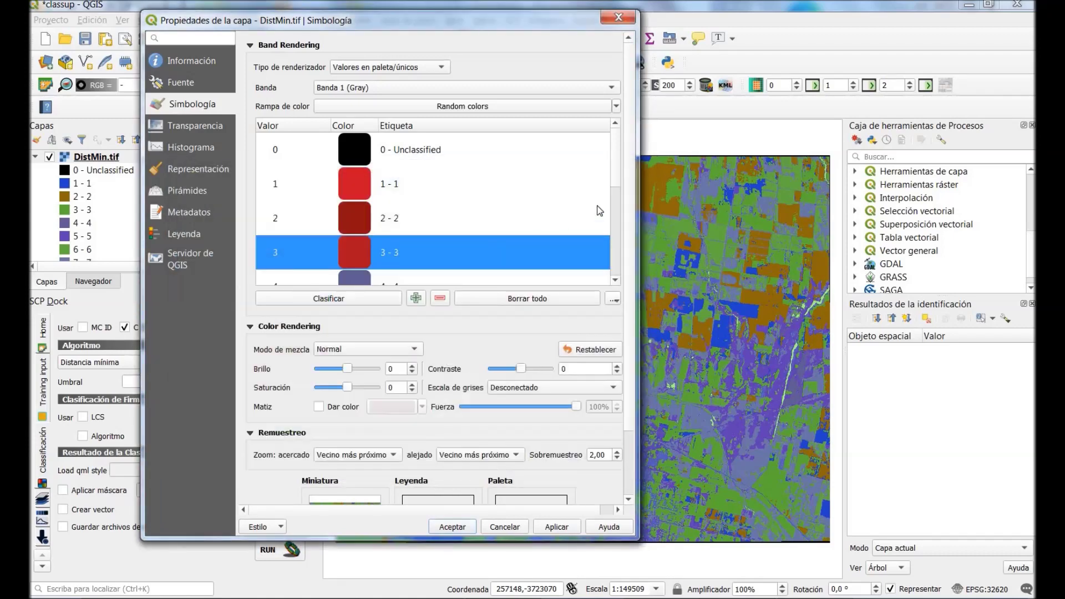
Change the color of class 4 to light green (#79ff92) at full brightness
drag(615, 177, 617, 216)
click(353, 192)
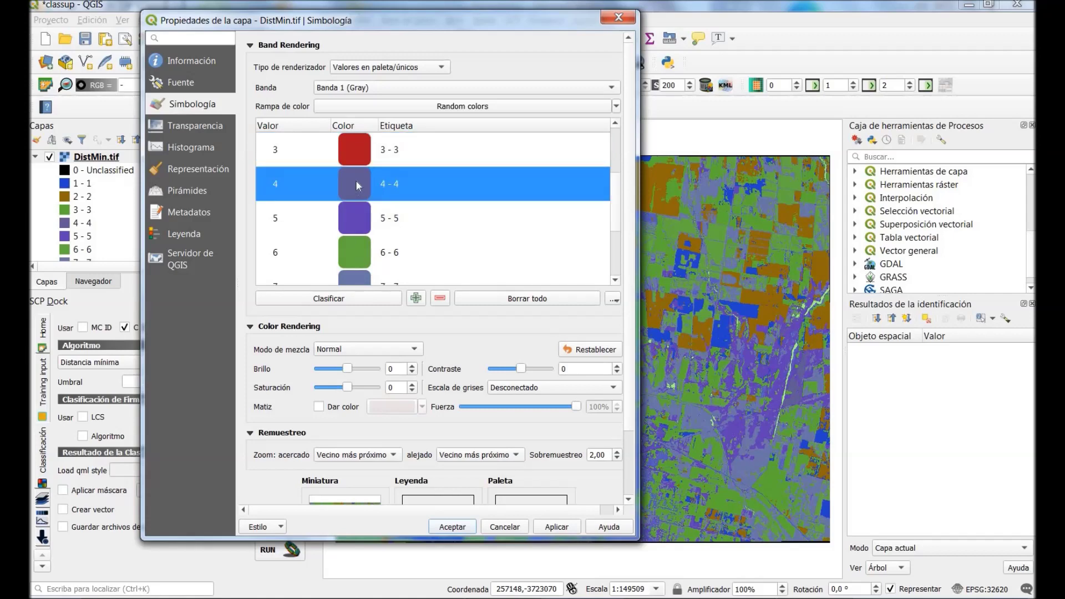
double_click(355, 181)
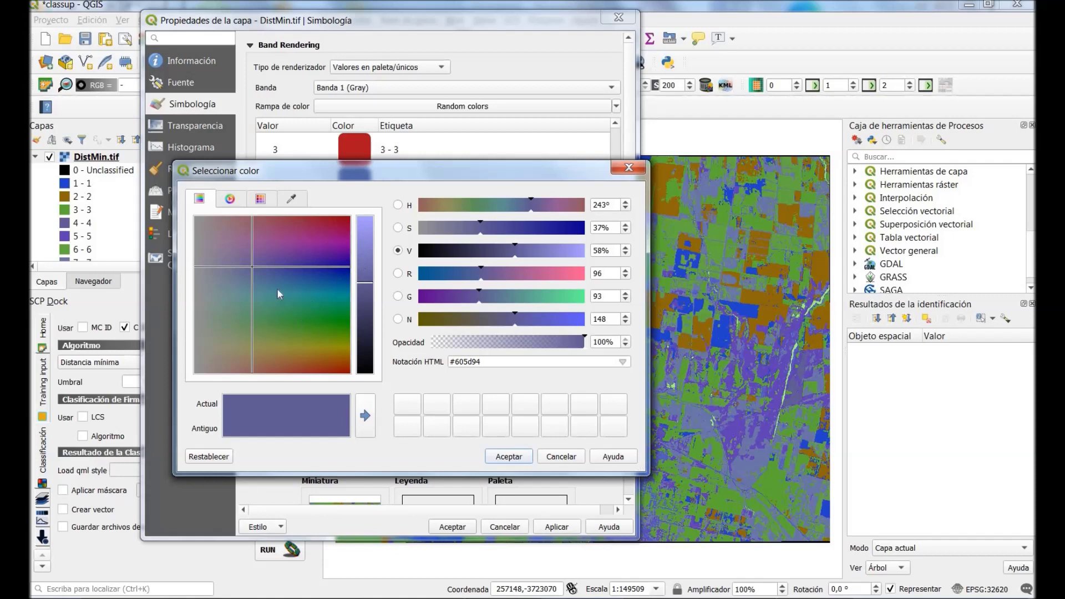
drag(372, 285, 365, 217)
click(266, 308)
drag(268, 312, 284, 321)
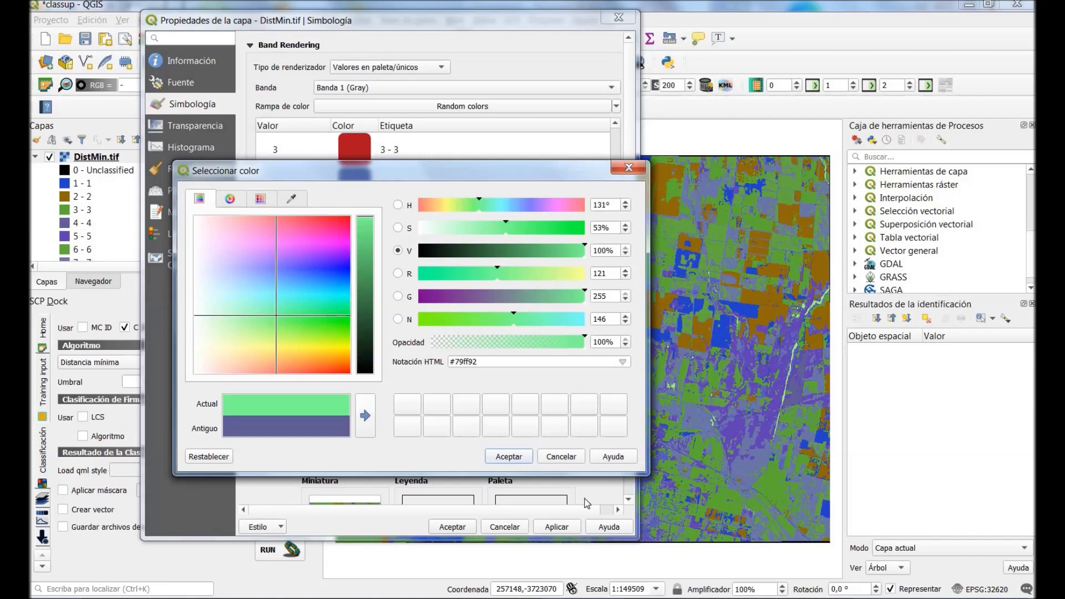
click(509, 457)
Recolor class 5 in a bright green close to the shade of class 4
double_click(355, 213)
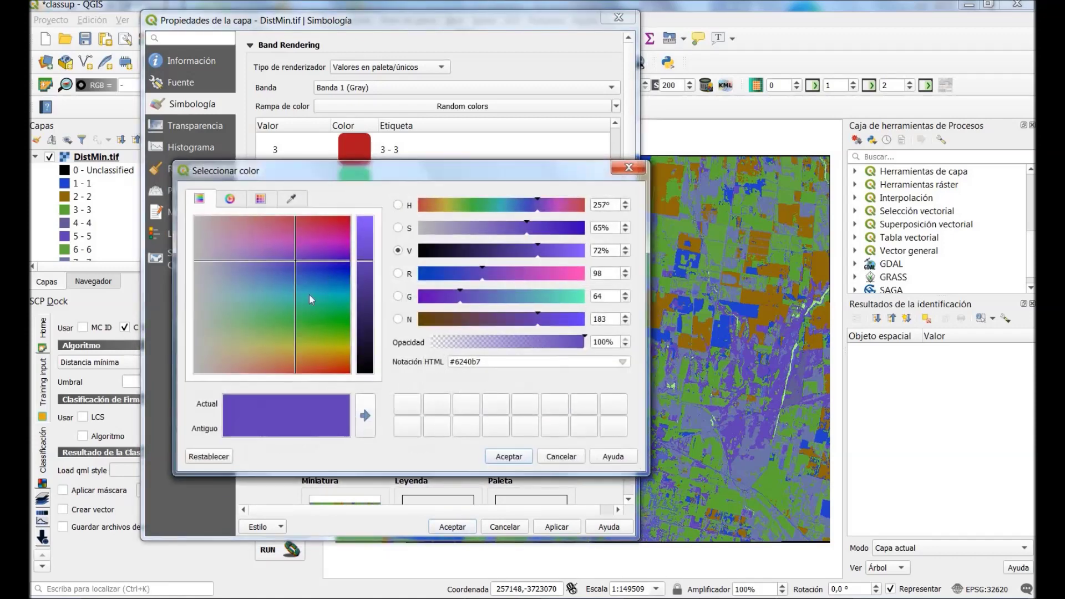
drag(281, 311, 276, 305)
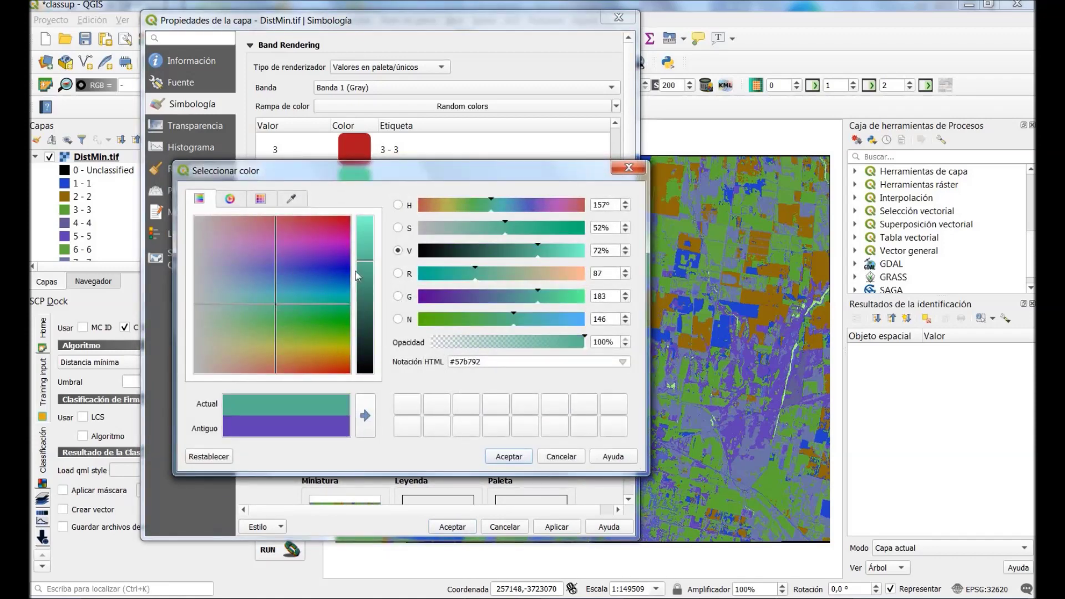
drag(364, 261, 364, 217)
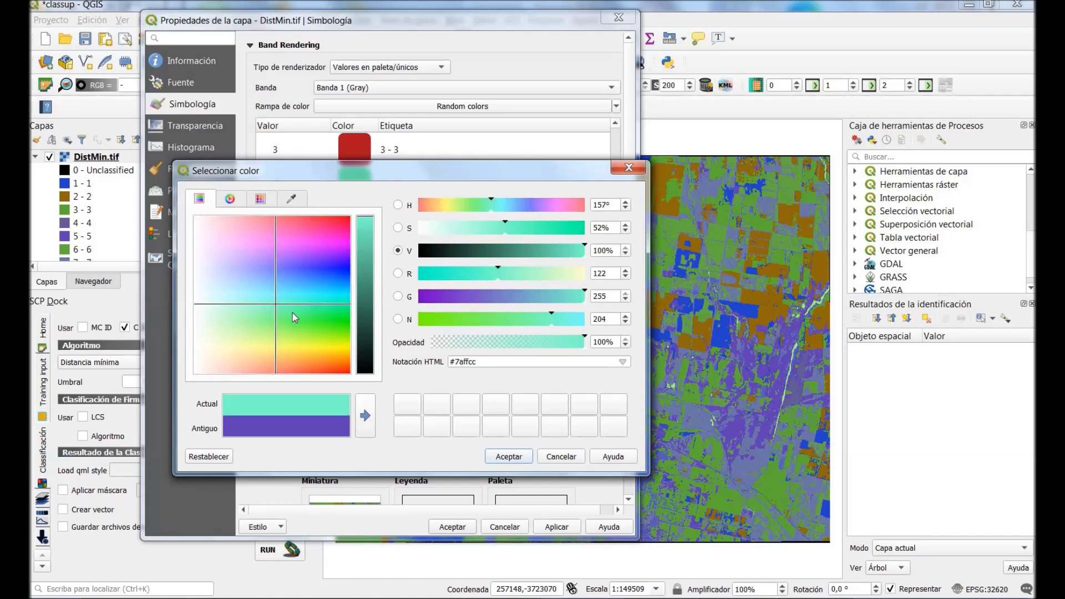
click(519, 457)
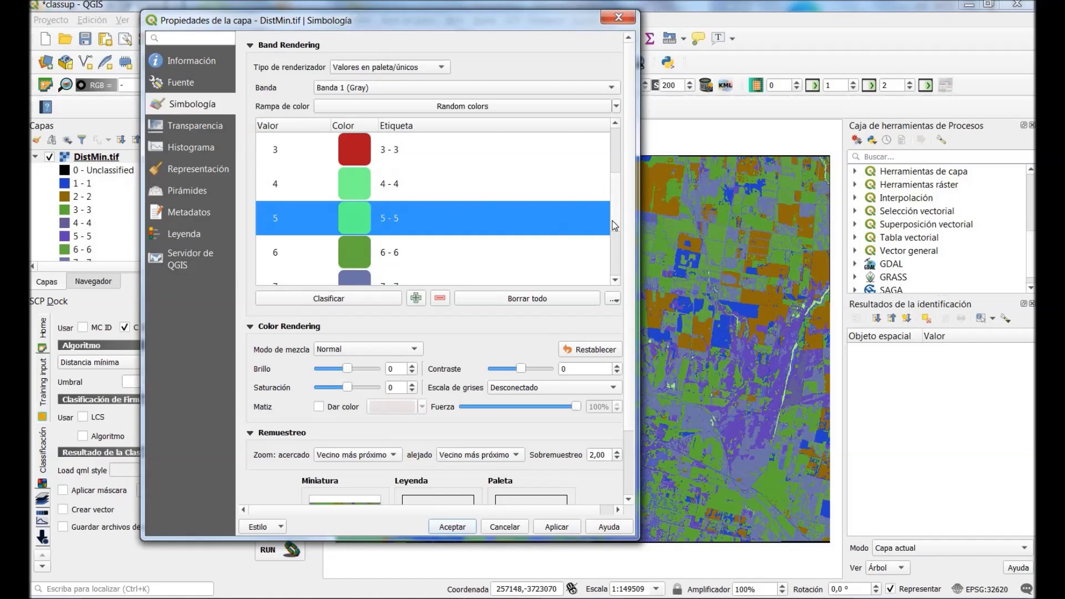
Change the color of class 6 to a dark green
scroll(616, 225, down, 1)
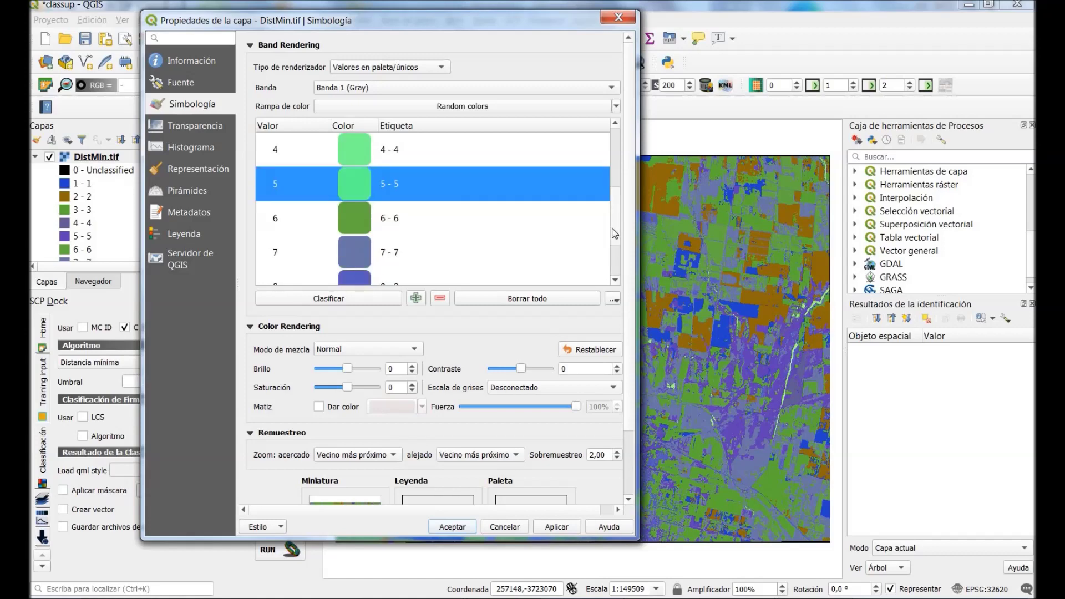
double_click(362, 219)
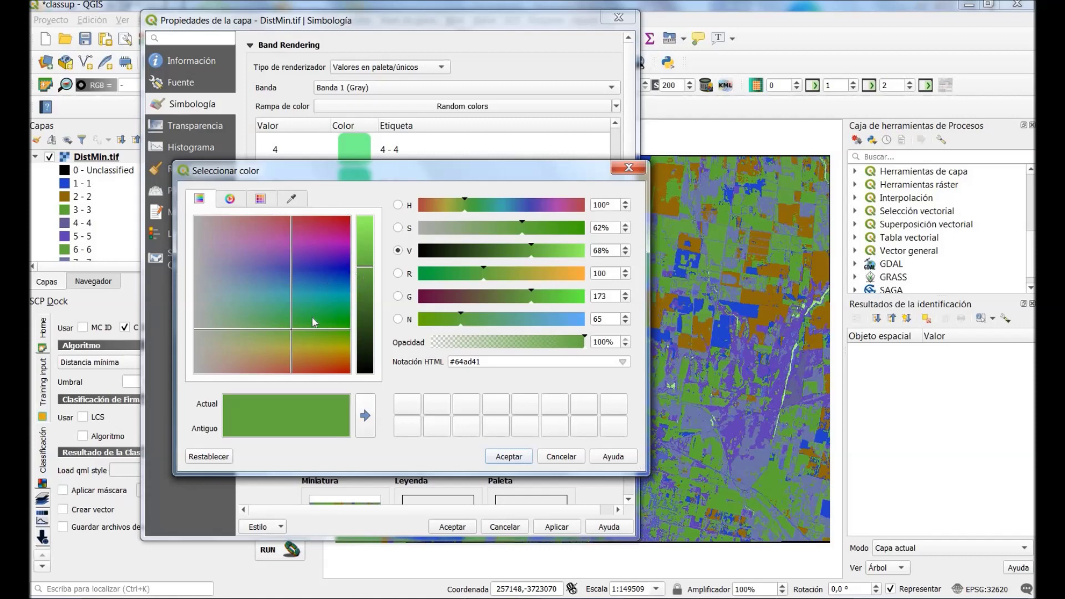
click(317, 317)
drag(362, 281, 364, 295)
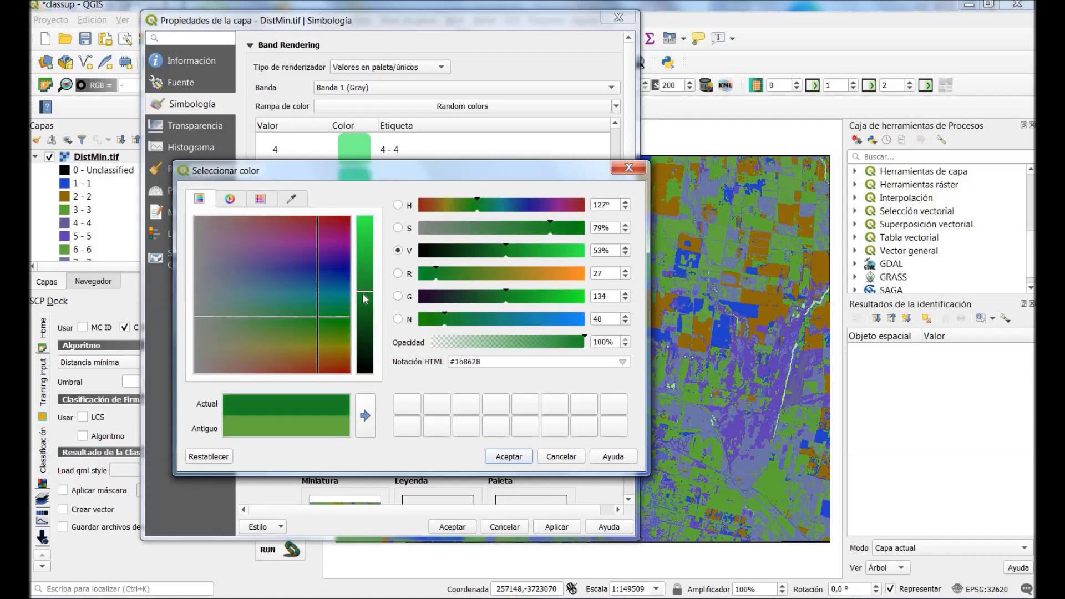
click(508, 456)
Change the color of class 7 to a medium bluish green
double_click(352, 258)
click(371, 285)
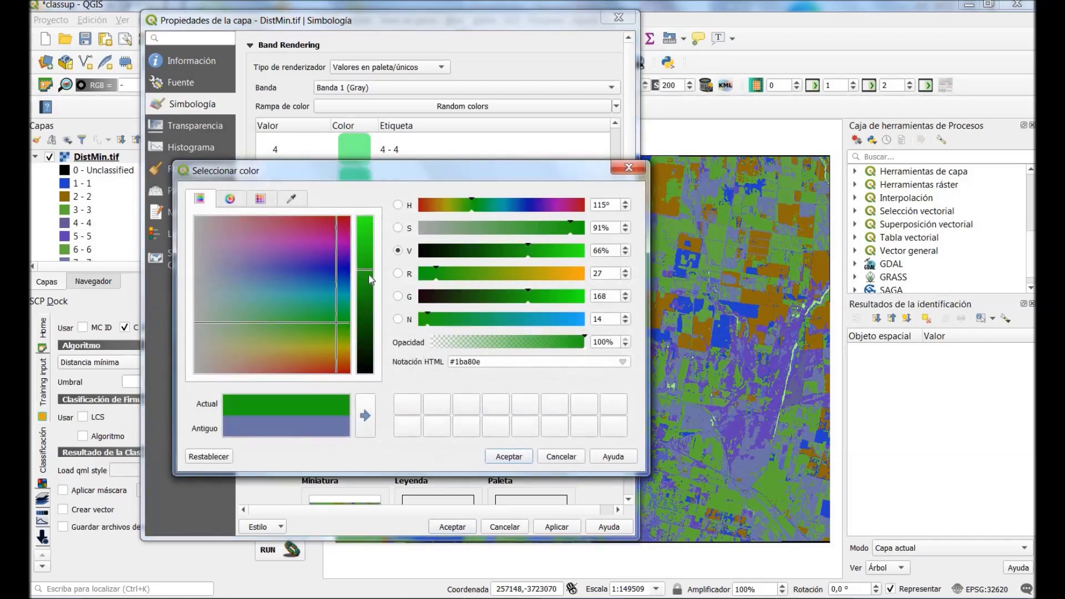
click(369, 269)
drag(336, 314, 339, 307)
click(508, 456)
Change class 8 to magenta and class 9 to bright blue, and apply the new symbology to DistMin.tif
scroll(617, 237, down, 1)
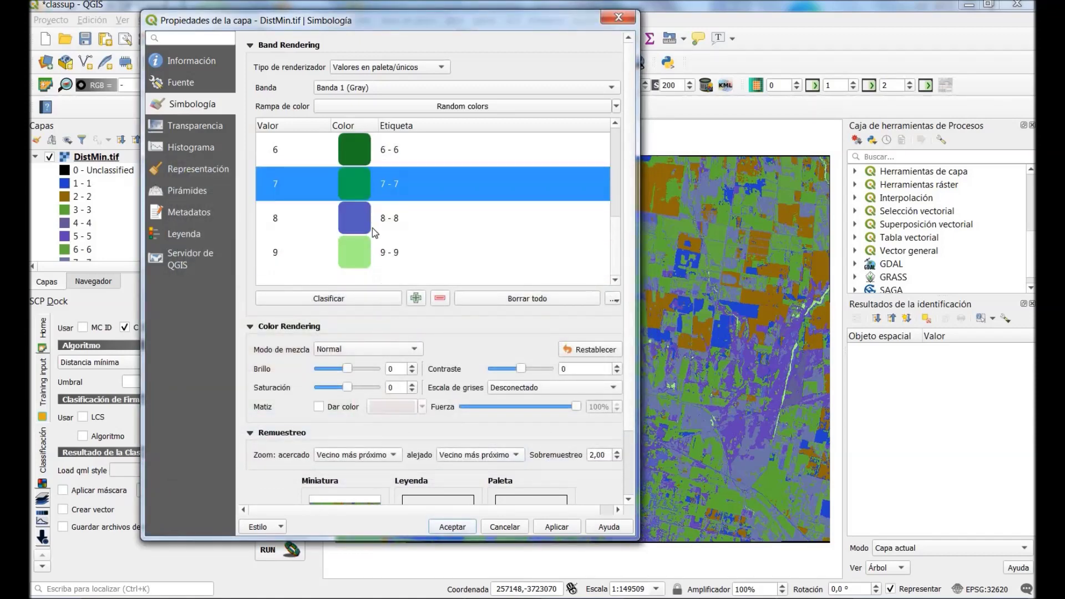
double_click(351, 225)
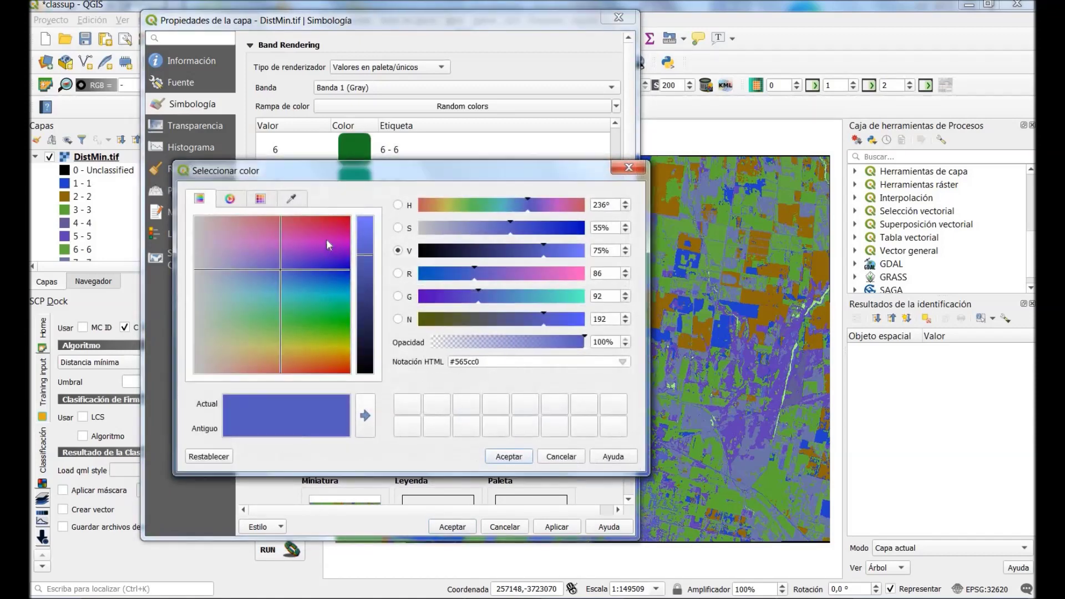
click(328, 239)
click(509, 456)
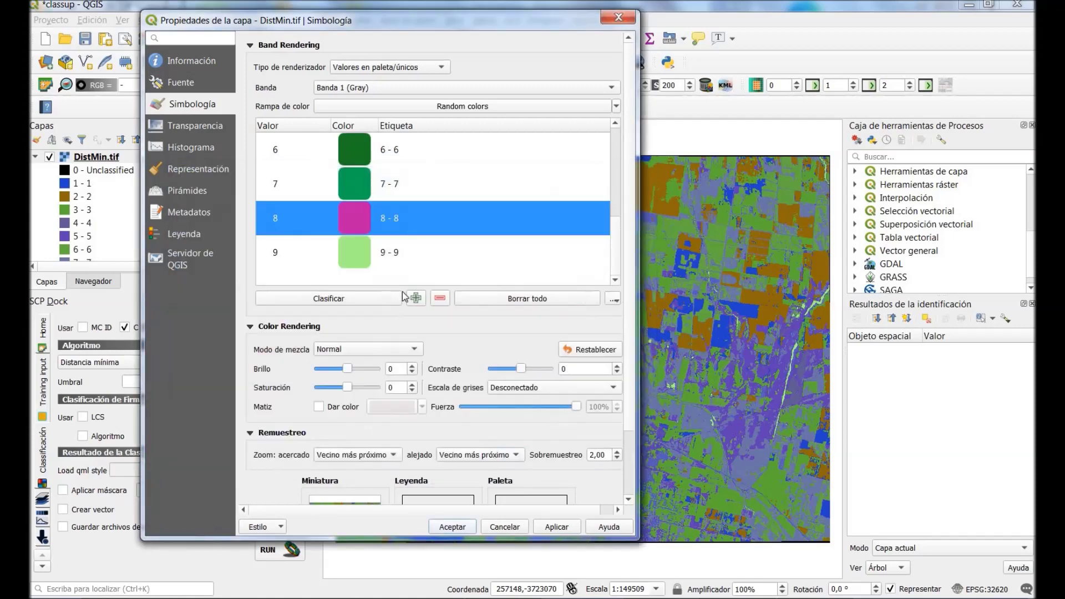
double_click(358, 256)
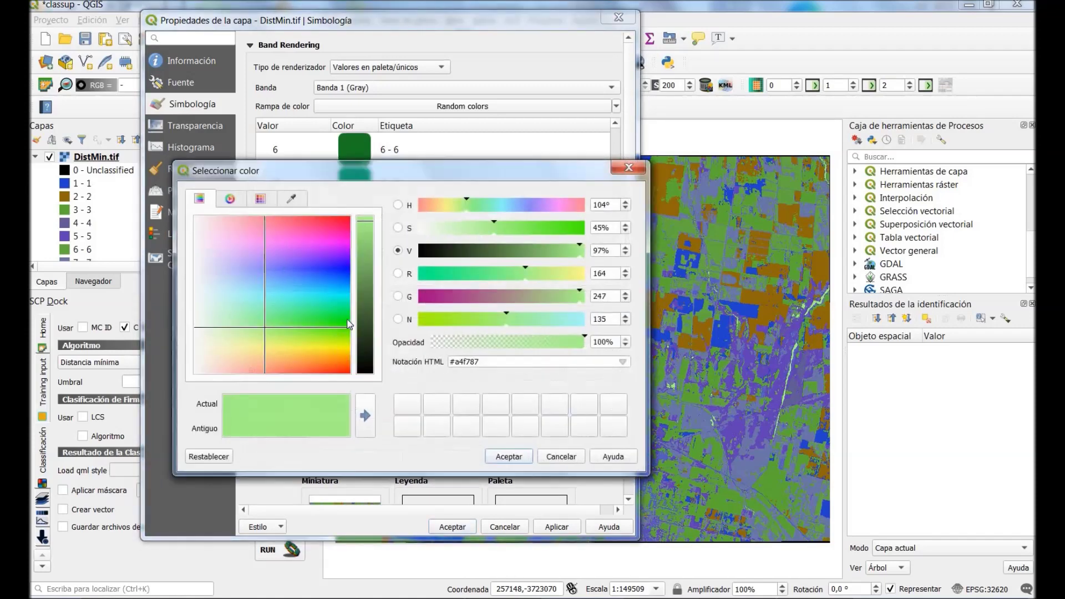
click(344, 272)
click(499, 456)
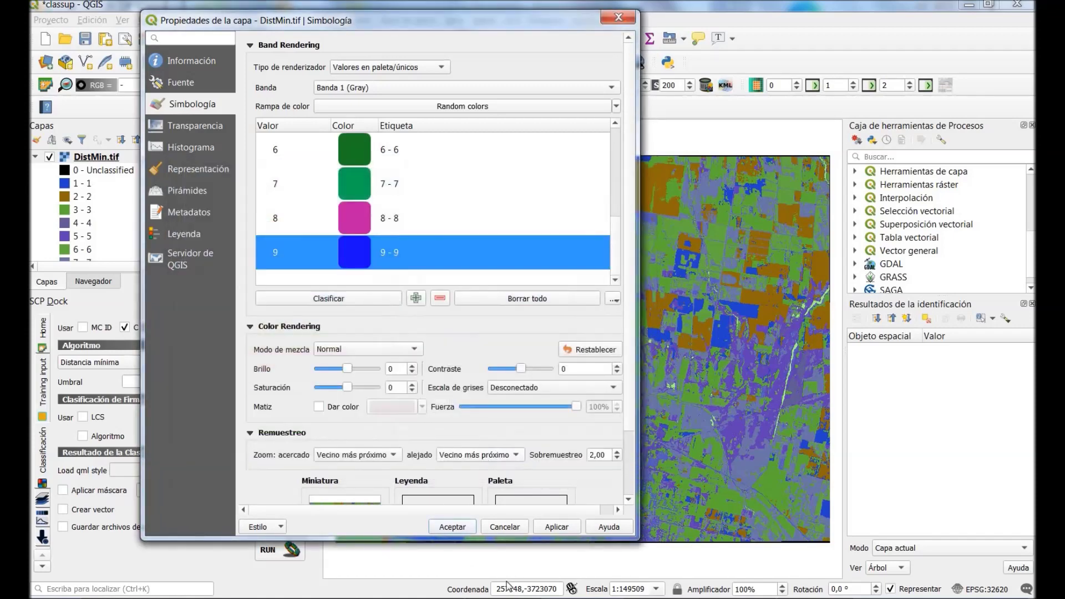
click(562, 533)
click(453, 527)
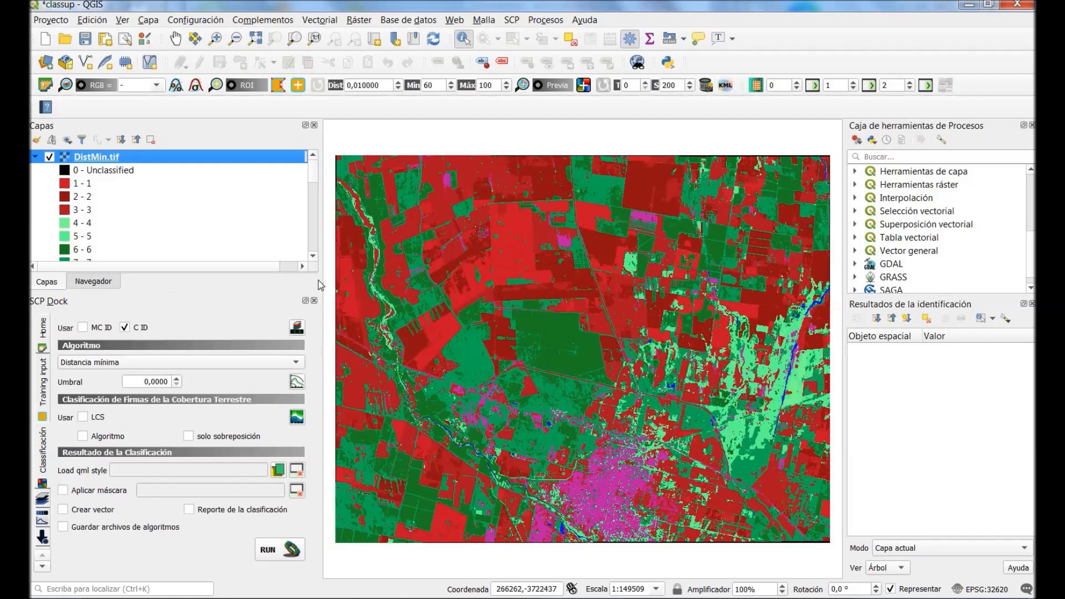
Check the recolored DistMin.tif classes against the 201911_367 image by repeatedly hiding and showing the classification, leaving it visible
click(50, 158)
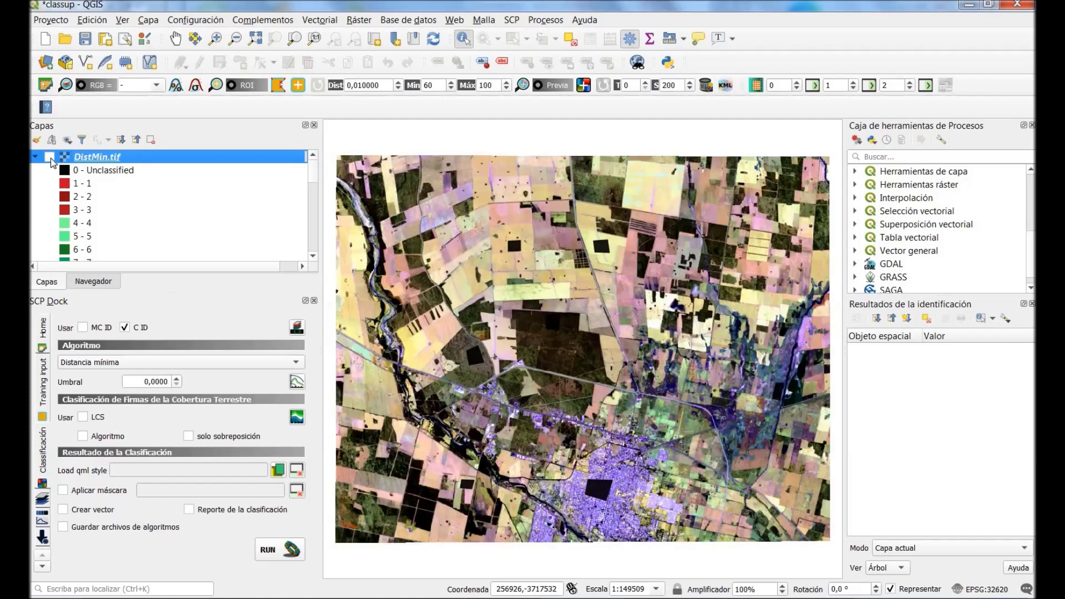
click(50, 157)
click(50, 158)
click(50, 157)
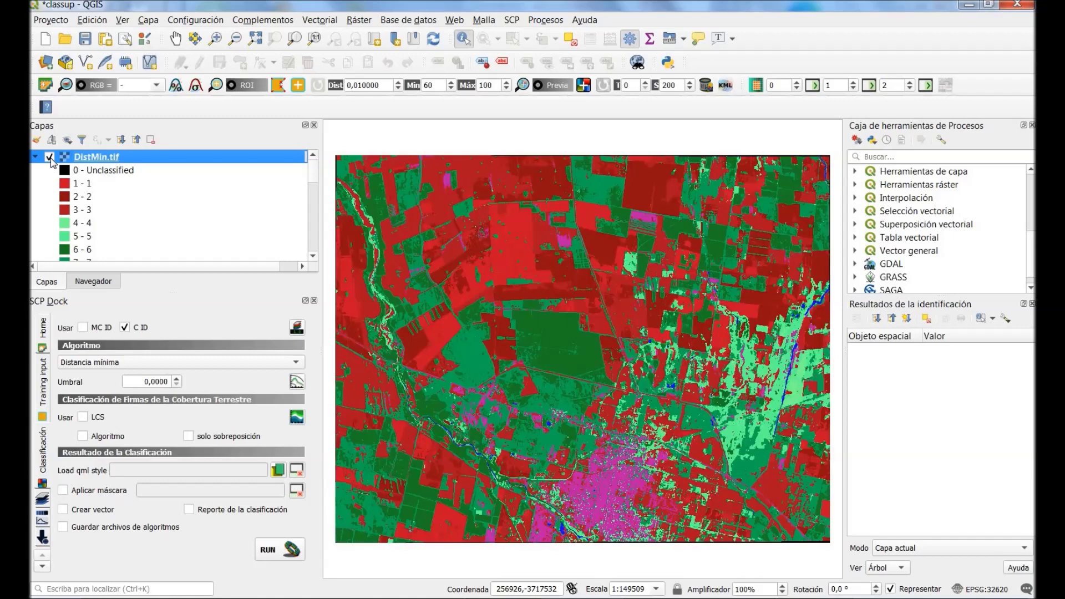
click(49, 158)
click(49, 158)
click(49, 158)
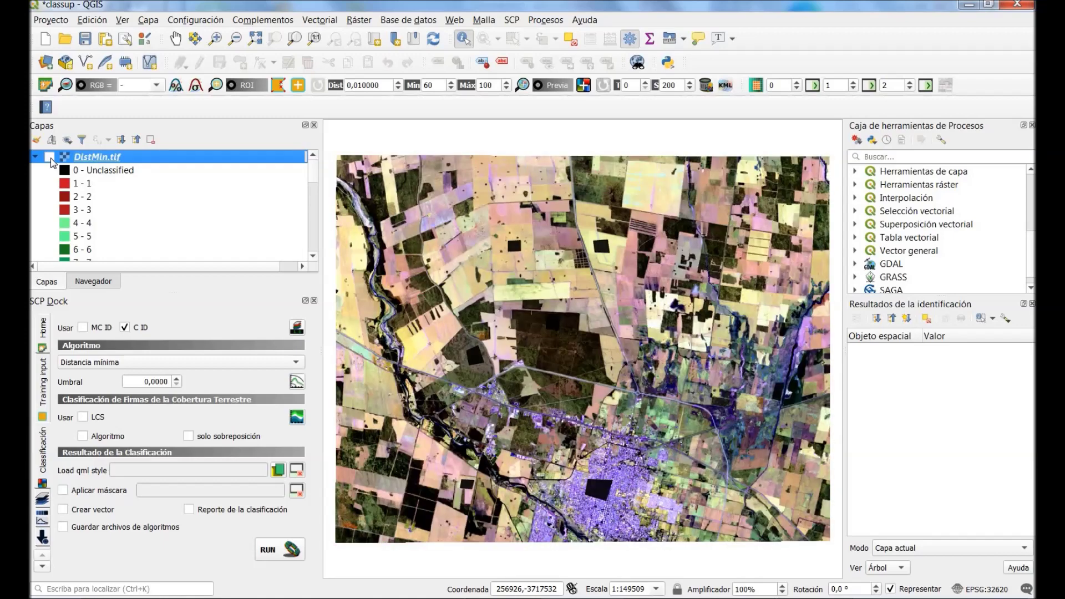
click(49, 158)
click(49, 158)
click(50, 157)
click(50, 157)
click(49, 158)
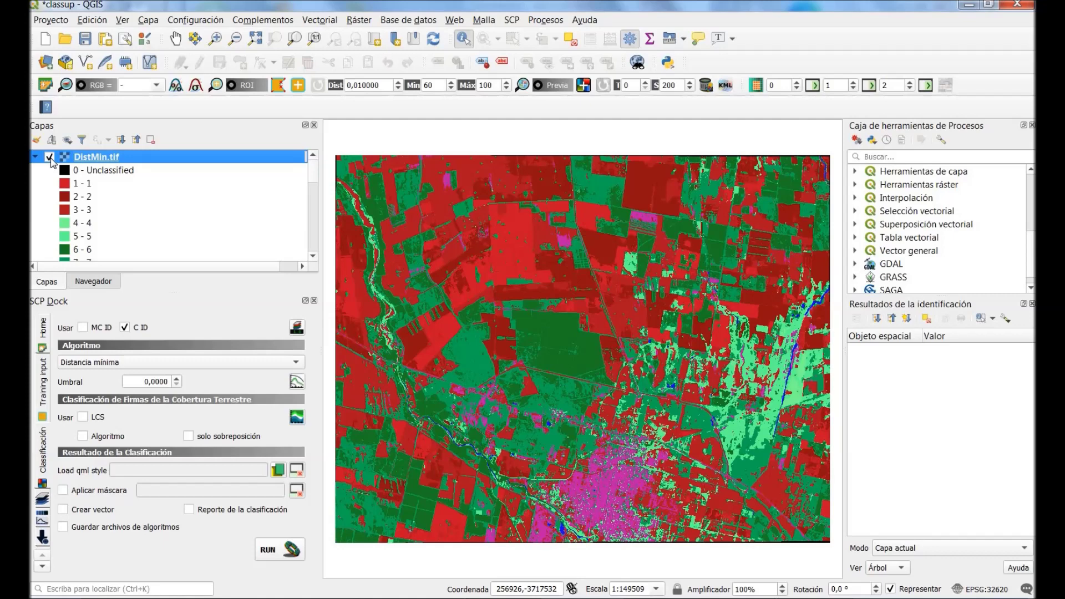
click(50, 157)
click(49, 158)
click(50, 158)
click(49, 157)
click(50, 158)
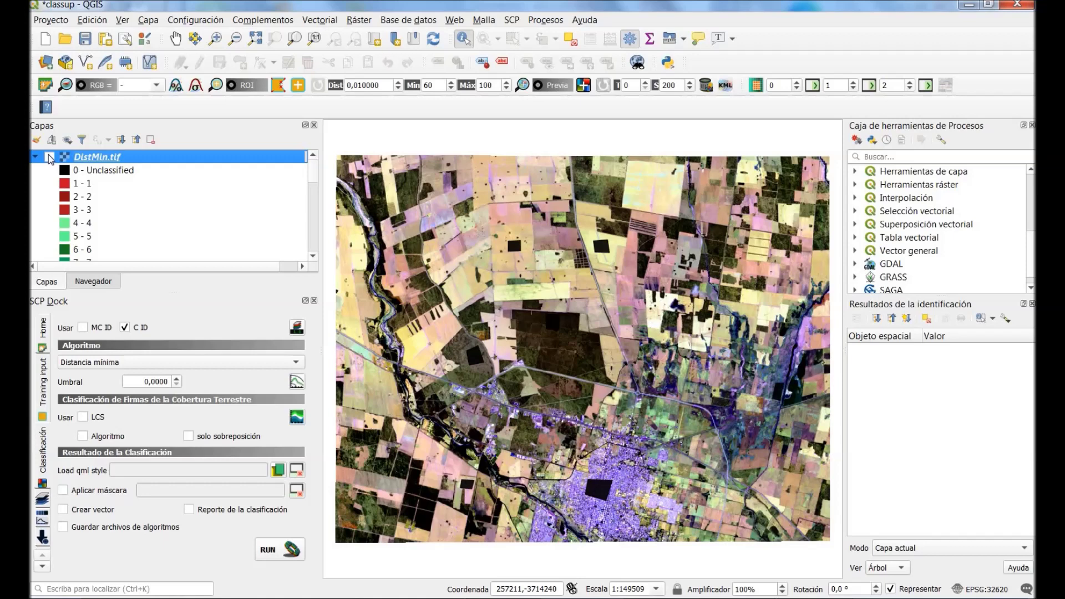
click(49, 157)
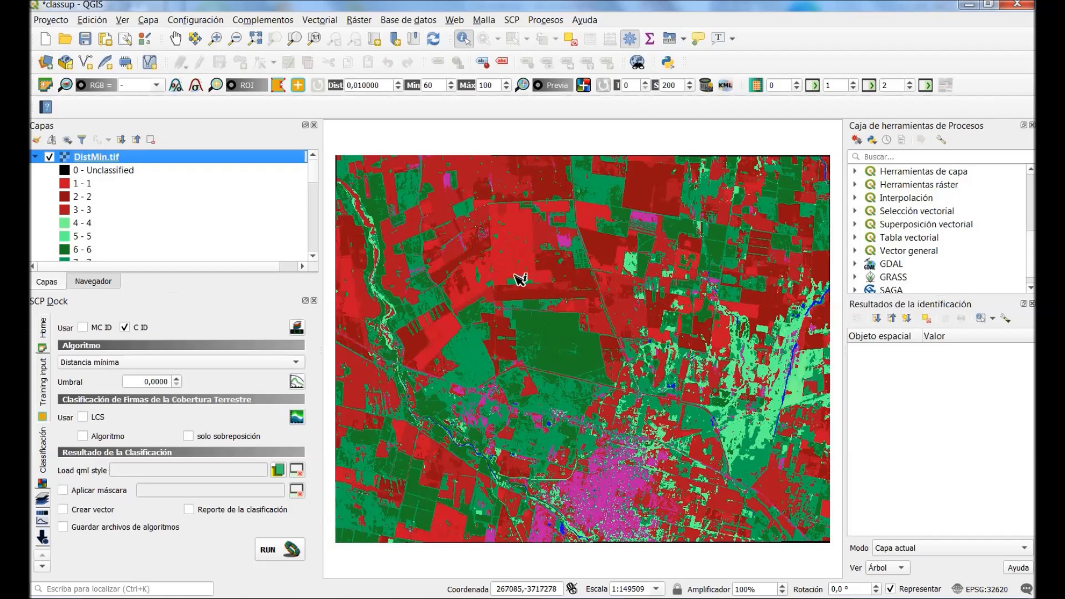
Collapse the DistMin.tif legend and open the input settings of the Semi-Automatic Classification Plugin's postprocessing accuracy assessment
click(35, 157)
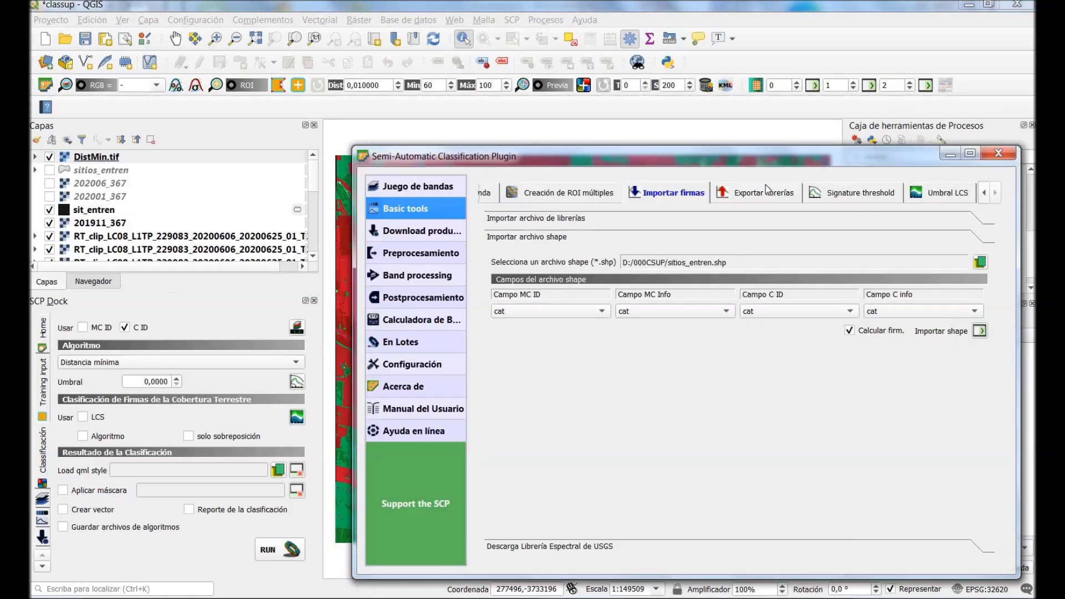
drag(770, 167, 652, 101)
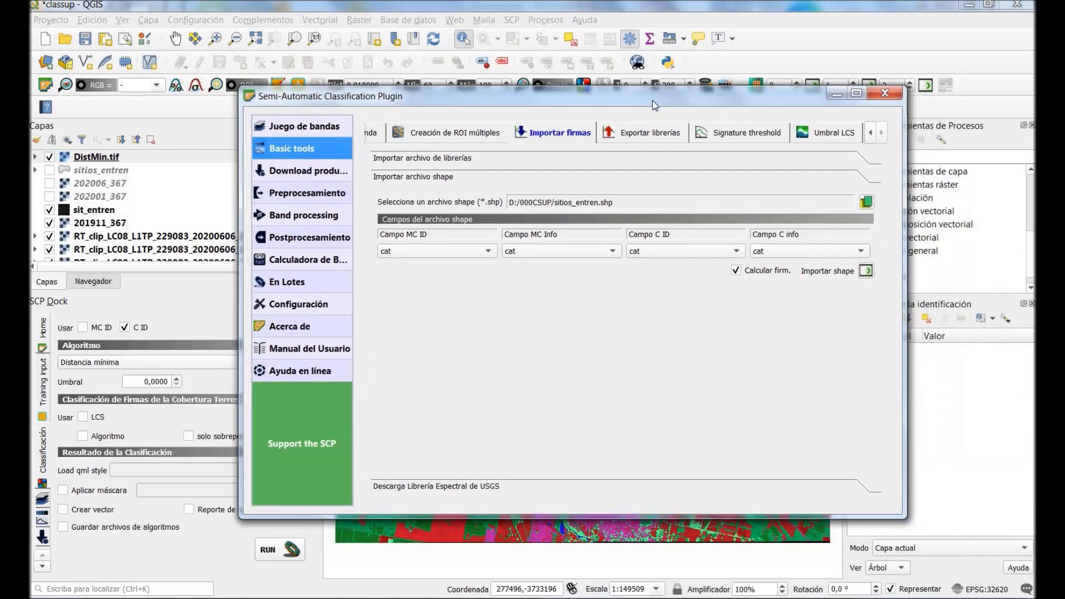
click(299, 239)
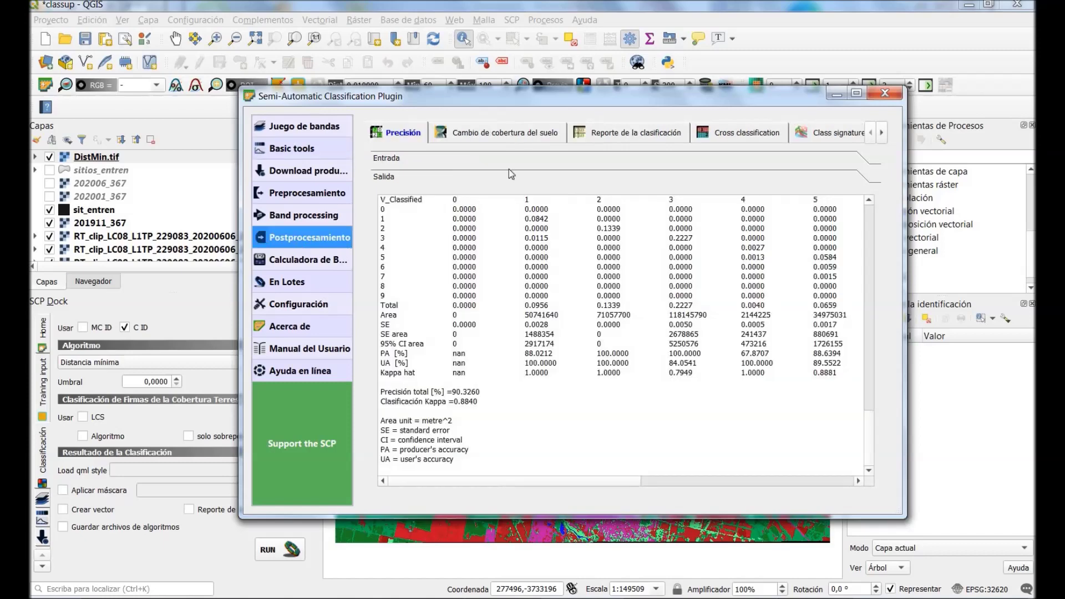
click(408, 158)
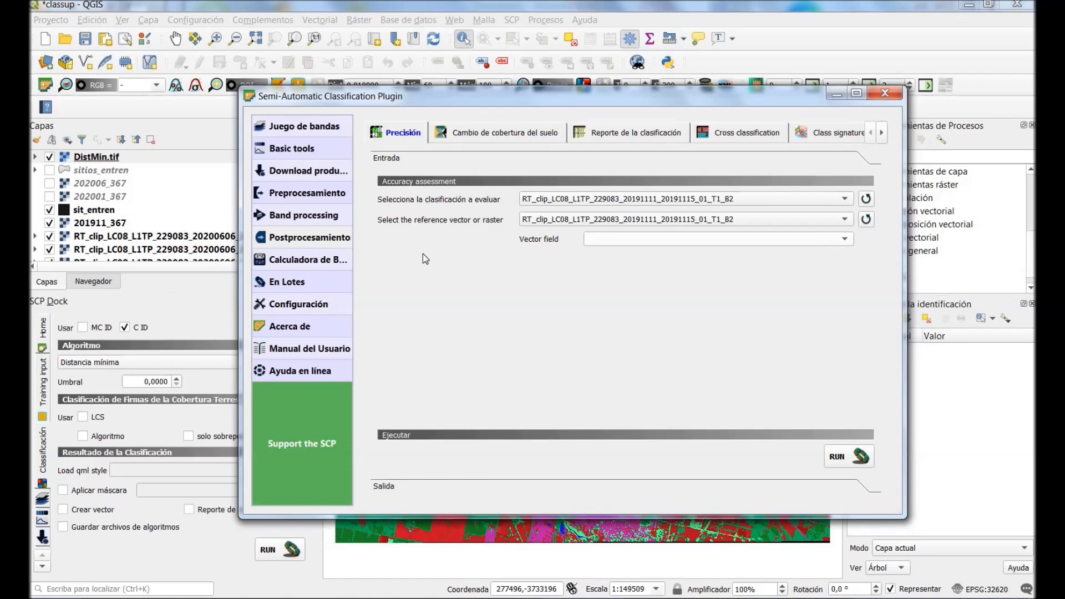
Choose sitios_entren as the reference vector and DistMin.tif as the classification to assess, refreshing the classification layer list
click(845, 222)
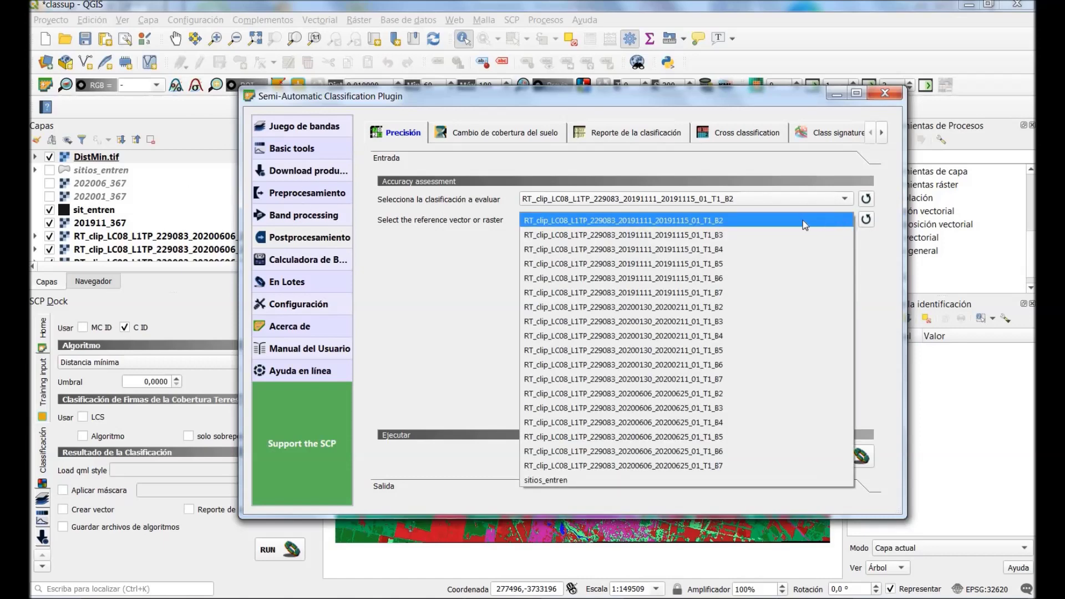
click(609, 480)
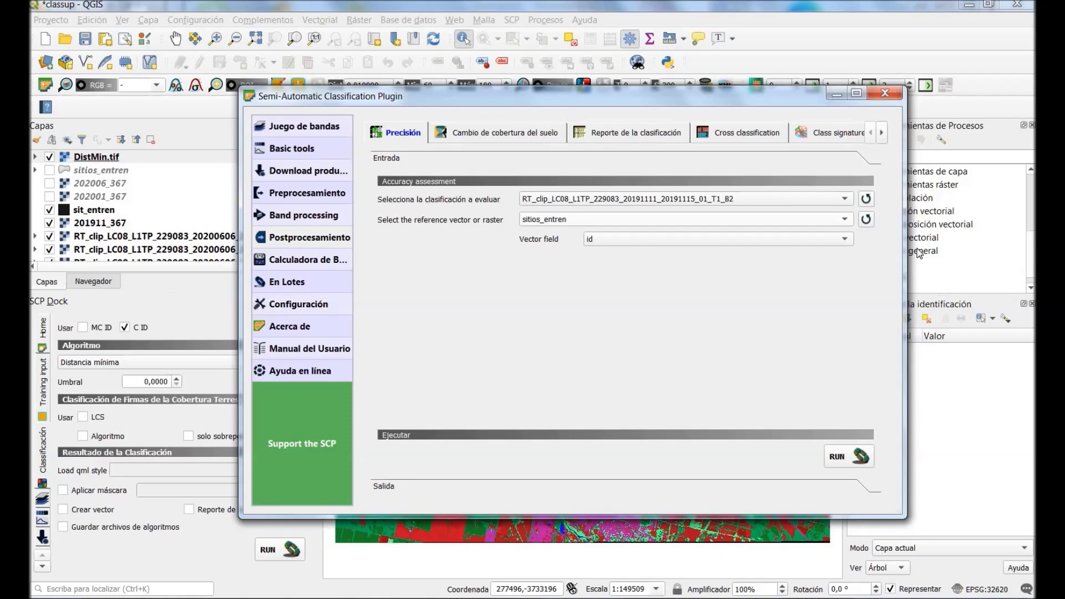
click(847, 200)
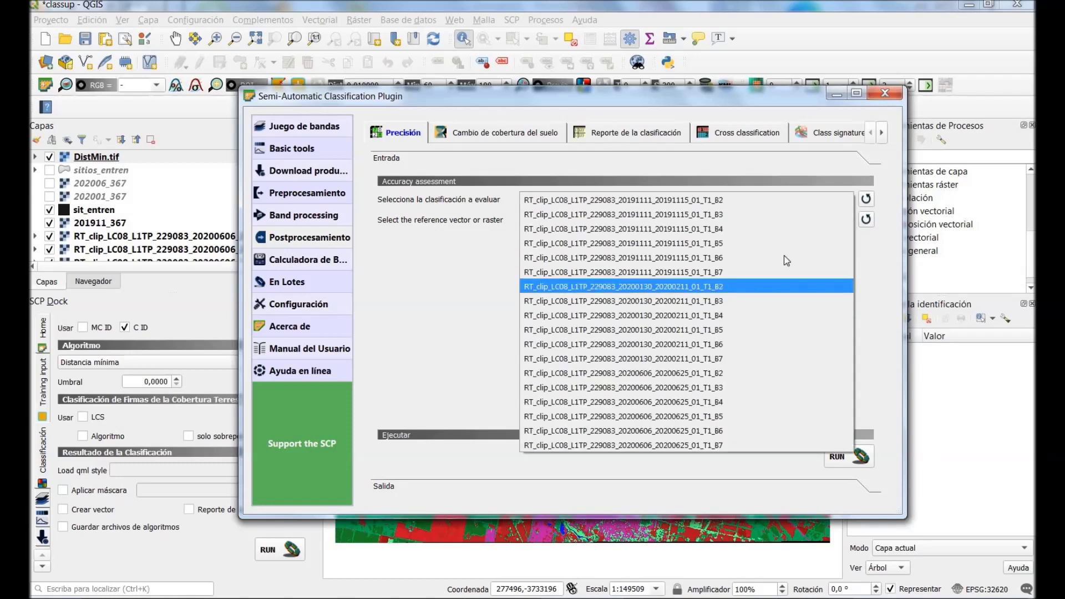
click(870, 199)
click(870, 199)
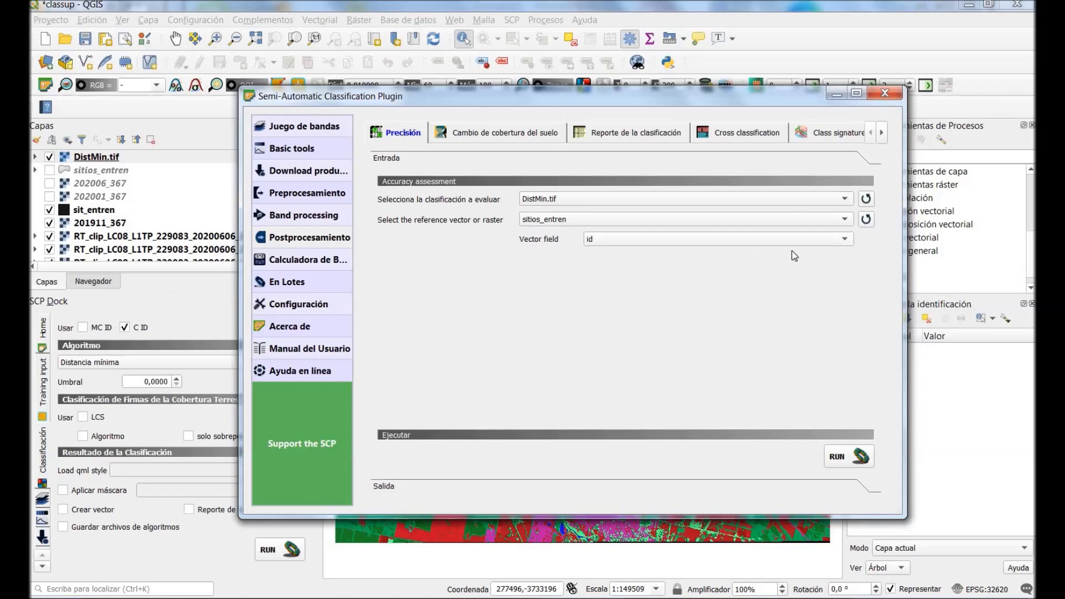
Set the vector field to cat and run the accuracy assessment, saving the error matrix raster as evaluacion
click(847, 244)
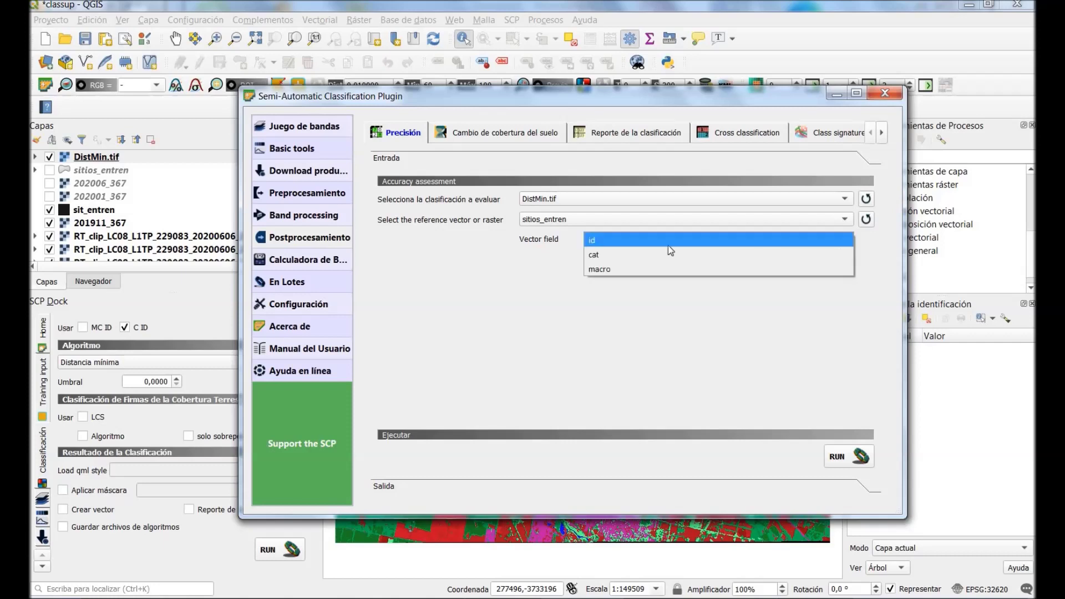
click(594, 256)
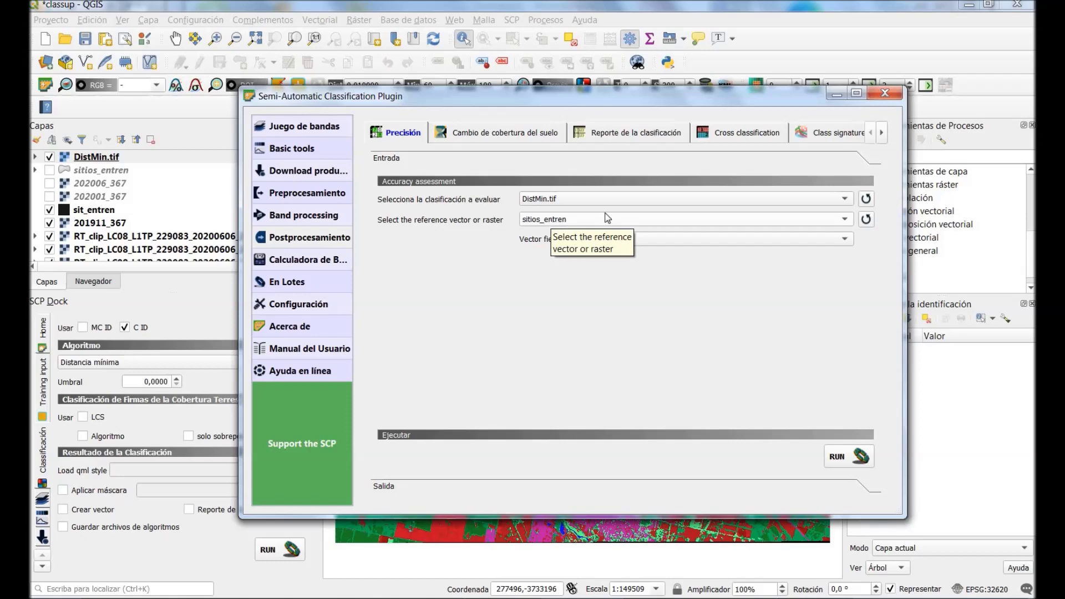
click(847, 460)
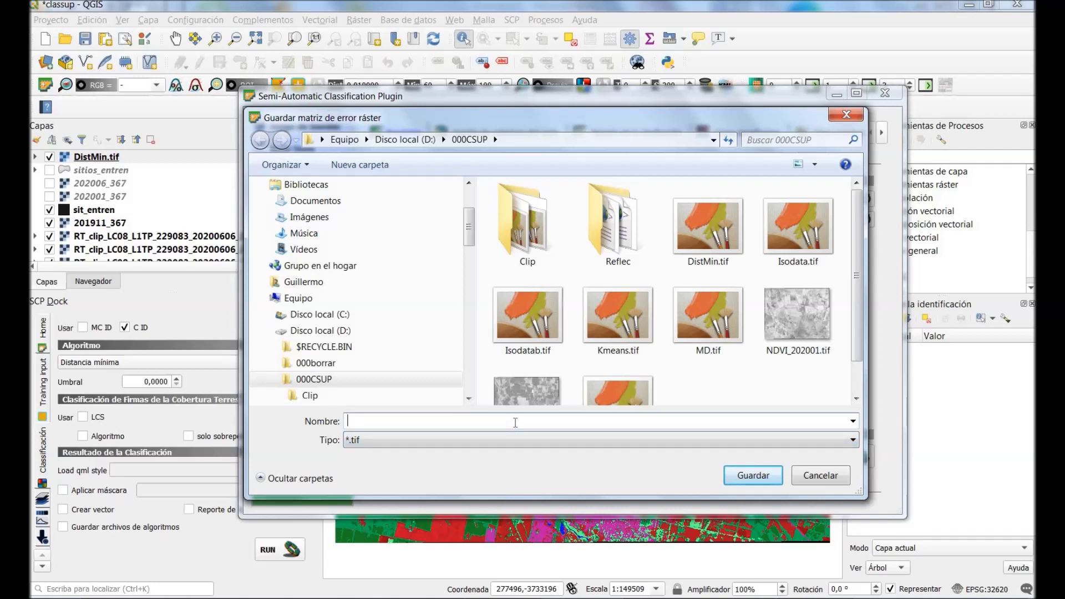
text(evaluacion)
click(755, 476)
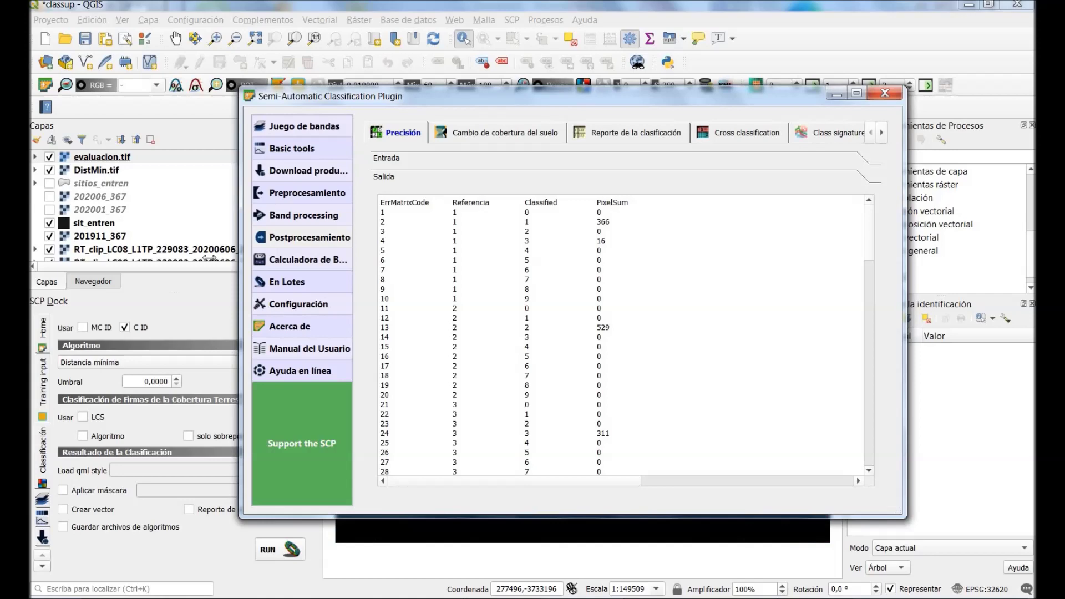
Examine the pixel-count error matrix in the assessment output, comparing classified and reference pixels for each class
drag(672, 96, 792, 188)
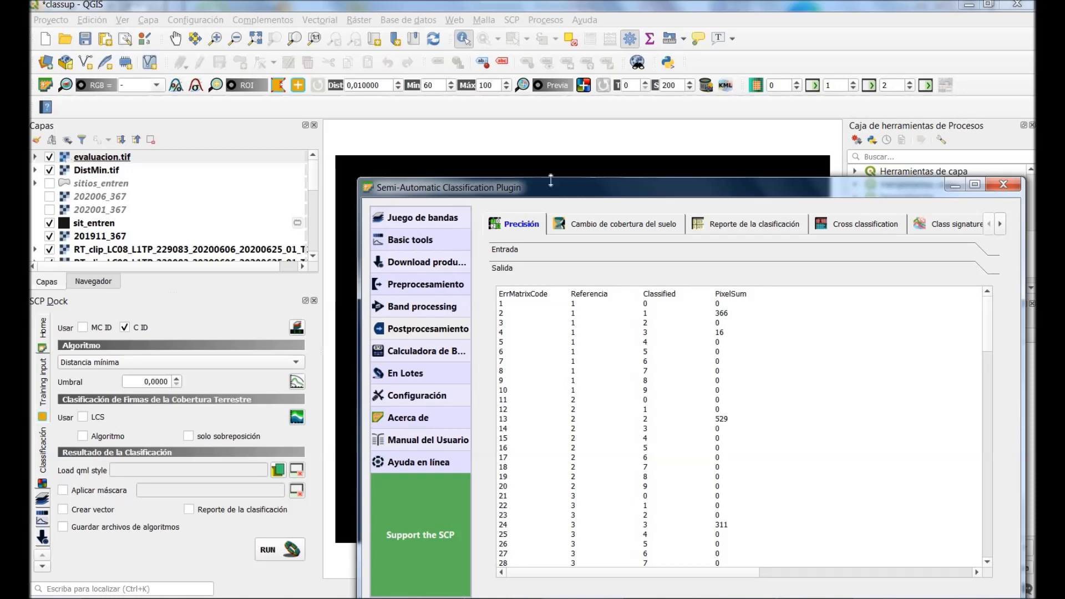
drag(551, 187, 454, 118)
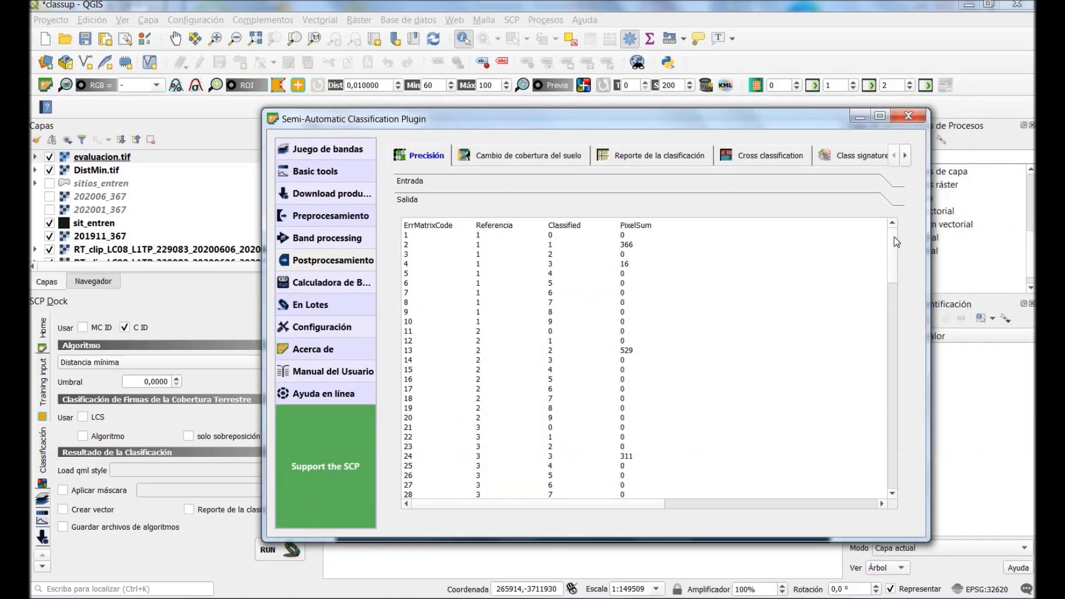
drag(897, 242, 903, 415)
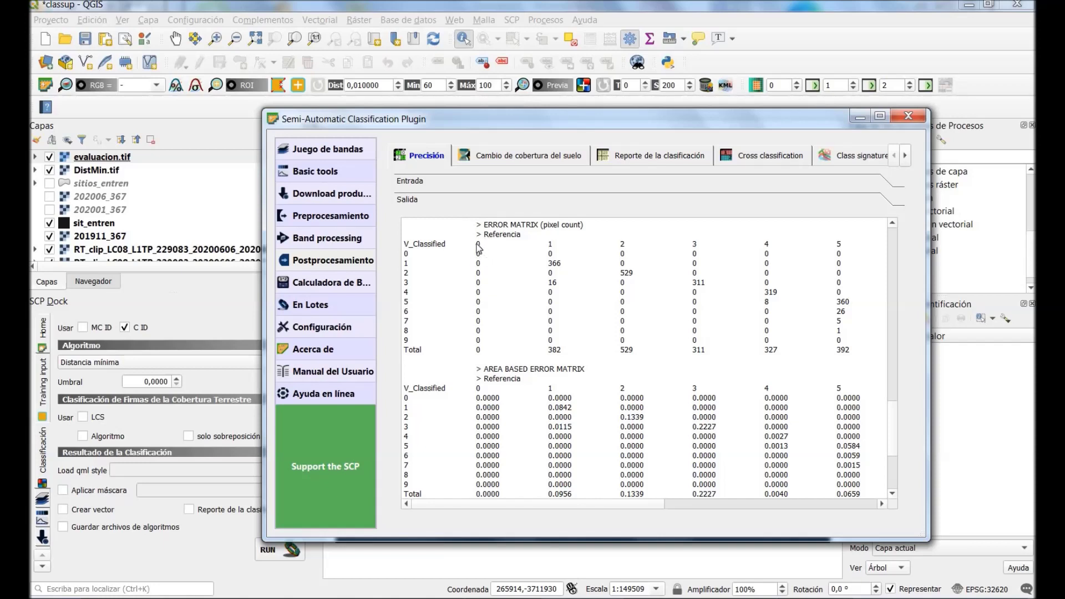
drag(595, 118, 636, 102)
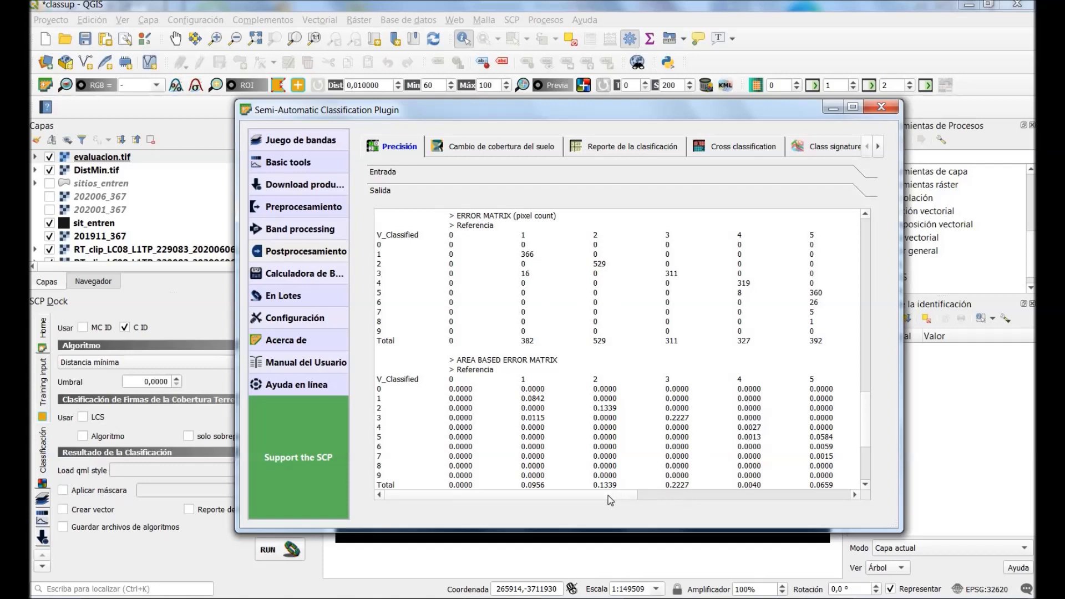
drag(624, 494, 660, 502)
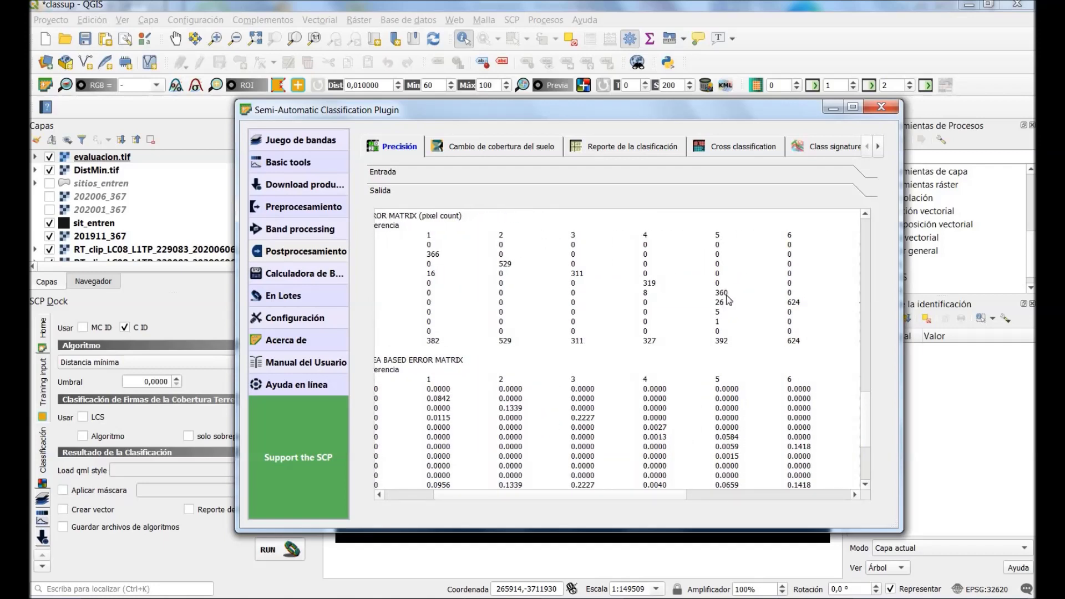
drag(681, 499, 603, 495)
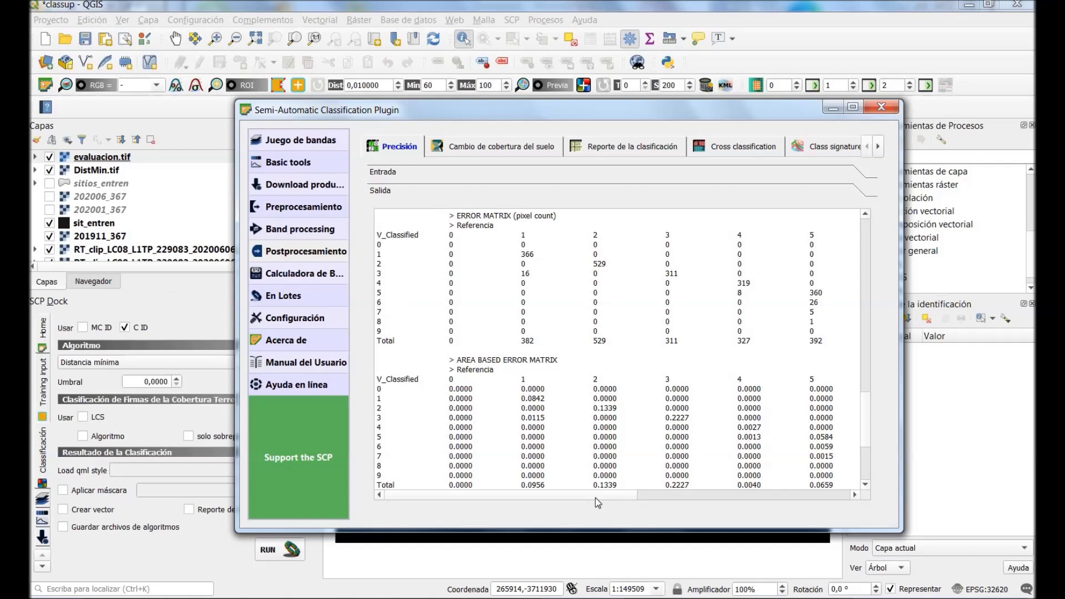
Review the area-based error matrix, the total accuracy and the Kappa value in the report's final section
scroll(861, 372, up, 3)
scroll(851, 428, down, 5)
scroll(850, 427, down, 3)
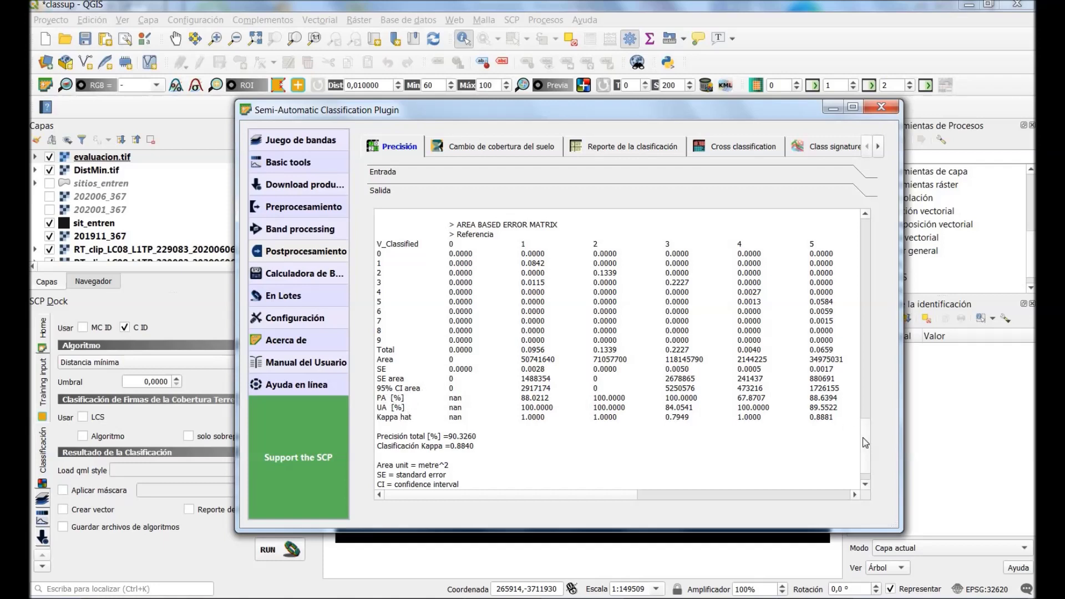
scroll(865, 442, down, 1)
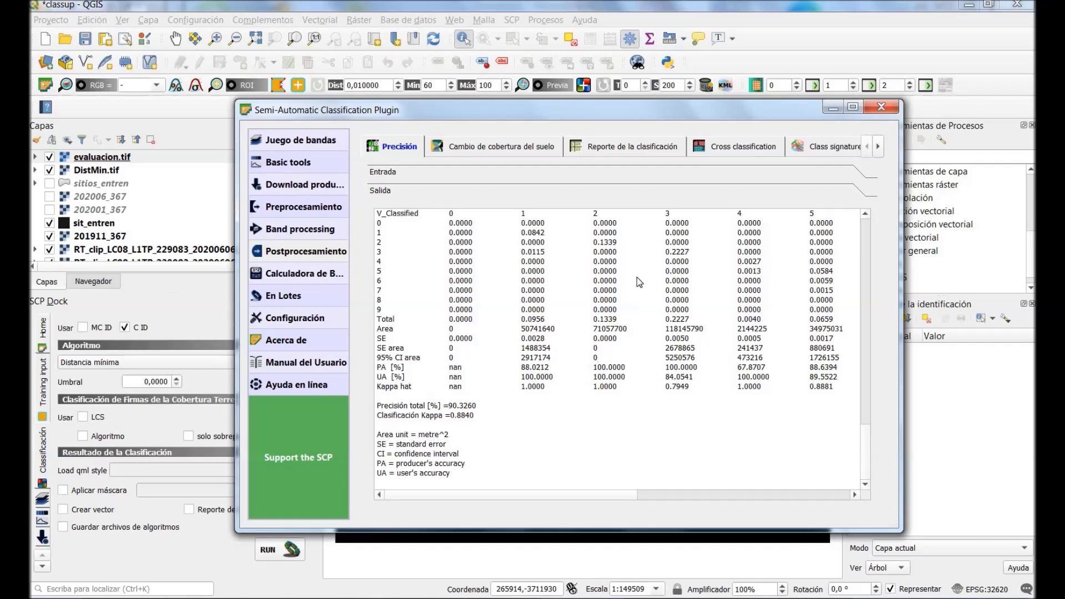
scroll(867, 444, up, 1)
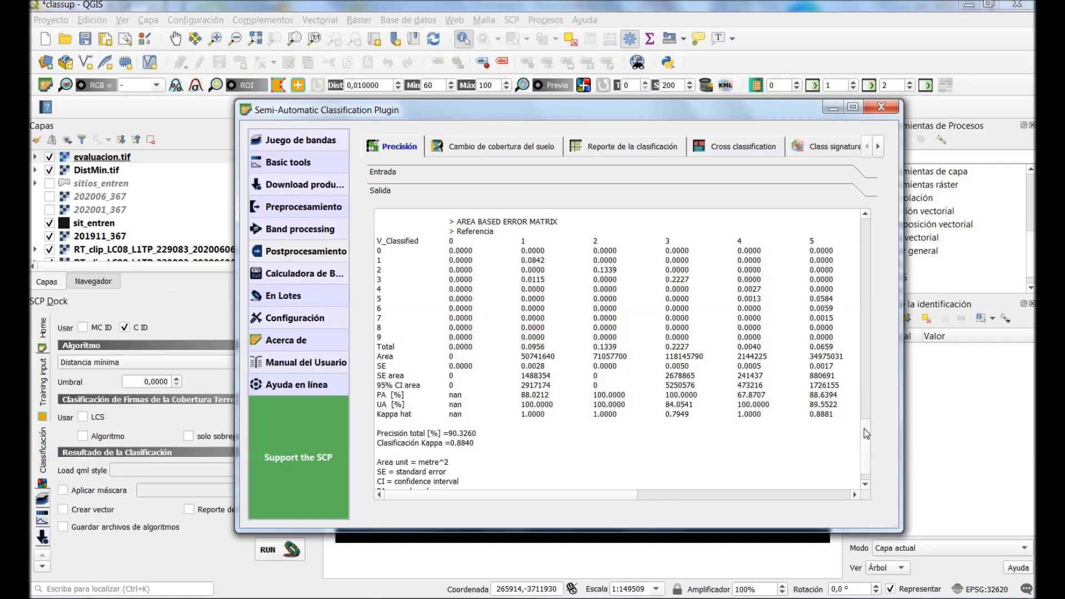
scroll(869, 455, down, 1)
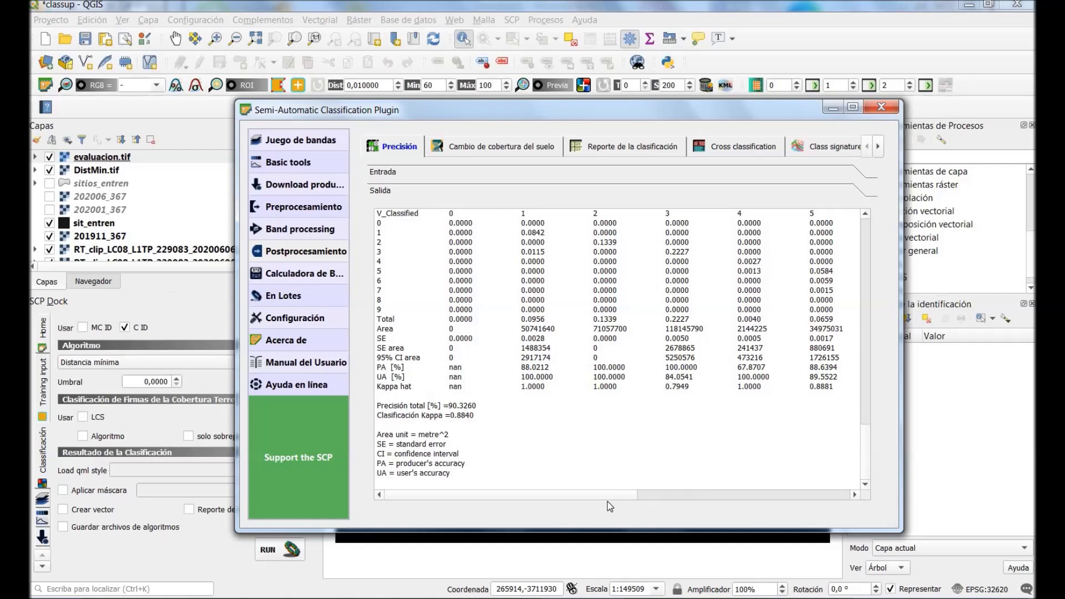
drag(867, 434, 868, 425)
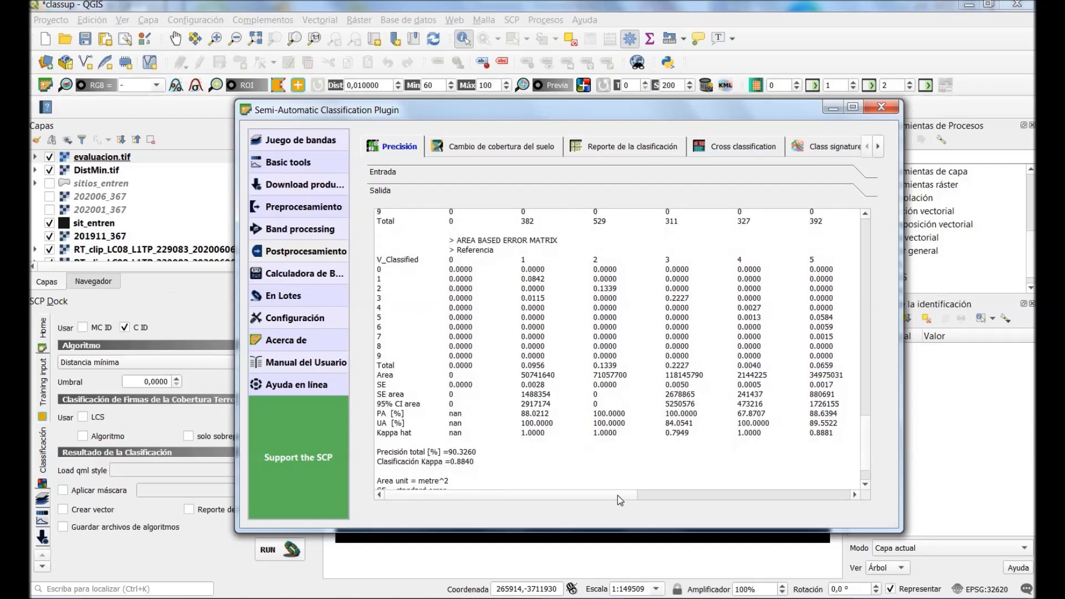
Compare the area-based error matrix values across all reference classes up to the area and Wi columns
drag(618, 494, 669, 504)
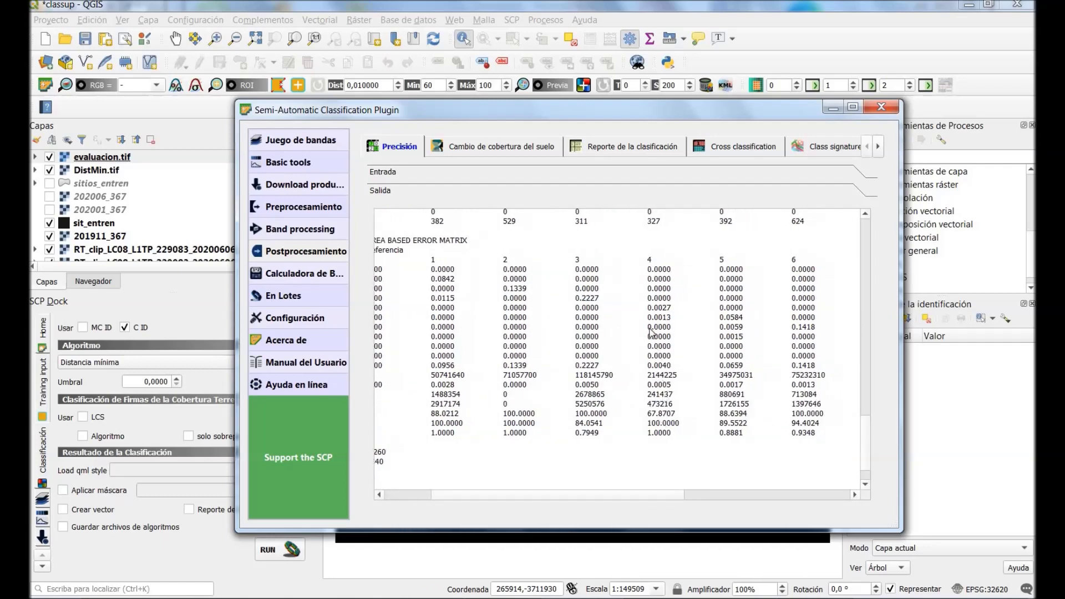
drag(638, 494, 653, 492)
drag(575, 492, 512, 493)
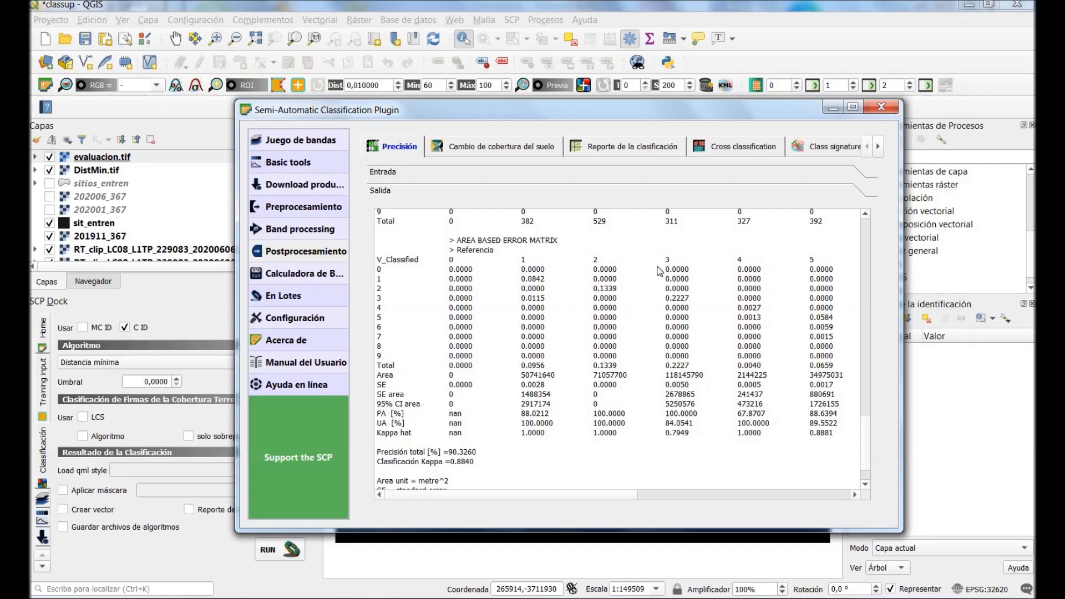
drag(621, 495, 738, 503)
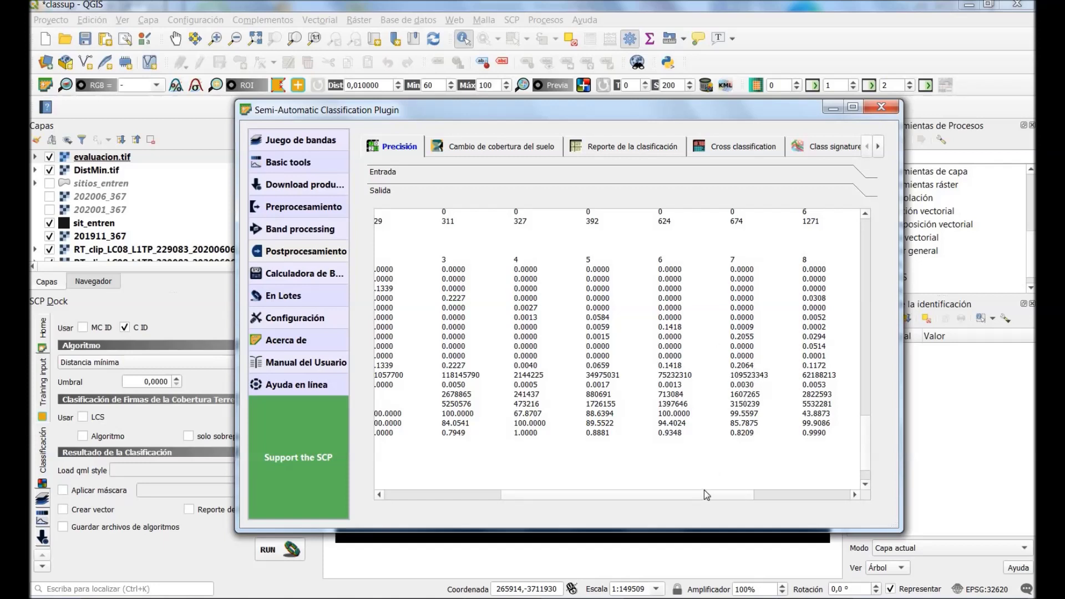
drag(702, 498, 797, 518)
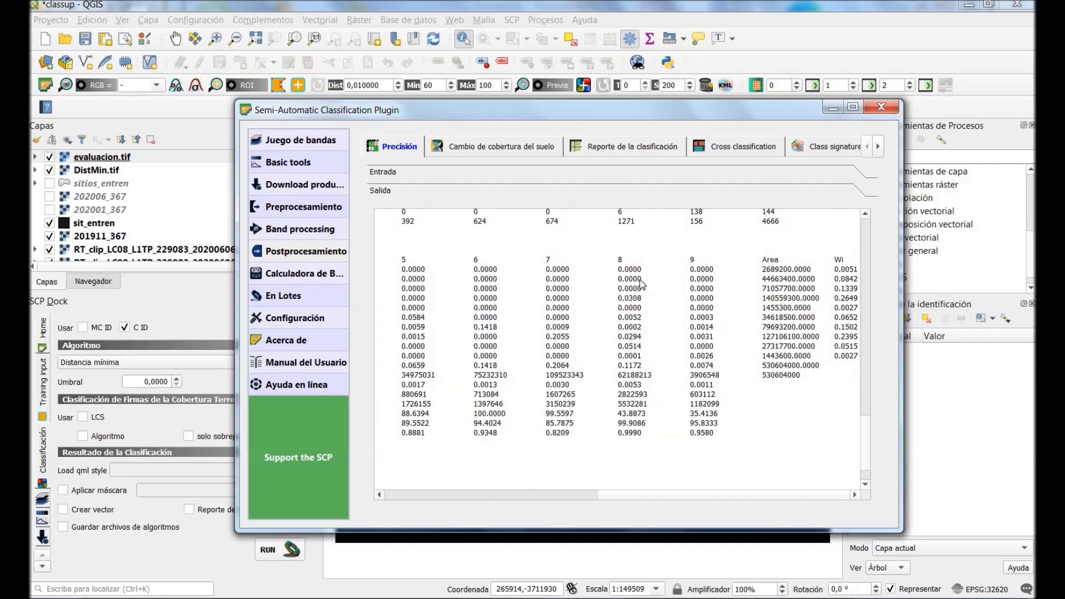
drag(689, 496, 560, 482)
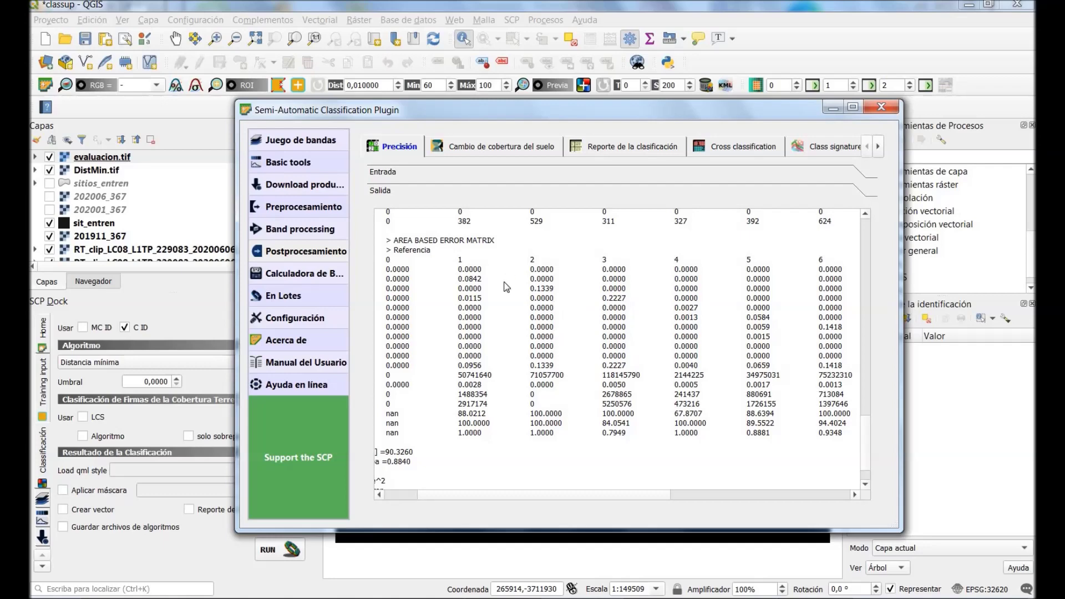
Check the producer's accuracy, user's accuracy and Kappa hat rows for classes 1 to 9
scroll(604, 501, right, 3)
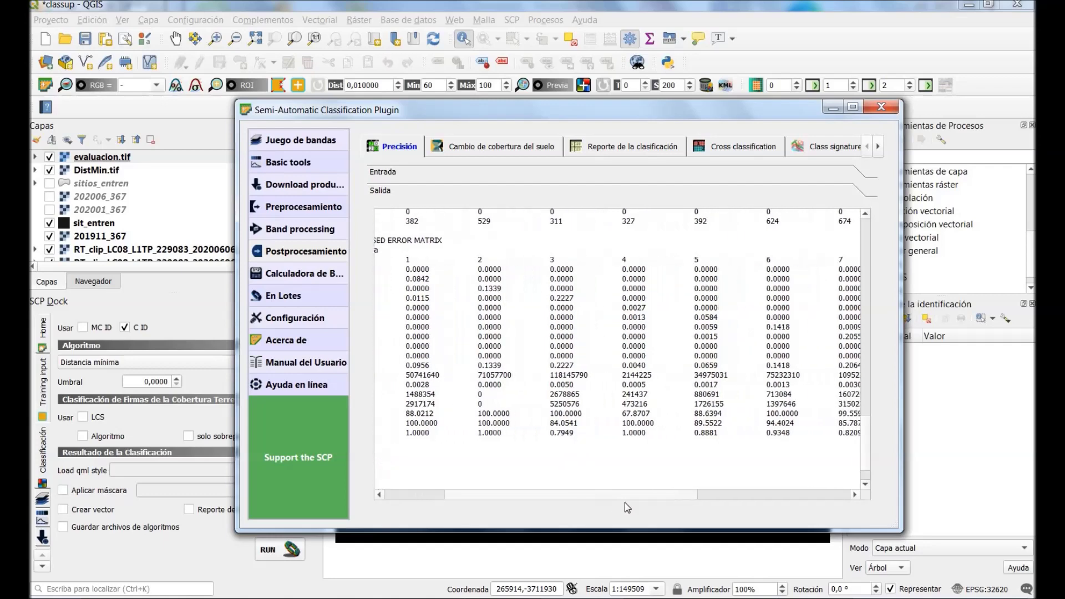
scroll(586, 505, left, 6)
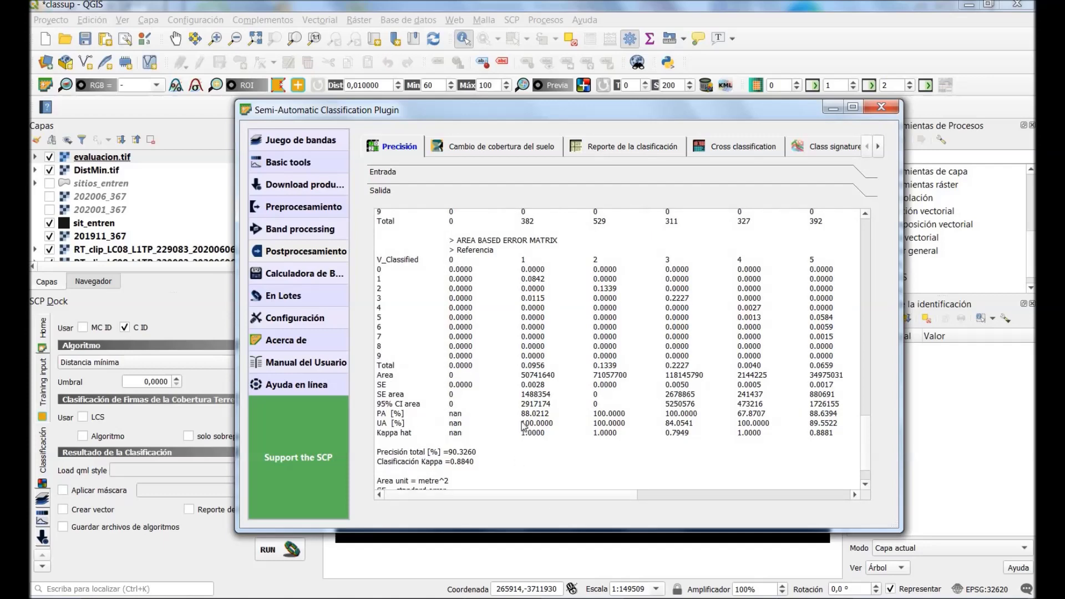
scroll(639, 502, right, 3)
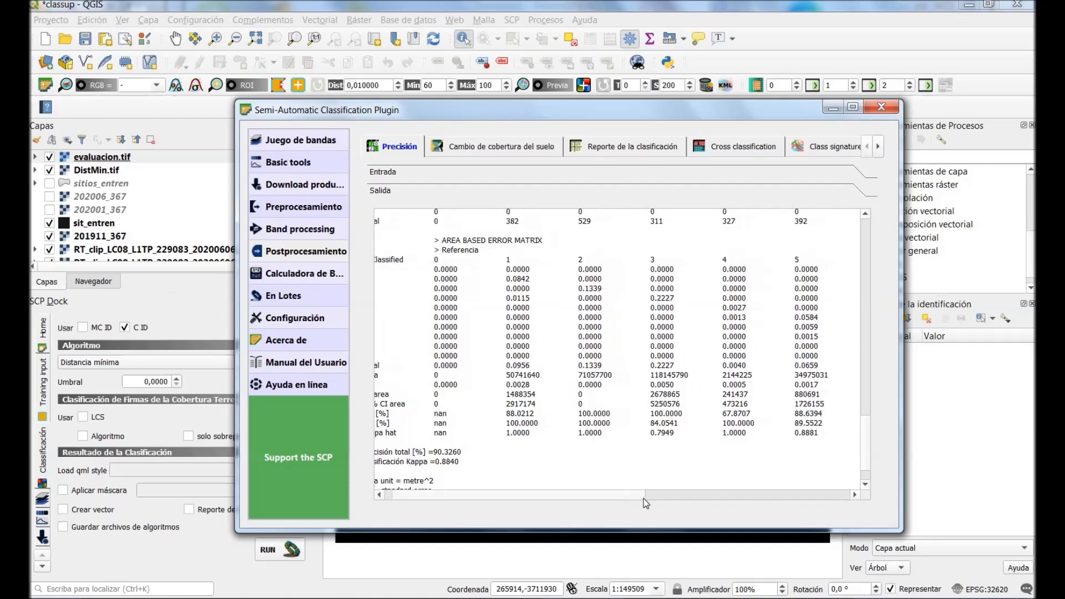
scroll(660, 505, left, 3)
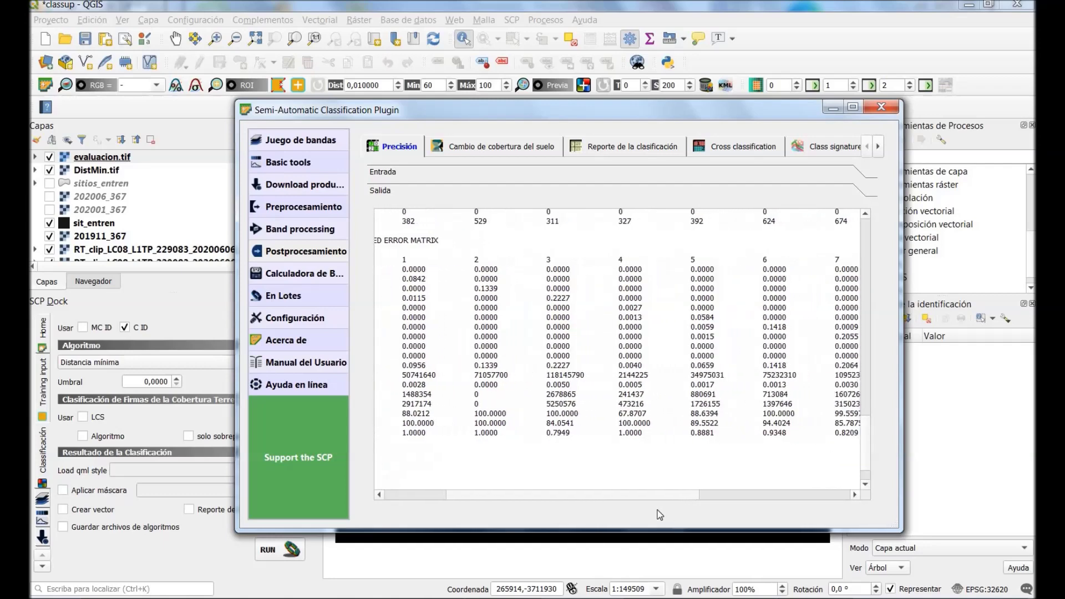
scroll(652, 511, right, 3)
scroll(623, 512, left, 3)
scroll(660, 511, right, 4)
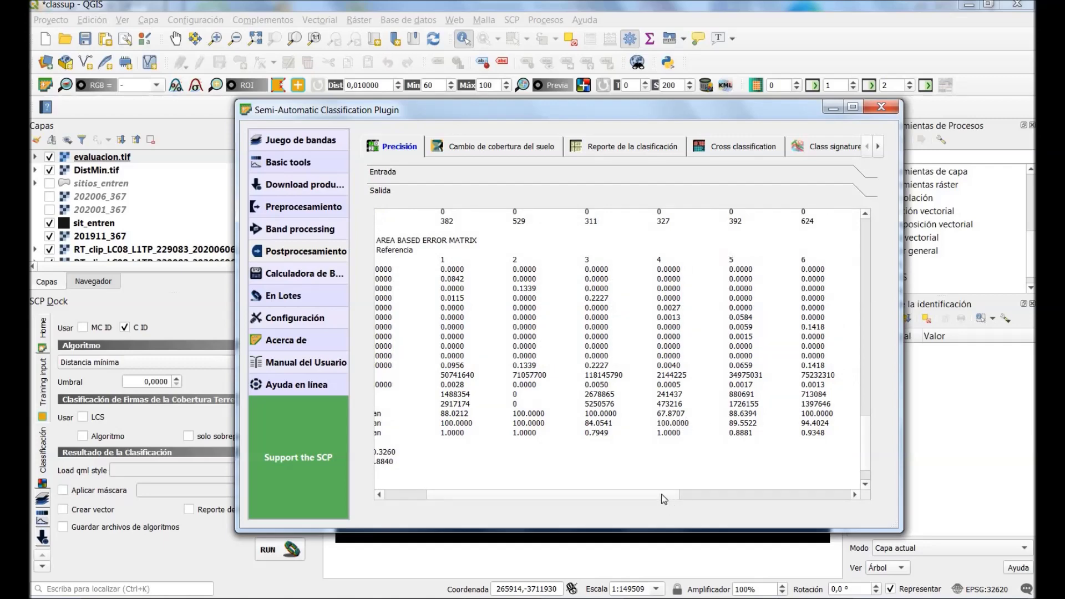
drag(674, 495, 796, 518)
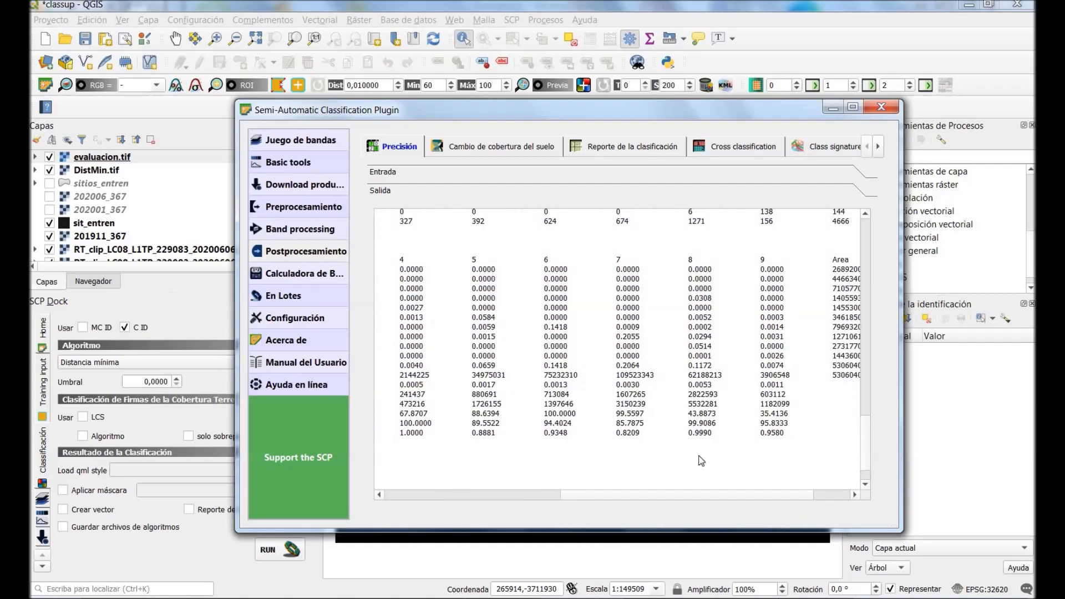
drag(723, 496, 760, 497)
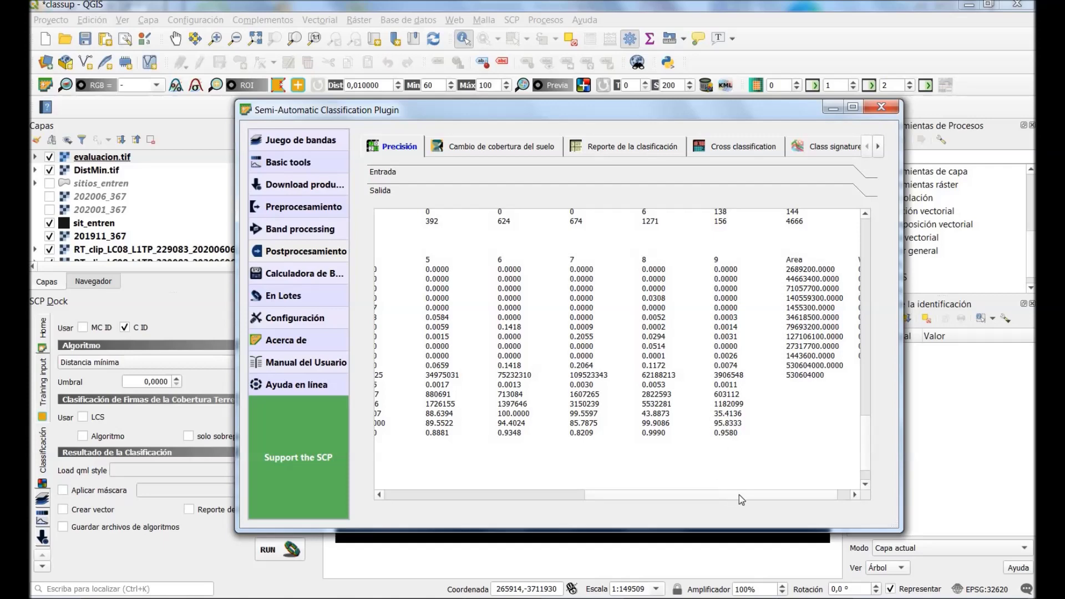
scroll(739, 495, right, 2)
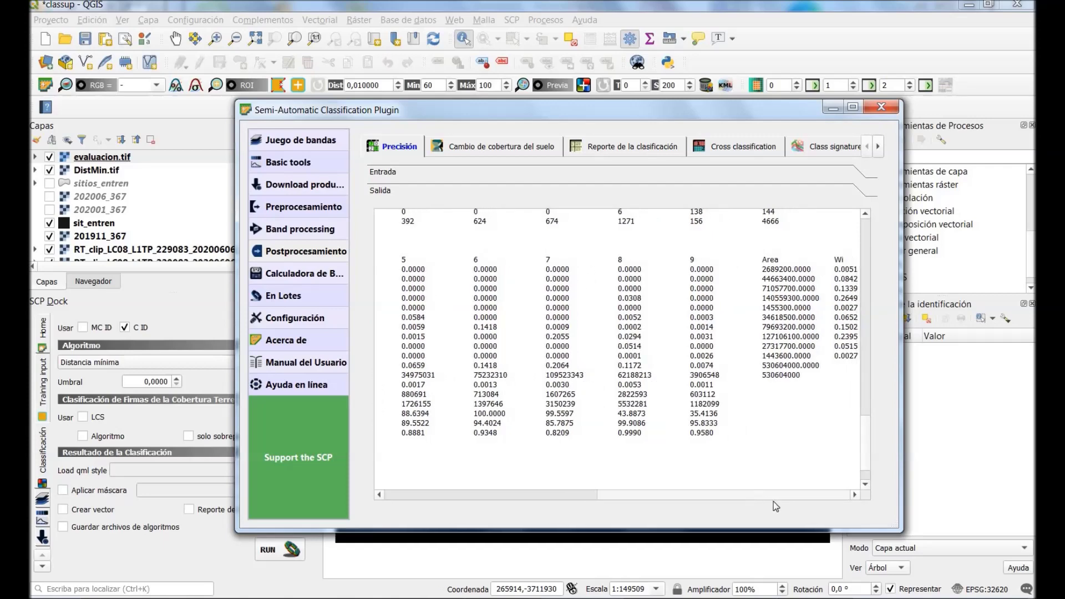
scroll(747, 501, left, 2)
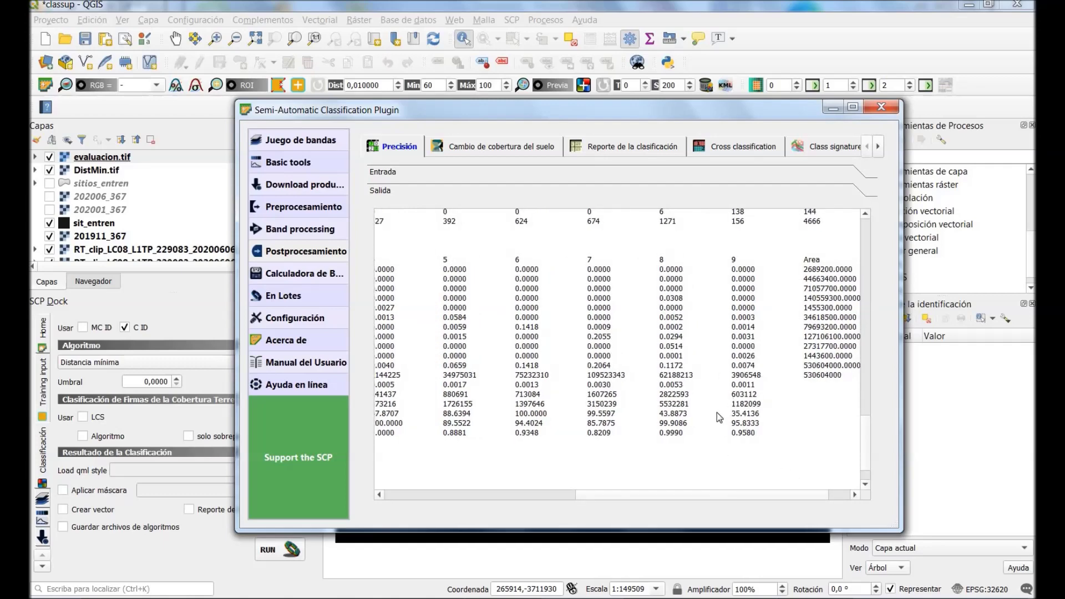
Recheck the pixel-count and area-based error matrices across all classes, along with the total accuracy and Kappa values
drag(867, 445, 870, 417)
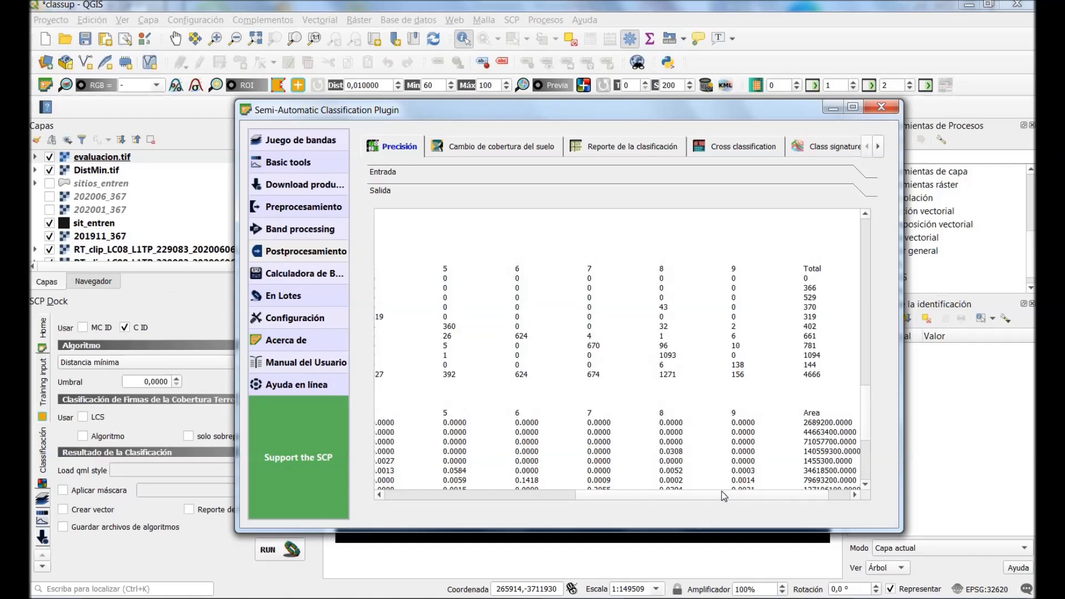
mouse_move(724, 498)
mouse_down()
mouse_move(524, 497)
mouse_move(717, 507)
mouse_move(730, 496)
mouse_up()
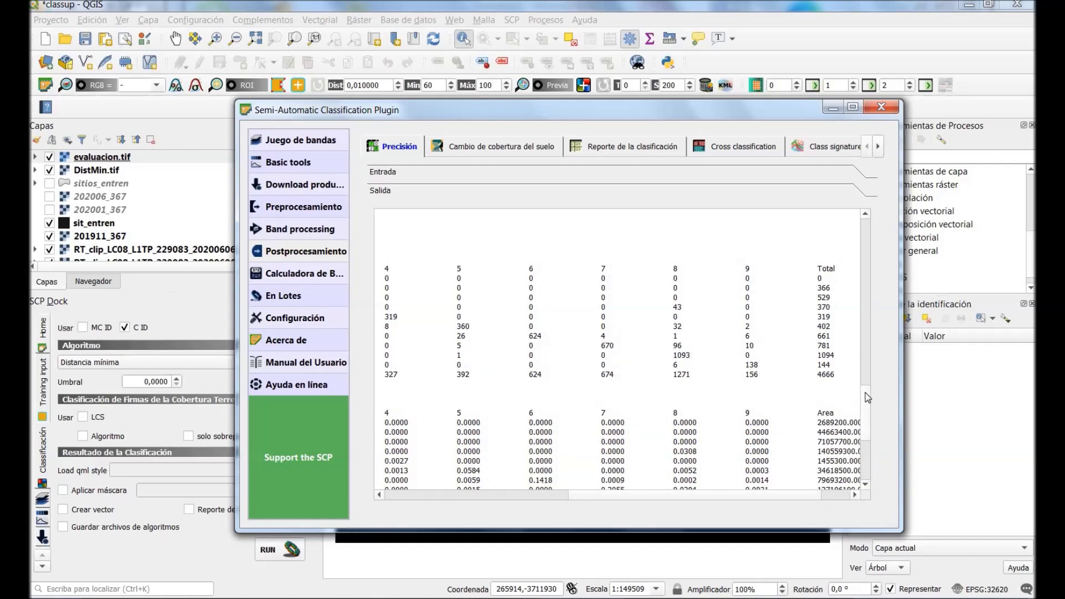
scroll(867, 398, down, 1)
drag(667, 498, 457, 500)
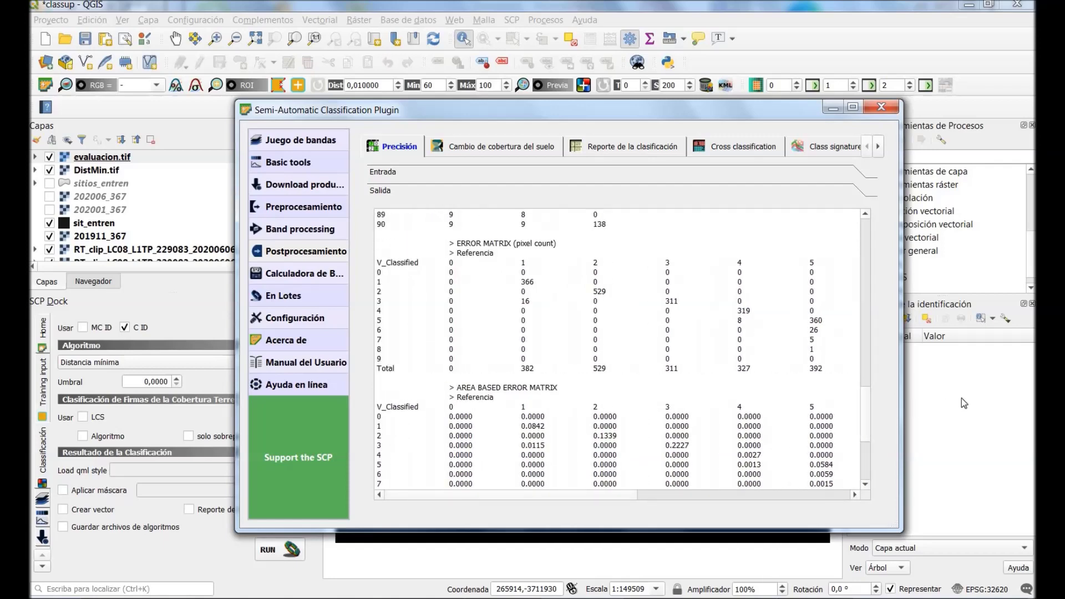
drag(869, 404, 868, 431)
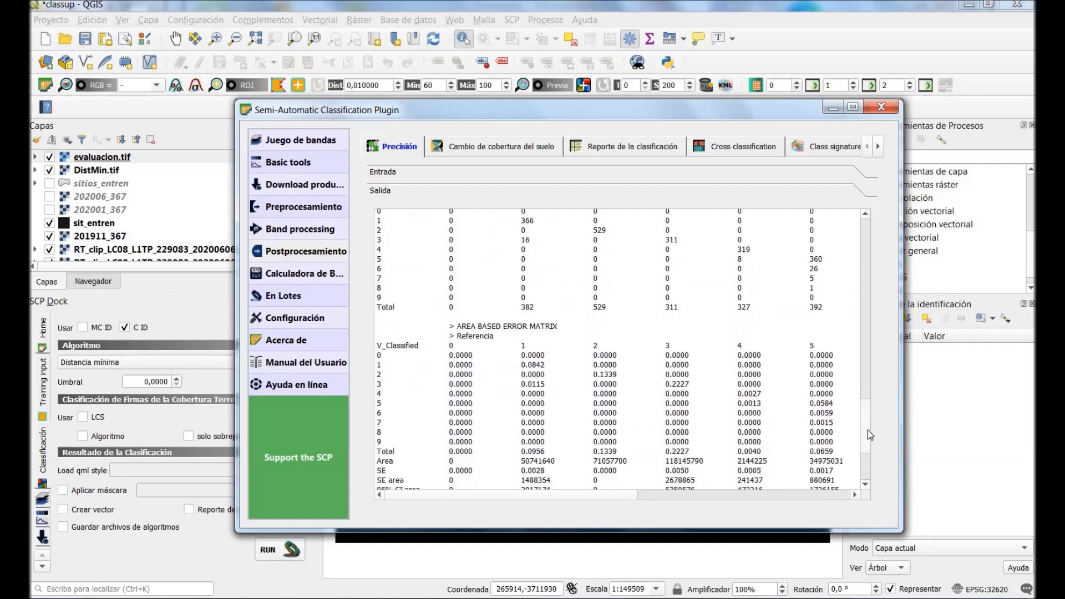
drag(638, 502, 751, 513)
scroll(766, 516, right, 2)
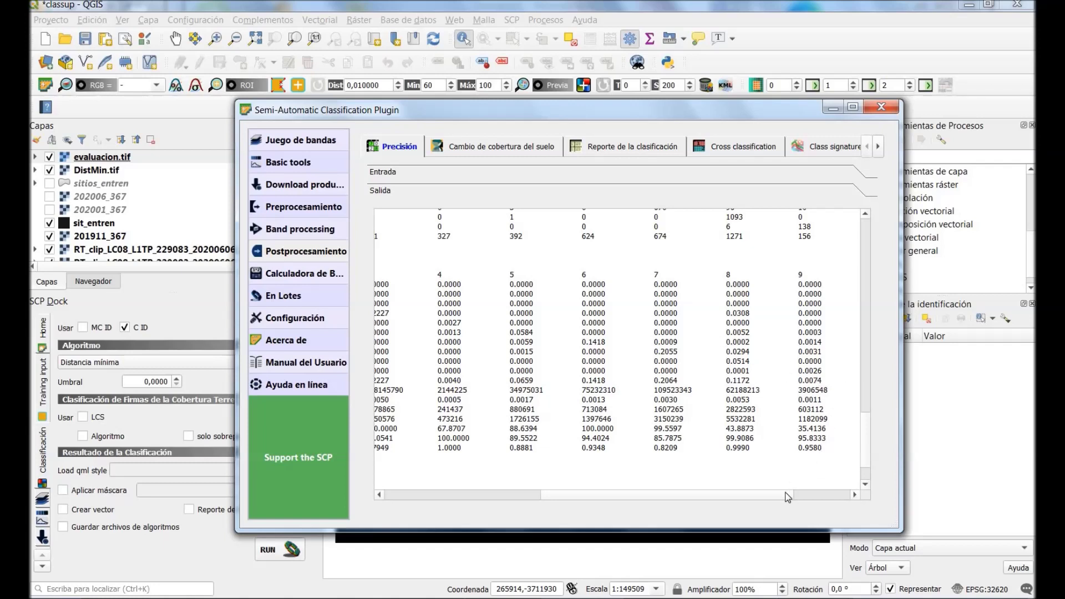
drag(784, 497, 601, 474)
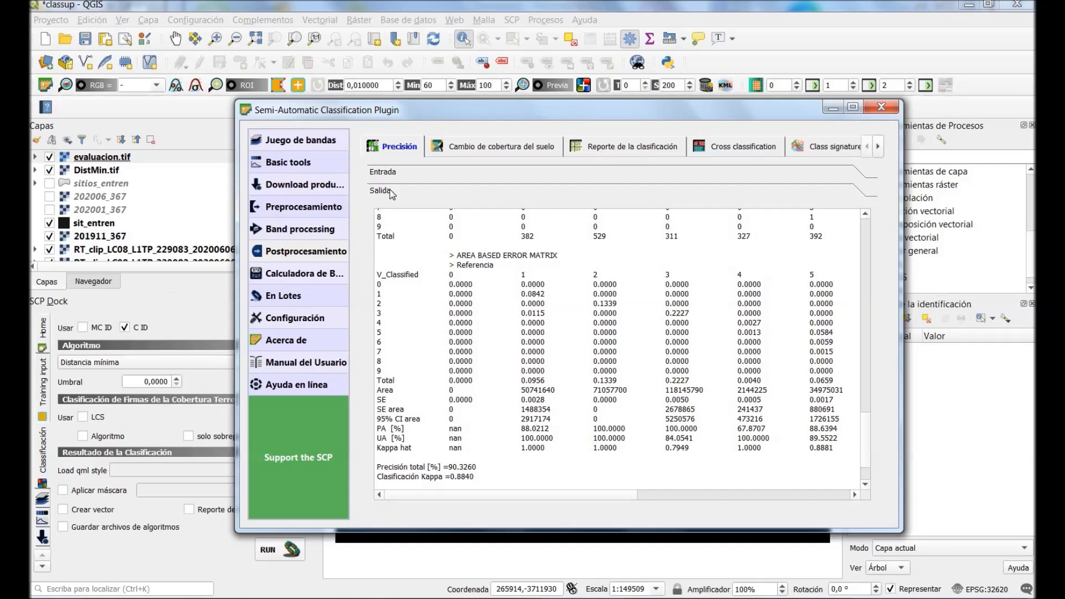
Minimize the plugin window and hide evaluacion.tif to inspect the DistMin.tif classification over the urban area
click(831, 111)
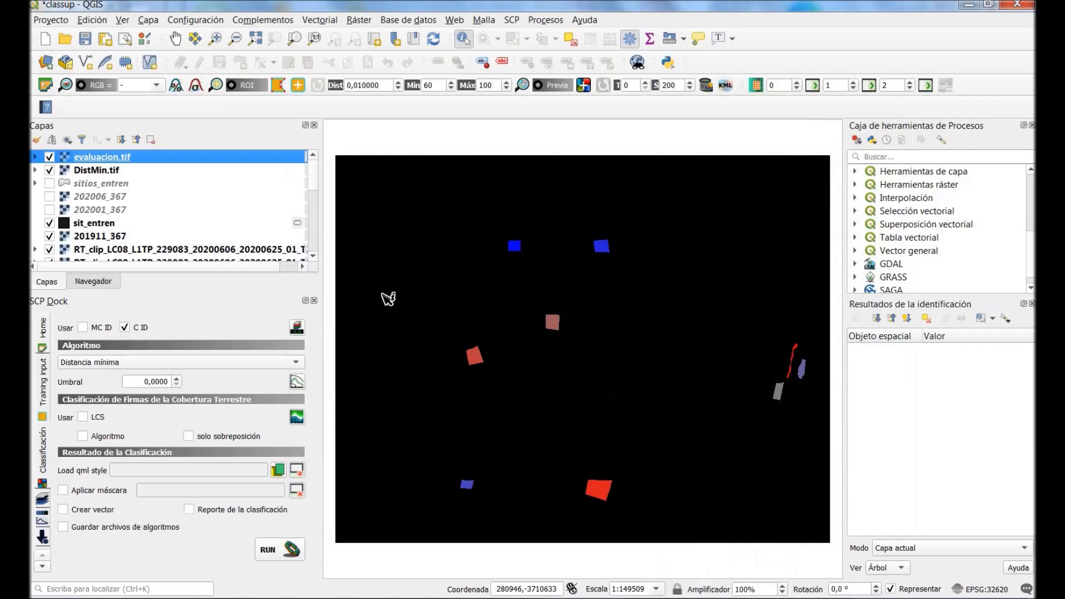
click(49, 157)
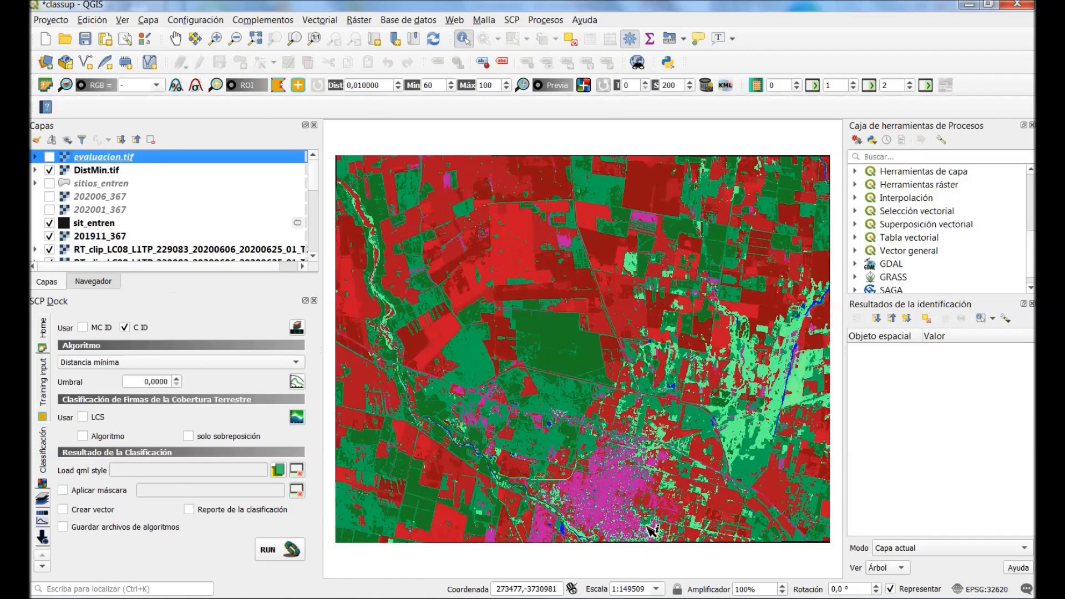
scroll(628, 539, up, 1)
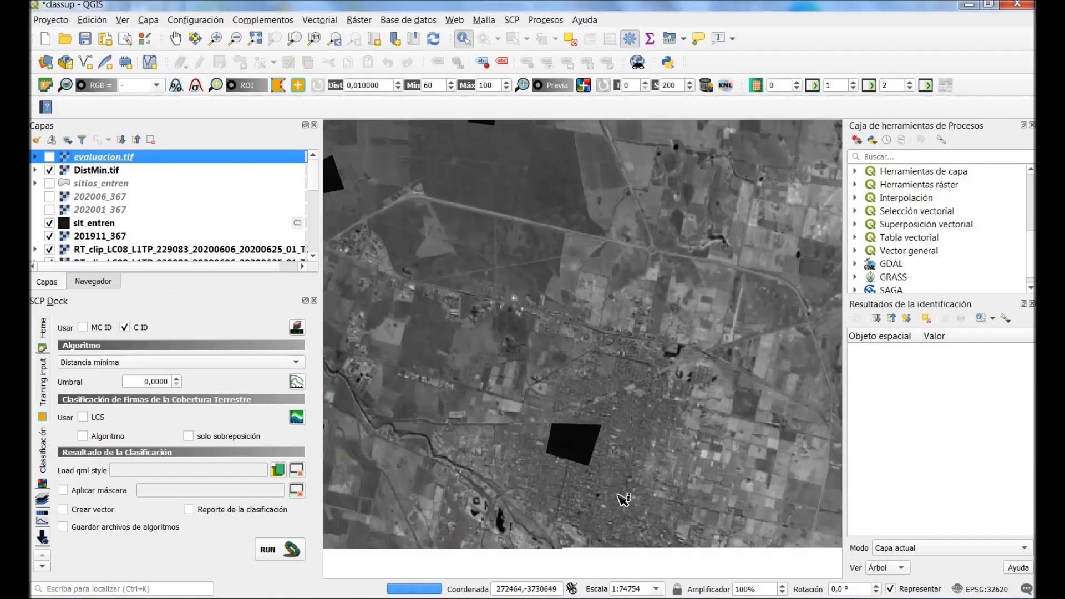
scroll(578, 530, up, 1)
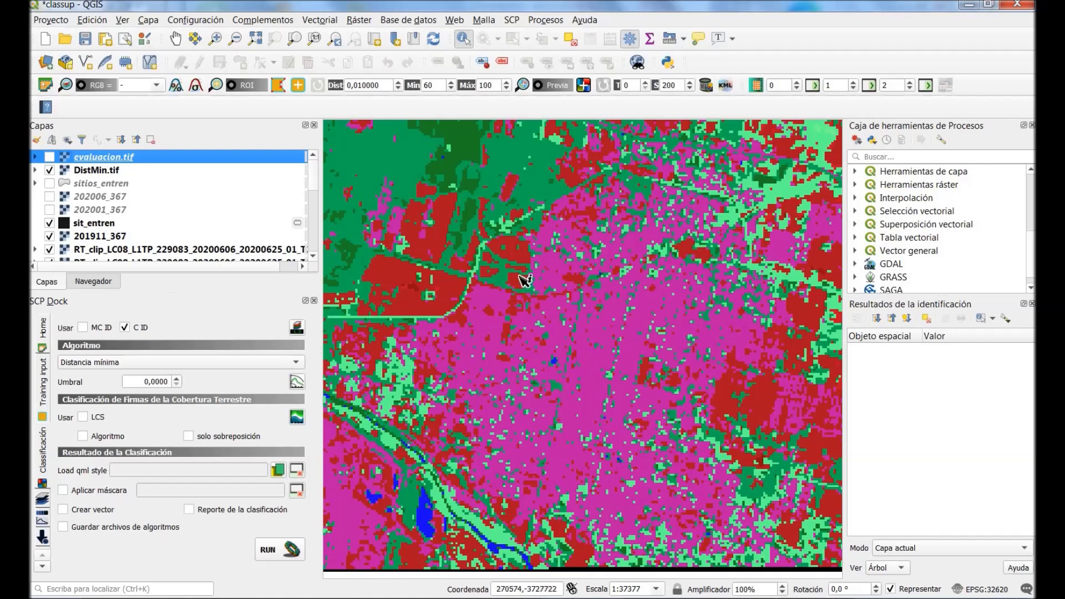
Hide the DistMin.tif and sit_entren layers to view the city in the 201911_367 composite
click(49, 170)
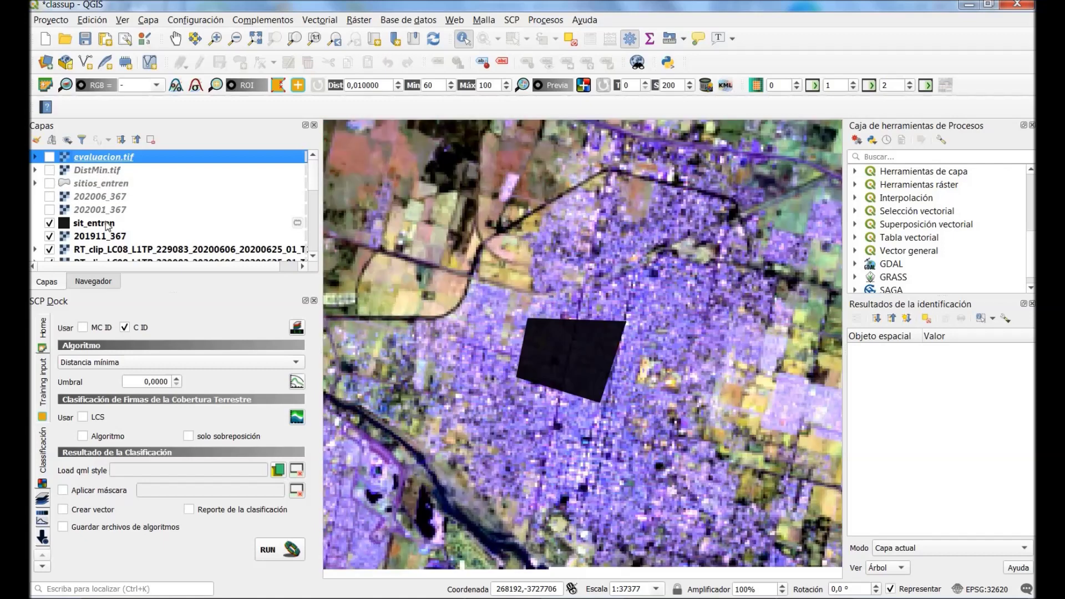
click(49, 223)
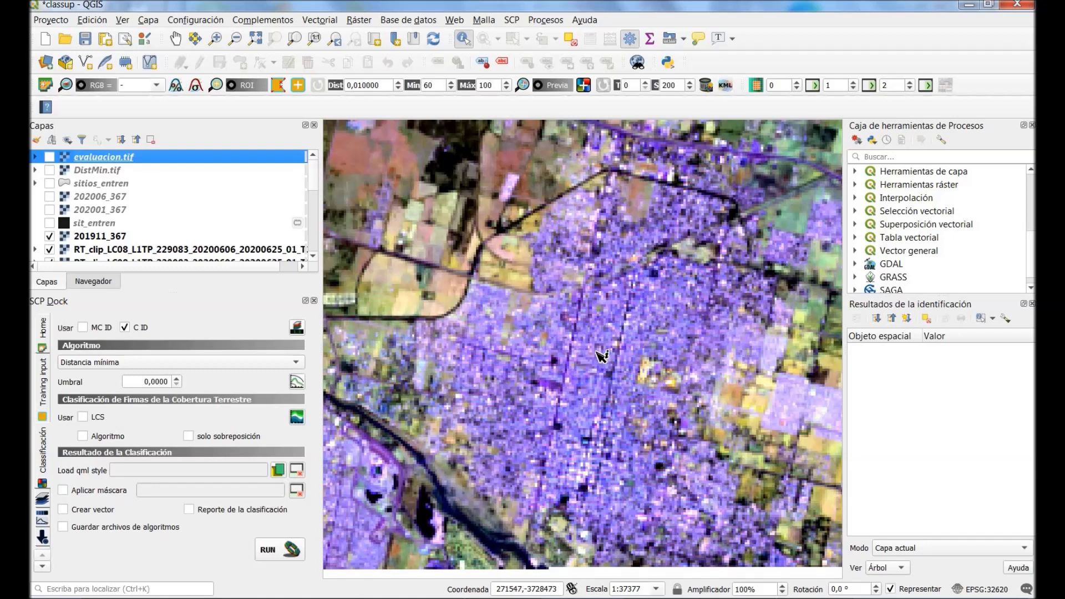
scroll(602, 359, down, 1)
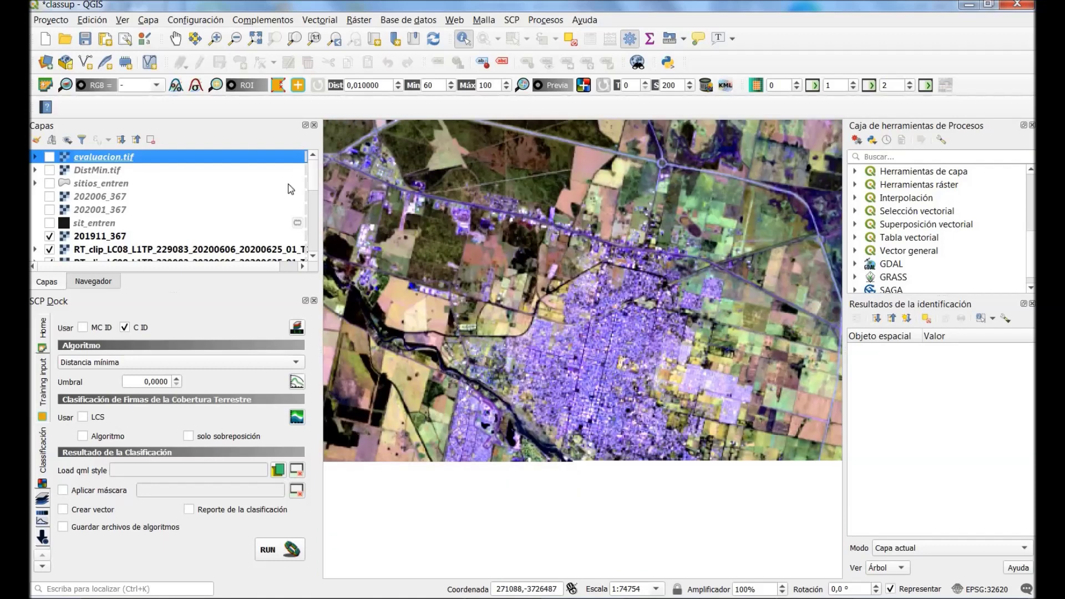
Replace the 201911_367 composite with 202001_367 over the fields and dark vegetated block north of the city
click(176, 39)
drag(653, 333, 685, 557)
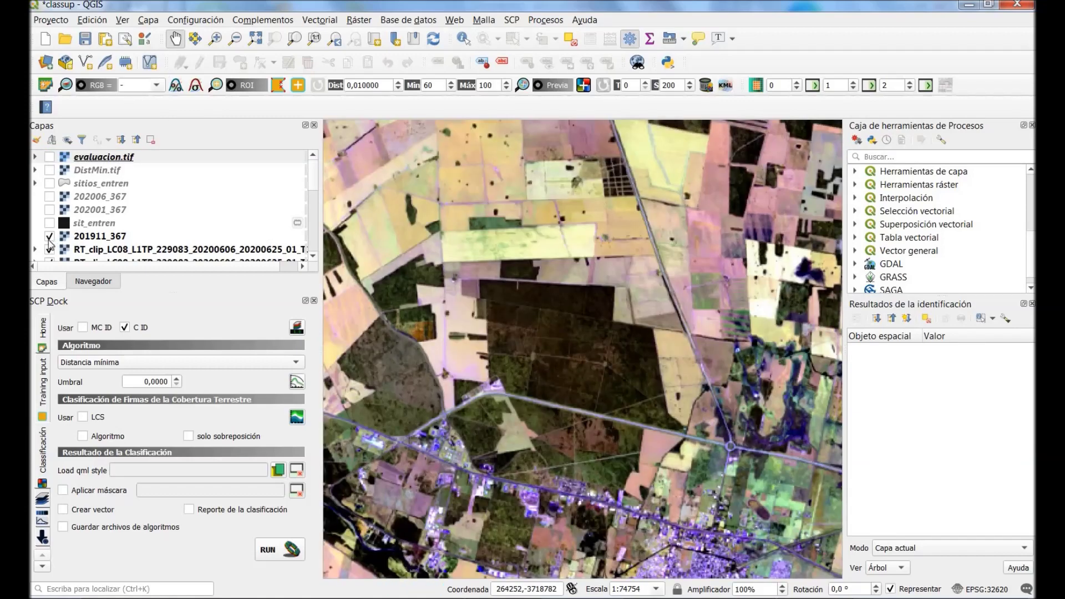
click(49, 236)
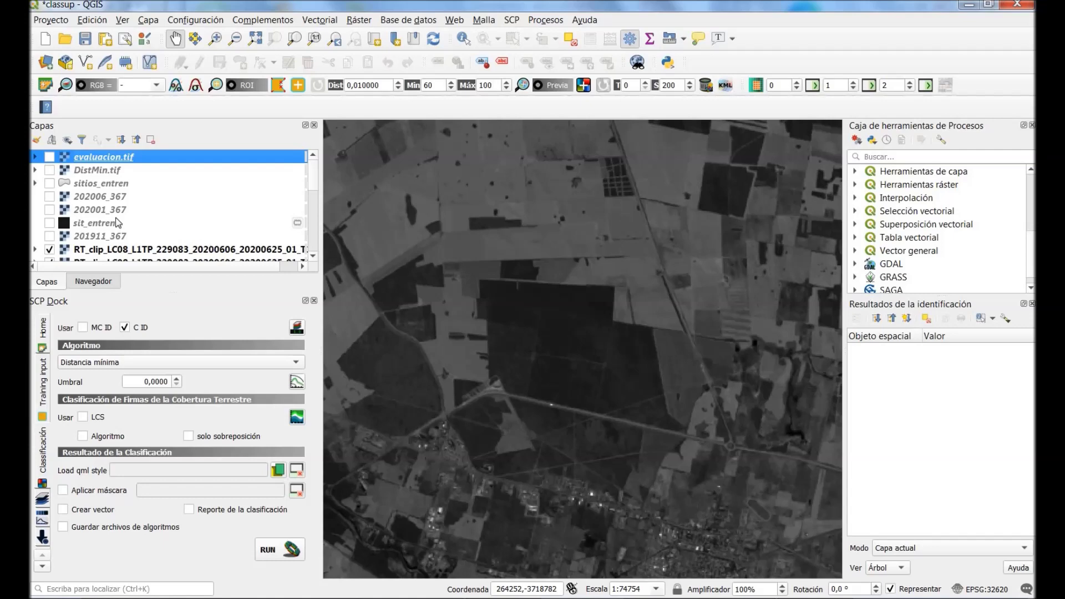
click(49, 210)
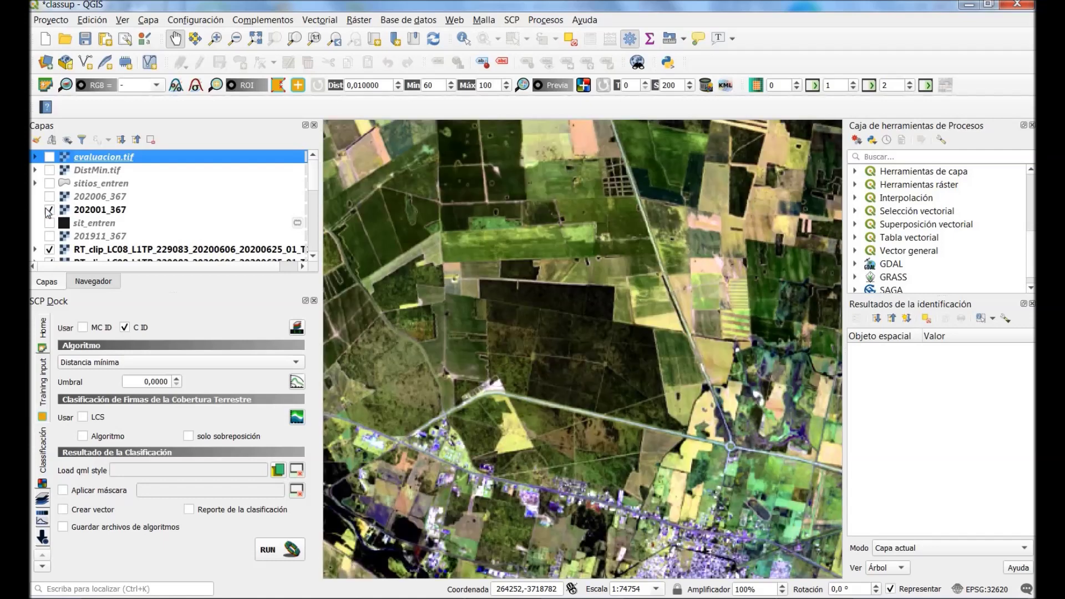
Examine the crop fields, the dark vegetated block and the urban area in the 202001_367 composite
drag(502, 195, 549, 314)
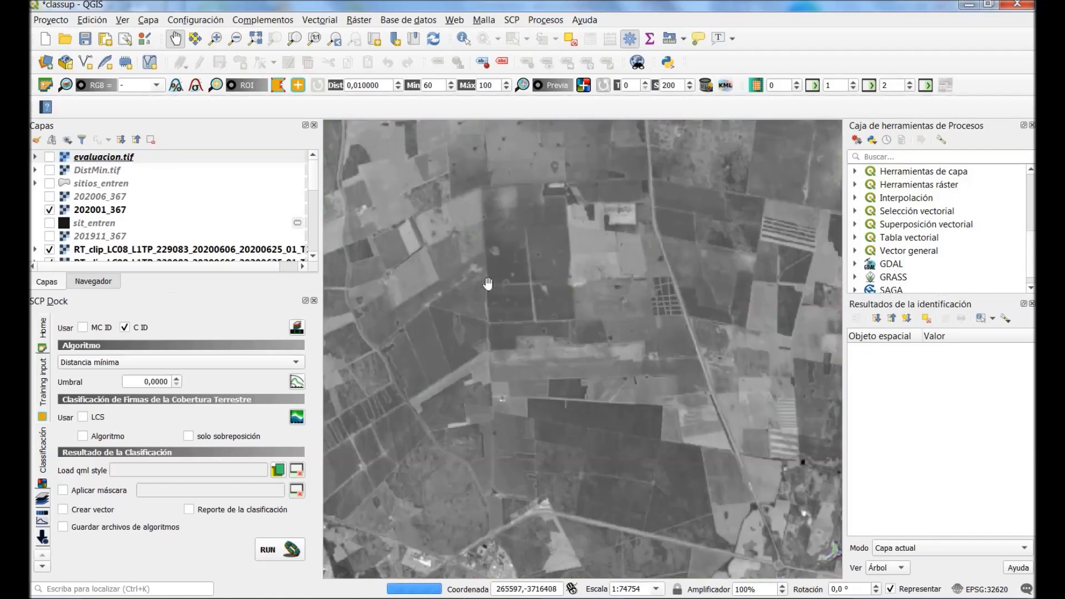
scroll(501, 277, down, 1)
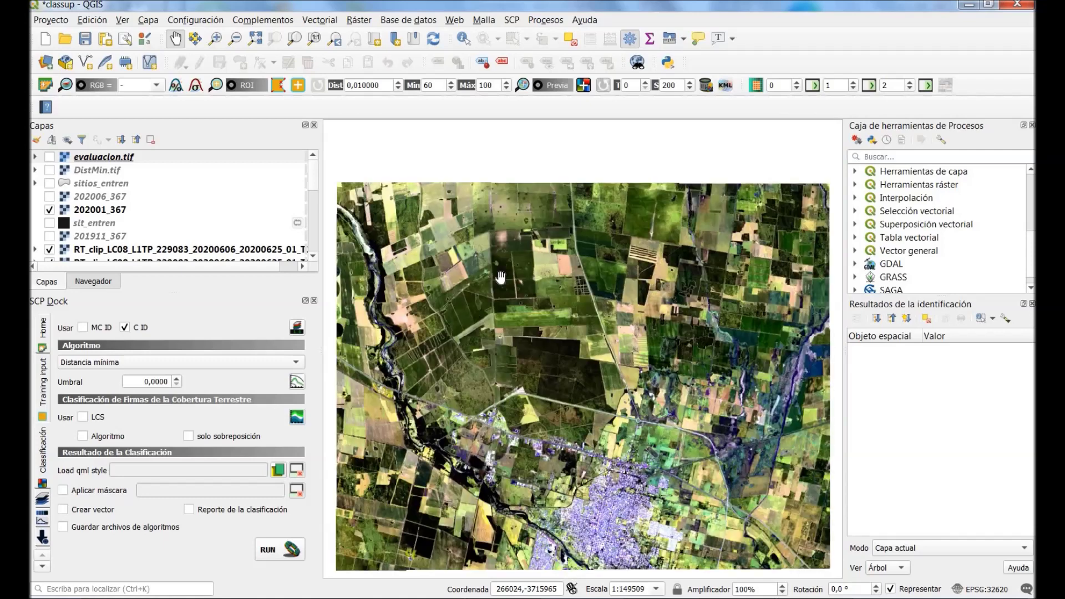
scroll(501, 277, up, 2)
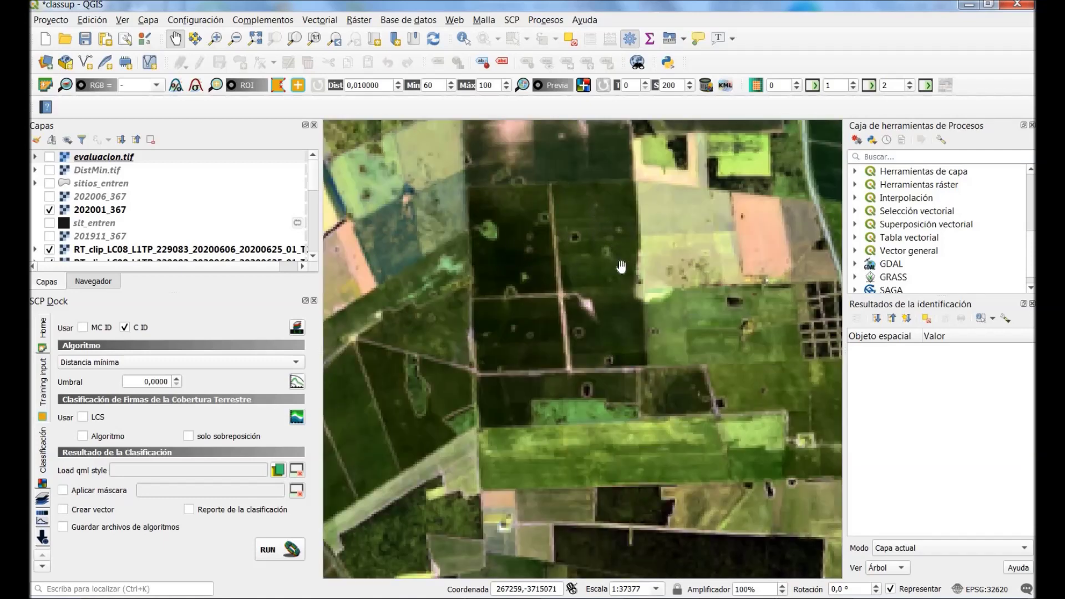
drag(611, 273, 617, 185)
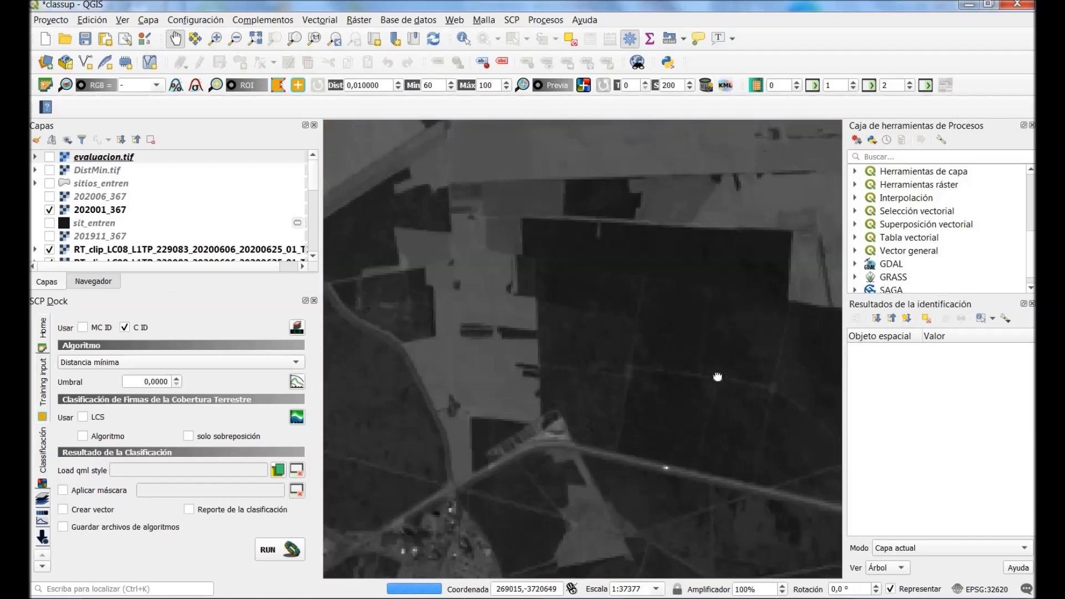
drag(740, 357, 637, 279)
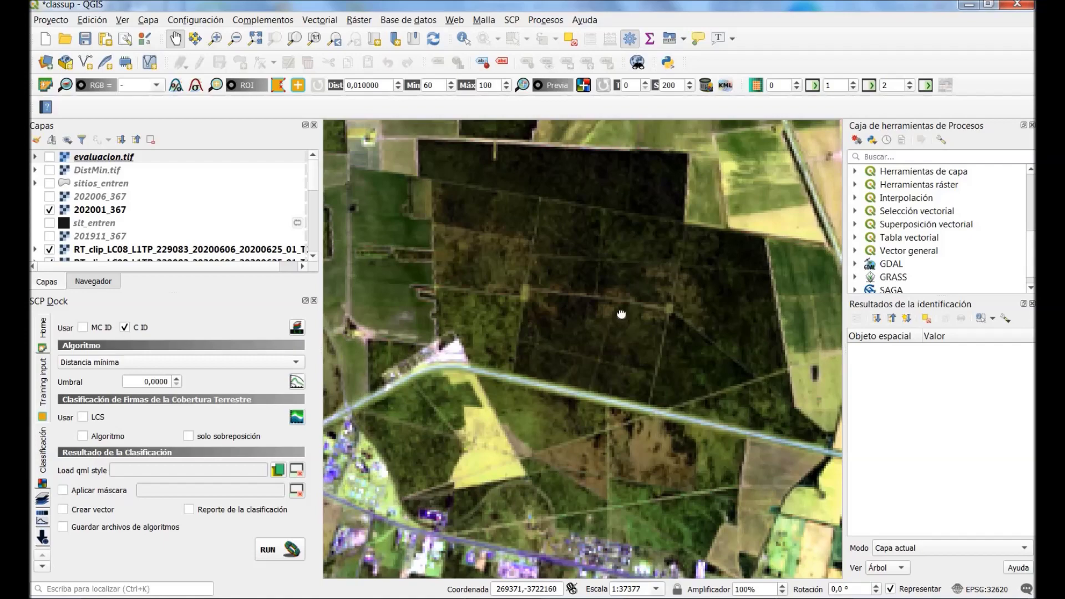
drag(622, 316, 626, 181)
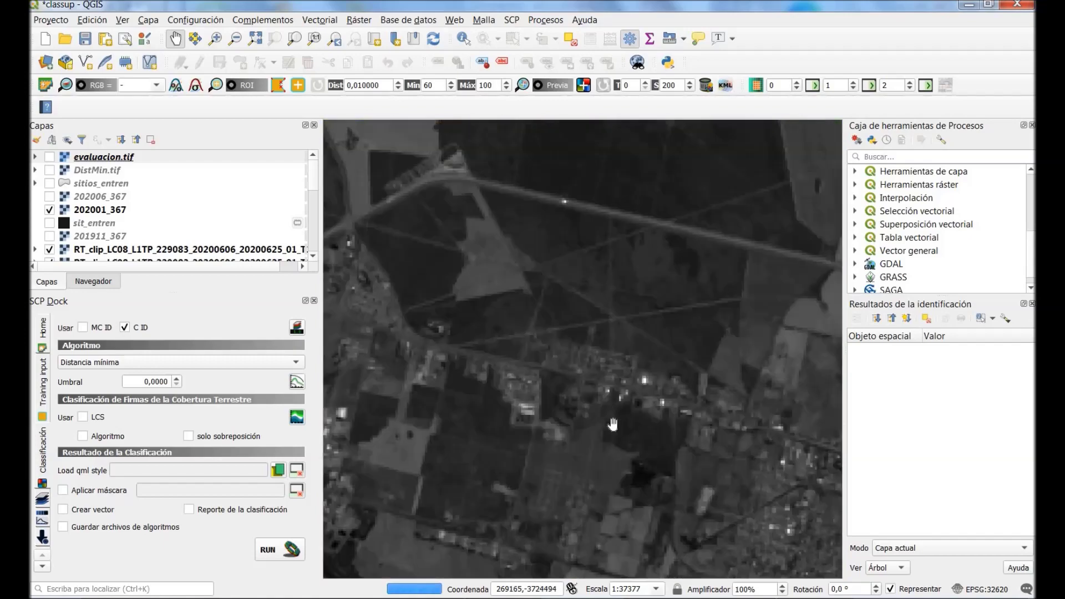
drag(615, 357, 598, 272)
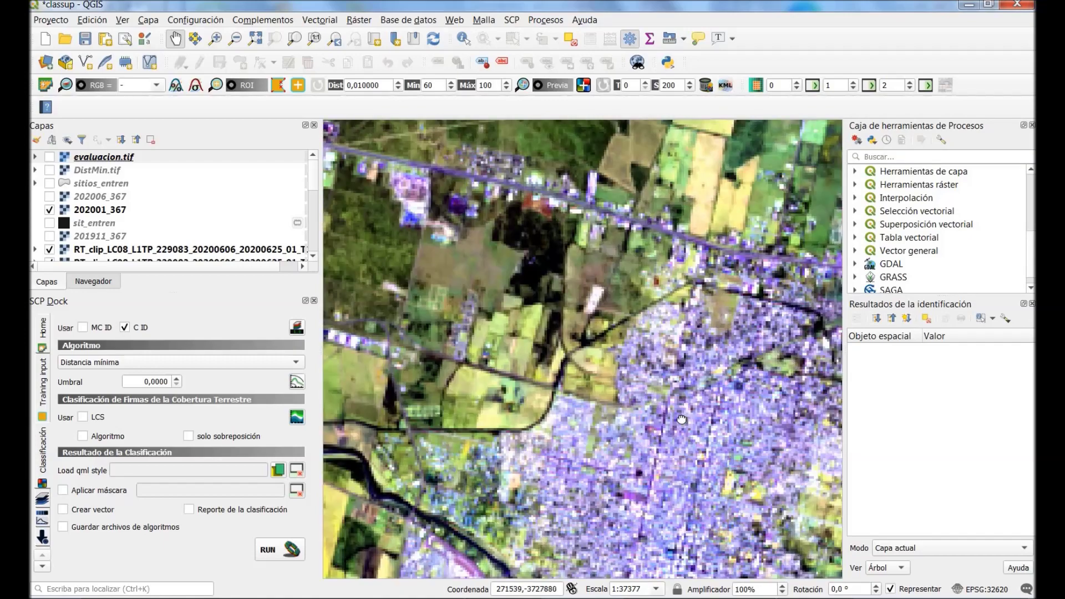
drag(682, 420, 586, 282)
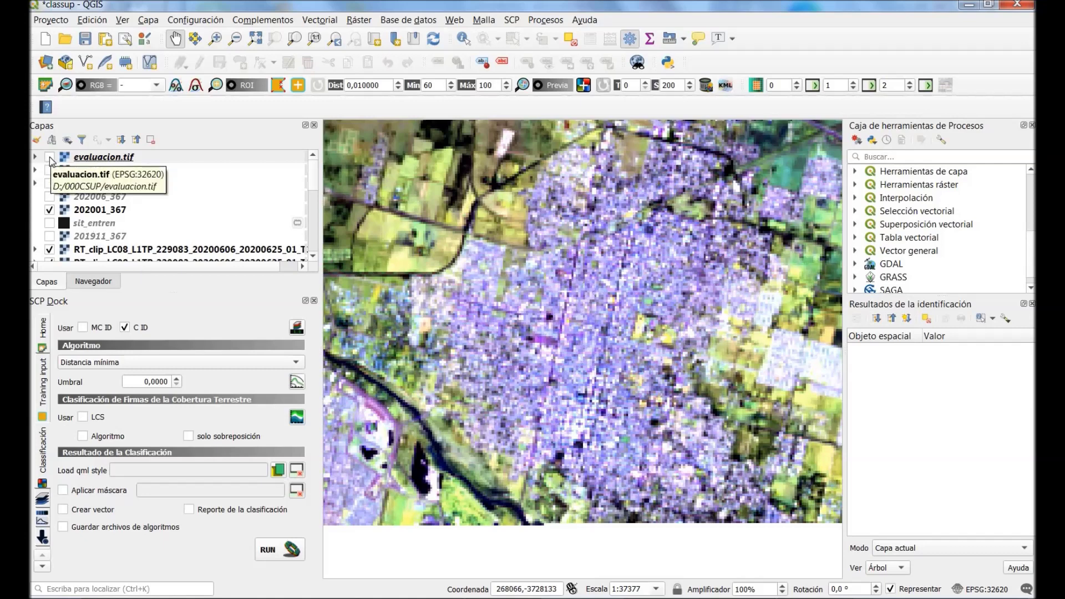
Show DistMin.tif and evaluacion.tif over the city for comparison, and hide both layers again
click(51, 173)
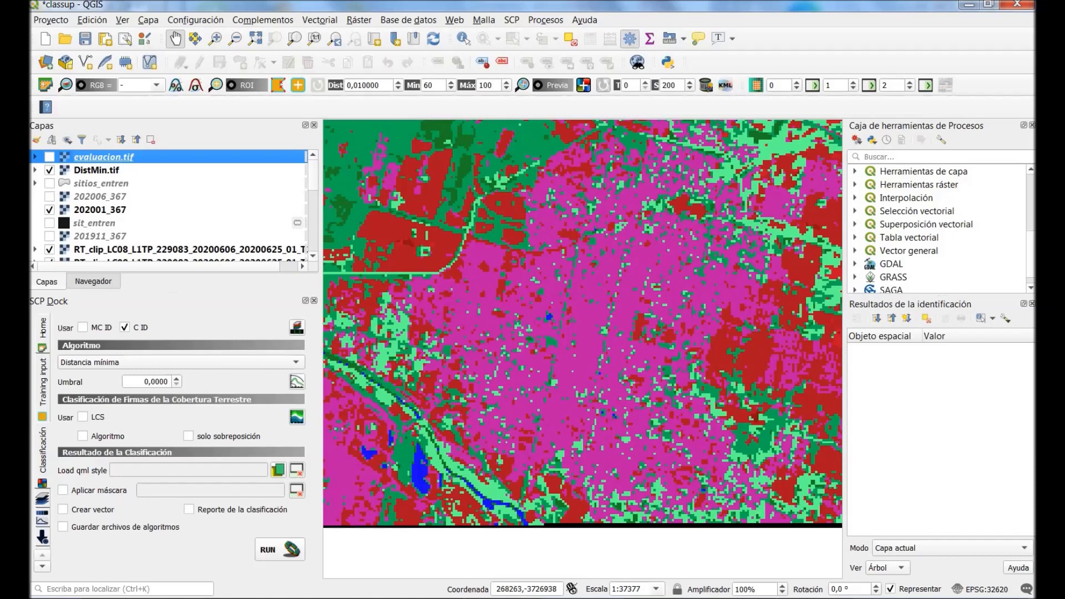
click(49, 158)
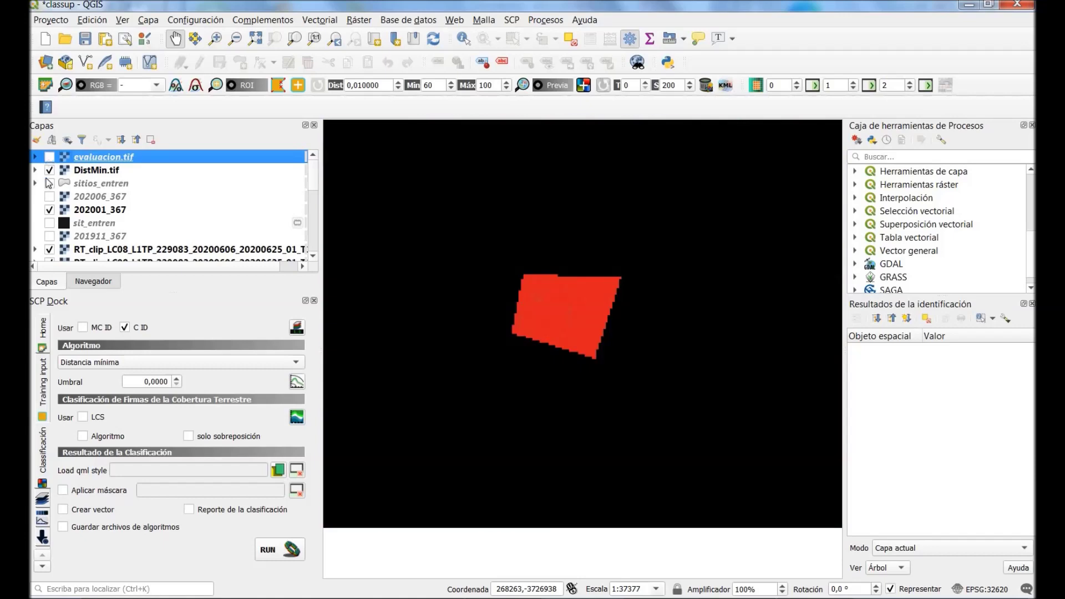
click(49, 157)
click(49, 170)
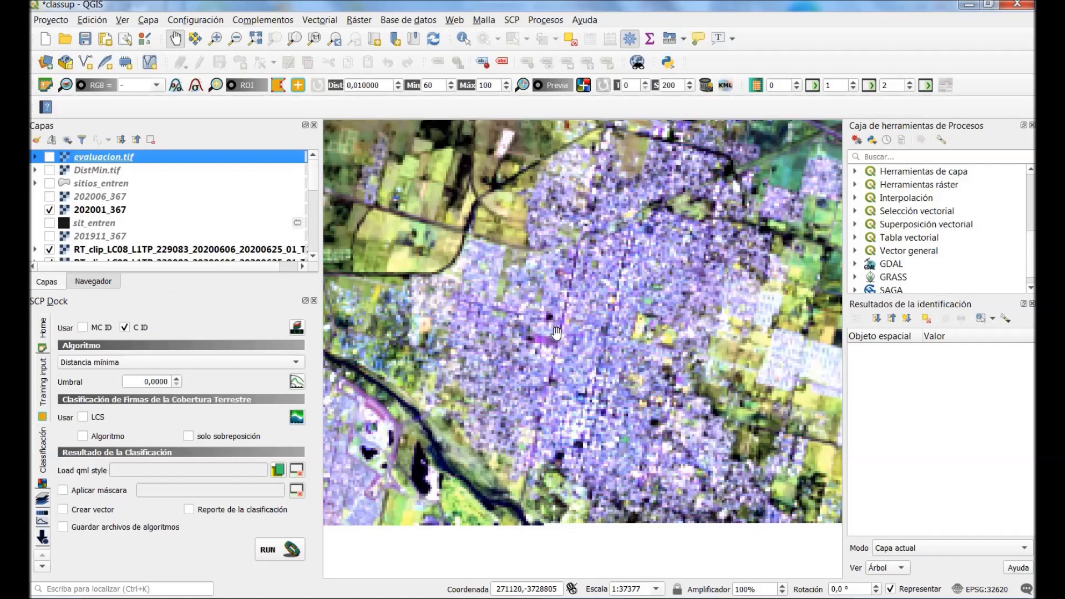
Inspect the full extent of the 202001_367 composite, from the city to the northern fields and both river areas
scroll(548, 328, down, 1)
drag(561, 185, 555, 312)
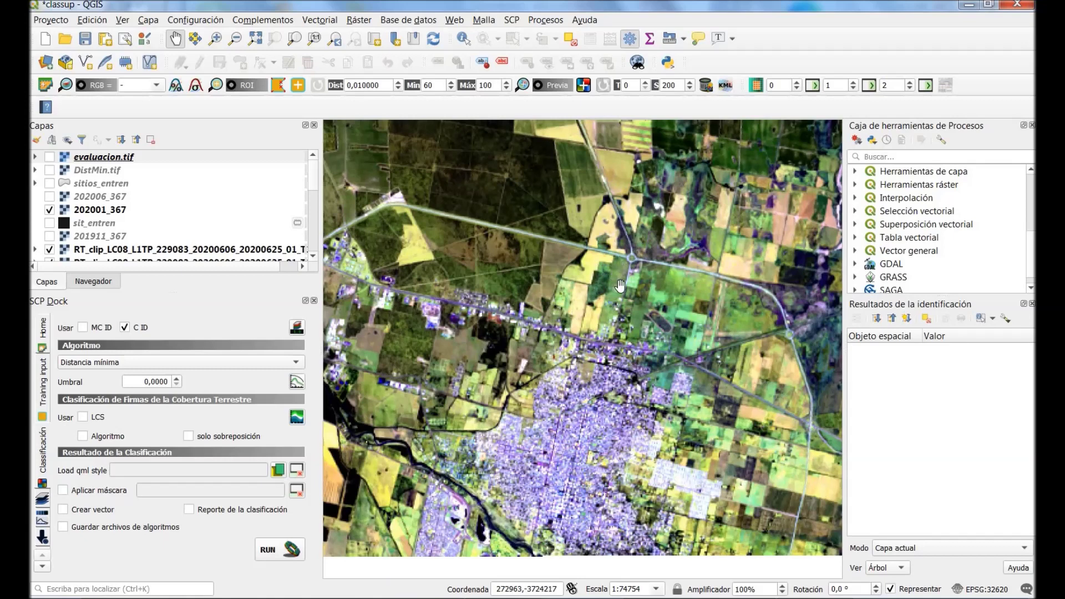
scroll(626, 266, down, 1)
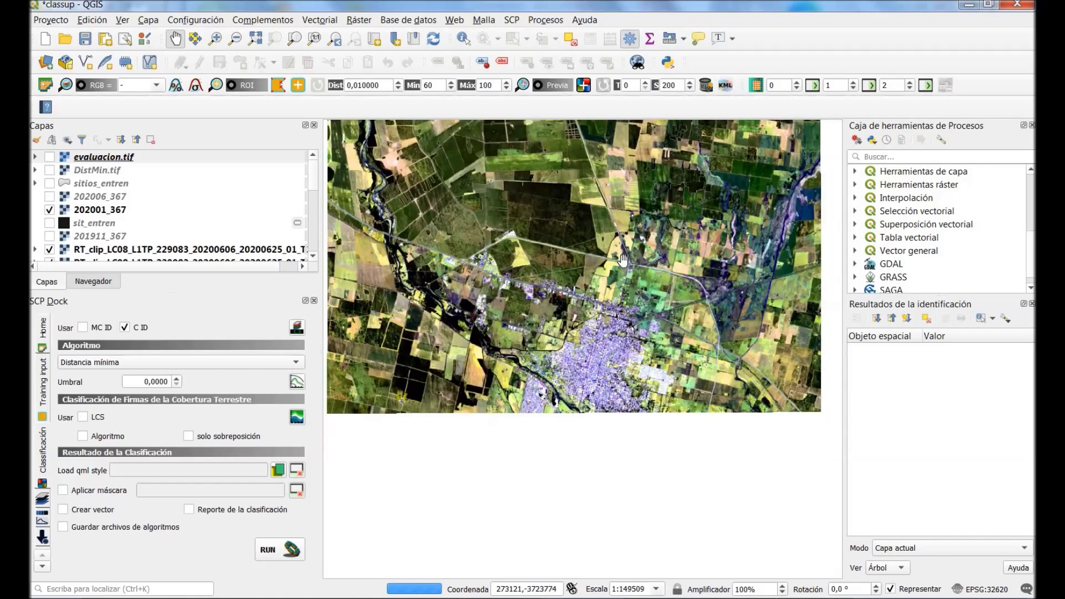
drag(575, 208, 587, 320)
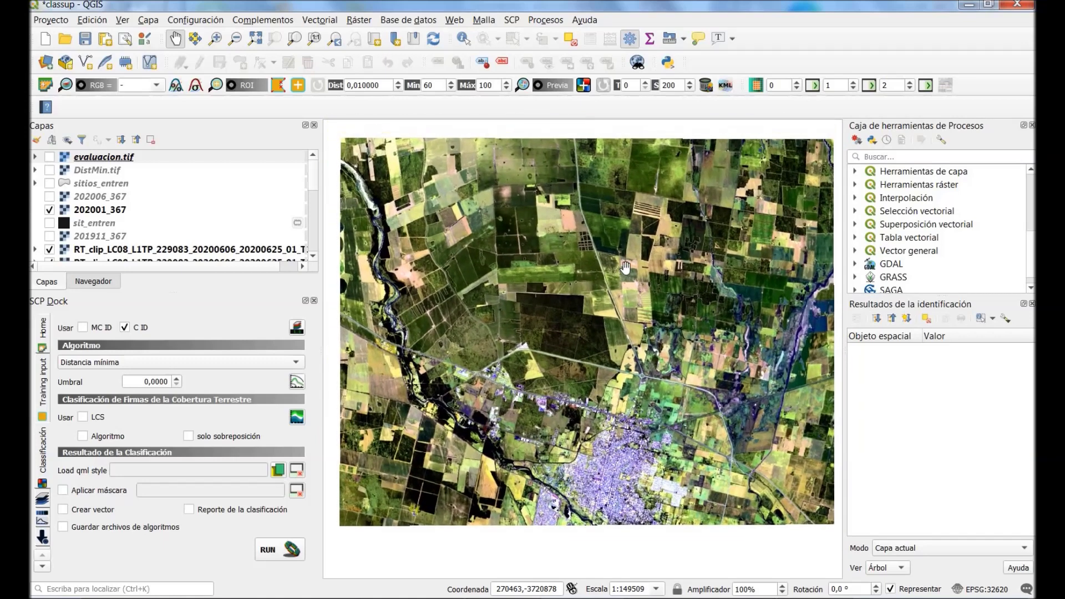
drag(630, 254, 619, 263)
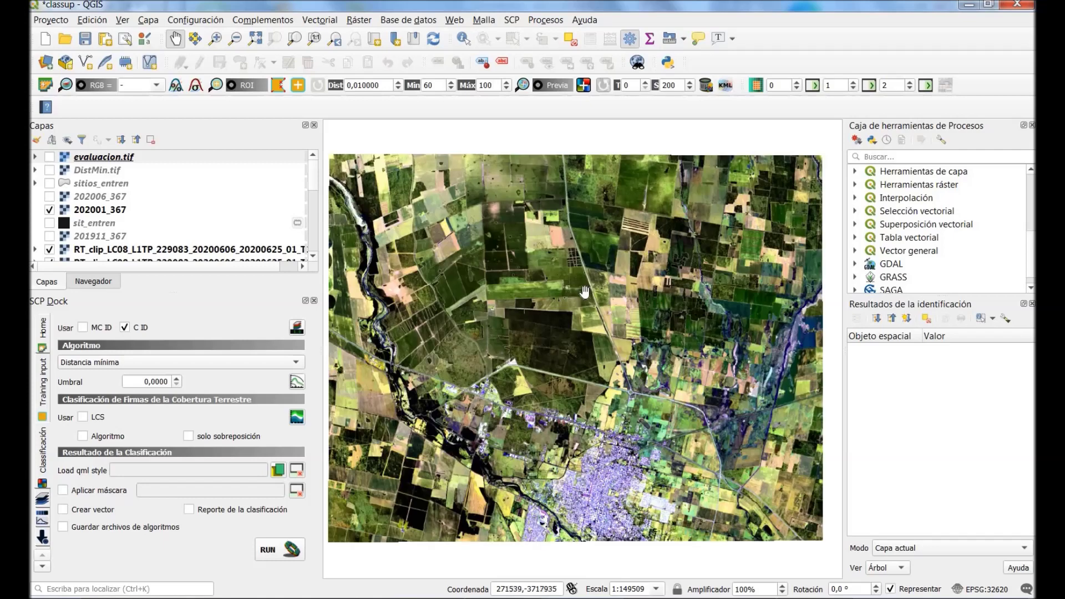
drag(586, 293, 590, 292)
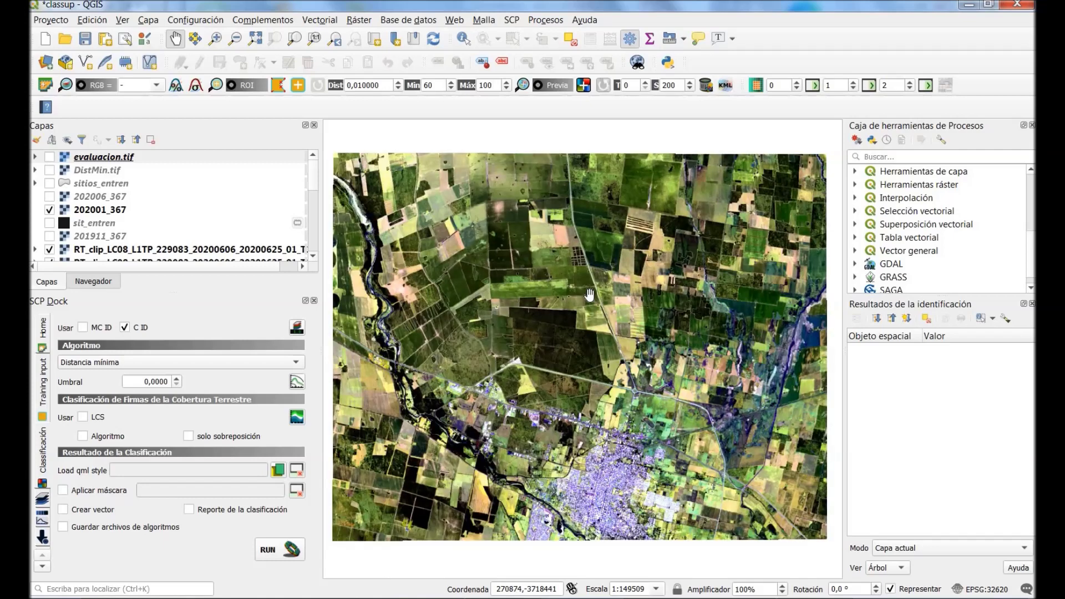